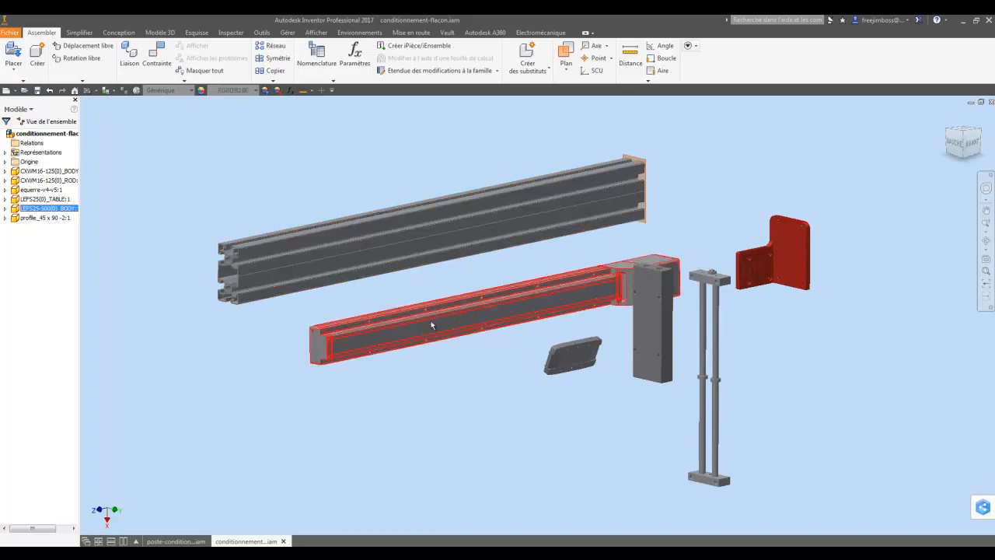
Step: Reposition the unconstrained LEFS25 table, the CXWM16 body and the red bracket freely below the long actuator in the assembly
{"action": "left_click_drag", "start_coordinate": [563, 357], "coordinate": [503, 333]}
{"action": "left_click_drag", "start_coordinate": [645, 317], "coordinate": [669, 356]}
{"action": "left_click_drag", "start_coordinate": [769, 257], "coordinate": [570, 360]}
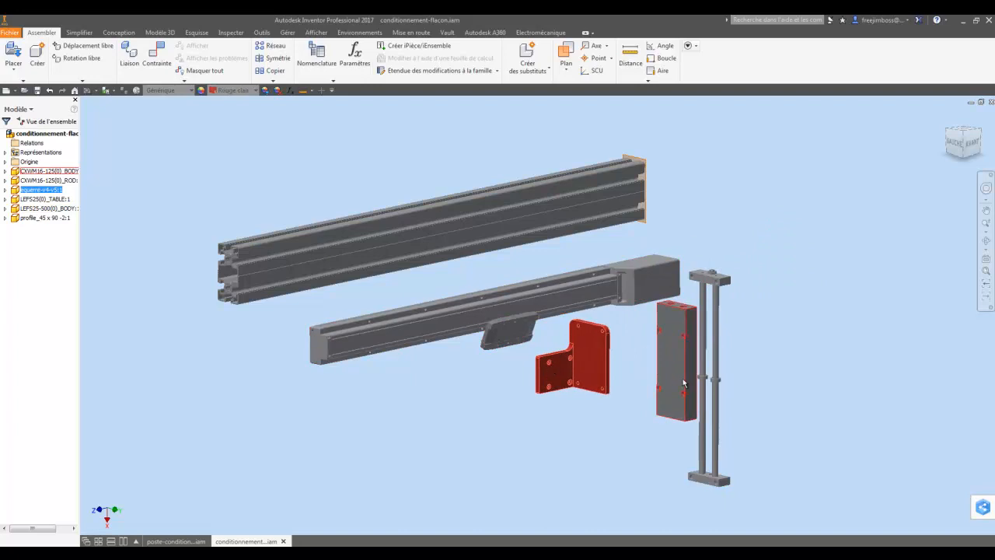
{"action": "left_click", "coordinate": [325, 196]}
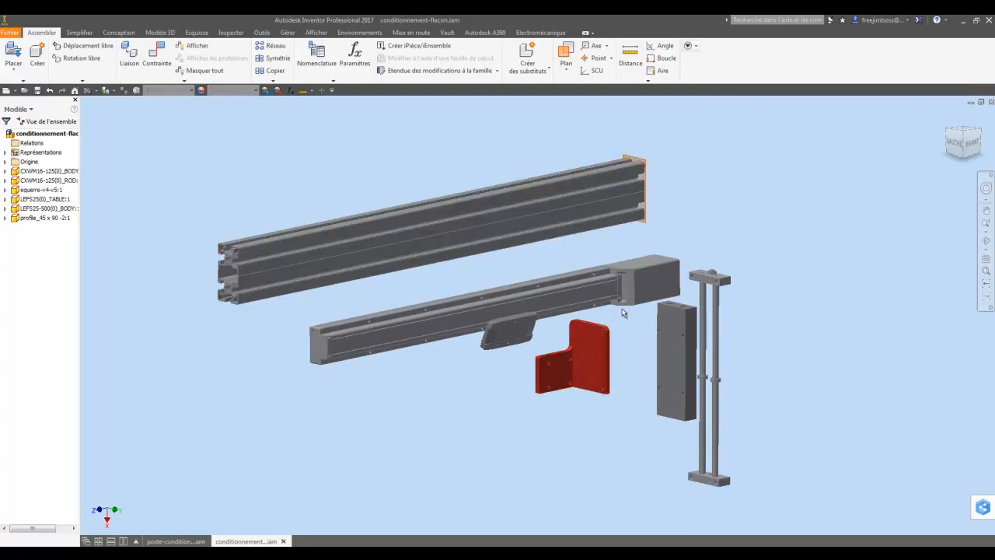
{"action": "middle_click_drag", "start_coordinate": [275, 177], "coordinate": [263, 183], "text": "shift"}
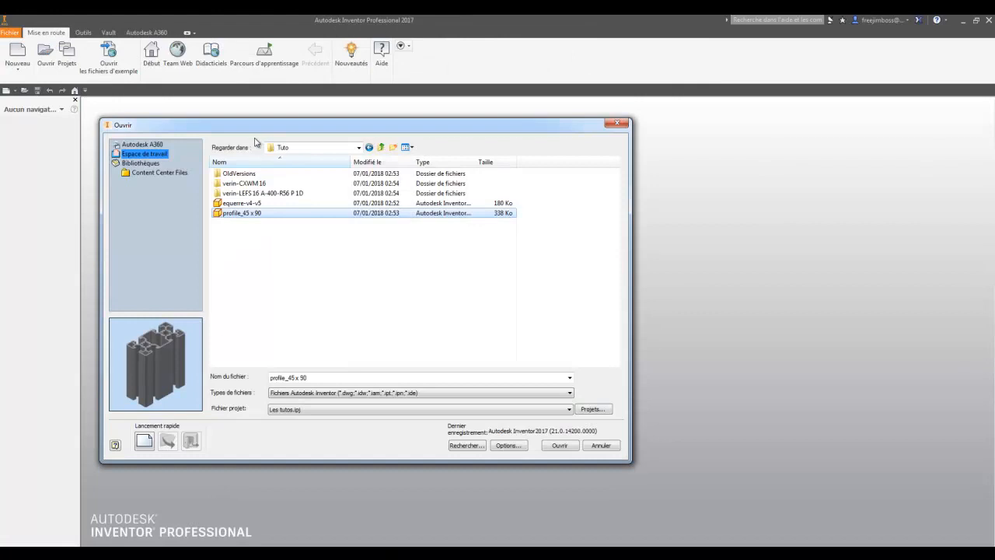
Step: Look through the Tuto folder in the Open dialog, previewing equerre-v4-v5 and profile_45 x 90 and noting both verin folders, without opening a file
{"action": "left_click_drag", "start_coordinate": [201, 132], "coordinate": [227, 140]}
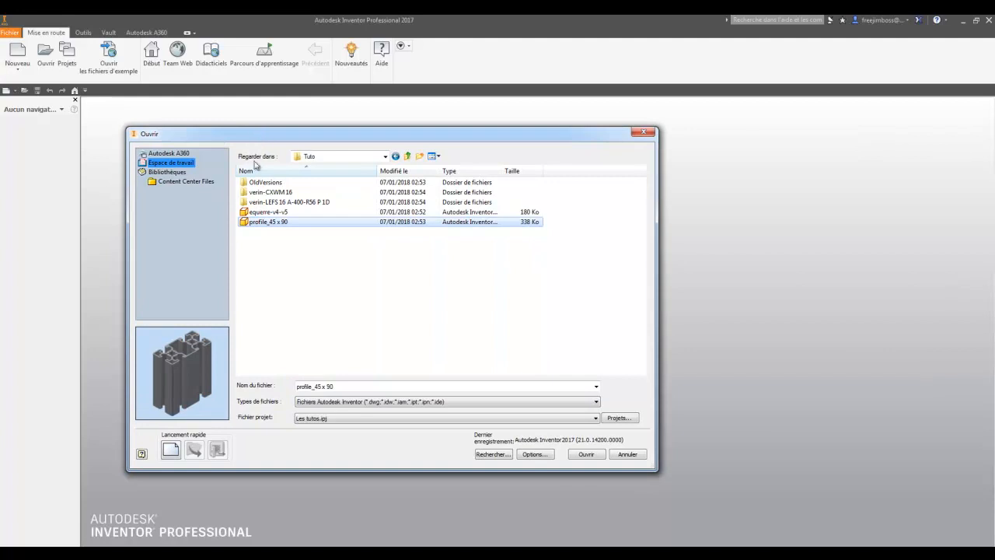
{"action": "right_click", "coordinate": [261, 225]}
{"action": "left_click", "coordinate": [266, 193]}
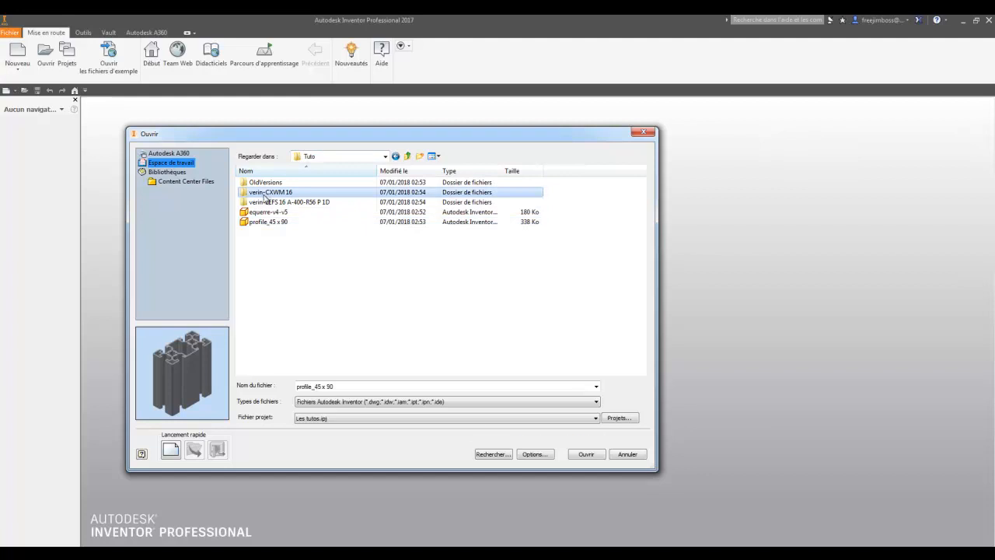
{"action": "left_click", "coordinate": [266, 203]}
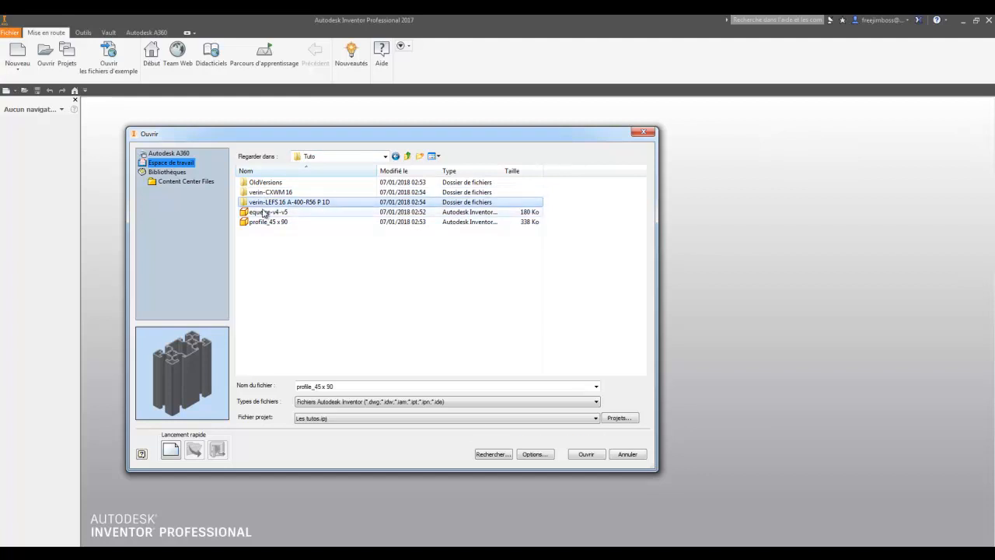
{"action": "left_click", "coordinate": [264, 213]}
{"action": "left_click", "coordinate": [266, 222]}
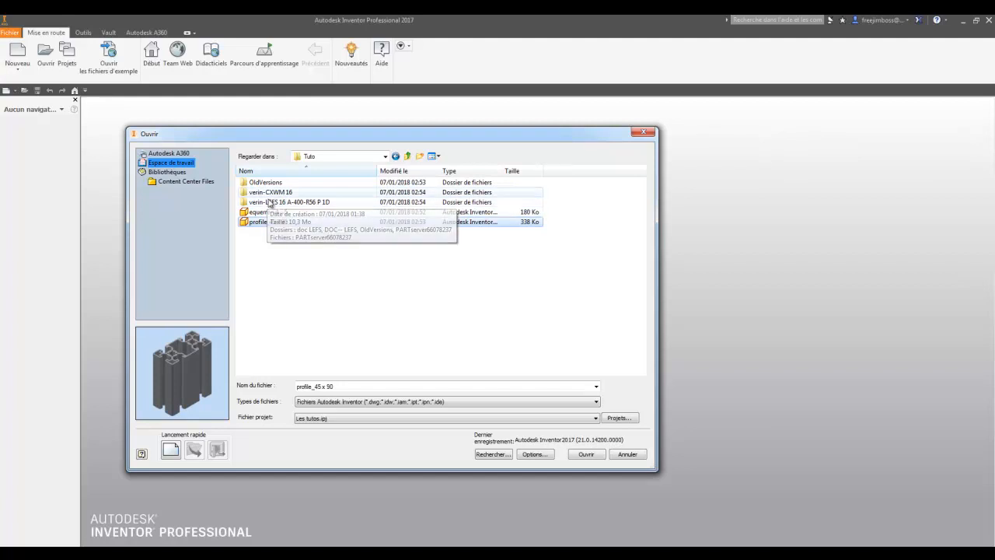
{"action": "left_click", "coordinate": [265, 212]}
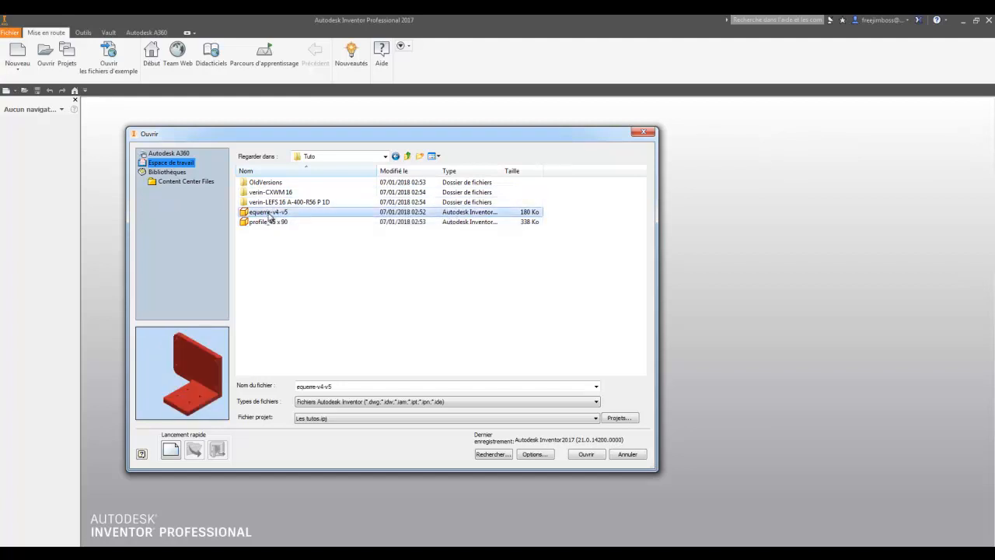
{"action": "left_click", "coordinate": [267, 202]}
{"action": "left_click", "coordinate": [268, 193]}
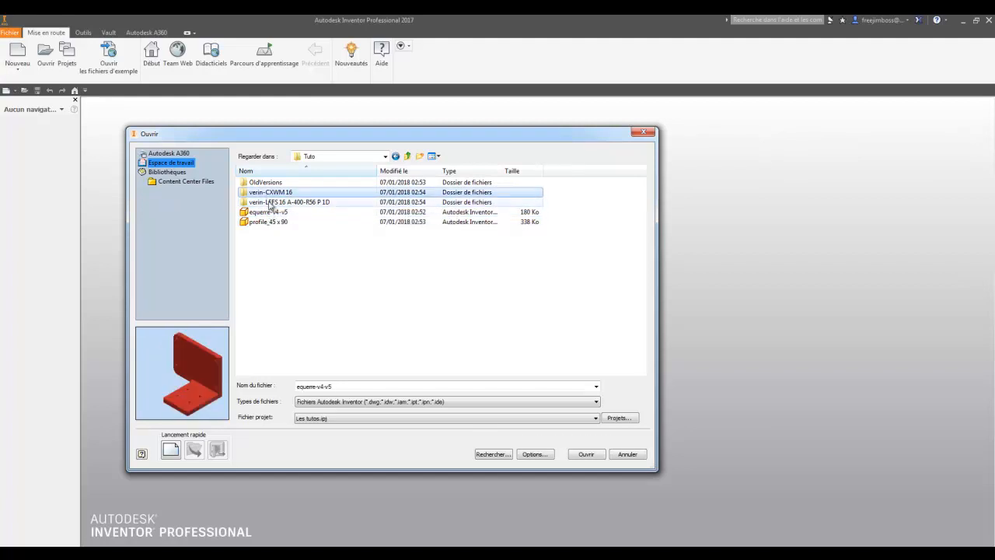
{"action": "left_click", "coordinate": [263, 214]}
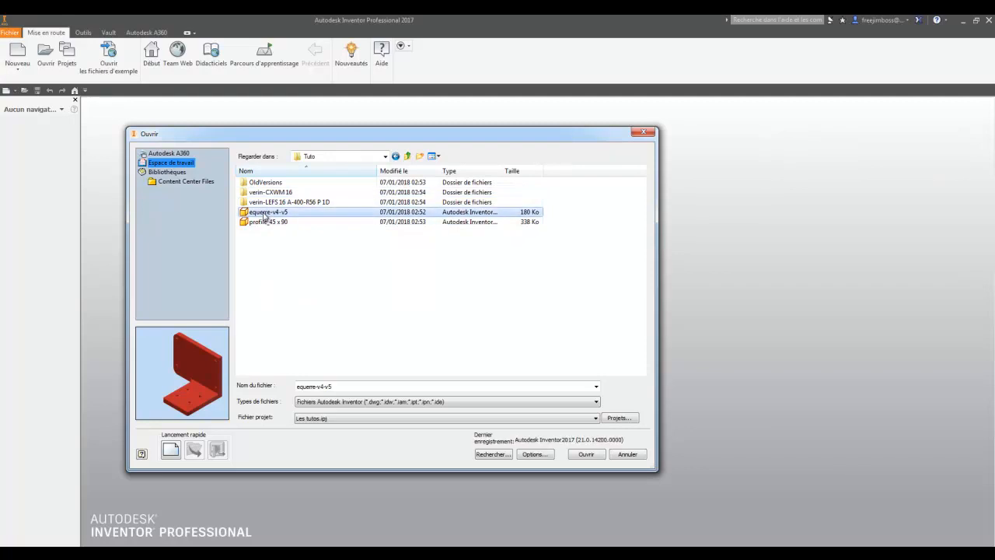
{"action": "left_click", "coordinate": [265, 223]}
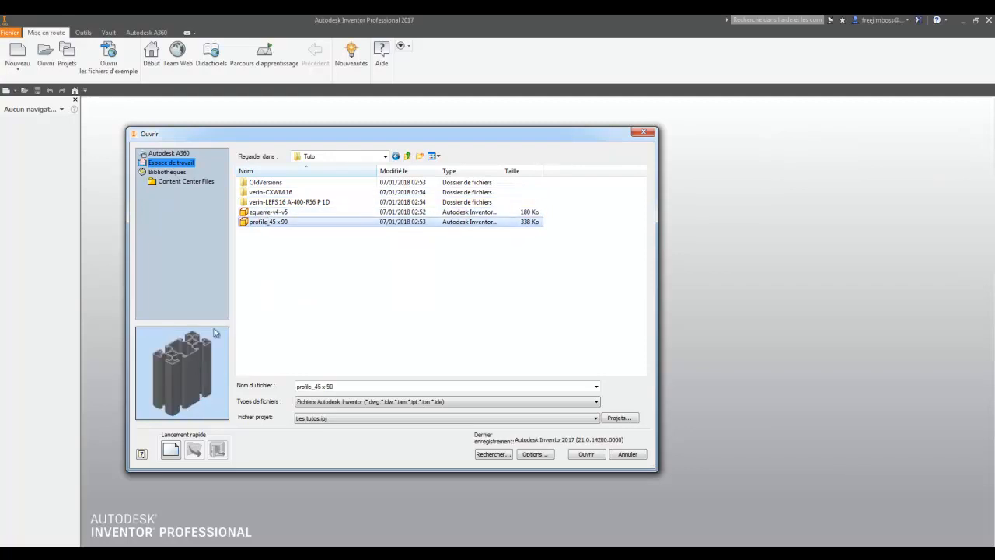
{"action": "left_click", "coordinate": [392, 282]}
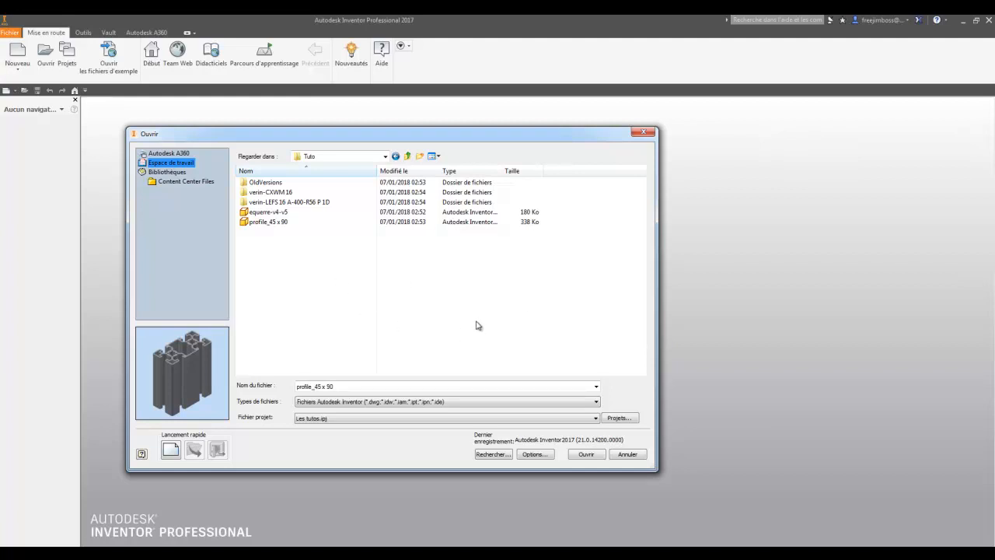
{"action": "left_click", "coordinate": [626, 454]}
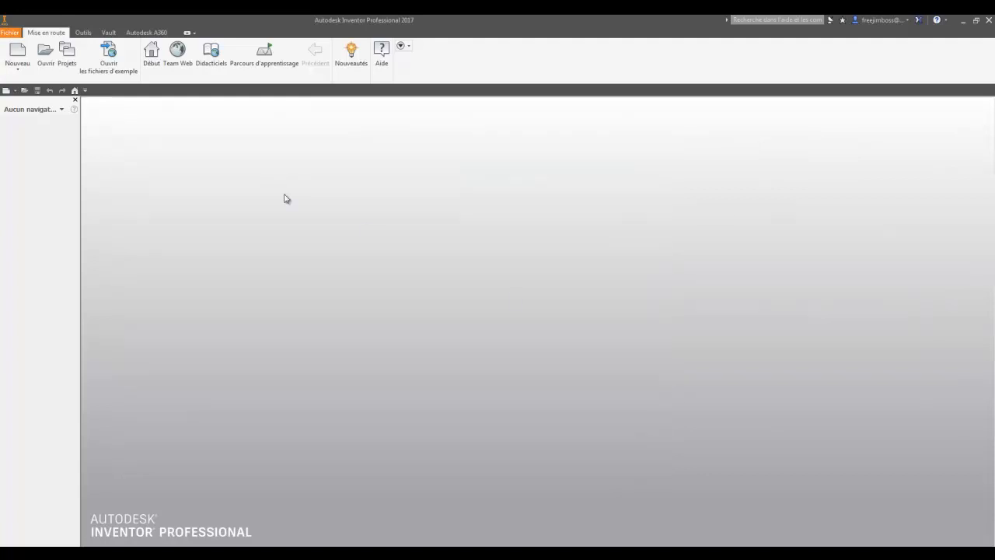
{"action": "left_click", "coordinate": [16, 66]}
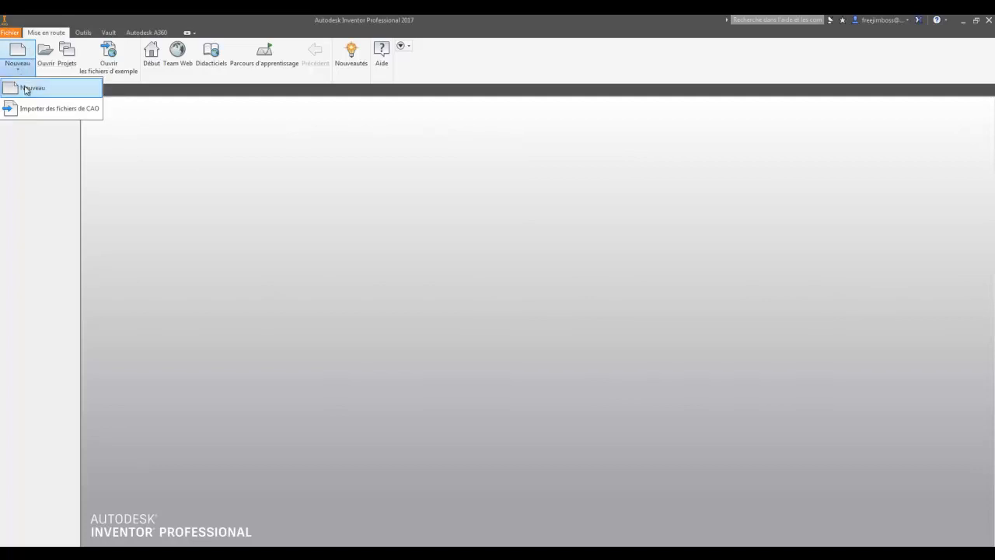
{"action": "left_click", "coordinate": [133, 128]}
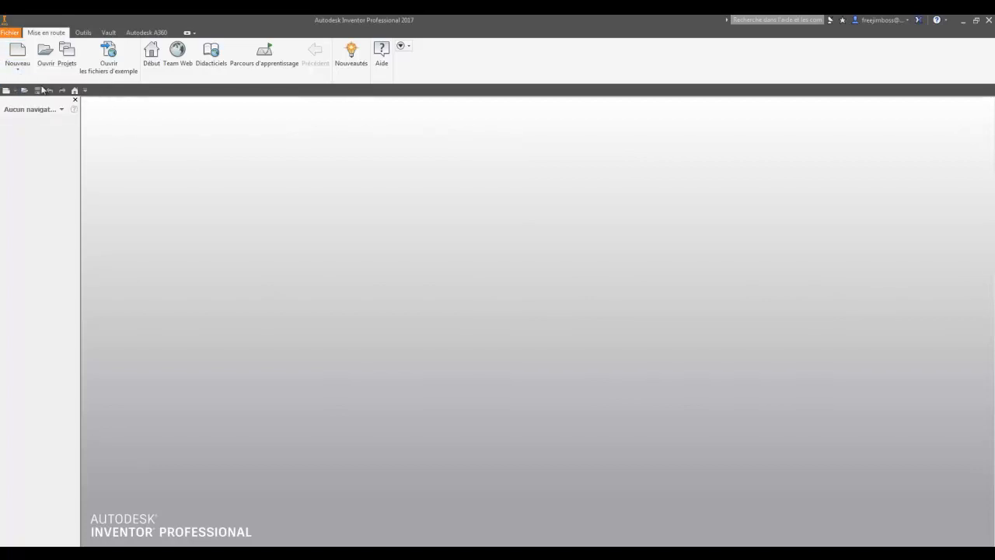
{"action": "left_click", "coordinate": [85, 91]}
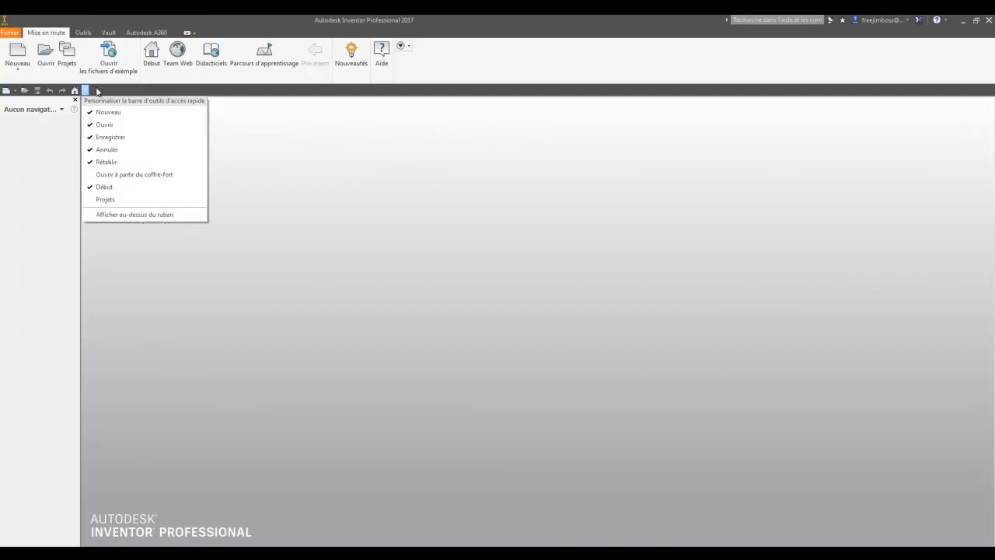
{"action": "left_click", "coordinate": [96, 91]}
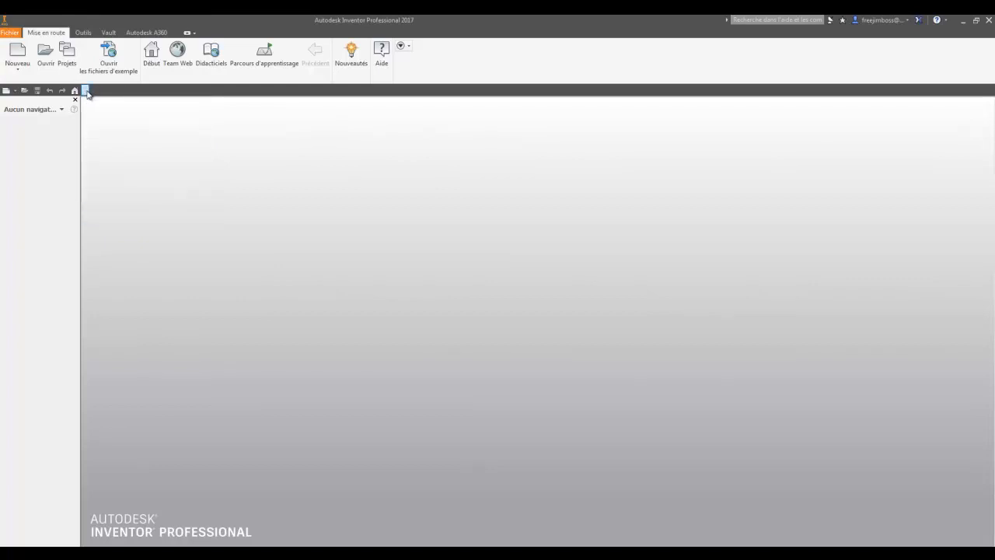
{"action": "left_click", "coordinate": [87, 92]}
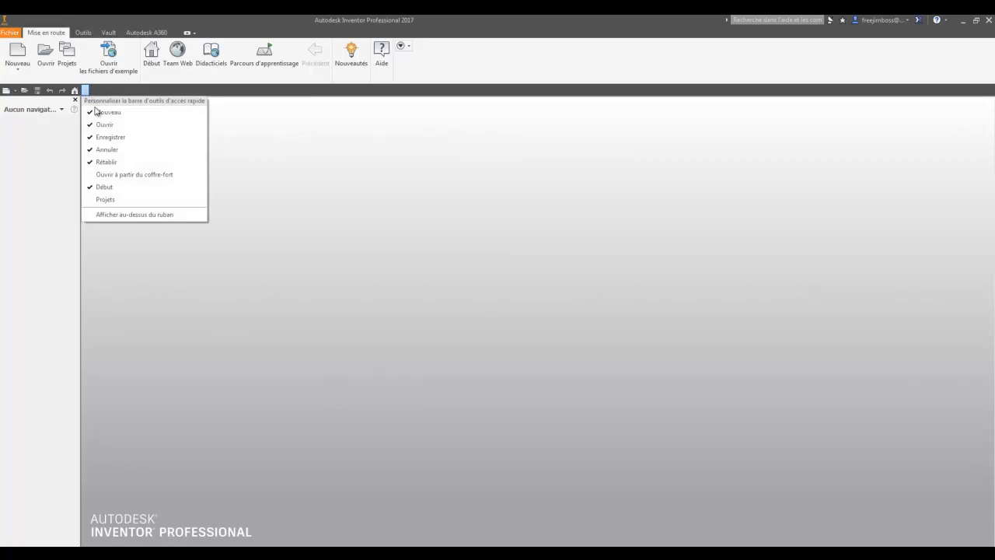
{"action": "left_click", "coordinate": [260, 166]}
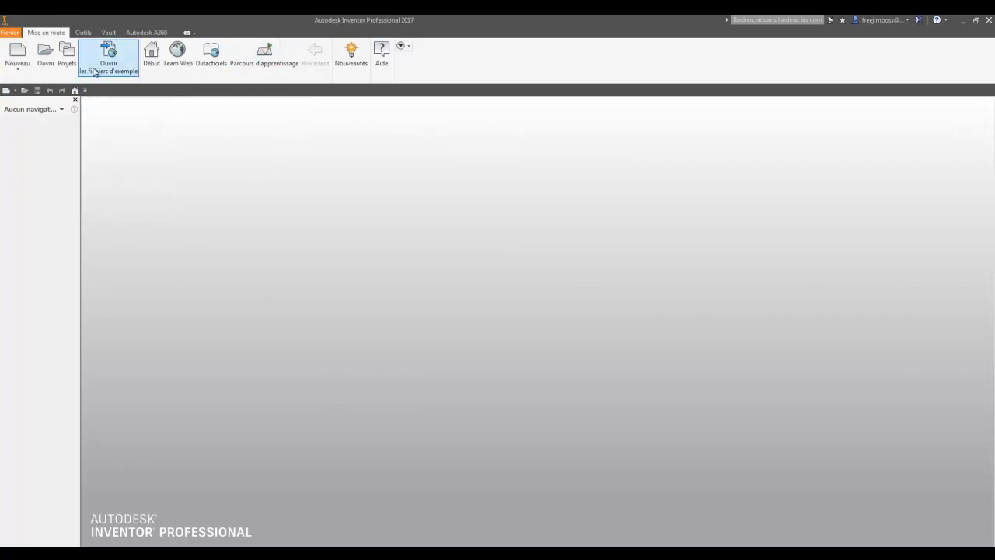
Step: Create a new assembly file and review the commands available for the quick access toolbar
{"action": "left_click", "coordinate": [17, 92]}
{"action": "left_click", "coordinate": [33, 109]}
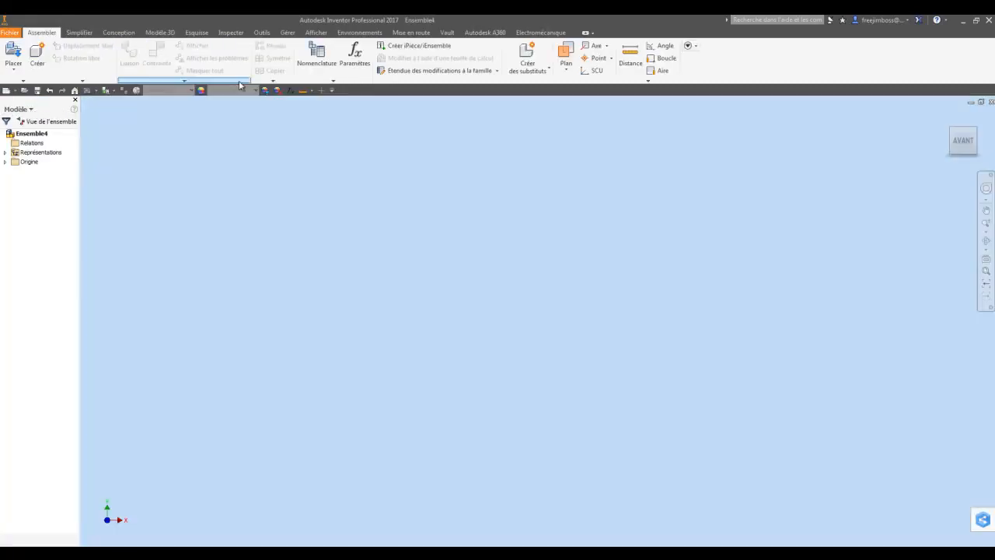
{"action": "left_click", "coordinate": [331, 90]}
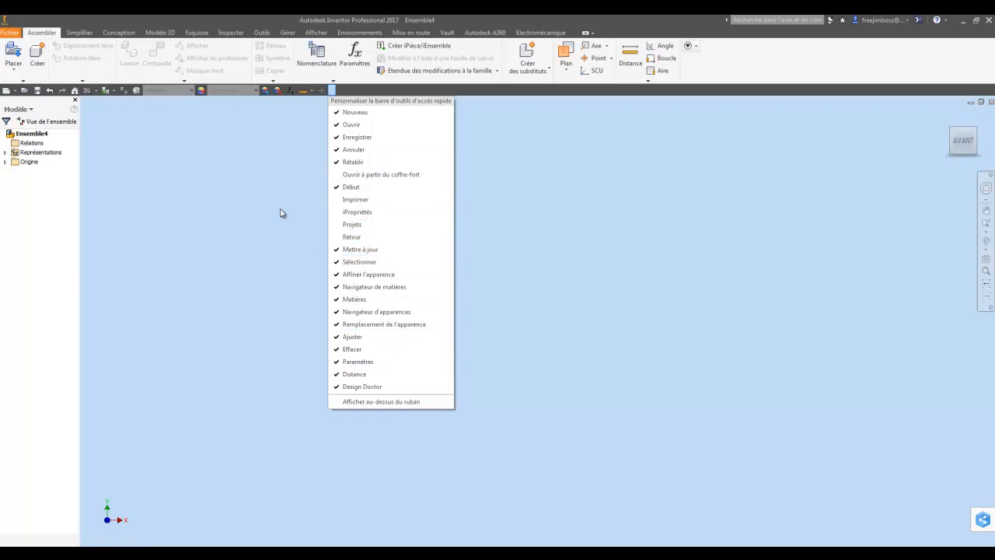
{"action": "left_click", "coordinate": [262, 141]}
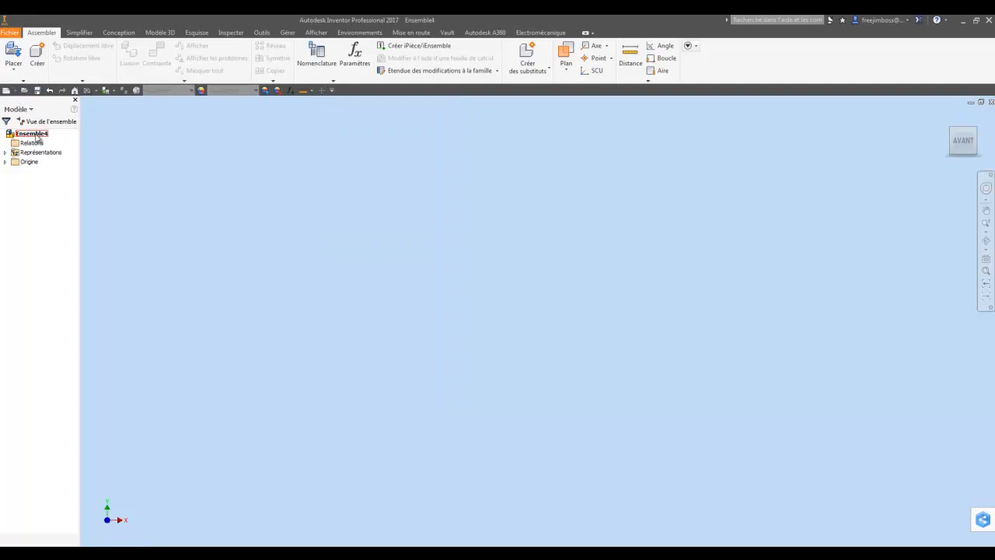
Step: Save the assembly in the Tuto folder under the name Ensemble FINAL
{"action": "left_click", "coordinate": [37, 90]}
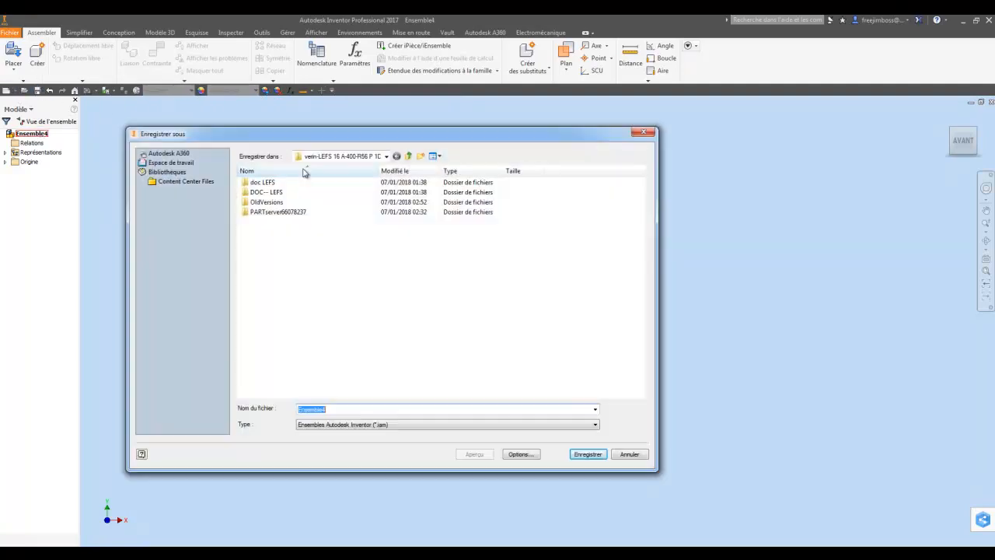
{"action": "left_click", "coordinate": [408, 156]}
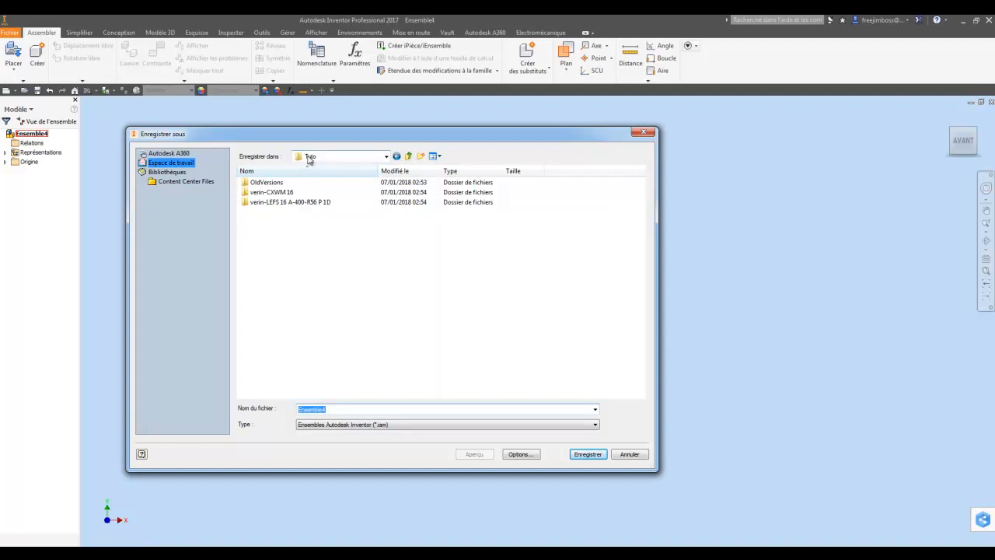
{"action": "left_click", "coordinate": [329, 409]}
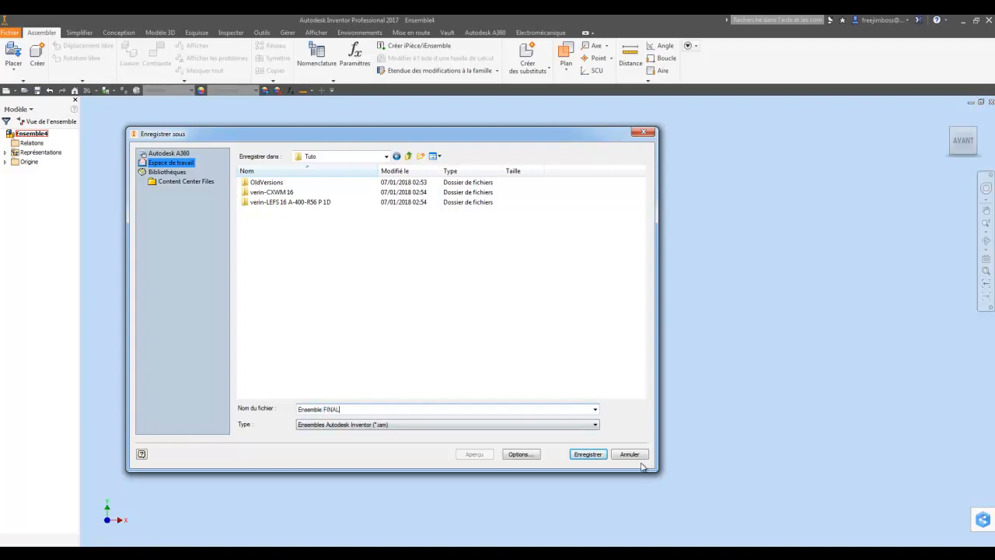
{"action": "left_click", "coordinate": [588, 454]}
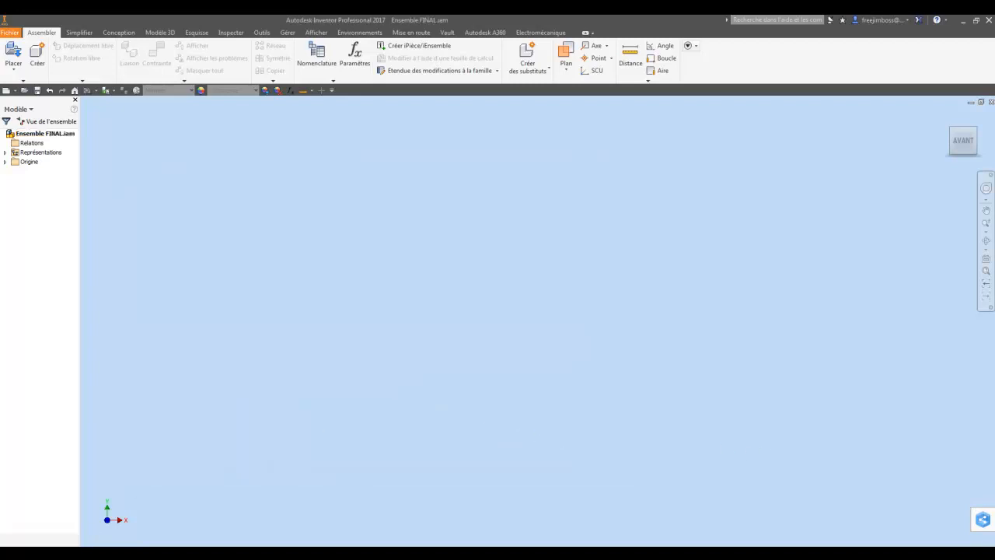
Step: Switch to Windows Explorer and check for the saved Ensemble FINAL file in the Tuto folder, then minimize the window
{"action": "mouse_move", "coordinate": [70, 553]}
{"action": "left_click", "coordinate": [82, 518]}
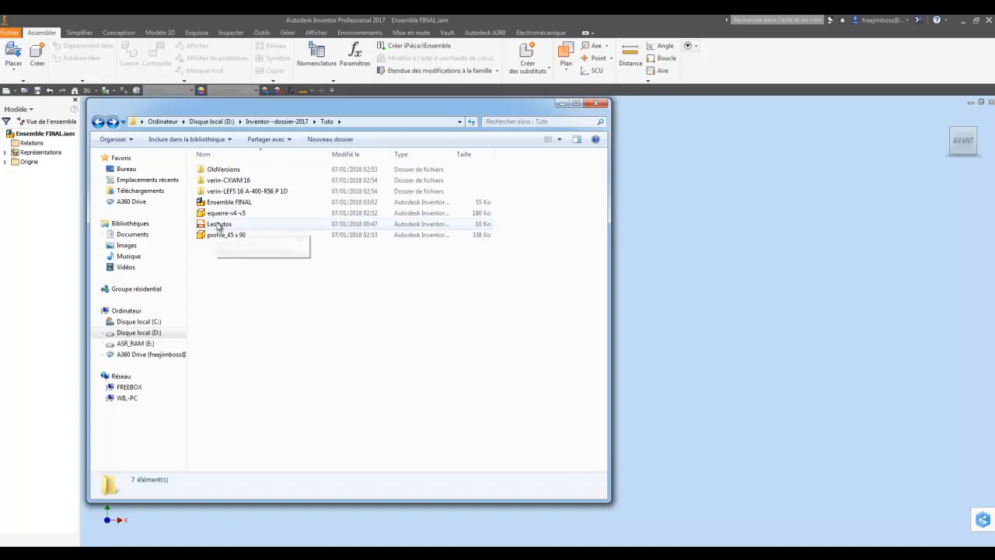
{"action": "left_click_drag", "start_coordinate": [213, 107], "coordinate": [245, 115]}
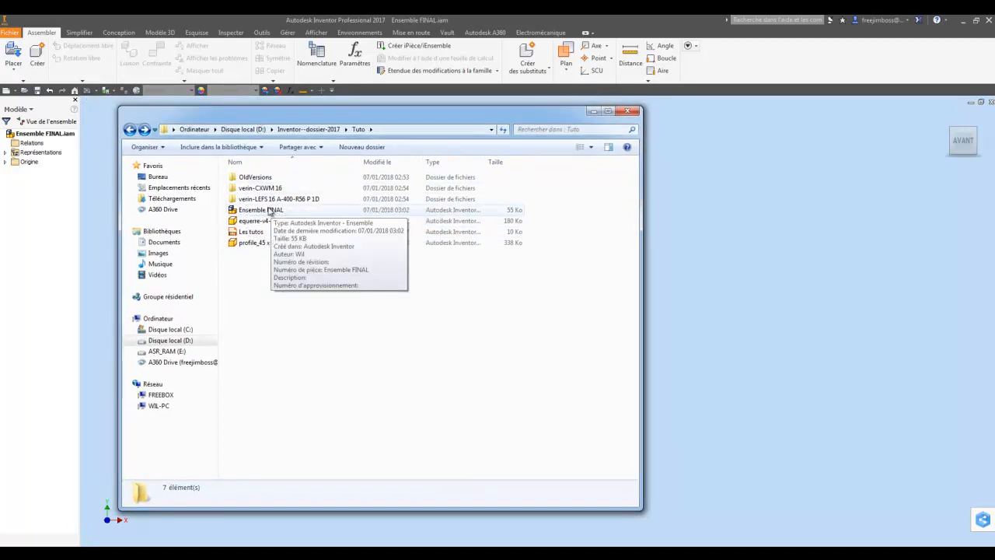
{"action": "left_click", "coordinate": [594, 111]}
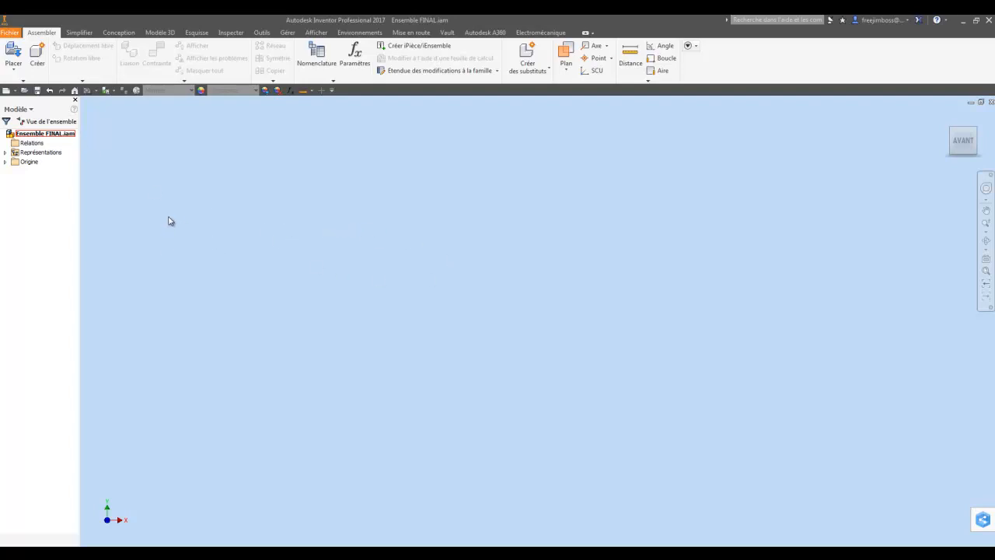
Step: Examine the verin-CXWM 16 folder in Windows Explorer, including its OldVersions and PARTserver66078818 subfolders
{"action": "mouse_move", "coordinate": [108, 546]}
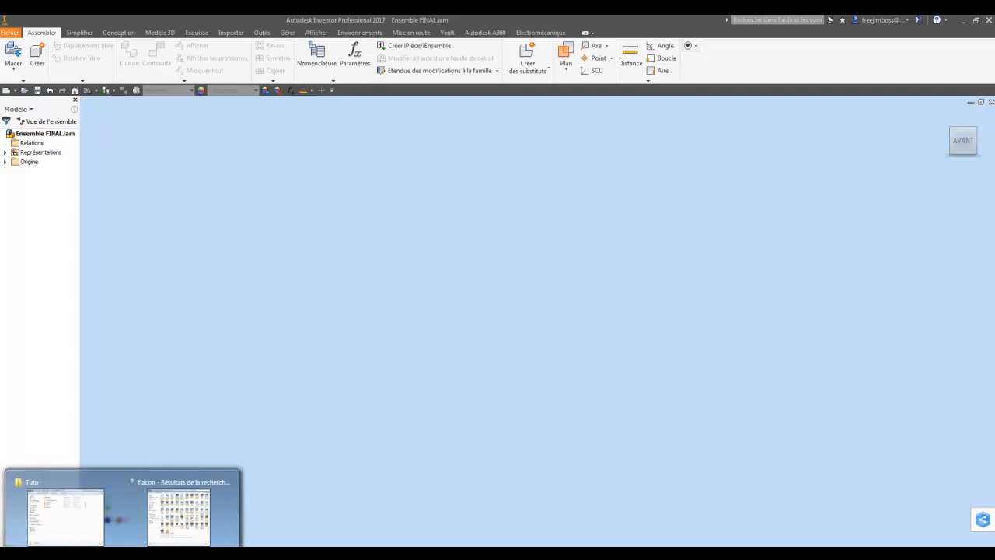
{"action": "left_click", "coordinate": [94, 513]}
{"action": "left_click", "coordinate": [257, 191]}
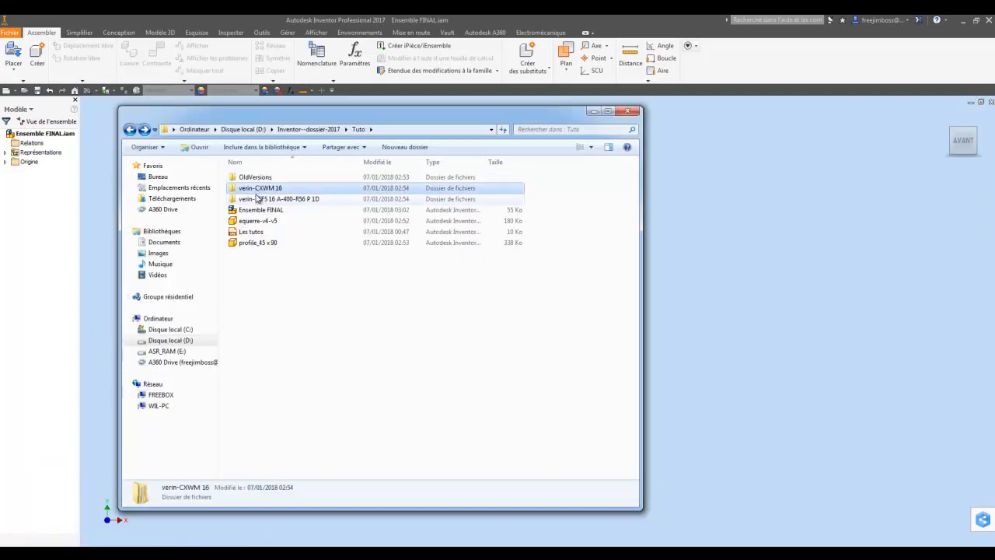
{"action": "double_click", "coordinate": [259, 191]}
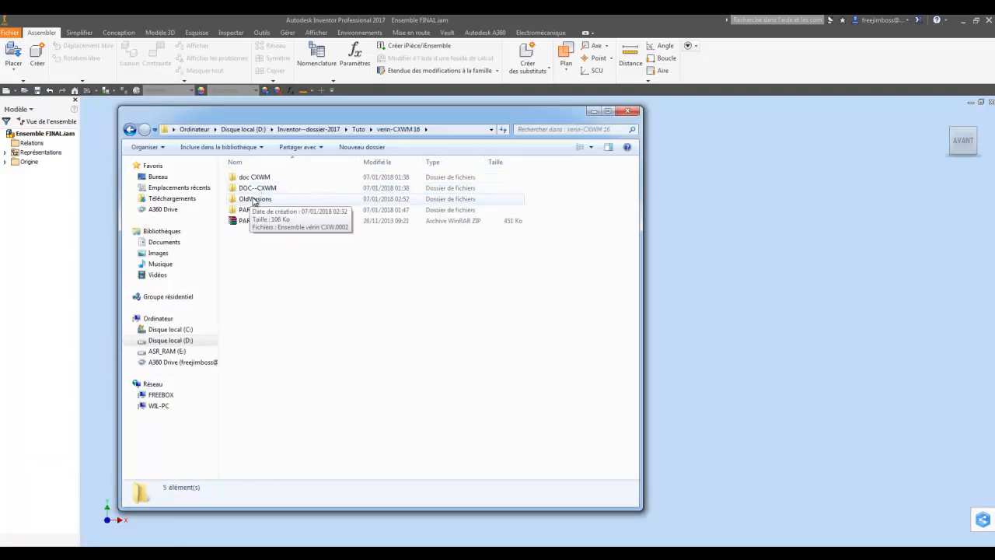
{"action": "double_click", "coordinate": [255, 198]}
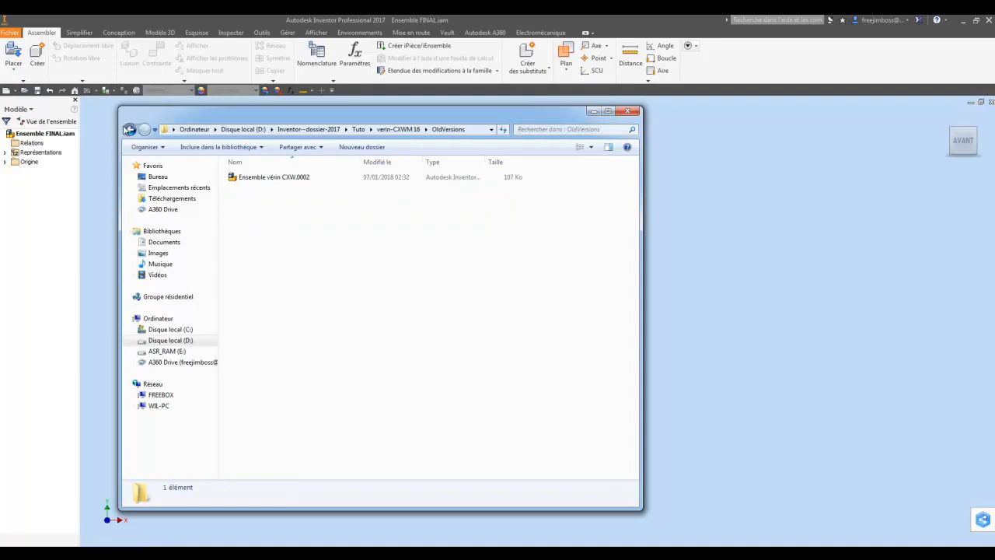
{"action": "left_click", "coordinate": [130, 129]}
{"action": "double_click", "coordinate": [245, 210]}
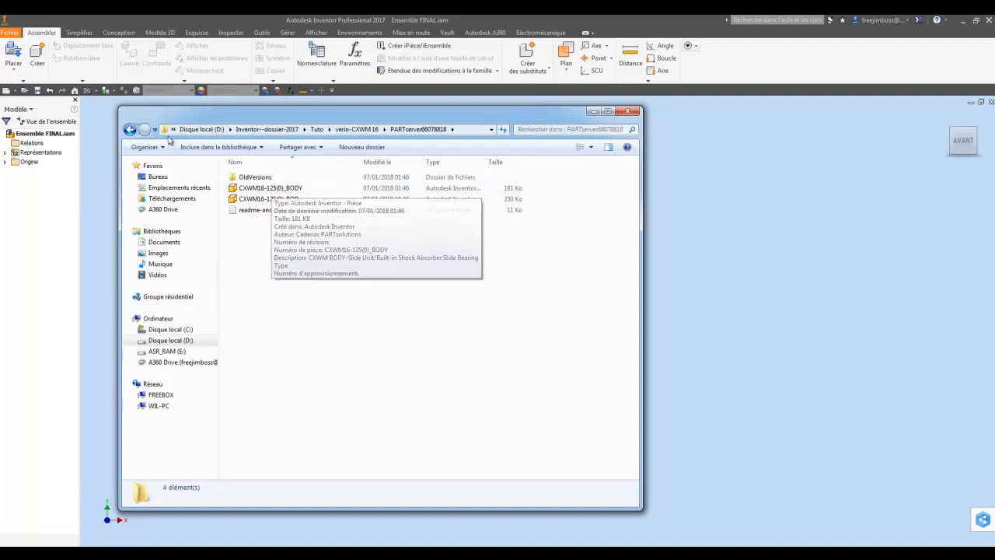
{"action": "left_click", "coordinate": [130, 129]}
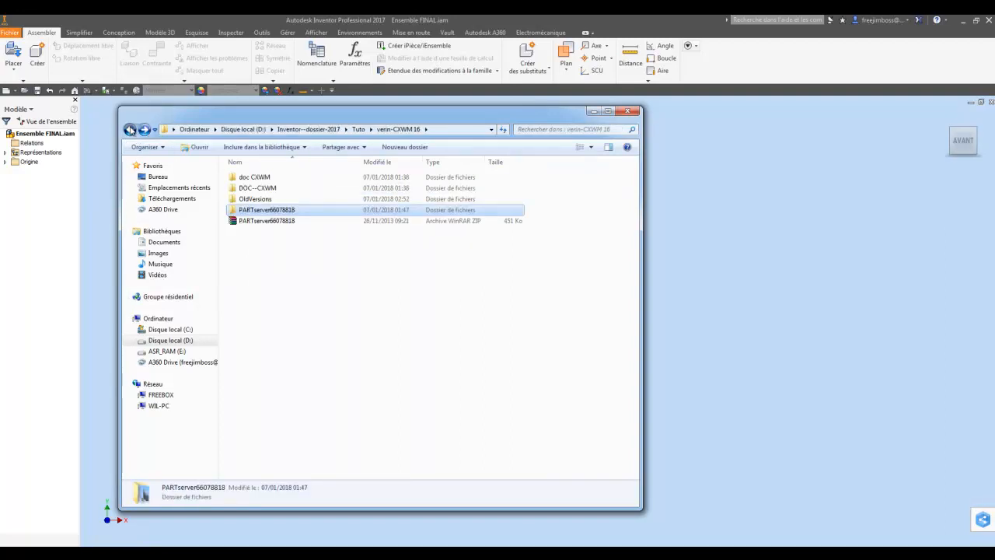
Step: Examine the verin-LEFS 16 A-400-R56 P 1D folder and its PARTserver66078237 subfolder, then return to Tuto and minimize Windows Explorer
{"action": "left_click", "coordinate": [129, 130]}
{"action": "double_click", "coordinate": [268, 199]}
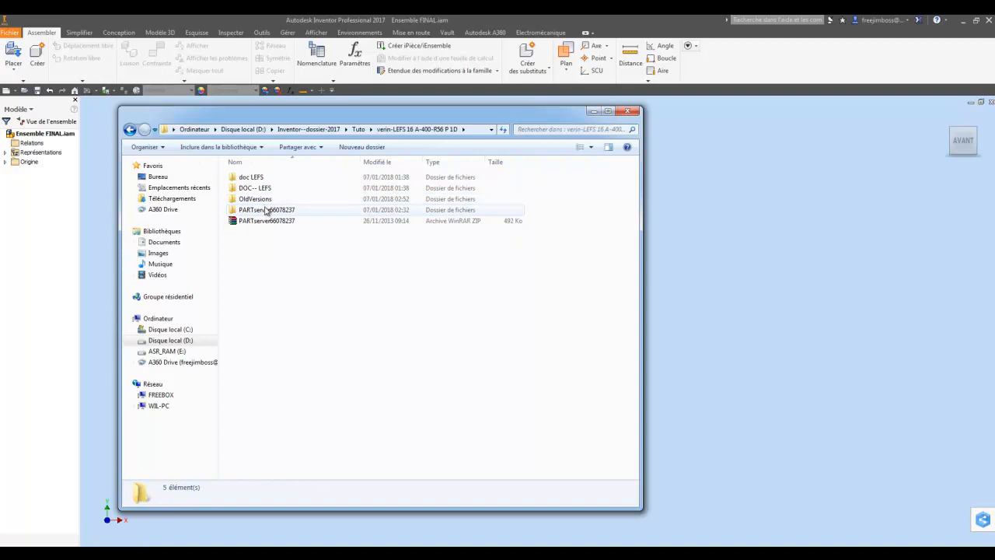
{"action": "double_click", "coordinate": [266, 210]}
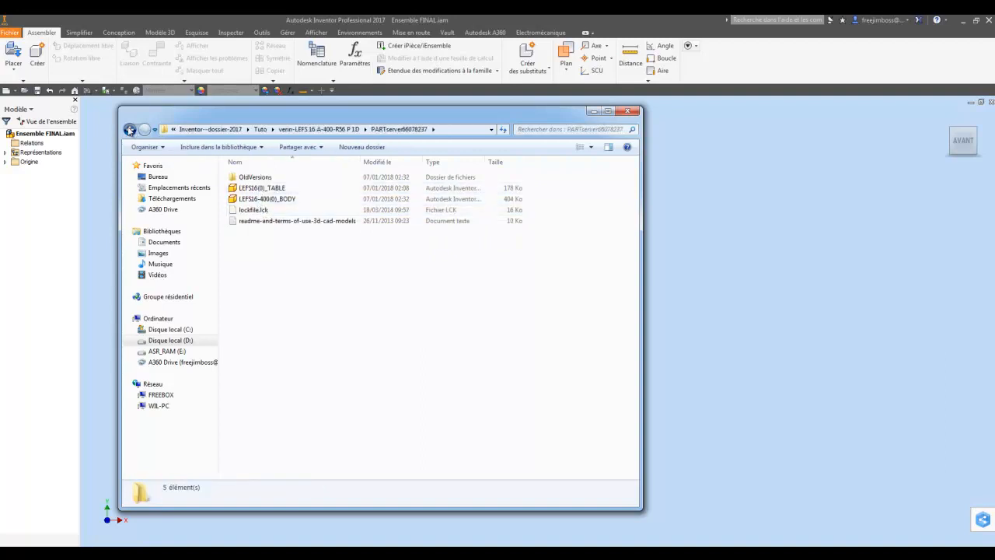
{"action": "left_click", "coordinate": [130, 130]}
{"action": "left_click", "coordinate": [130, 130]}
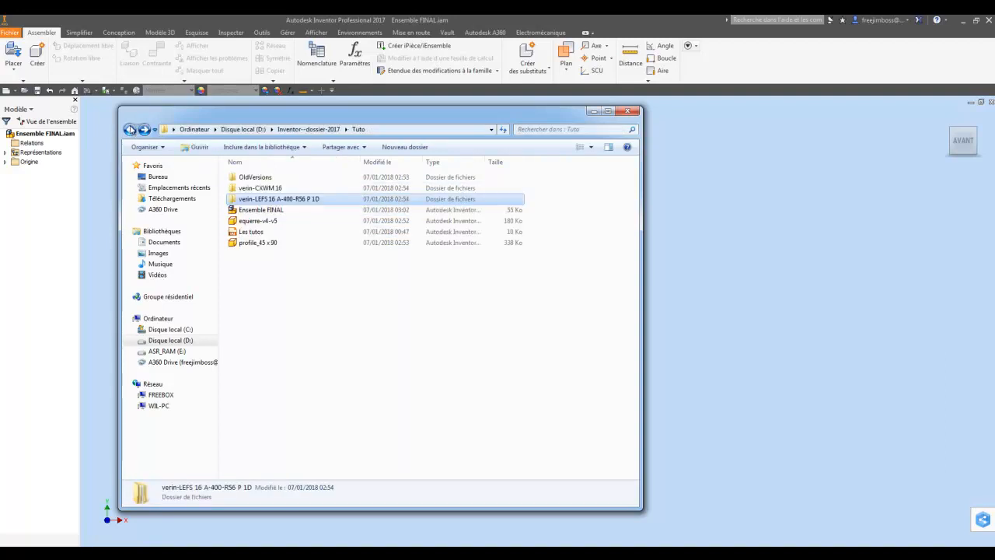
{"action": "left_click", "coordinate": [593, 111]}
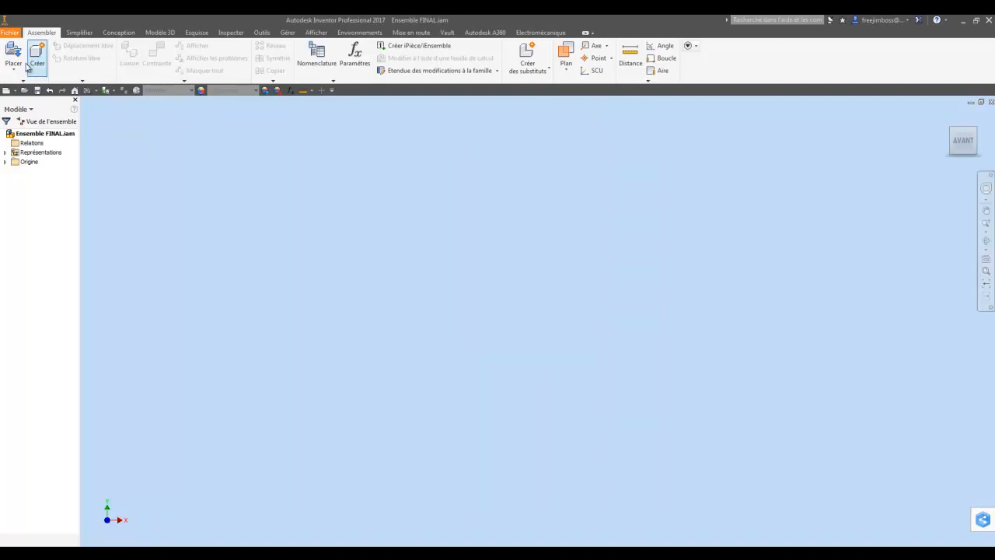
Step: Create a new assembly and save it in the verin-CXWM 16 folder under the name Ensemble vérin CXW
{"action": "left_click", "coordinate": [15, 90]}
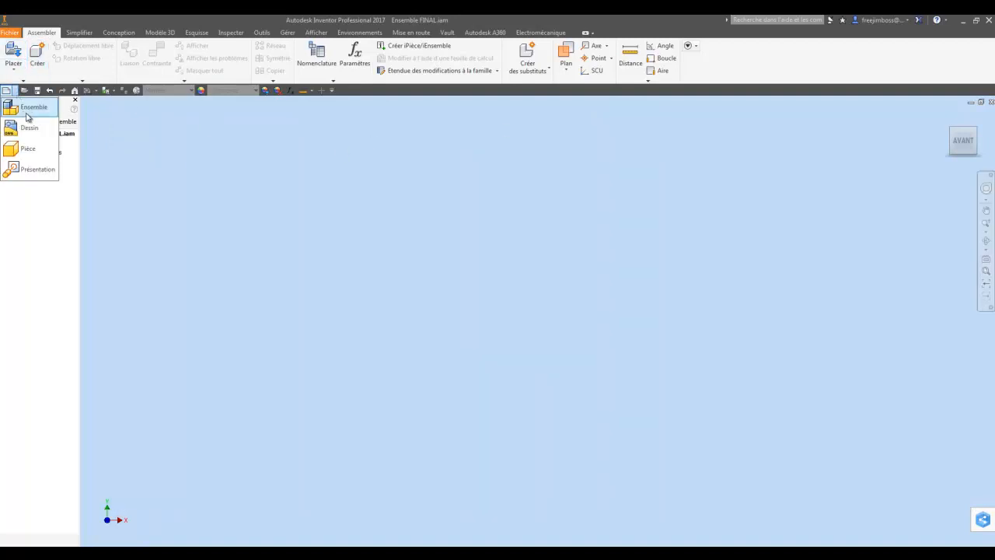
{"action": "left_click", "coordinate": [31, 118]}
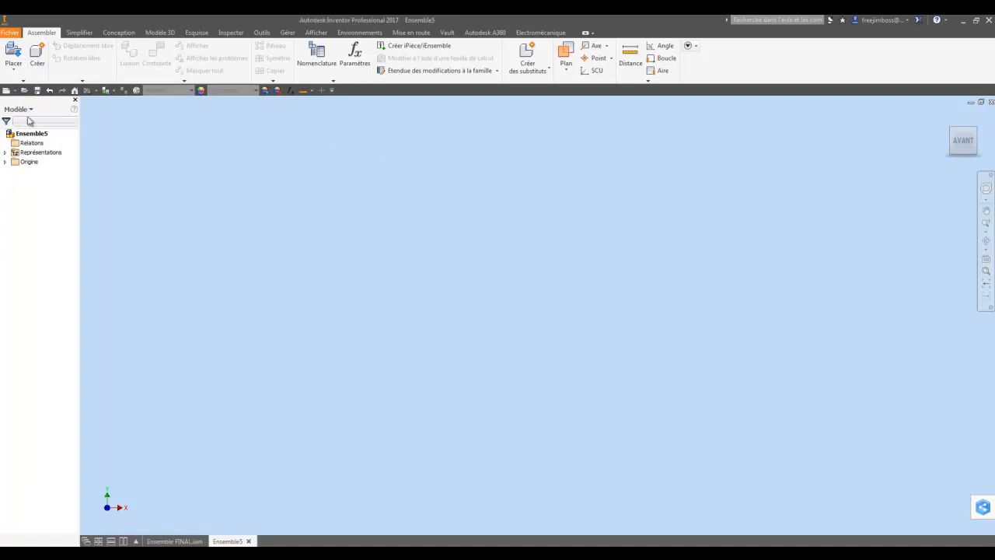
{"action": "left_click", "coordinate": [36, 91]}
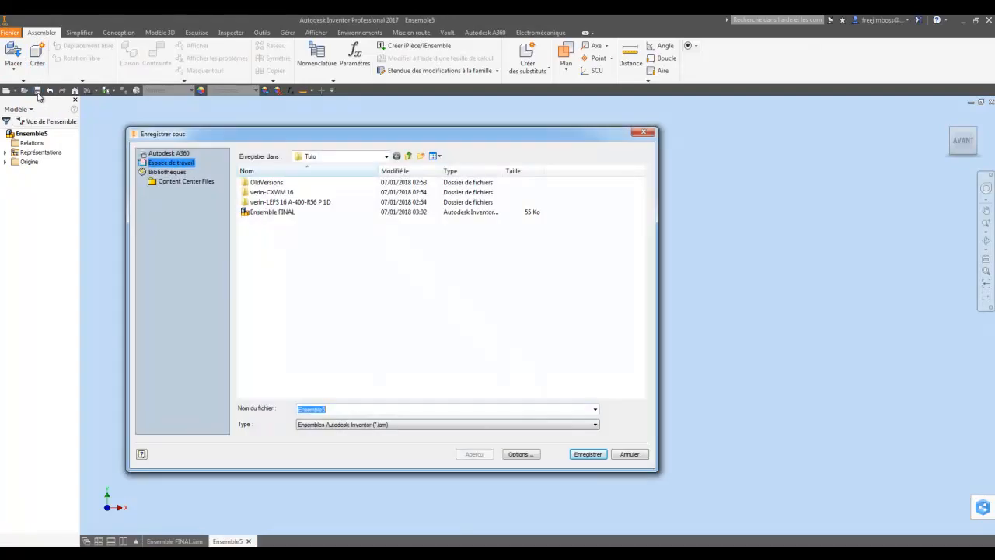
{"action": "double_click", "coordinate": [269, 192]}
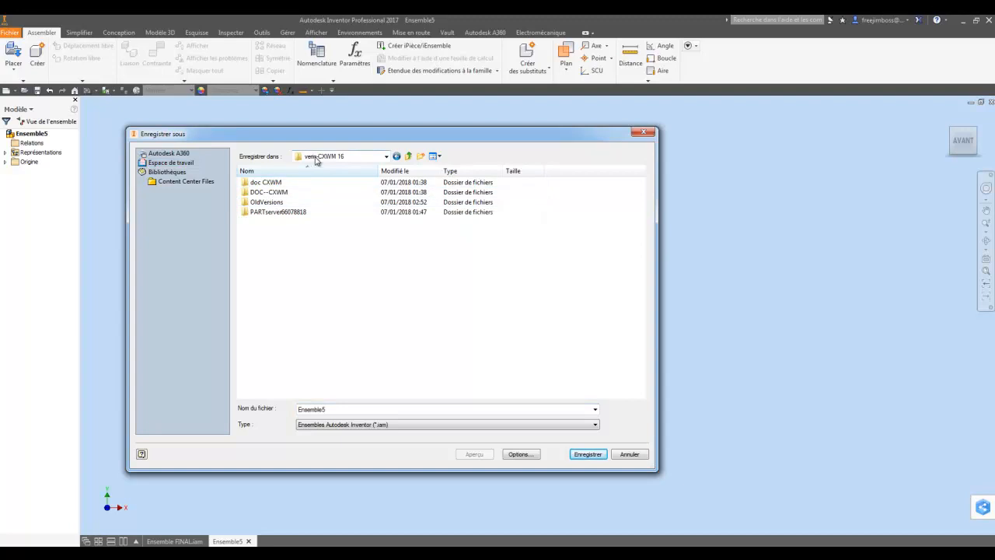
{"action": "double_click", "coordinate": [324, 410]}
{"action": "left_click", "coordinate": [323, 410]}
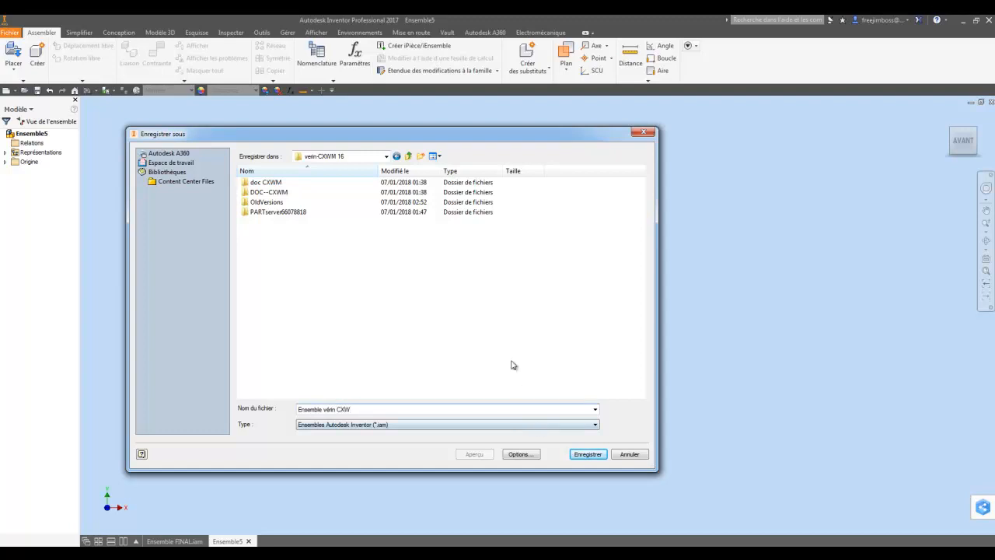
{"action": "left_click", "coordinate": [587, 455]}
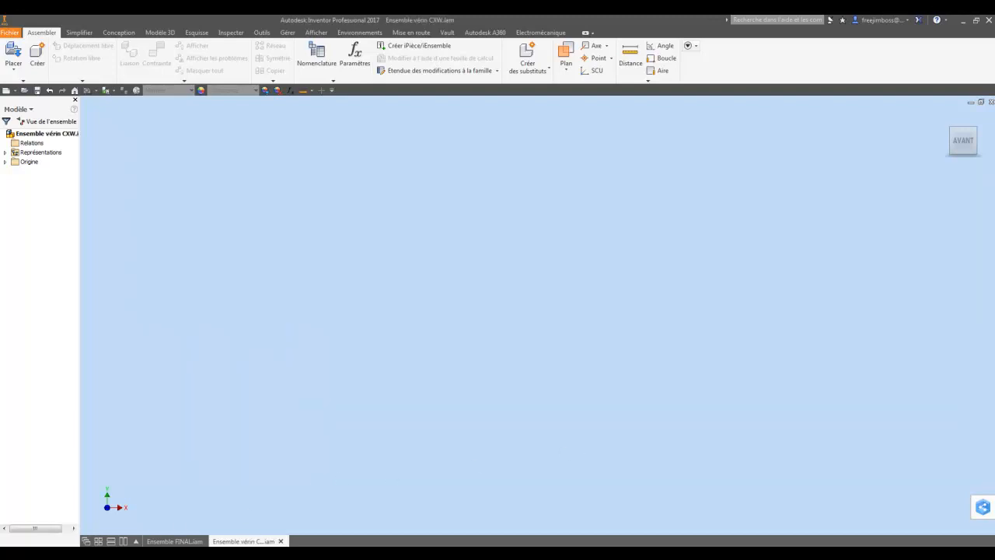
Step: Switch to Windows Explorer, check for Ensemble vérin CXW in the verin-CXWM 16 folder, and minimize the window
{"action": "left_click", "coordinate": [84, 526]}
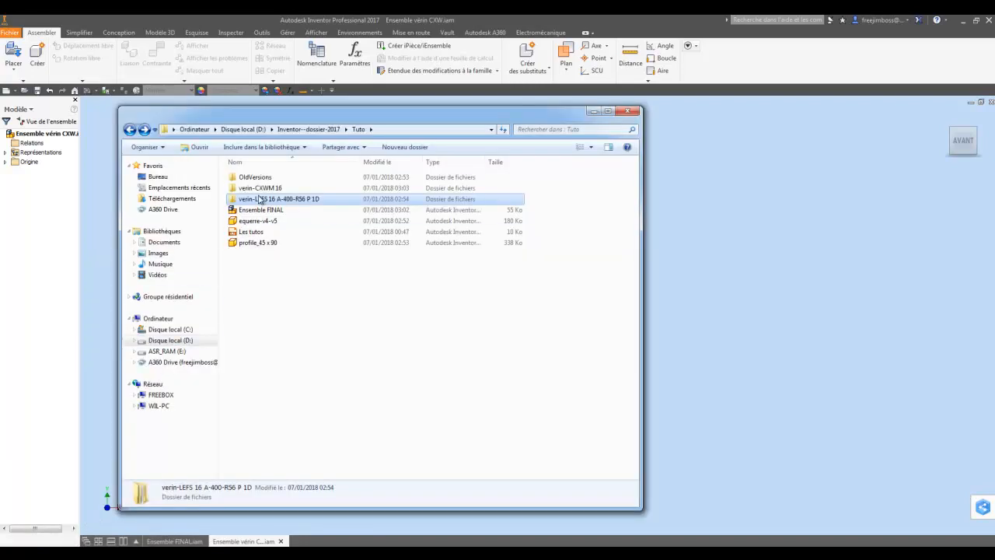
{"action": "double_click", "coordinate": [262, 191]}
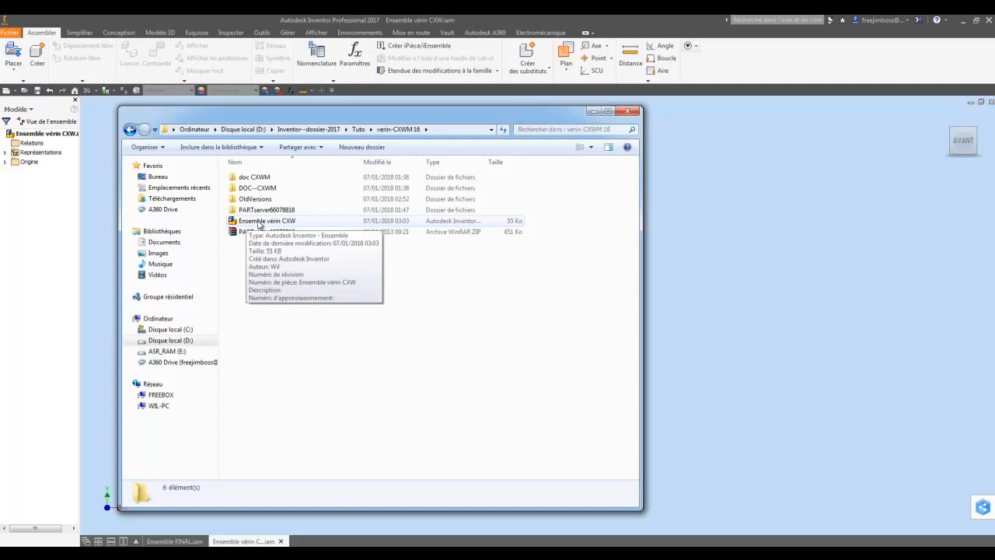
{"action": "left_click", "coordinate": [130, 130]}
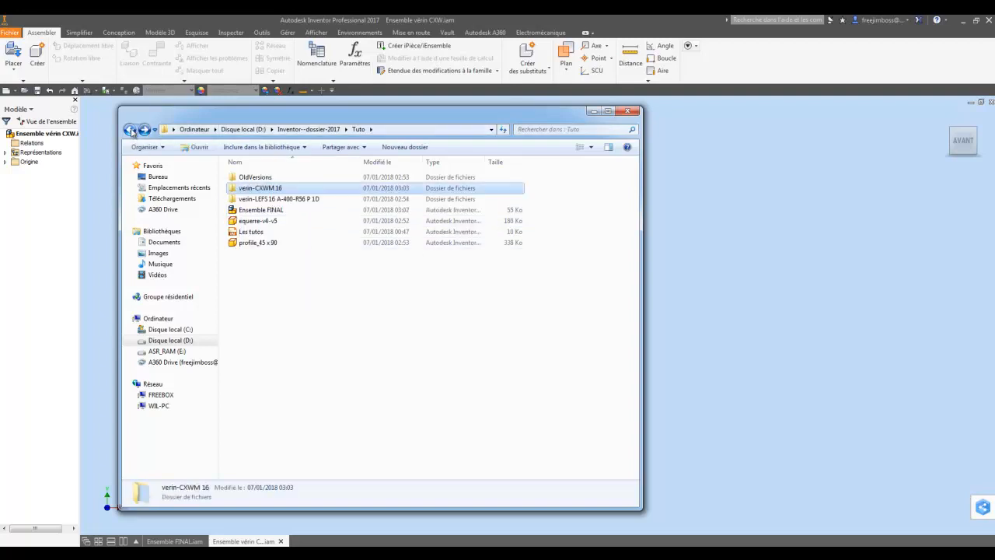
{"action": "left_click", "coordinate": [592, 112]}
Step: Place one instance each of CXWM16-125(0)_BODY and CXWM16-125(0)_ROD from the PARTserver66078818 folder in the Ensemble vérin CXW assembly
{"action": "left_click", "coordinate": [13, 55]}
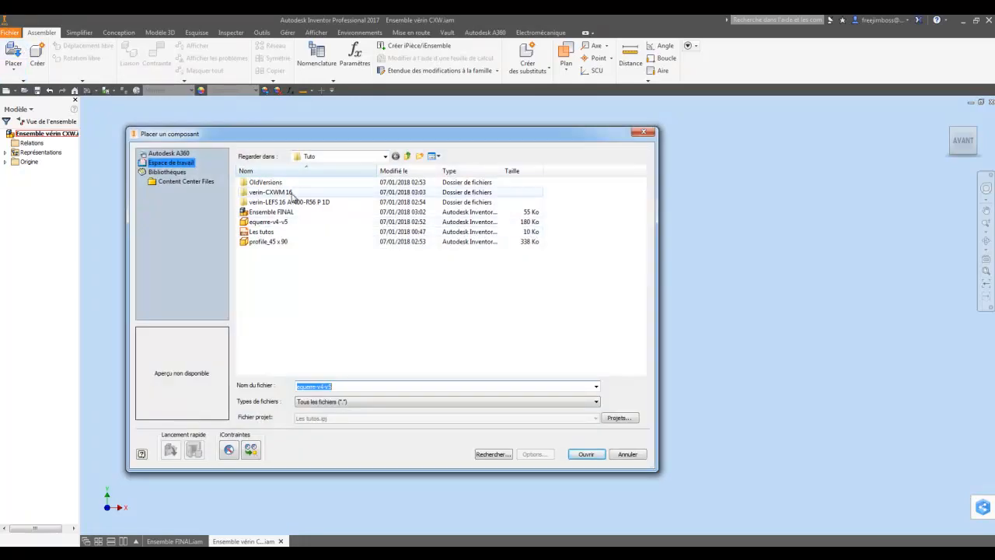
{"action": "double_click", "coordinate": [279, 192]}
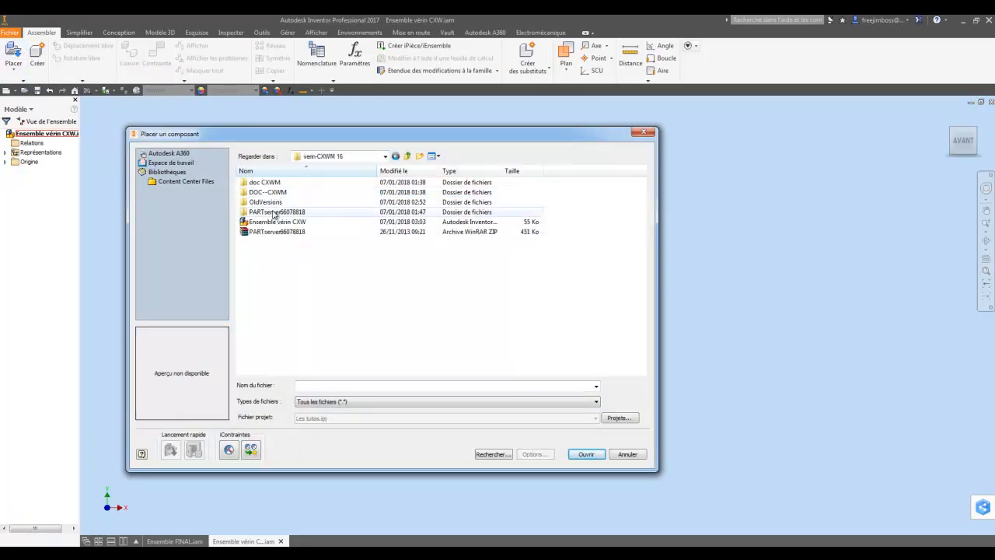
{"action": "double_click", "coordinate": [275, 212]}
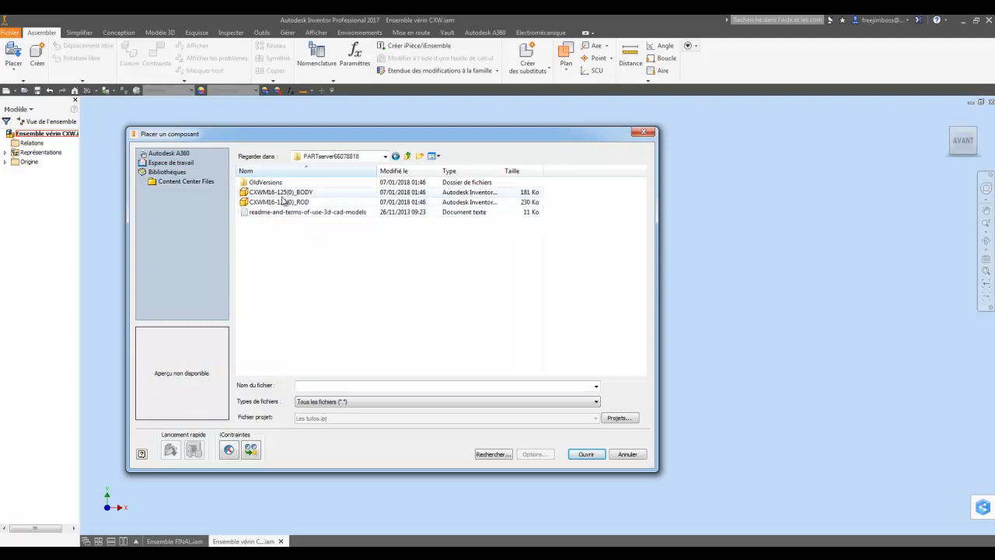
{"action": "left_click", "coordinate": [284, 193]}
{"action": "left_click", "coordinate": [289, 202], "text": "shift"}
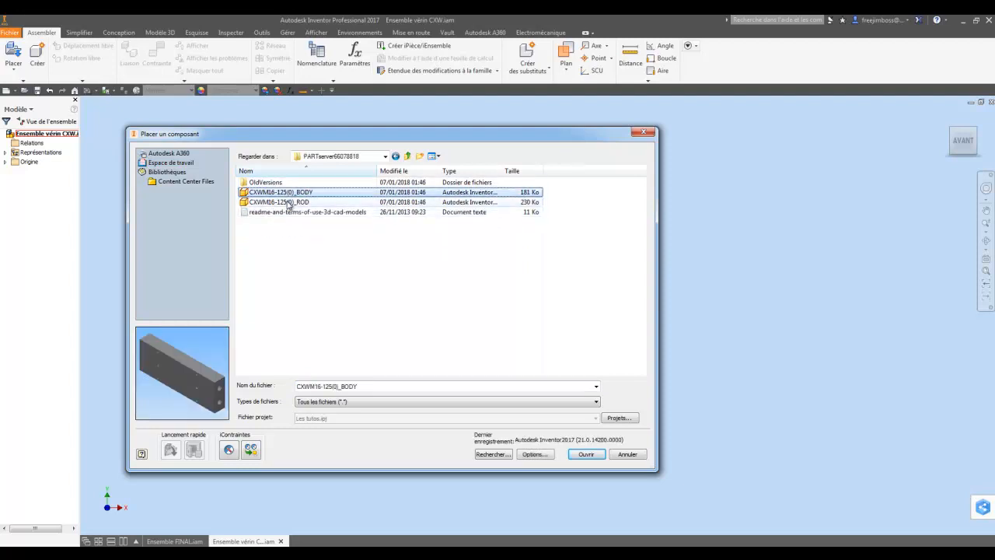
{"action": "left_click", "coordinate": [583, 455]}
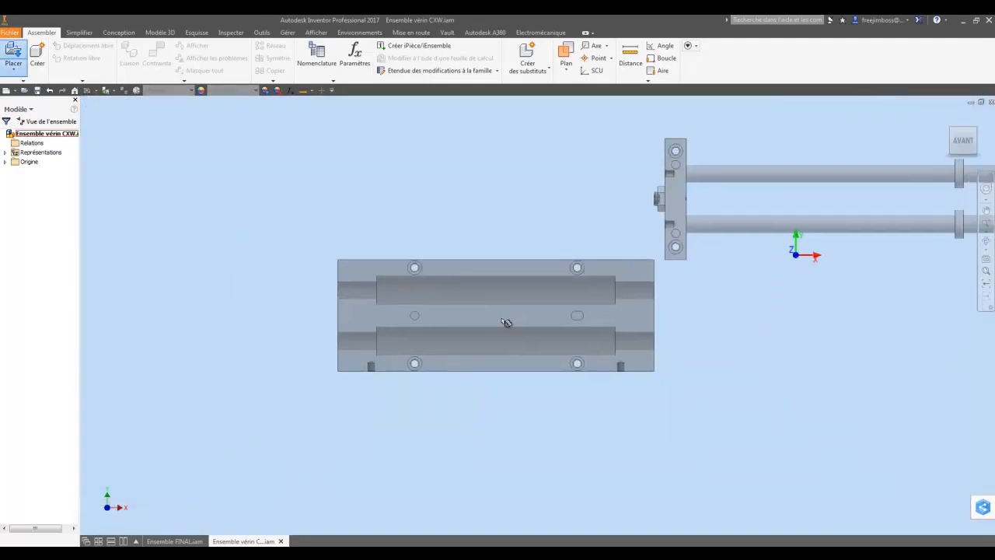
{"action": "left_click", "coordinate": [391, 288]}
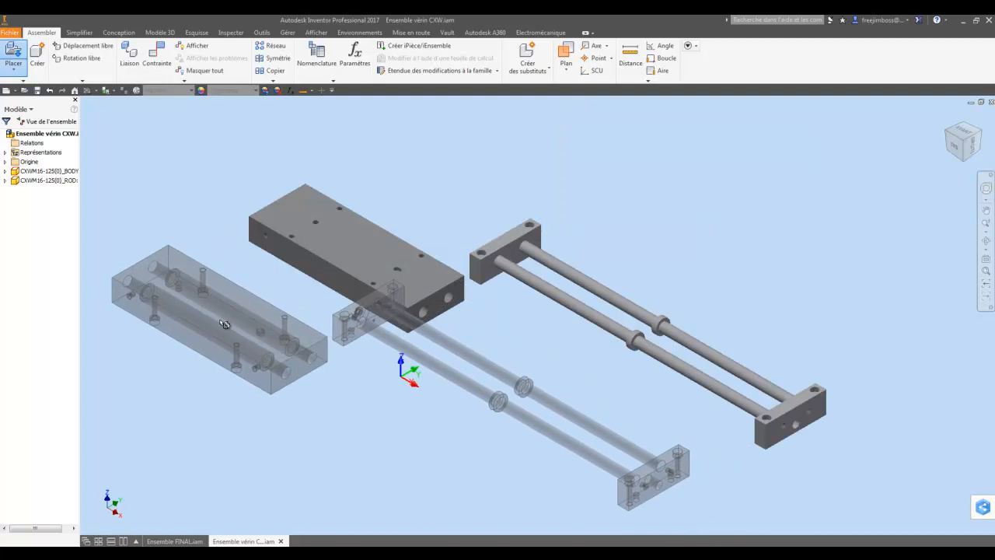
{"action": "right_click", "coordinate": [219, 323]}
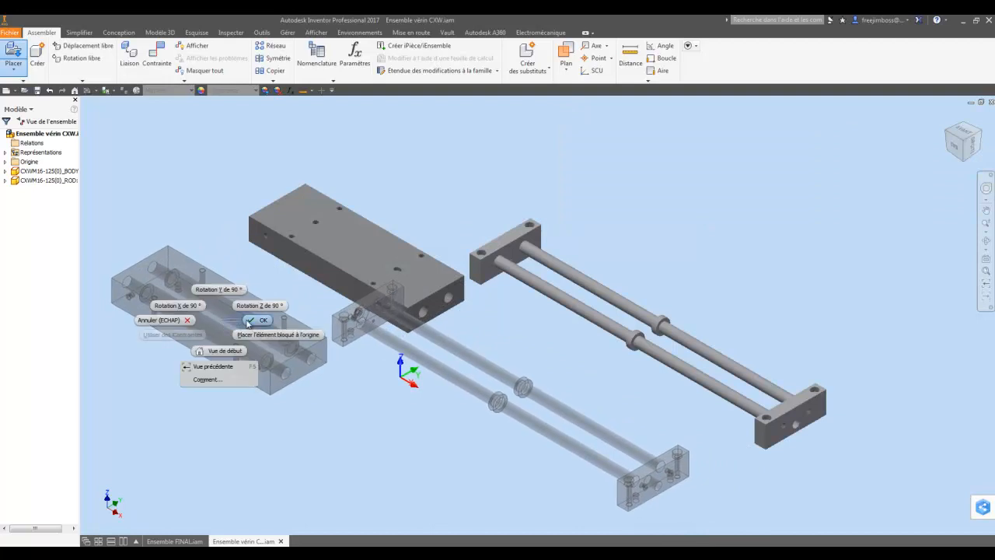
{"action": "left_click", "coordinate": [248, 322]}
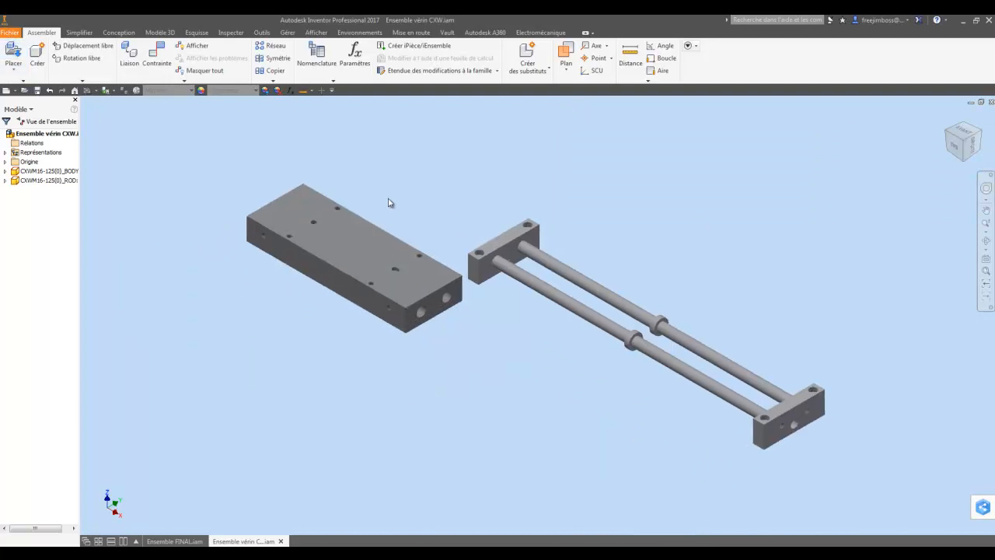
Step: Shift the rod component slightly in the assembly, keeping it apart from the body, and clear the selection
{"action": "left_click", "coordinate": [337, 275]}
{"action": "left_click_drag", "start_coordinate": [496, 279], "coordinate": [511, 259]}
{"action": "left_click", "coordinate": [413, 227]}
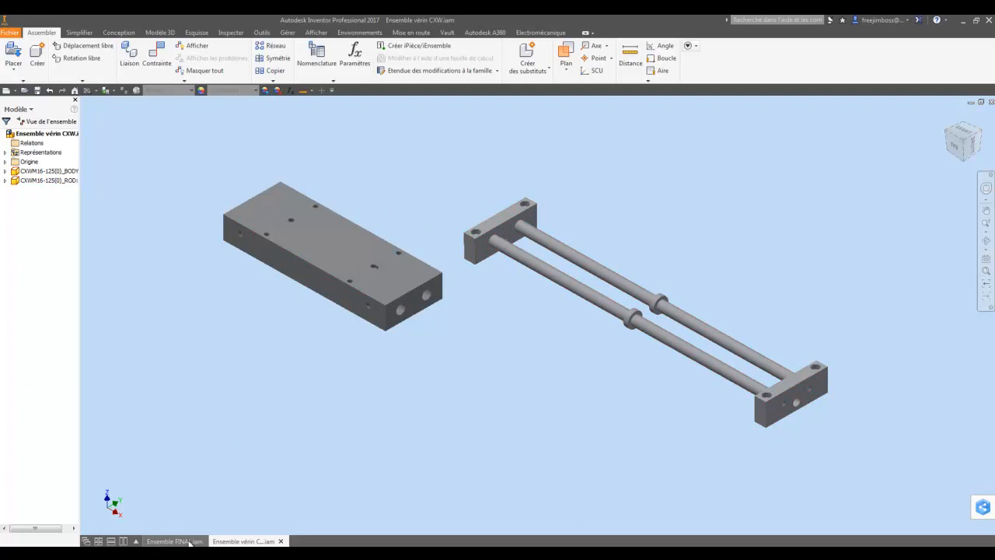
{"action": "mouse_move", "coordinate": [189, 542]}
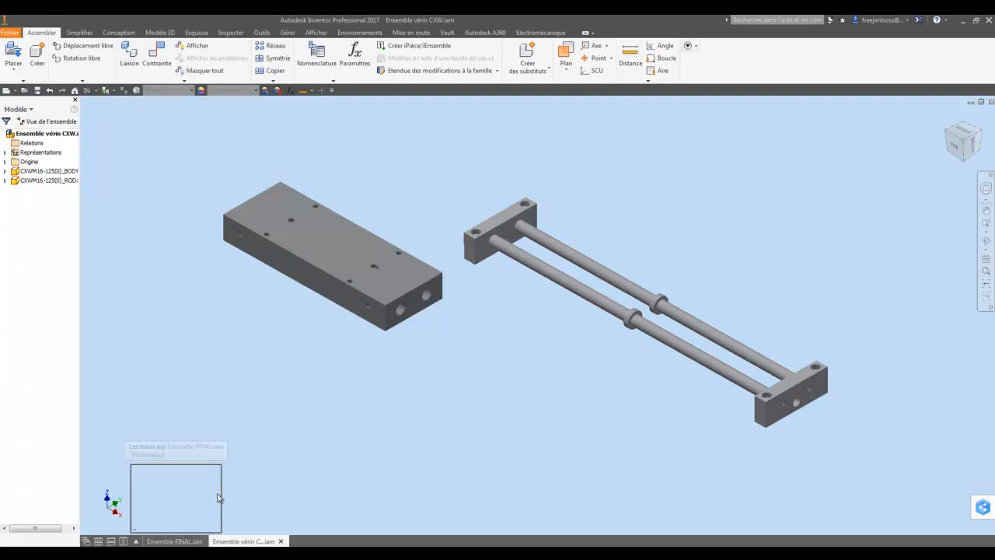
Step: Create a new assembly, save it as Ensemble vérin LEF in the verin-LEFS 16 A-400-R56 P 1D folder, and widen the model browser
{"action": "left_click", "coordinate": [16, 91]}
{"action": "left_click", "coordinate": [31, 108]}
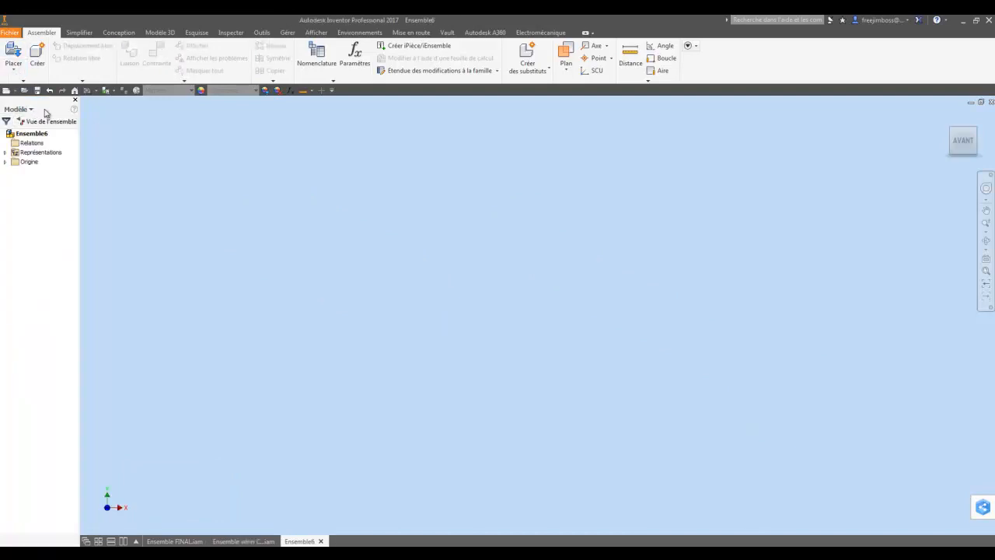
{"action": "left_click", "coordinate": [37, 91]}
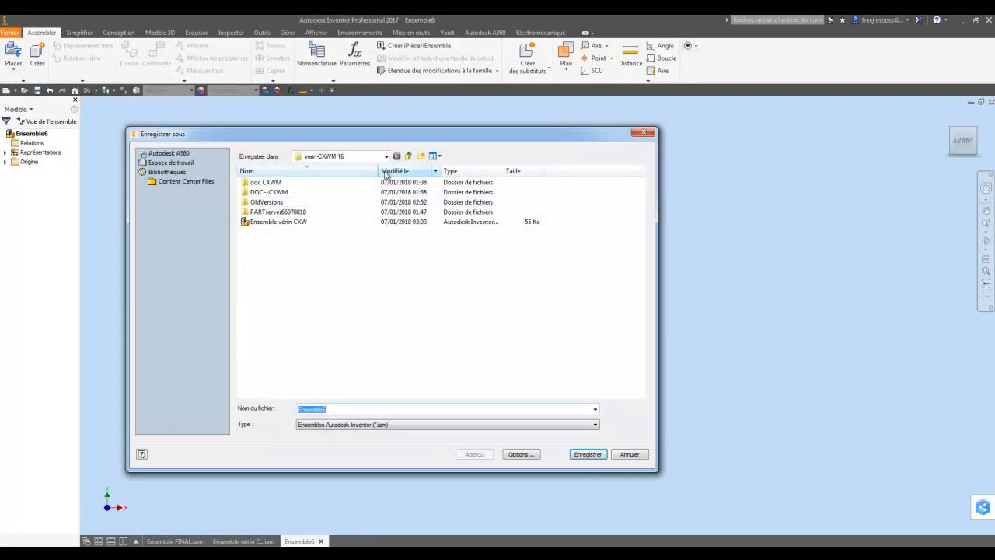
{"action": "left_click", "coordinate": [409, 157]}
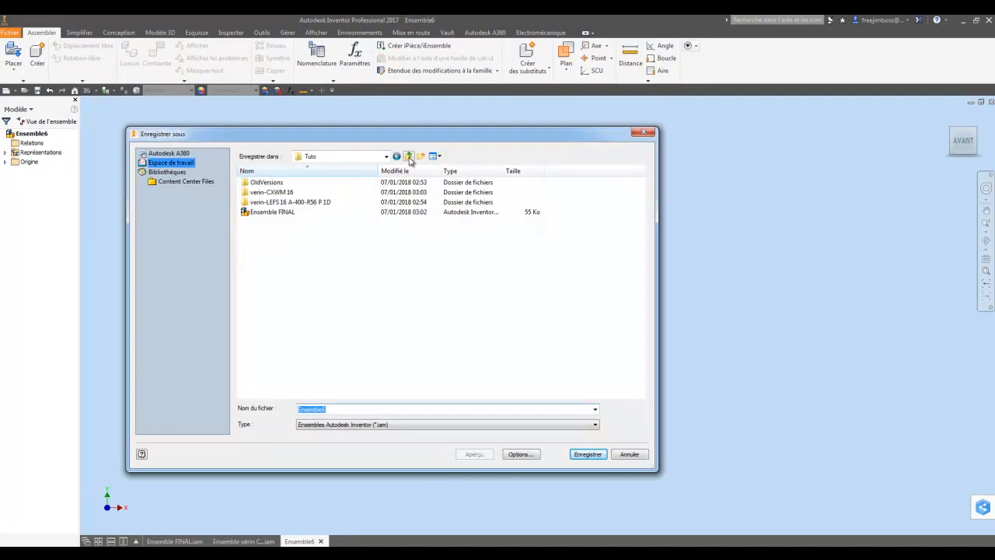
{"action": "double_click", "coordinate": [277, 204]}
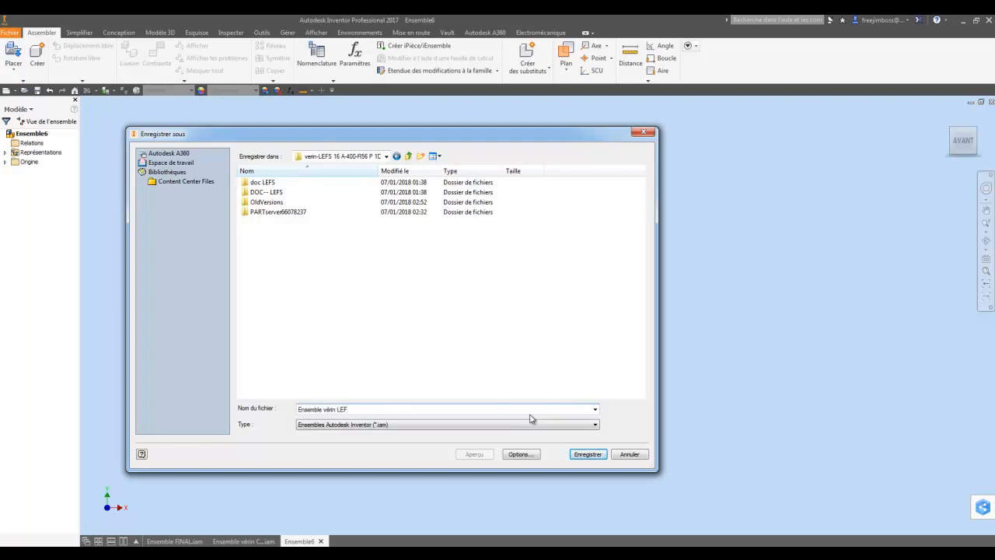
{"action": "left_click", "coordinate": [587, 454]}
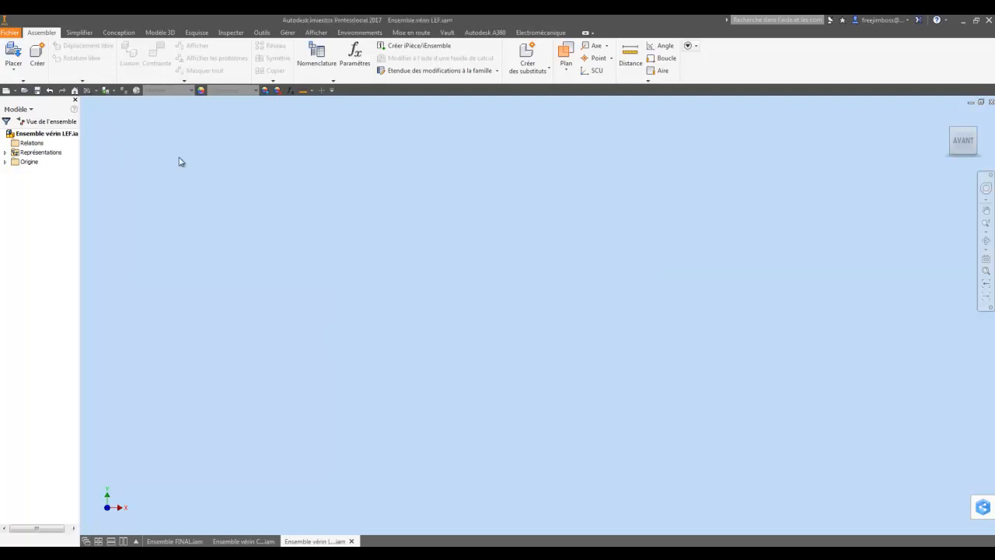
{"action": "left_click_drag", "start_coordinate": [80, 241], "coordinate": [91, 243]}
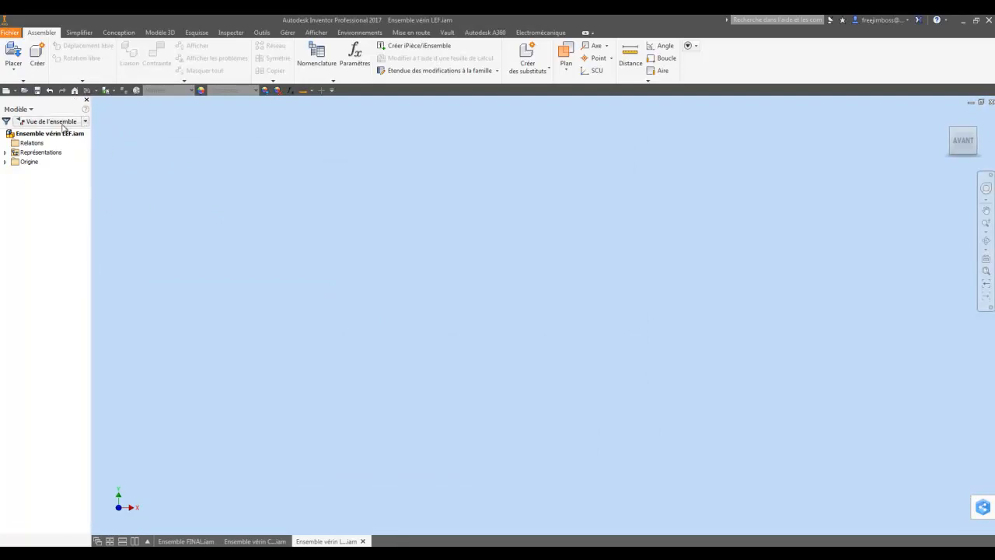
{"action": "left_click", "coordinate": [151, 150]}
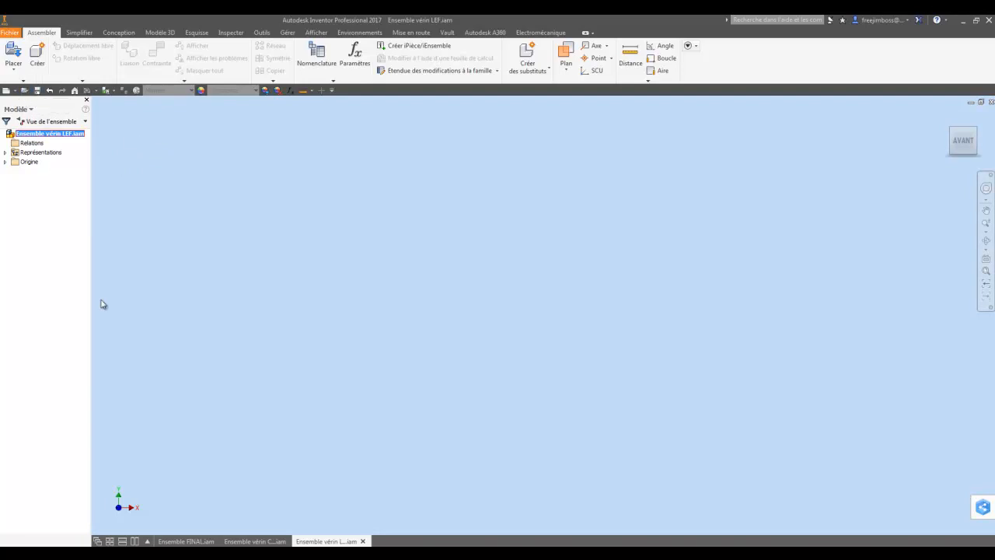
Step: Place one instance of Ensemble vérin CXW from the verin-CXWM 16 folder in the Ensemble FINAL assembly
{"action": "mouse_move", "coordinate": [184, 541]}
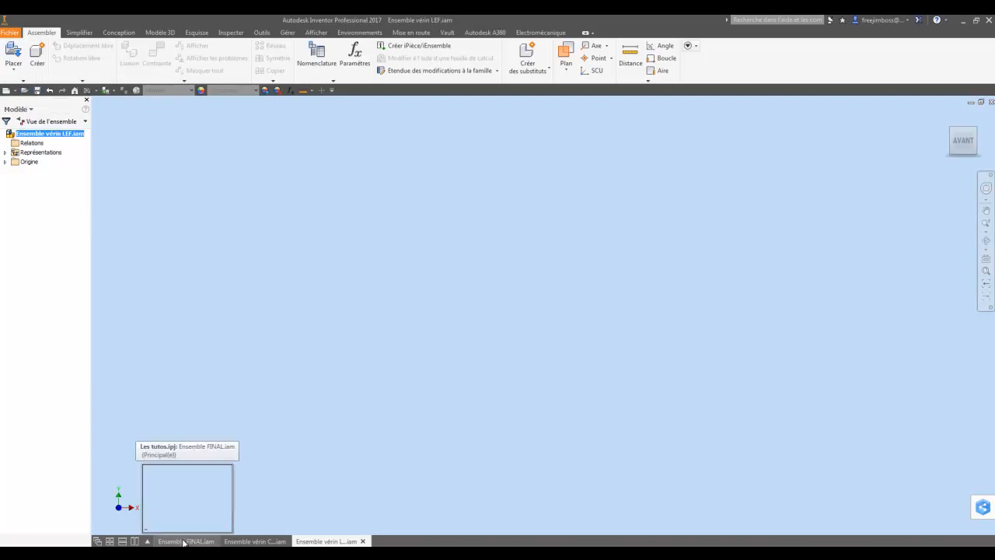
{"action": "left_click", "coordinate": [183, 540]}
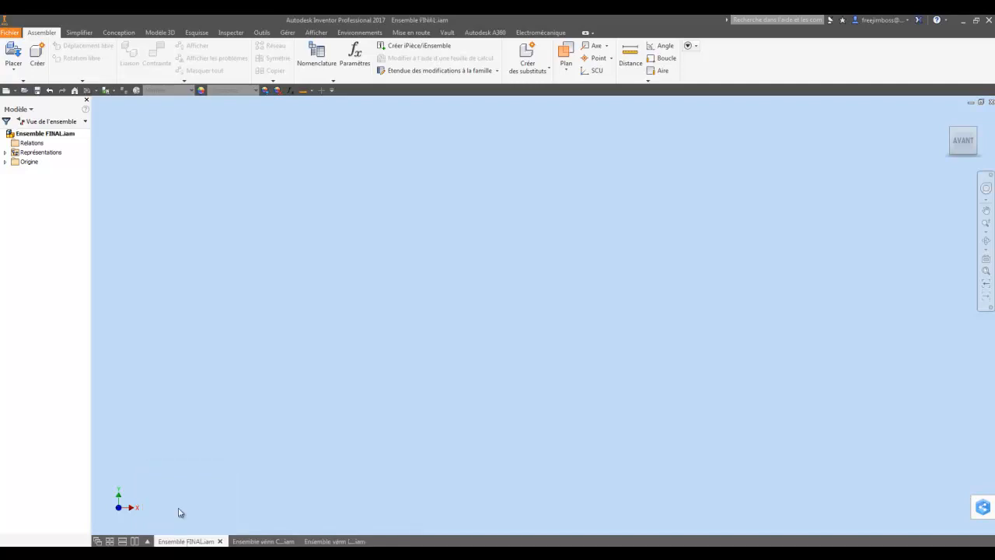
{"action": "left_click", "coordinate": [13, 52]}
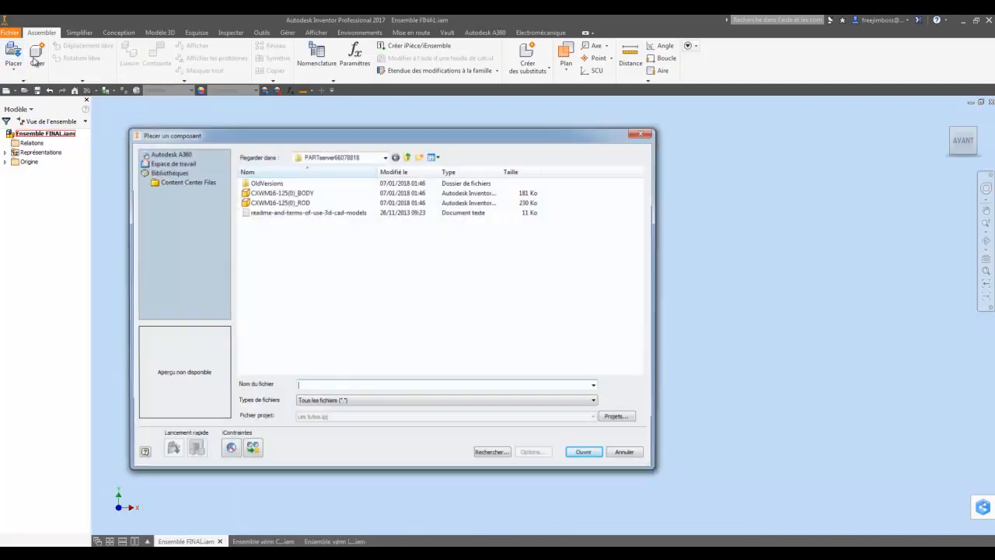
{"action": "left_click", "coordinate": [406, 156]}
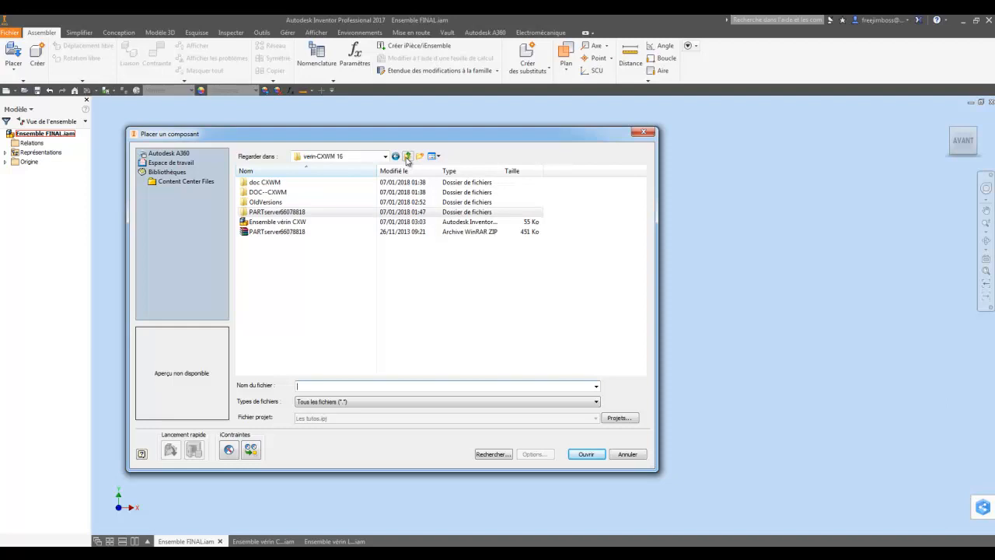
{"action": "left_click", "coordinate": [406, 156]}
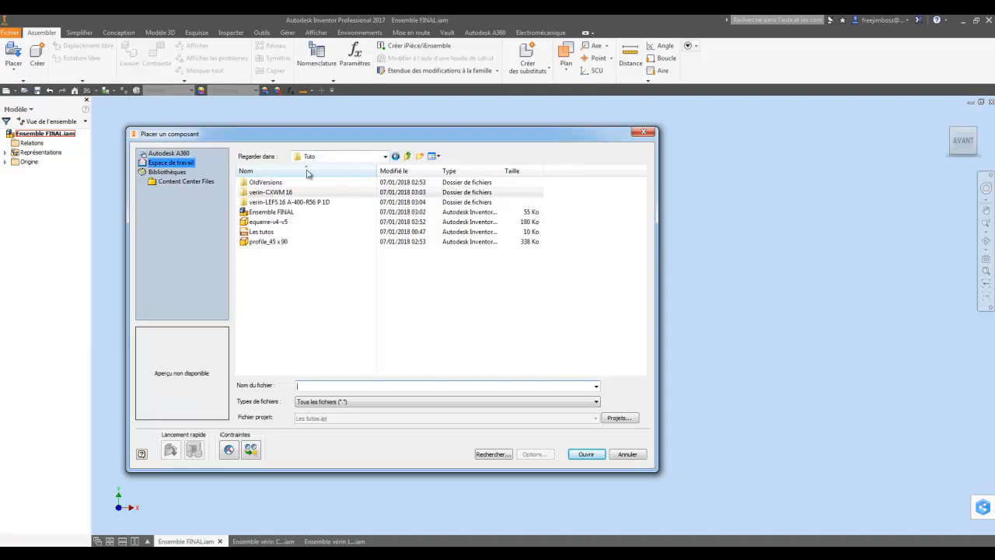
{"action": "double_click", "coordinate": [271, 191]}
{"action": "left_click", "coordinate": [278, 222]}
{"action": "double_click", "coordinate": [277, 222]}
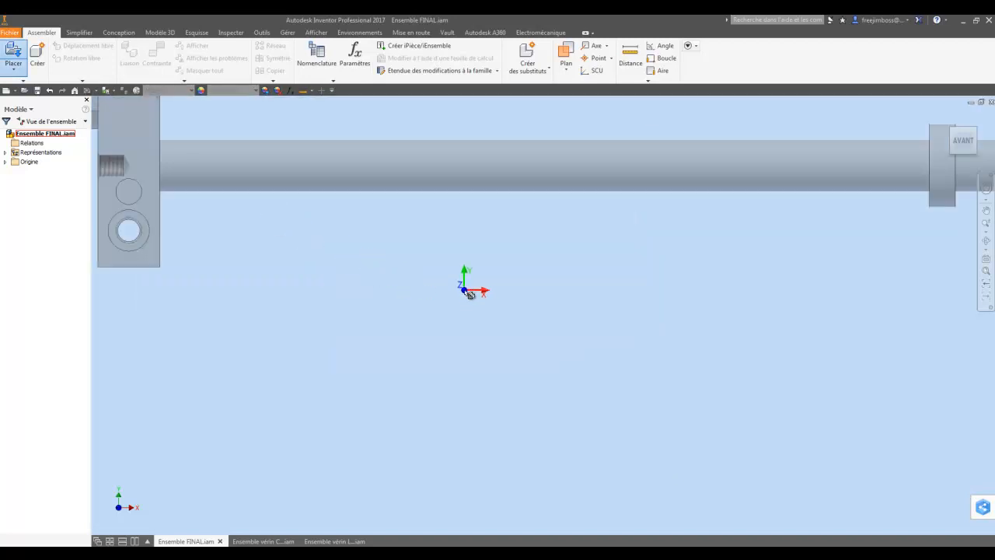
{"action": "left_click", "coordinate": [360, 229]}
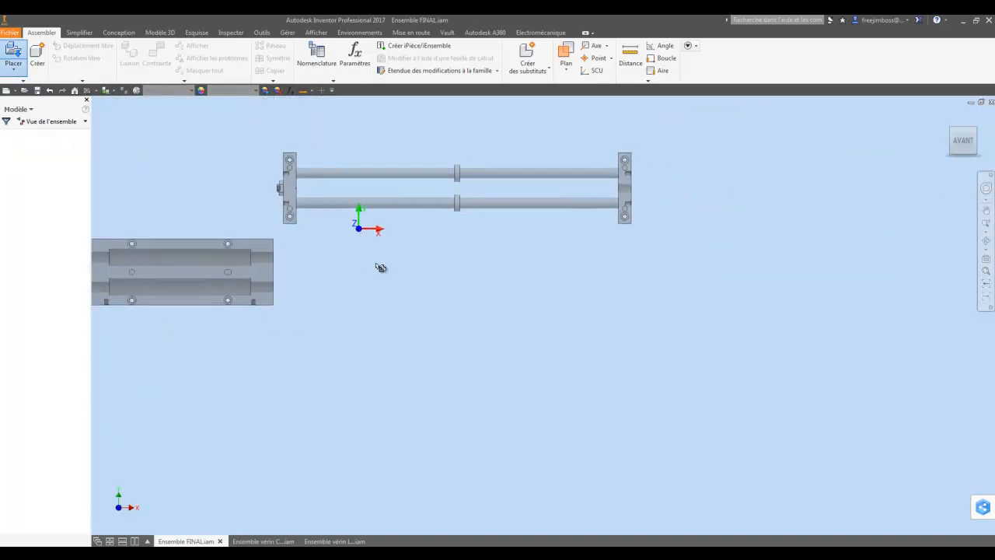
{"action": "right_click", "coordinate": [397, 213]}
{"action": "left_click", "coordinate": [424, 212]}
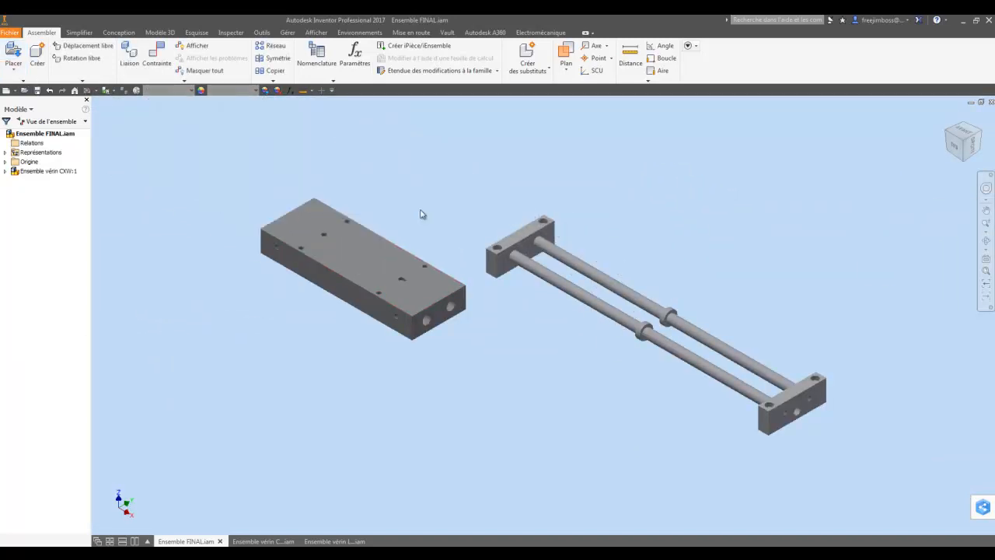
Step: Place one instance of Ensemble vérin LEF from the verin-LEFS 16 A-400-R56 P 1D folder in the Ensemble FINAL assembly
{"action": "left_click", "coordinate": [21, 57]}
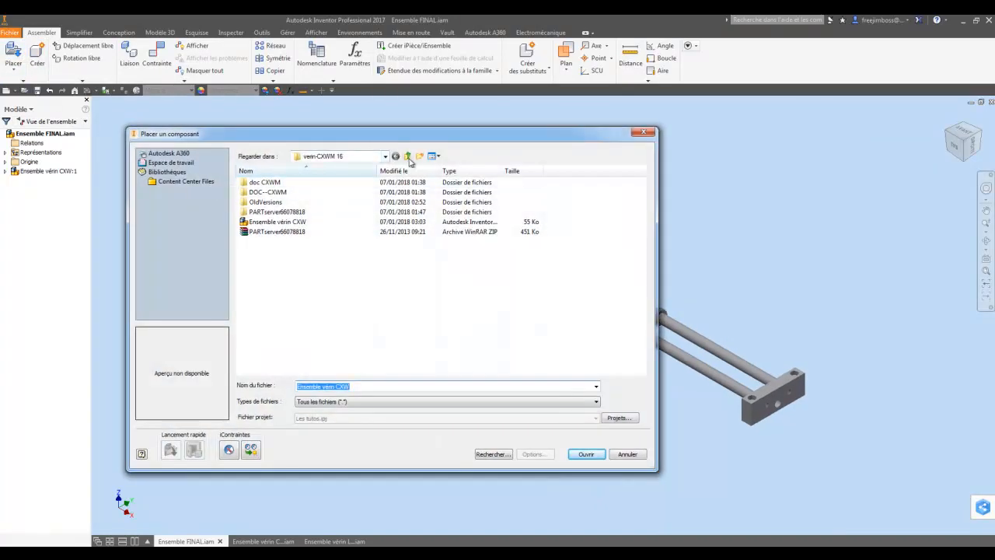
{"action": "left_click", "coordinate": [408, 157]}
{"action": "double_click", "coordinate": [296, 203]}
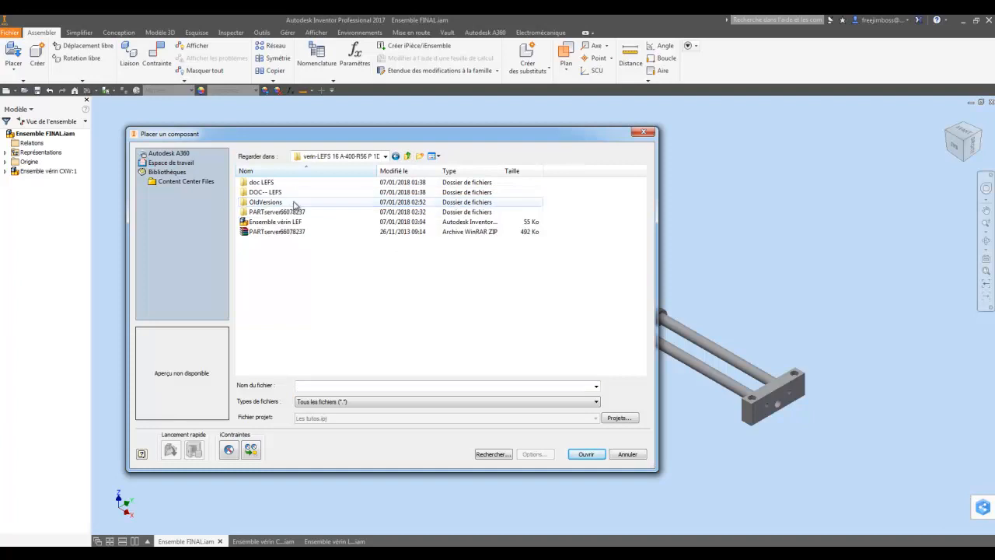
{"action": "double_click", "coordinate": [273, 222]}
{"action": "scroll", "coordinate": [513, 196], "scroll_direction": "up", "scroll_amount": 4}
{"action": "scroll", "coordinate": [424, 246], "scroll_direction": "down", "scroll_amount": 3}
{"action": "left_click", "coordinate": [404, 246]}
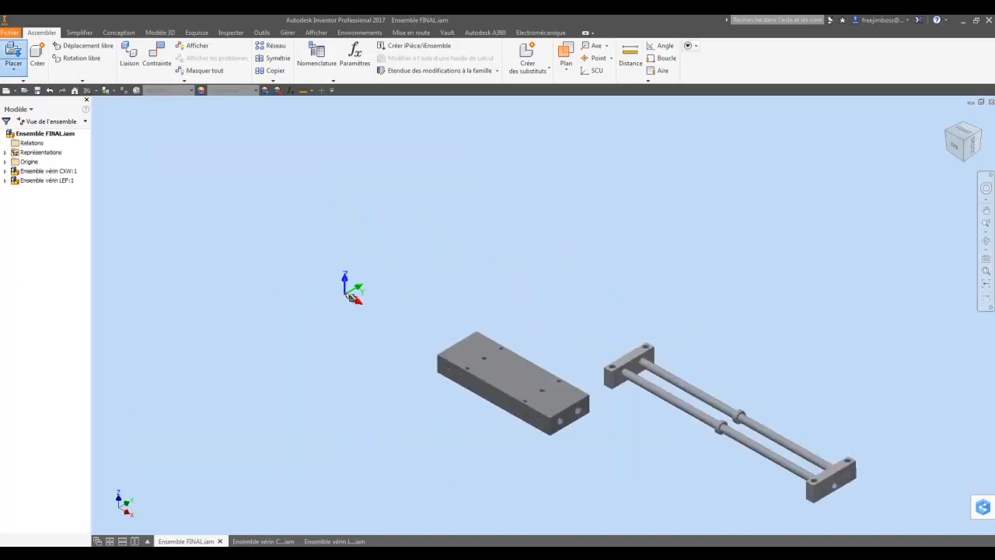
{"action": "right_click", "coordinate": [332, 272]}
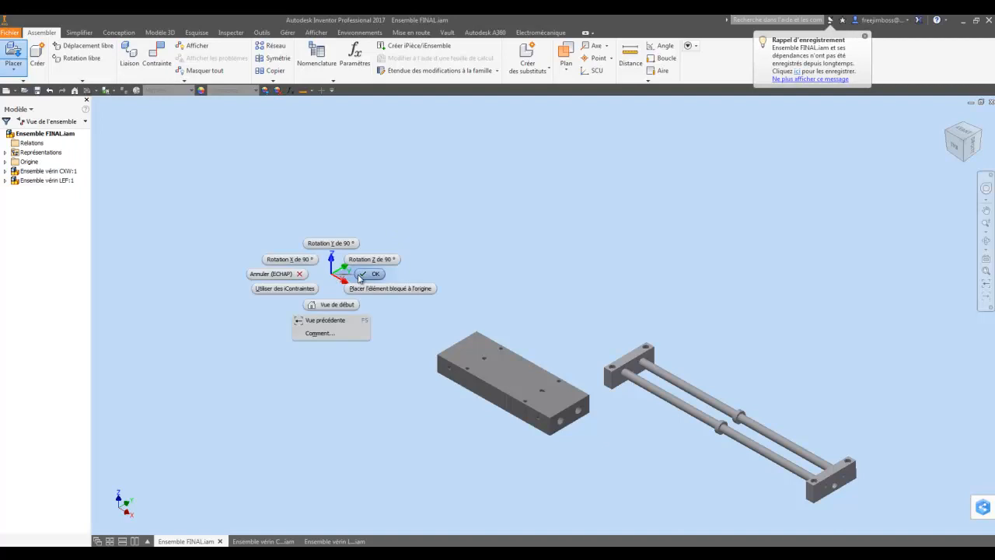
{"action": "scroll", "coordinate": [359, 277], "scroll_direction": "up", "scroll_amount": 5}
{"action": "scroll", "coordinate": [362, 275], "scroll_direction": "down", "scroll_amount": 5}
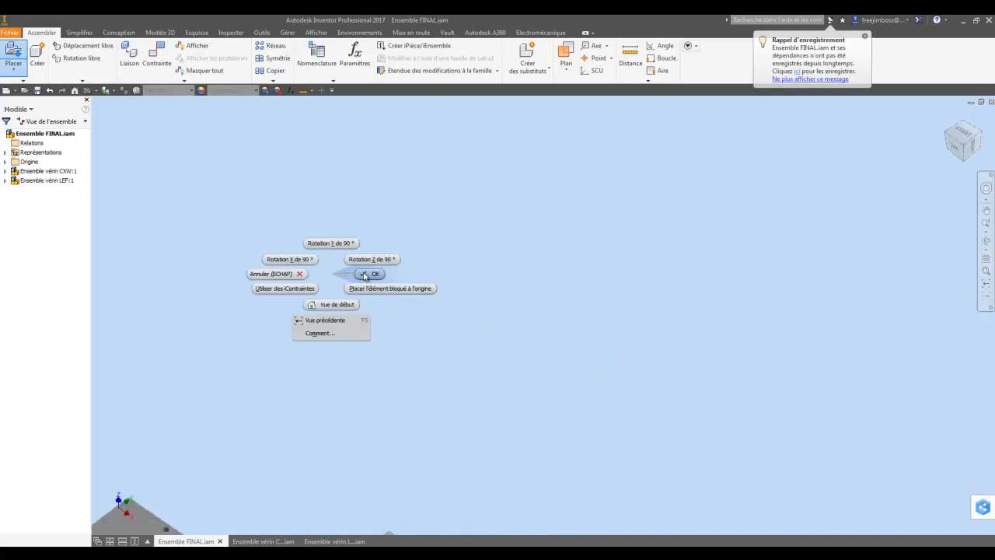
{"action": "scroll", "coordinate": [364, 276], "scroll_direction": "up", "scroll_amount": 3}
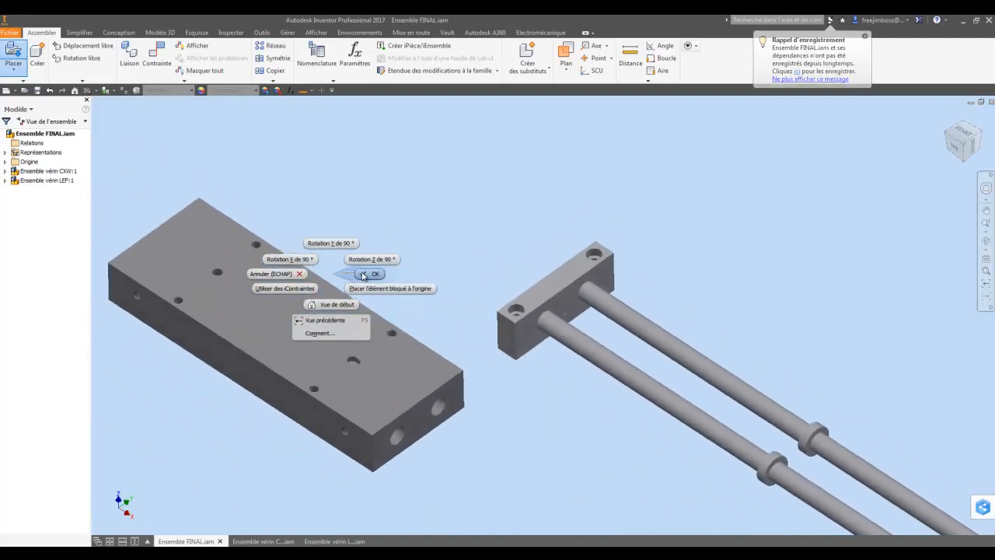
{"action": "left_click", "coordinate": [364, 275]}
{"action": "scroll", "coordinate": [355, 281], "scroll_direction": "up", "scroll_amount": 4}
Step: Check the content of Ensemble vérin LEF and inspect both placed actuator sub-assemblies in Ensemble FINAL
{"action": "left_click", "coordinate": [317, 541]}
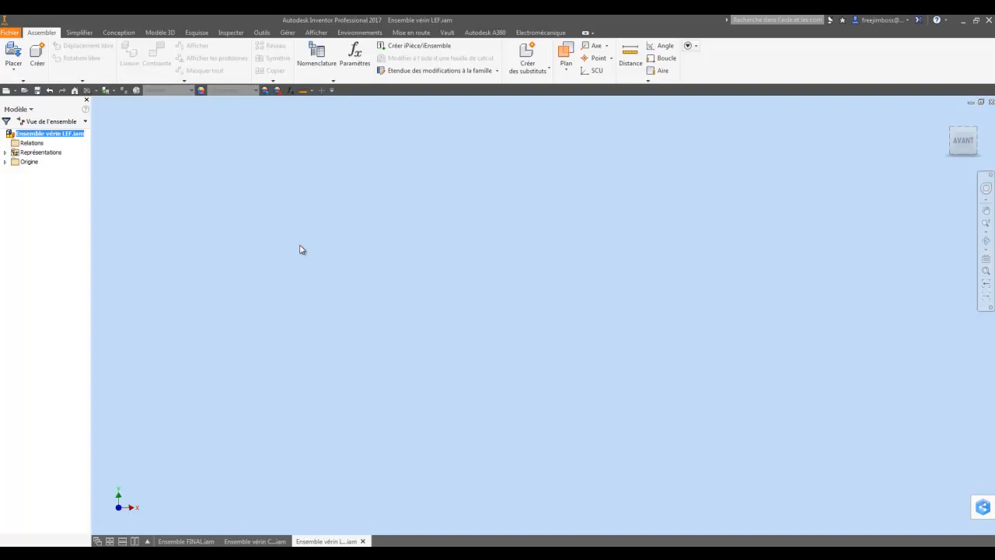
{"action": "left_click", "coordinate": [186, 541]}
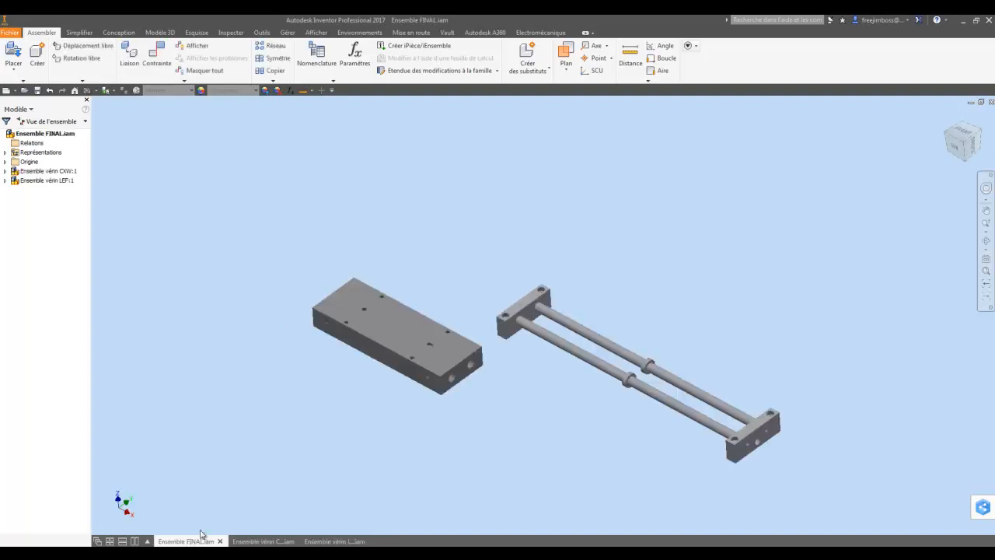
{"action": "left_click", "coordinate": [54, 172]}
{"action": "scroll", "coordinate": [55, 174], "scroll_direction": "up", "scroll_amount": 1}
{"action": "left_click", "coordinate": [335, 285]}
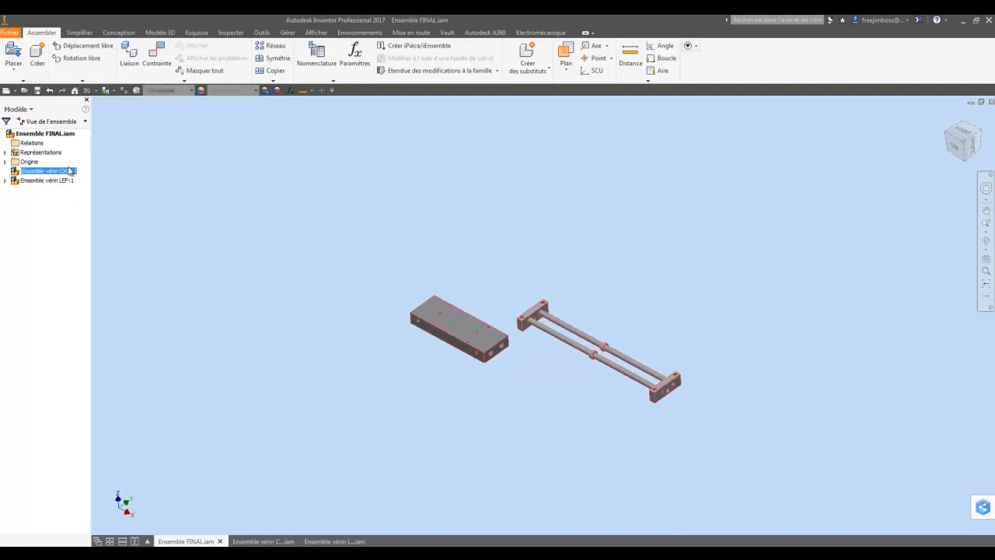
{"action": "left_click", "coordinate": [46, 181]}
{"action": "scroll", "coordinate": [288, 191], "scroll_direction": "up", "scroll_amount": 3}
{"action": "scroll", "coordinate": [482, 299], "scroll_direction": "down", "scroll_amount": 4}
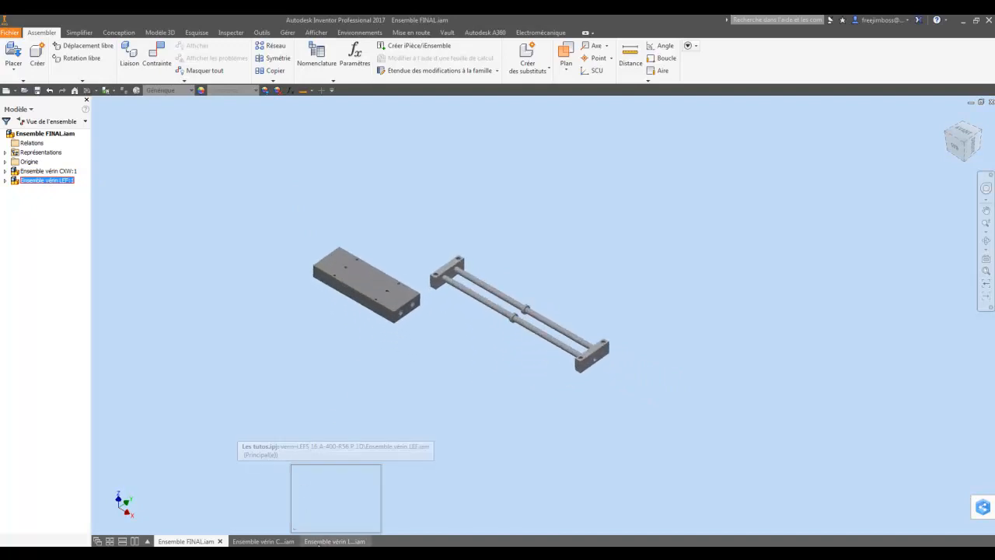
Step: Place one instance each of LEFS16(0)_TABLE and LEFS16-400(0)_BODY from the PARTserver66078237 folder in the Ensemble vérin LEF assembly
{"action": "left_click", "coordinate": [318, 542]}
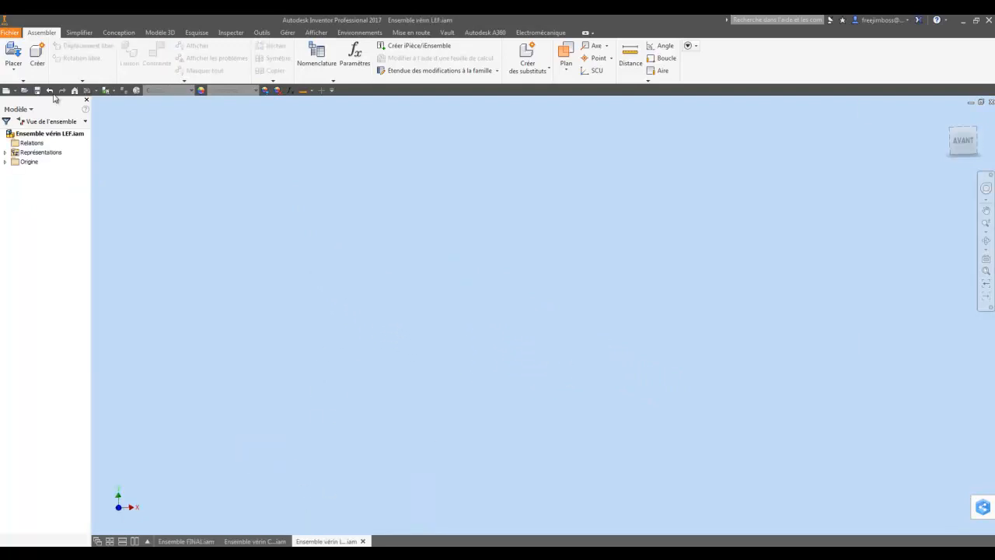
{"action": "left_click", "coordinate": [14, 51]}
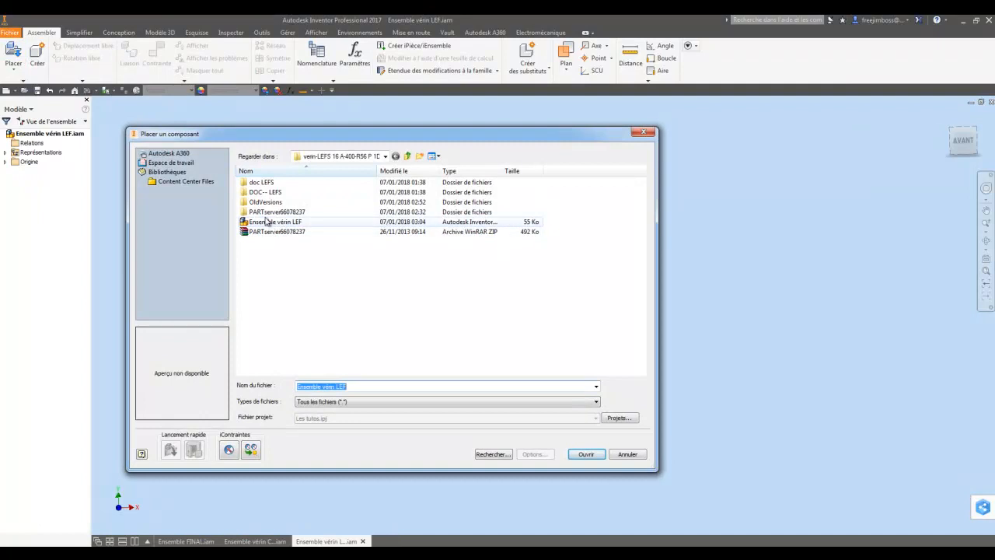
{"action": "double_click", "coordinate": [272, 211]}
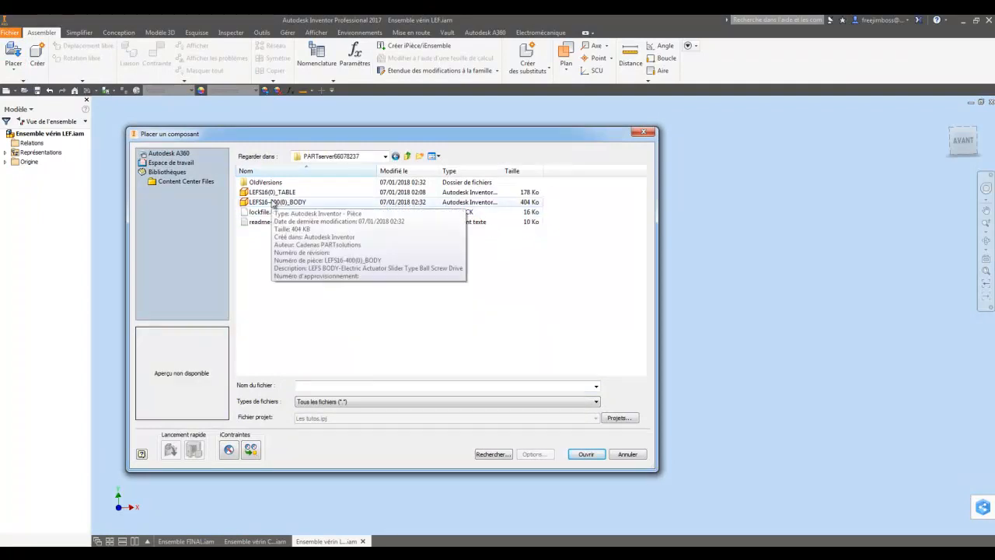
{"action": "left_click", "coordinate": [271, 203]}
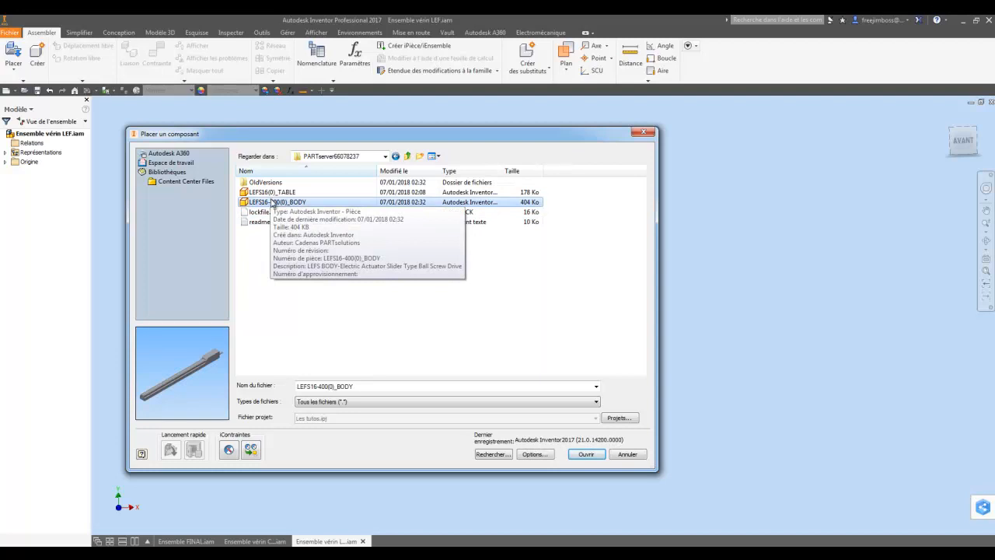
{"action": "left_click", "coordinate": [272, 194], "text": "ctrl"}
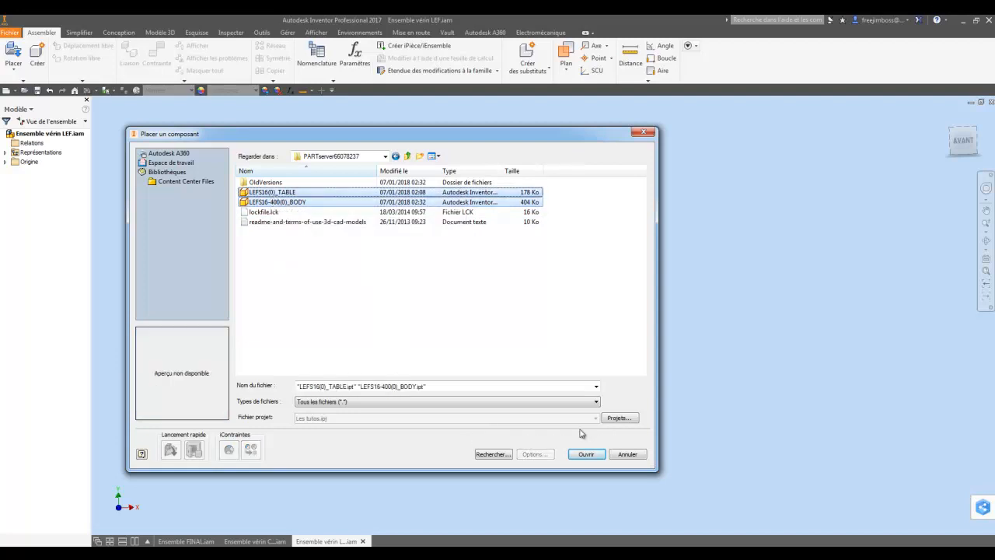
{"action": "left_click", "coordinate": [595, 457]}
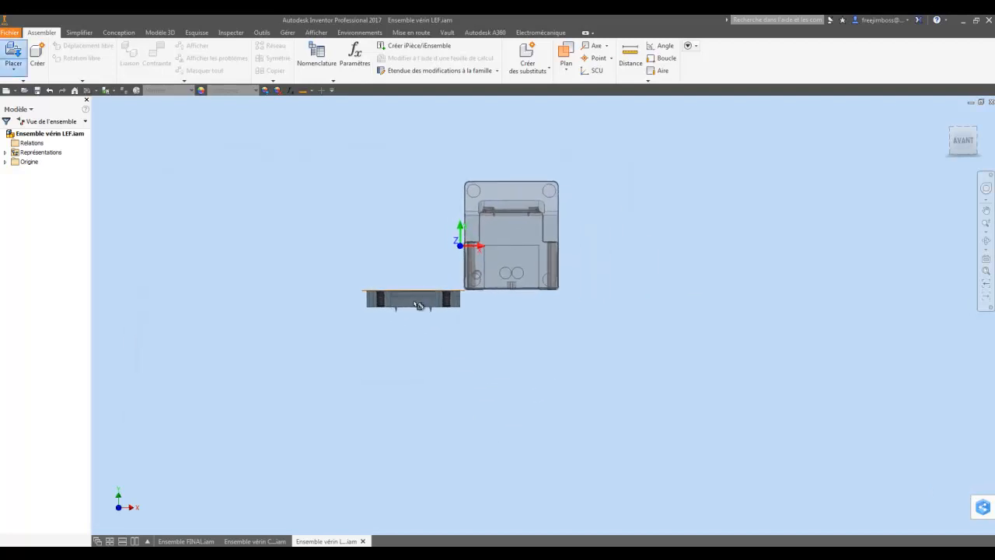
{"action": "middle_click_drag", "start_coordinate": [423, 307], "coordinate": [438, 252], "text": "shift"}
{"action": "left_click", "coordinate": [439, 254]}
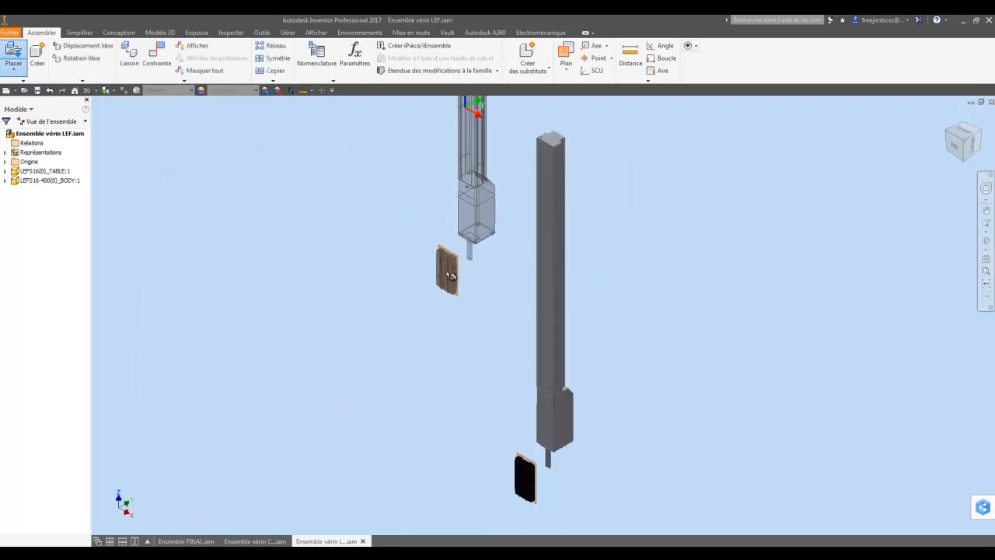
{"action": "right_click", "coordinate": [423, 285]}
{"action": "left_click", "coordinate": [443, 283]}
{"action": "middle_click_drag", "start_coordinate": [443, 283], "coordinate": [233, 249], "text": "shift"}
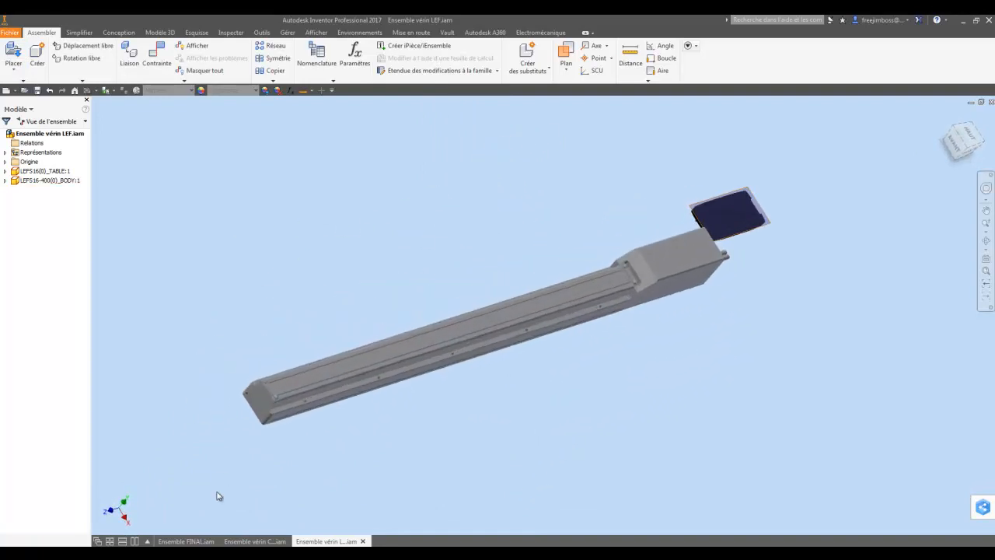
Step: In Ensemble FINAL, move one actuator sub-assembly clear of the other and orient the model towards its Gauche face
{"action": "left_click", "coordinate": [202, 540]}
{"action": "scroll", "coordinate": [362, 326], "scroll_direction": "down", "scroll_amount": 5}
{"action": "left_click_drag", "start_coordinate": [389, 235], "coordinate": [530, 281]}
{"action": "scroll", "coordinate": [459, 252], "scroll_direction": "up", "scroll_amount": 3}
{"action": "left_click", "coordinate": [344, 272]}
{"action": "middle_click_drag", "start_coordinate": [344, 271], "coordinate": [435, 194], "text": "shift"}
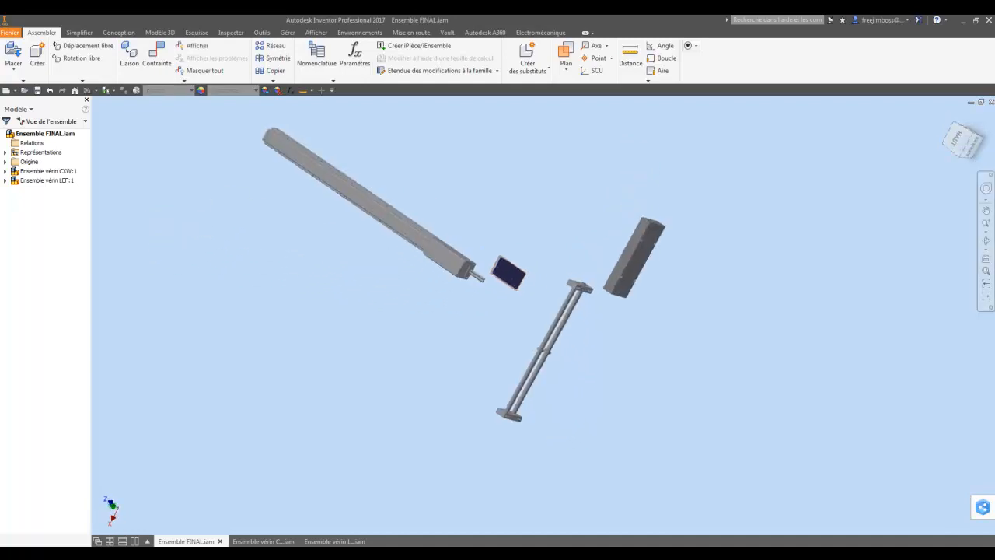
{"action": "left_click", "coordinate": [961, 136]}
{"action": "middle_click_drag", "start_coordinate": [553, 251], "coordinate": [461, 191], "text": "shift"}
{"action": "scroll", "coordinate": [461, 189], "scroll_direction": "down", "scroll_amount": 2}
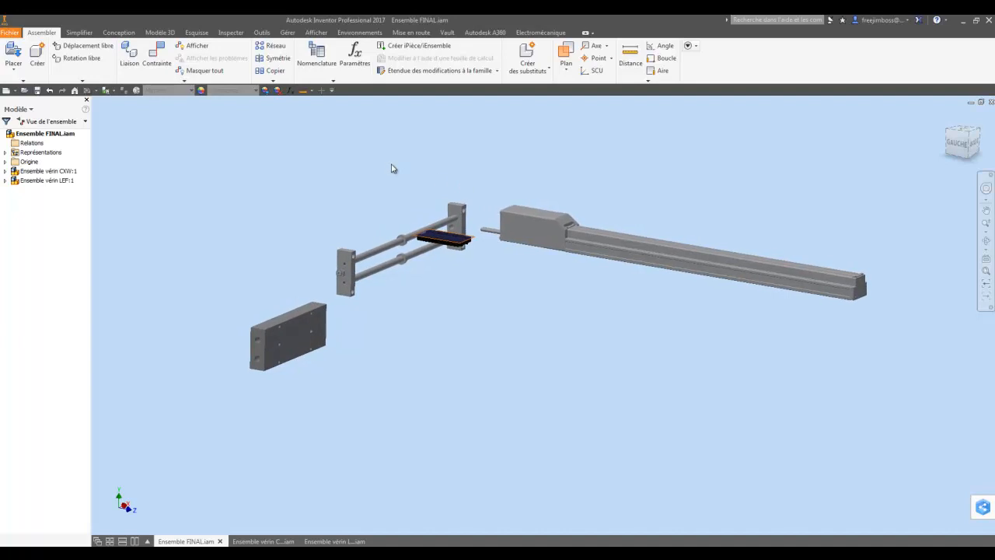
Step: Place one instance of profile_45 x 90 from the Tuto folder in Ensemble FINAL, clear of the actuators
{"action": "left_click", "coordinate": [13, 53]}
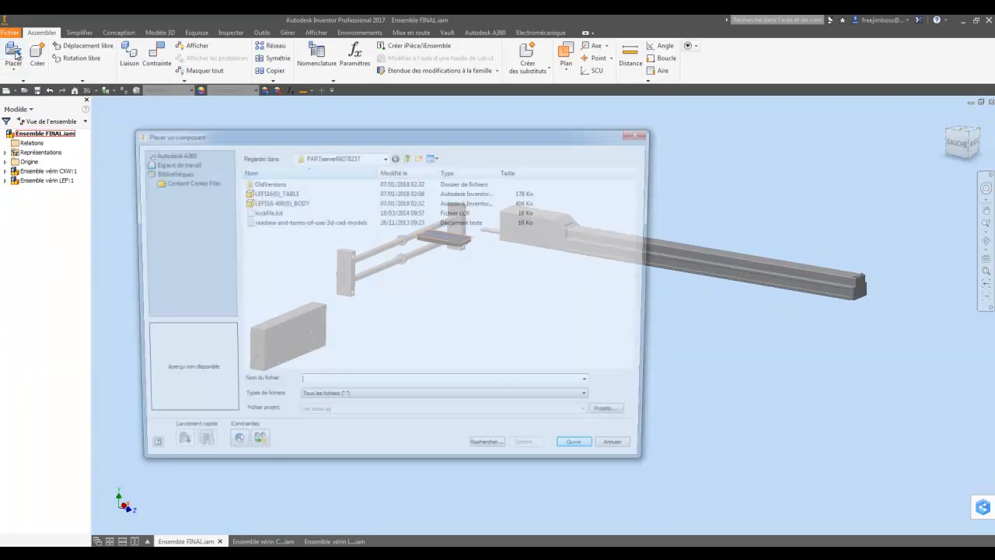
{"action": "left_click", "coordinate": [404, 157]}
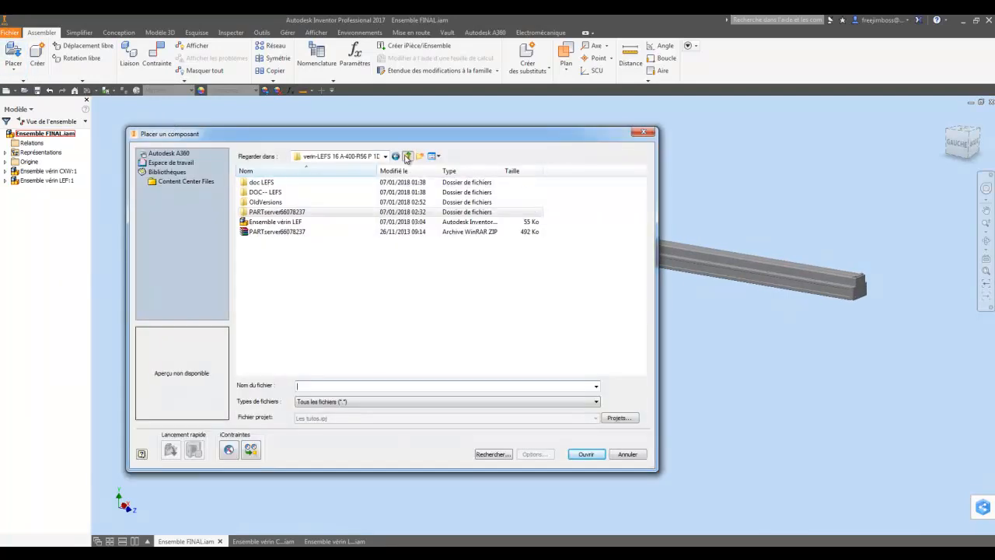
{"action": "left_click", "coordinate": [408, 157]}
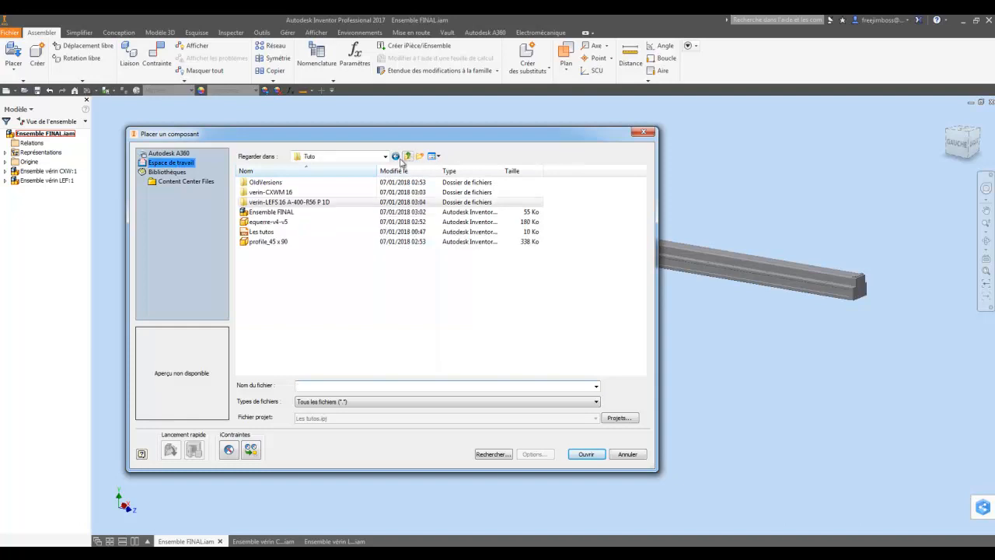
{"action": "double_click", "coordinate": [272, 242]}
{"action": "left_click", "coordinate": [264, 206]}
{"action": "right_click", "coordinate": [242, 142]}
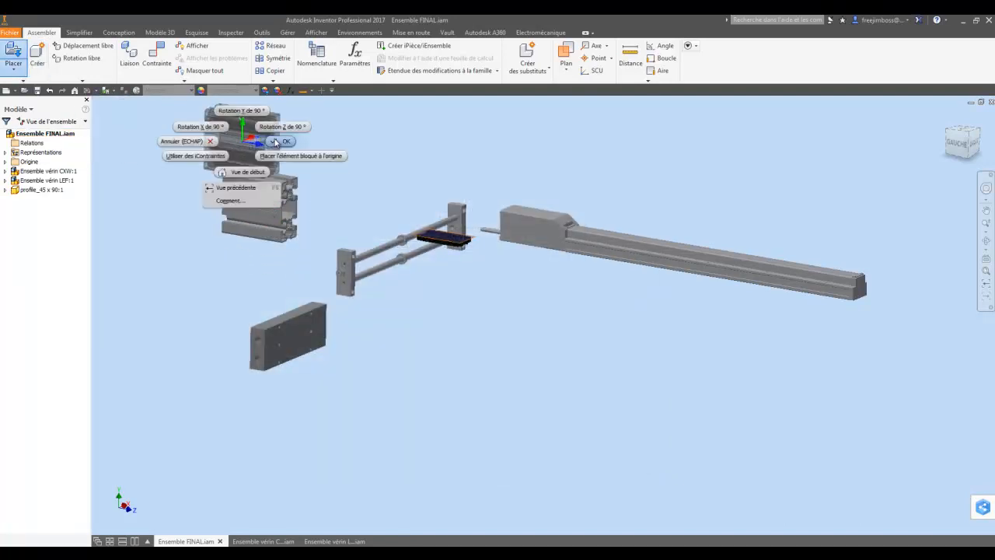
{"action": "left_click", "coordinate": [281, 143]}
Step: Place one instance of the equerre-v4-v5 bracket in Ensemble FINAL, between the profile and the actuators
{"action": "left_click", "coordinate": [13, 54]}
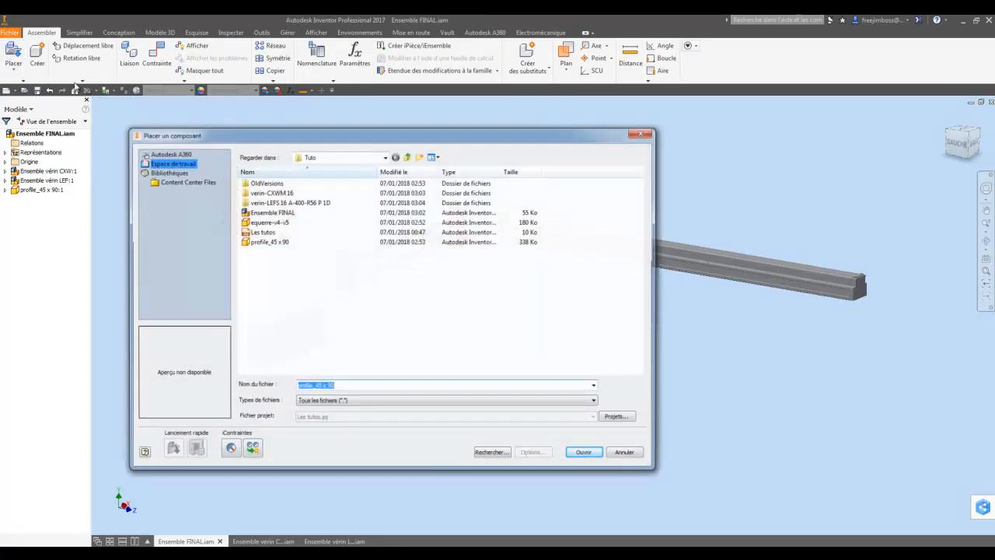
{"action": "left_click", "coordinate": [268, 222]}
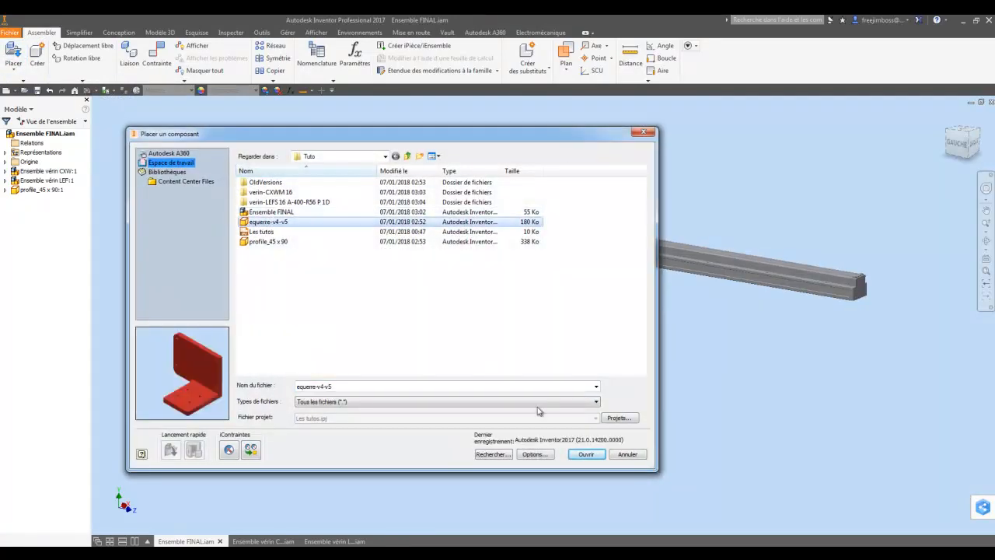
{"action": "left_click", "coordinate": [591, 456]}
{"action": "left_click", "coordinate": [367, 190]}
{"action": "right_click", "coordinate": [478, 171]}
{"action": "left_click", "coordinate": [517, 172]}
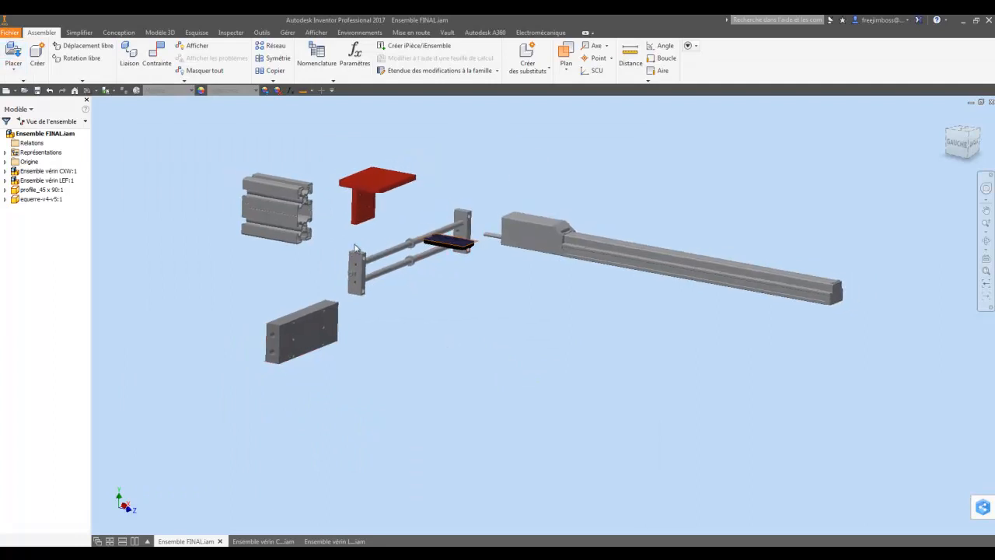
Step: Move the LEF actuator sub-assembly upward, away from the CXW actuator
{"action": "left_click_drag", "start_coordinate": [538, 231], "coordinate": [544, 187]}
{"action": "left_click", "coordinate": [502, 257]}
{"action": "scroll", "coordinate": [495, 258], "scroll_direction": "down", "scroll_amount": 3}
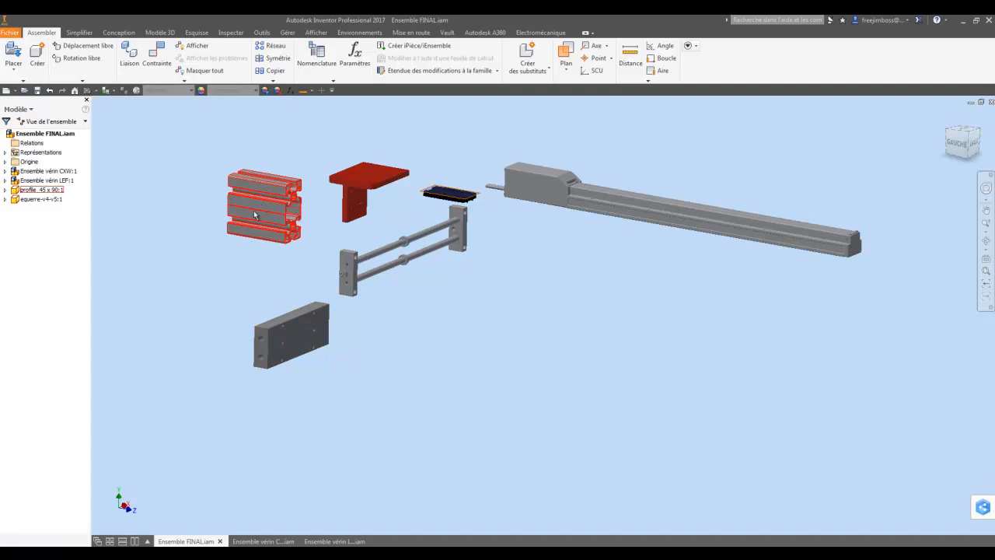
{"action": "scroll", "coordinate": [280, 156], "scroll_direction": "down", "scroll_amount": 3}
{"action": "scroll", "coordinate": [276, 171], "scroll_direction": "down", "scroll_amount": 2}
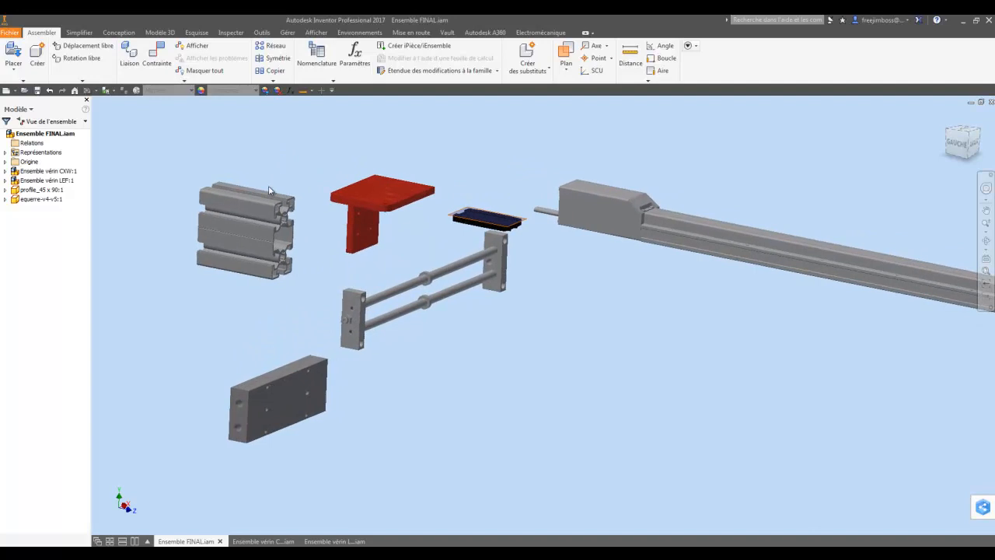
{"action": "scroll", "coordinate": [581, 185], "scroll_direction": "up", "scroll_amount": 1}
{"action": "middle_click_drag", "start_coordinate": [579, 179], "coordinate": [490, 185]}
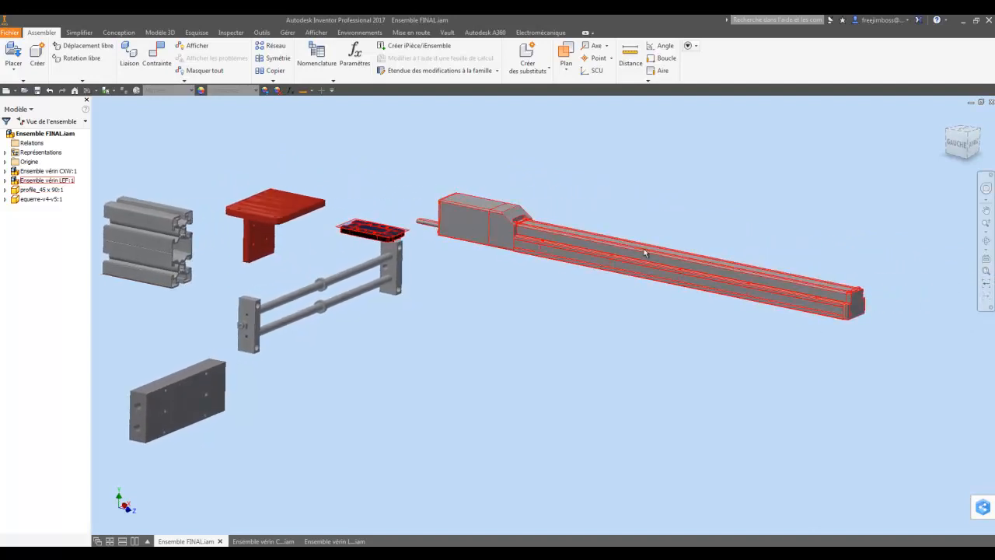
Step: Measure the overall length of the LEF actuator body between its two end faces
{"action": "scroll", "coordinate": [575, 204], "scroll_direction": "down", "scroll_amount": 1}
{"action": "scroll", "coordinate": [346, 124], "scroll_direction": "down", "scroll_amount": 2}
{"action": "left_click", "coordinate": [306, 93]}
{"action": "middle_click_drag", "start_coordinate": [468, 199], "coordinate": [373, 214], "text": "shift"}
{"action": "middle_click_drag", "start_coordinate": [690, 336], "coordinate": [414, 257], "text": "shift"}
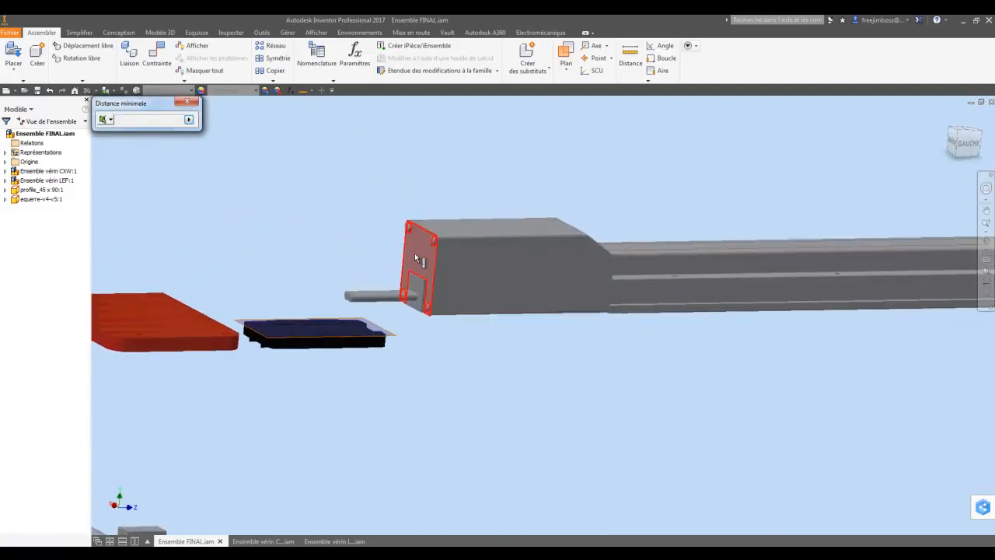
{"action": "left_click", "coordinate": [415, 257]}
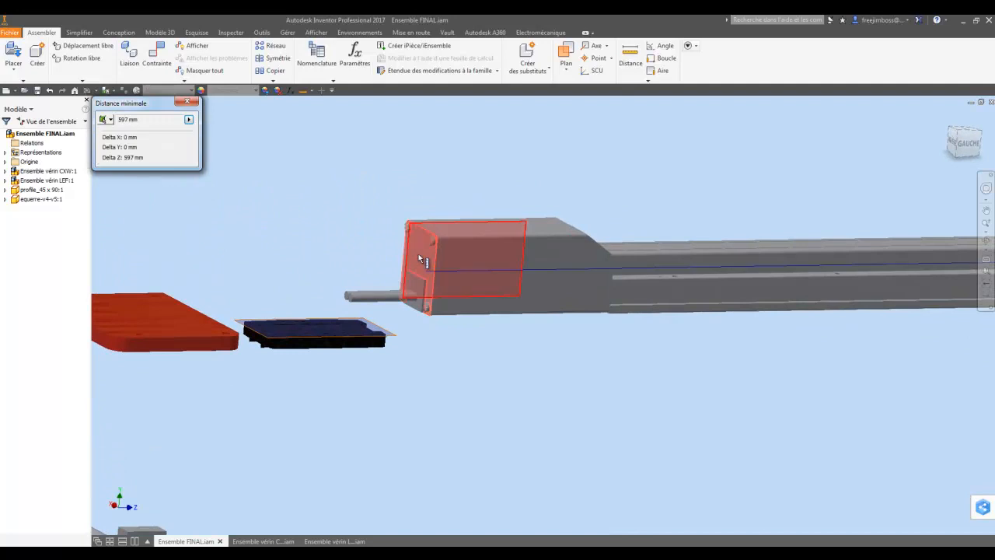
{"action": "left_click", "coordinate": [187, 103]}
Step: Open the profile_45 x 90 part from the assembly as its own document
{"action": "scroll", "coordinate": [229, 131], "scroll_direction": "down", "scroll_amount": 6}
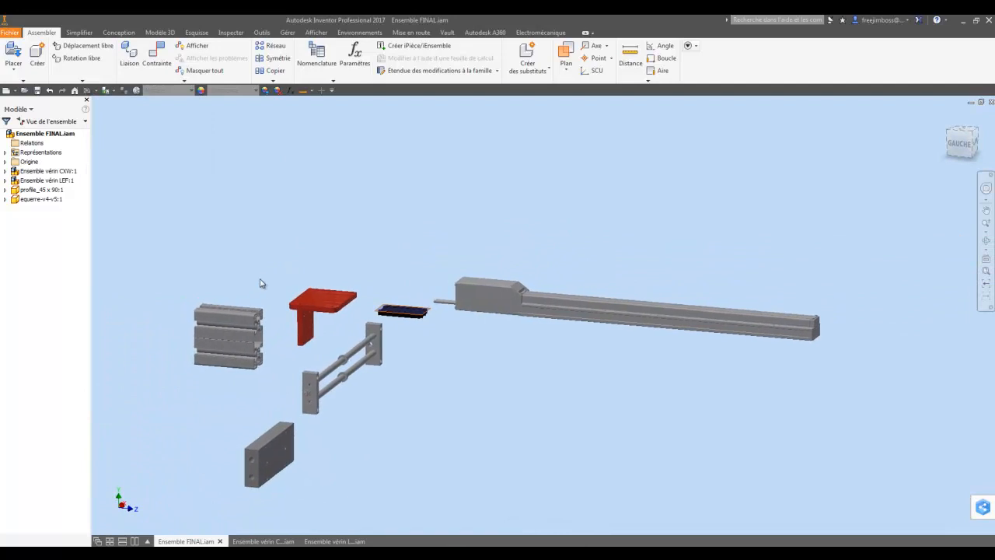
{"action": "scroll", "coordinate": [233, 315], "scroll_direction": "up", "scroll_amount": 2}
{"action": "left_click", "coordinate": [203, 300]}
{"action": "right_click", "coordinate": [203, 300]}
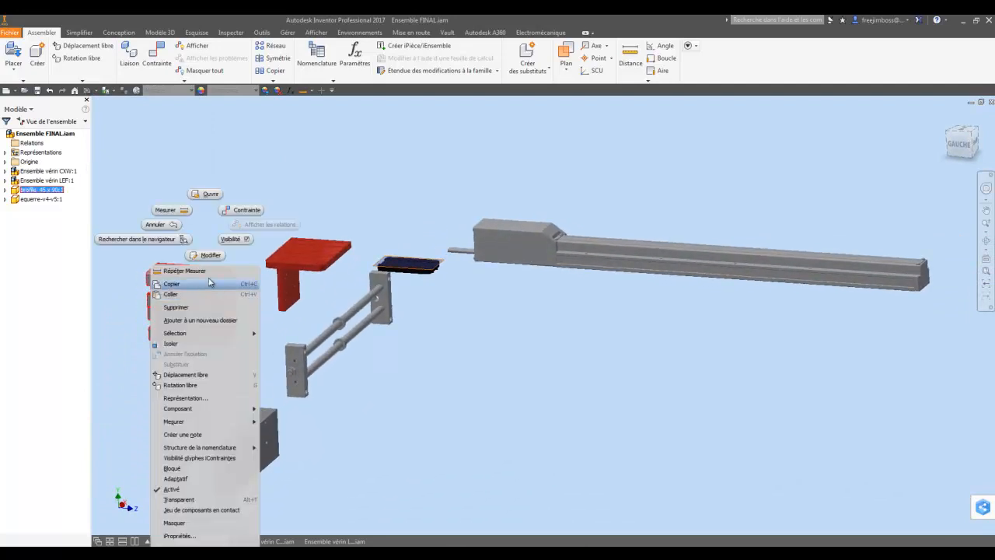
{"action": "left_click", "coordinate": [211, 193]}
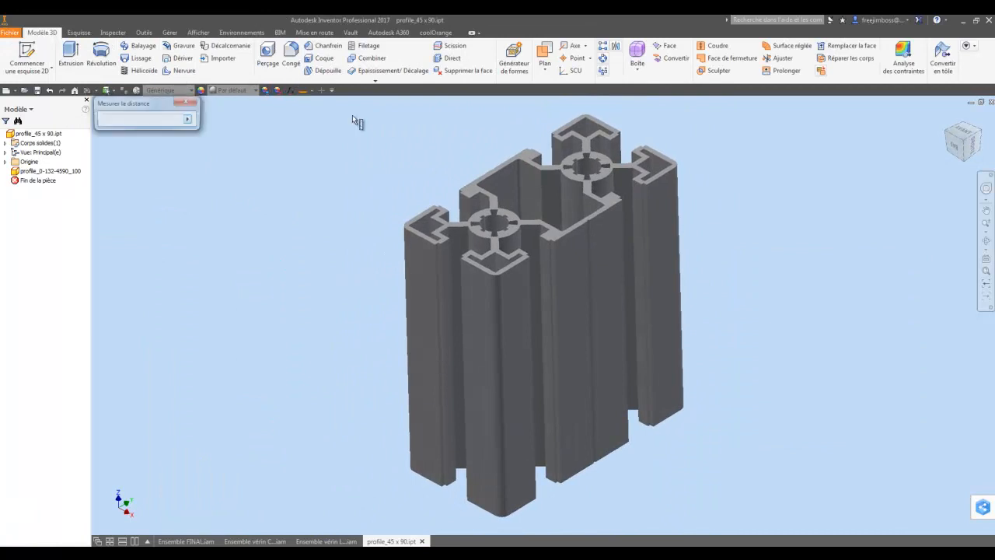
Step: Measure the length of the profile between its two end faces
{"action": "left_click", "coordinate": [475, 197]}
{"action": "middle_click_drag", "start_coordinate": [408, 177], "coordinate": [592, 345], "text": "shift"}
{"action": "scroll", "coordinate": [415, 362], "scroll_direction": "down", "scroll_amount": 5}
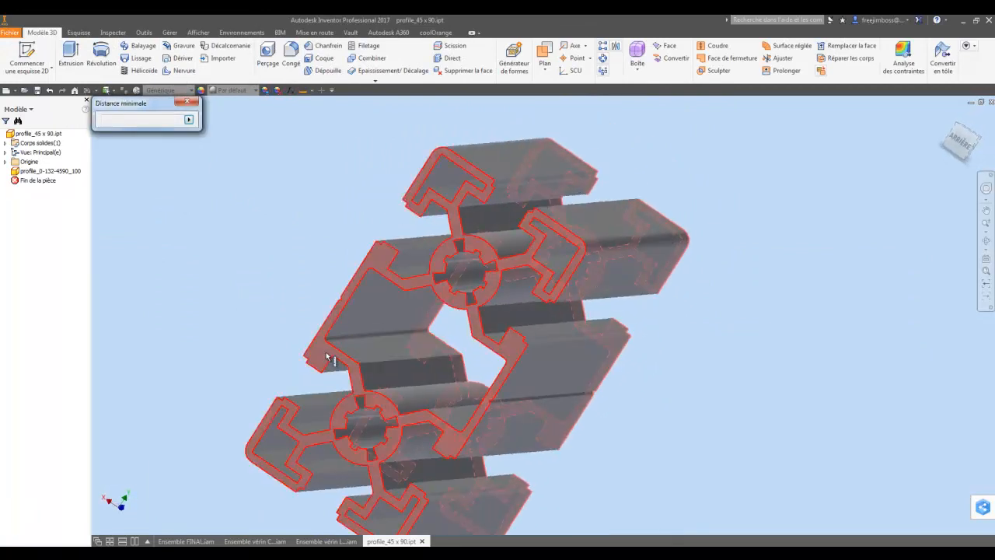
{"action": "left_click", "coordinate": [326, 356]}
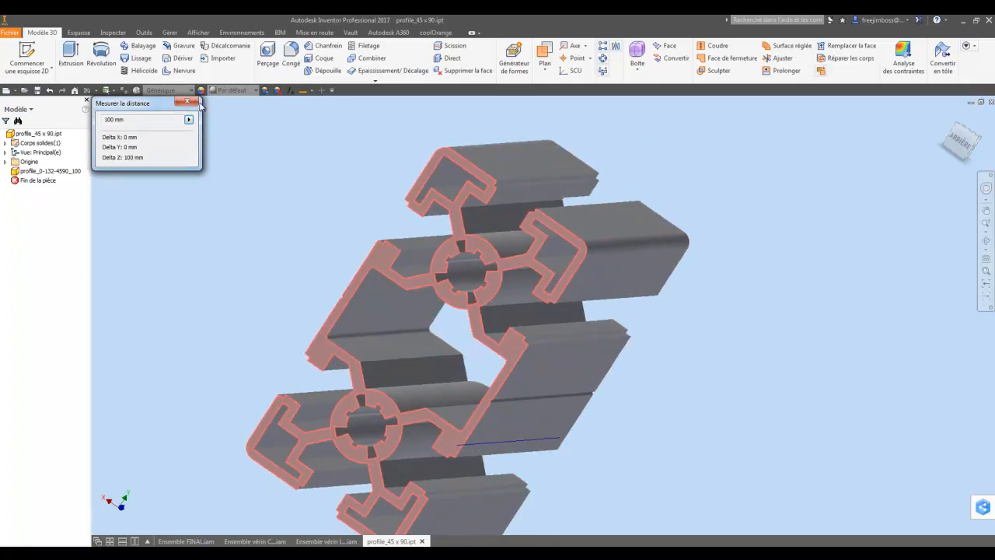
{"action": "left_click", "coordinate": [190, 102]}
Step: Create a 2D sketch on the end face of the profile containing the projected outline of the whole cross-section
{"action": "scroll", "coordinate": [260, 159], "scroll_direction": "up", "scroll_amount": 4}
{"action": "middle_click_drag", "start_coordinate": [272, 169], "coordinate": [65, 96], "text": "shift"}
{"action": "left_click", "coordinate": [31, 54]}
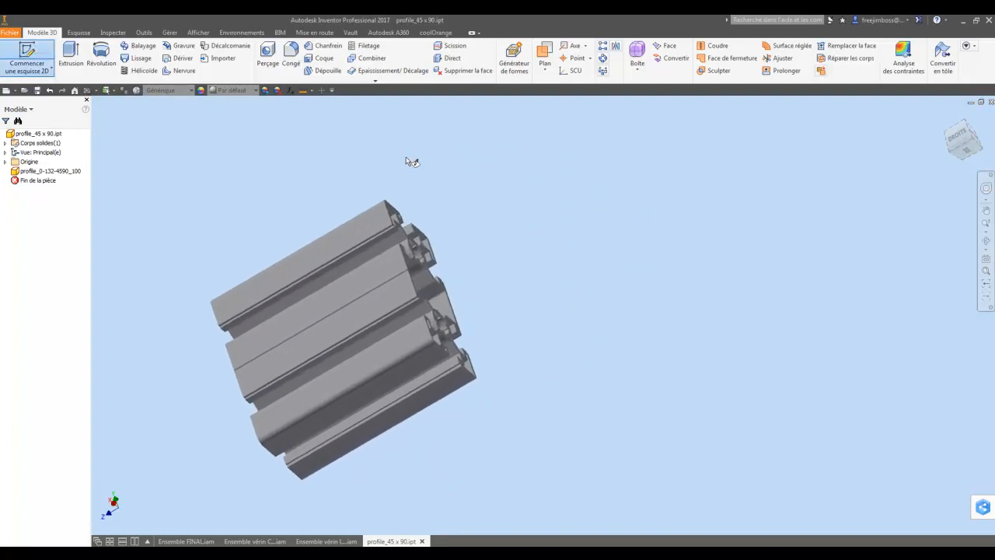
{"action": "scroll", "coordinate": [404, 160], "scroll_direction": "down", "scroll_amount": 6}
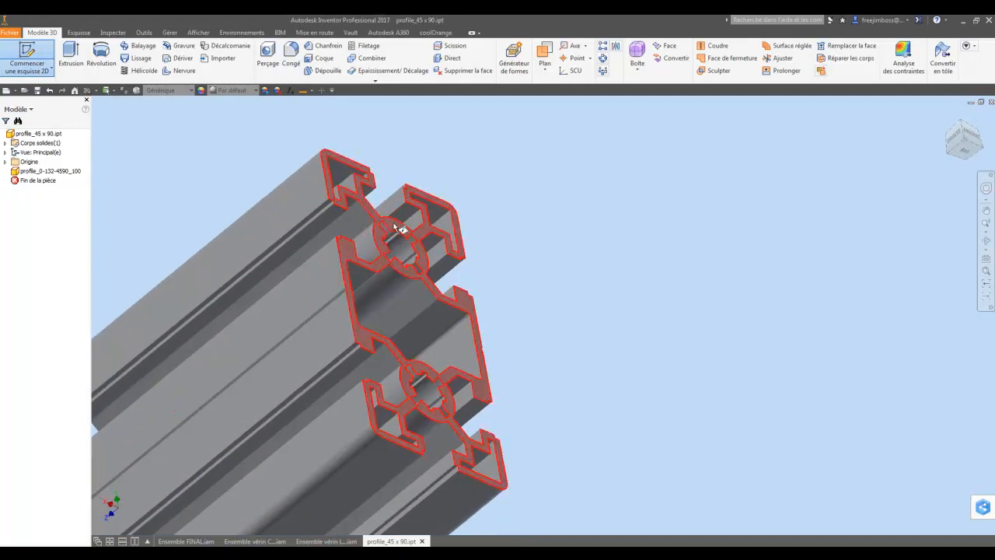
{"action": "left_click", "coordinate": [395, 226]}
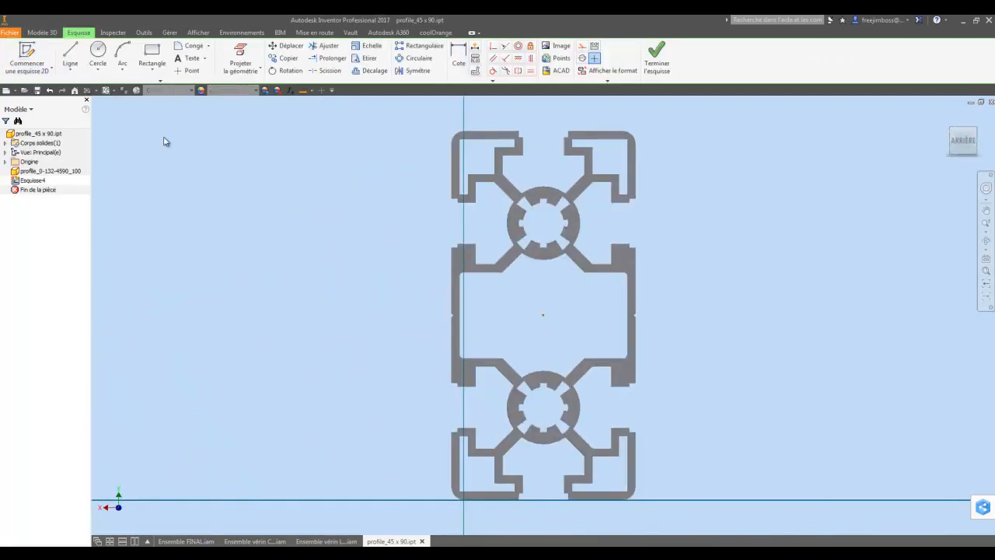
{"action": "left_click", "coordinate": [505, 187]}
{"action": "right_click", "coordinate": [358, 177]}
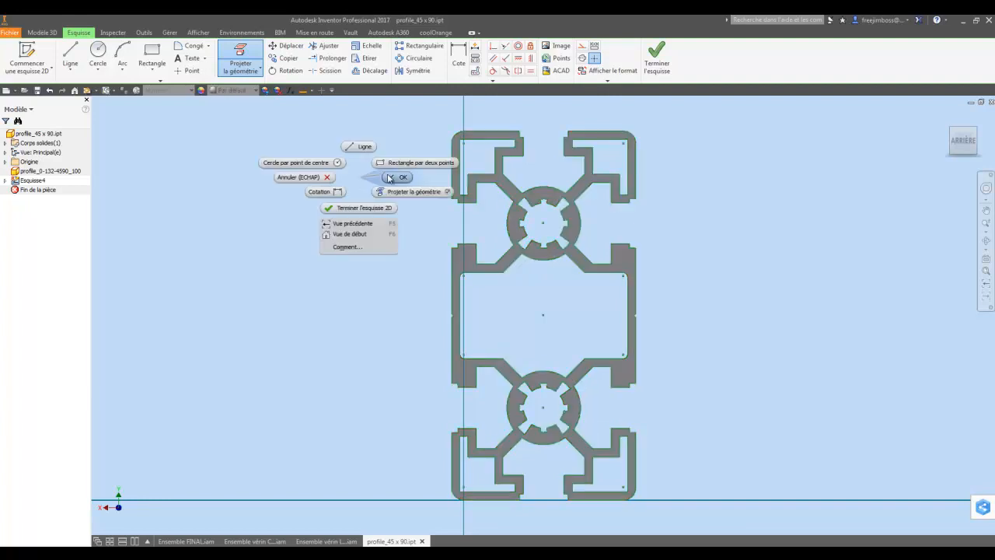
{"action": "left_click", "coordinate": [390, 178]}
{"action": "left_click", "coordinate": [655, 65]}
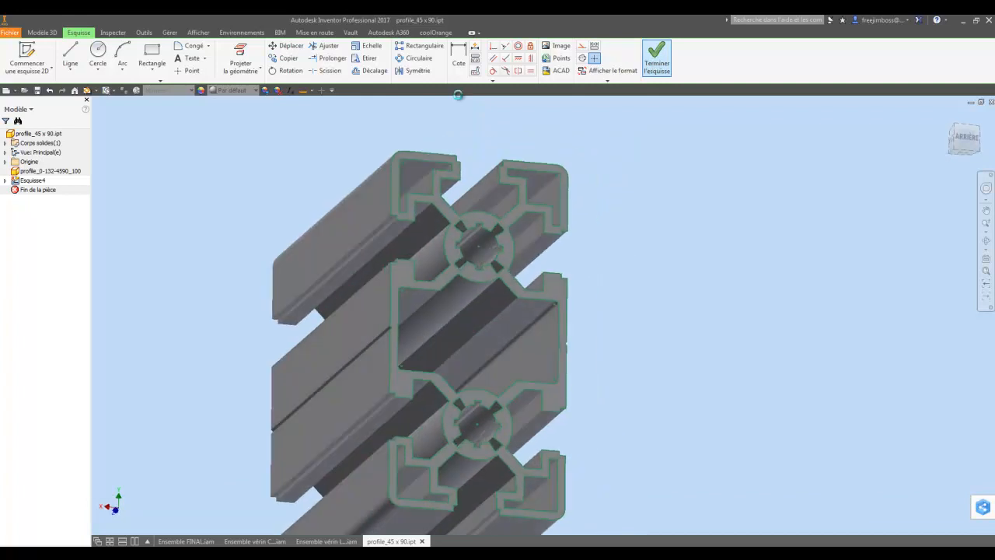
Step: Extrude the projected cross-section outward from the end face by 497 mm to lengthen the profile
{"action": "left_click", "coordinate": [70, 56]}
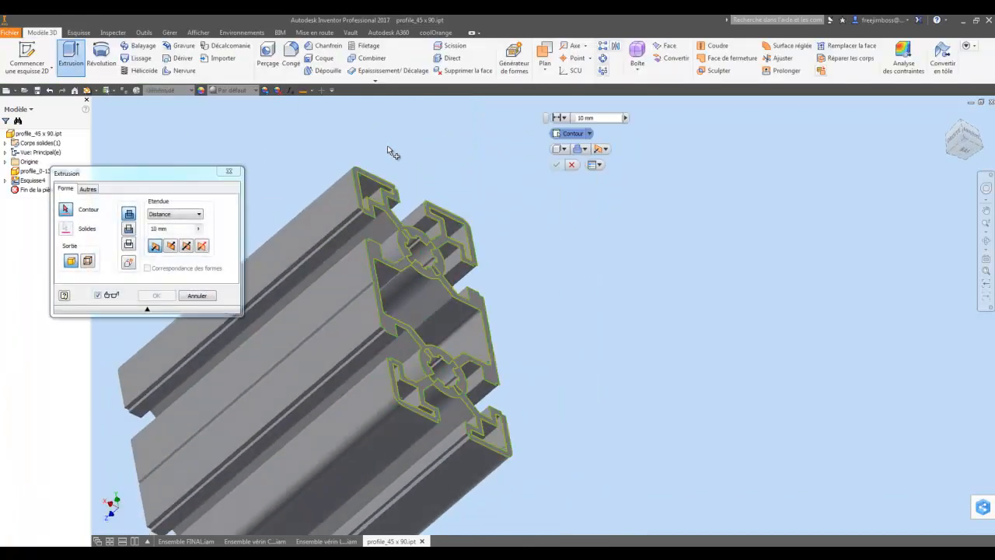
{"action": "left_click", "coordinate": [389, 206]}
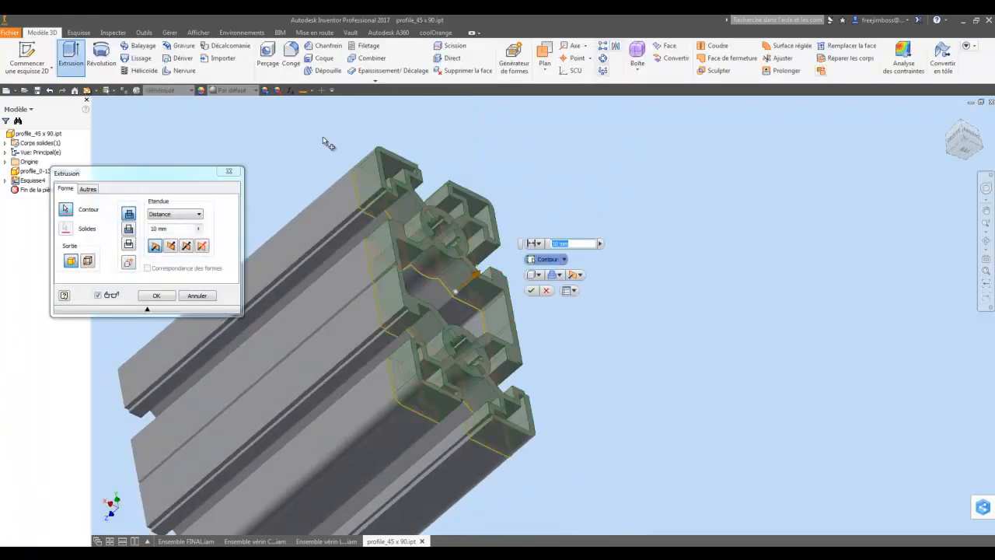
{"action": "left_click", "coordinate": [173, 228]}
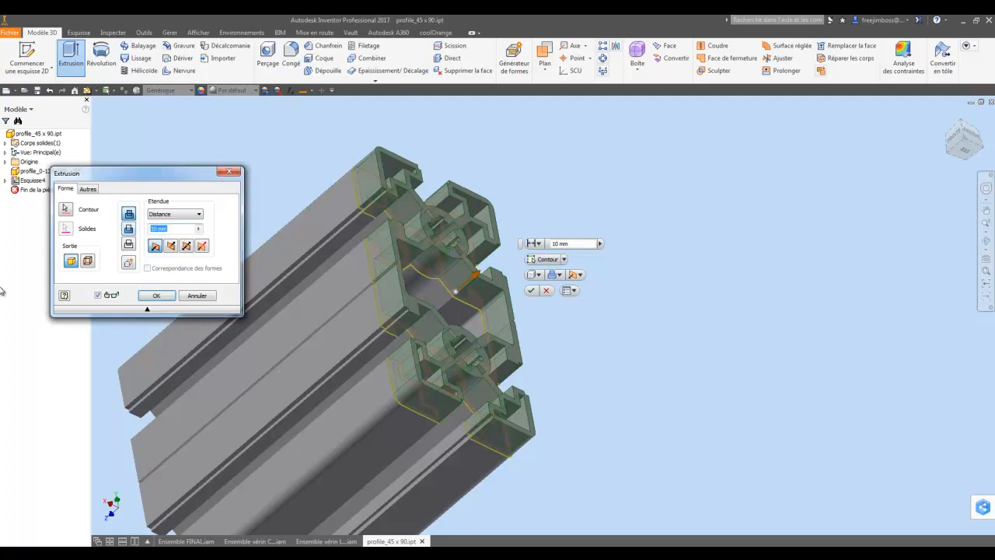
{"action": "type", "text": "497"}
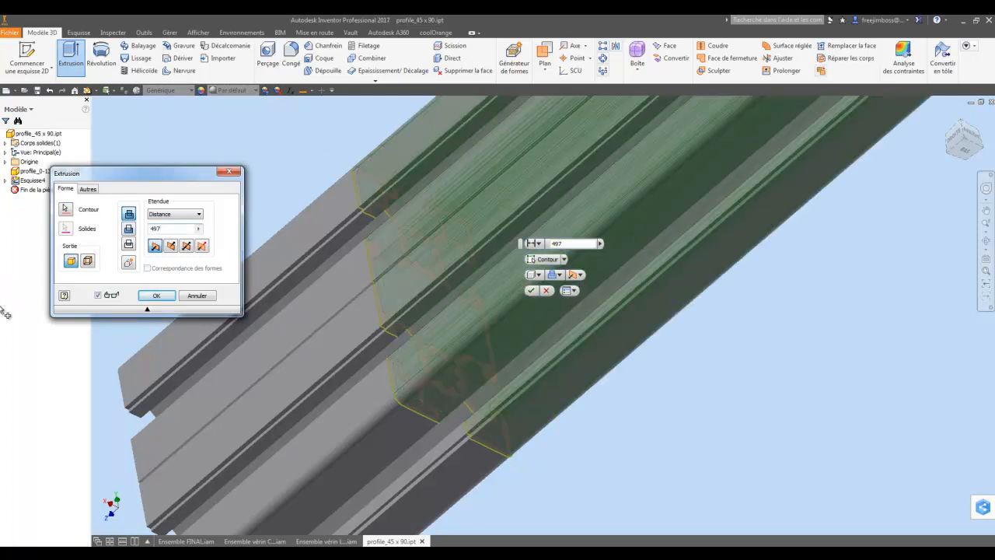
{"action": "left_click", "coordinate": [150, 295]}
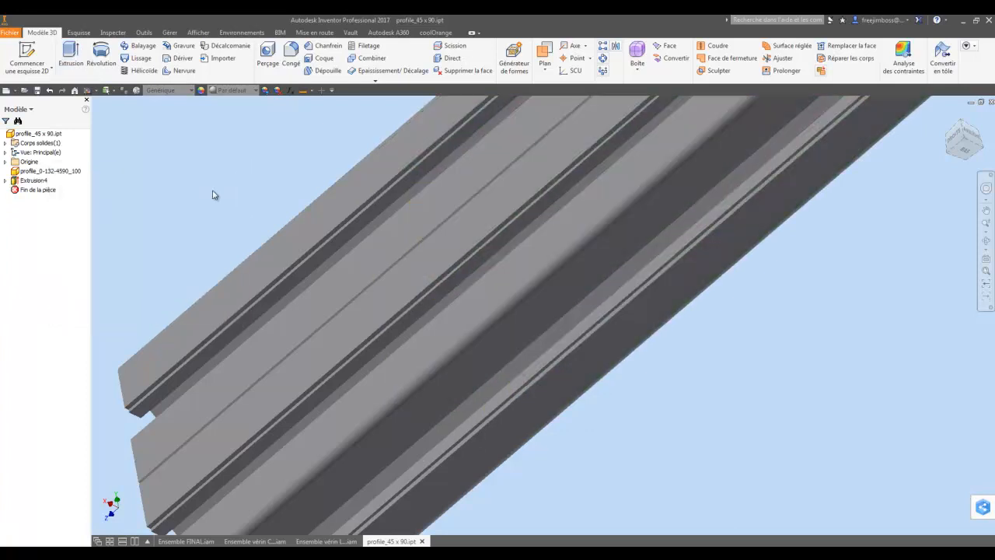
{"action": "scroll", "coordinate": [234, 190], "scroll_direction": "down", "scroll_amount": 4}
{"action": "scroll", "coordinate": [300, 215], "scroll_direction": "down", "scroll_amount": 4}
{"action": "middle_click_drag", "start_coordinate": [300, 215], "coordinate": [269, 270], "text": "shift"}
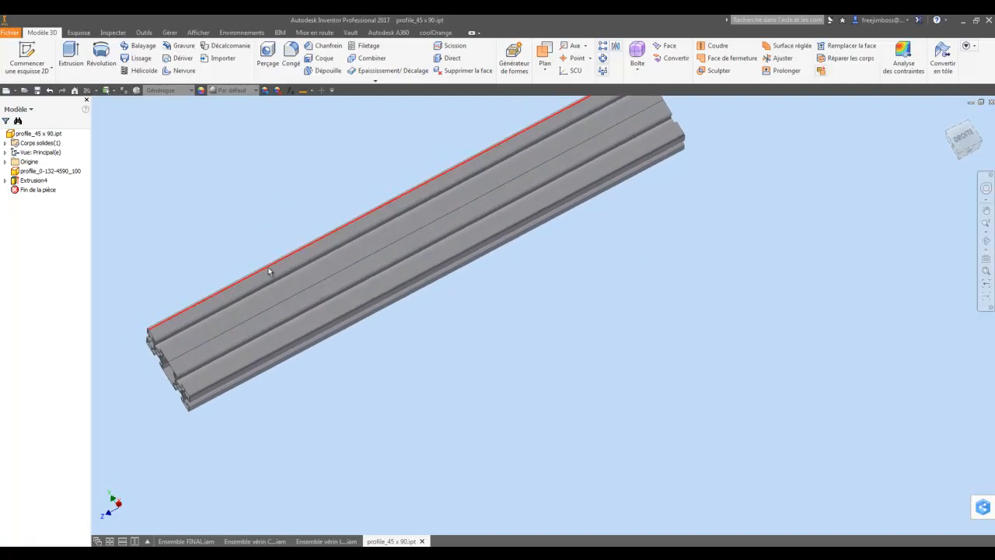
Step: Return to Ensemble FINAL and move the lengthened profile above the bracket and the actuators
{"action": "left_click", "coordinate": [195, 541]}
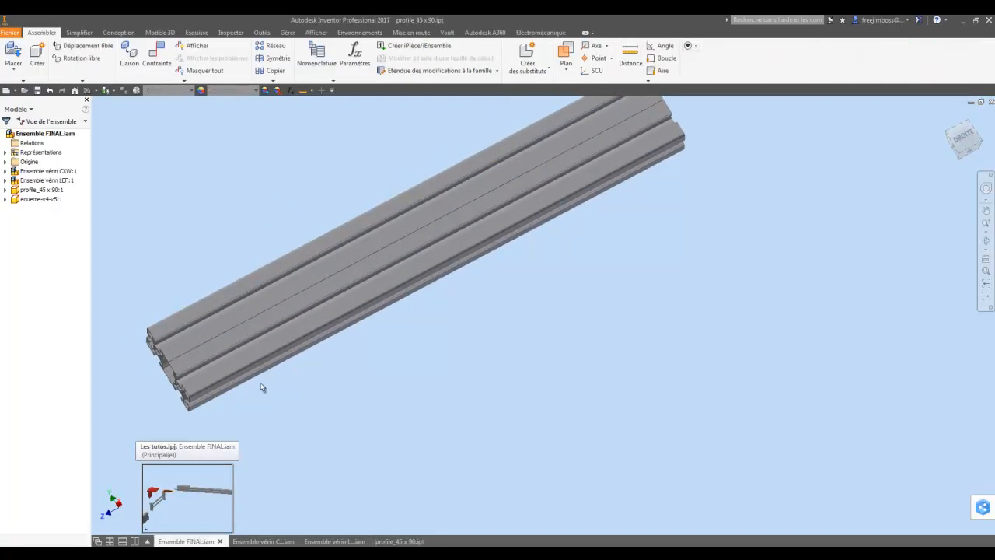
{"action": "left_click_drag", "start_coordinate": [231, 275], "coordinate": [489, 187]}
{"action": "left_click", "coordinate": [626, 201]}
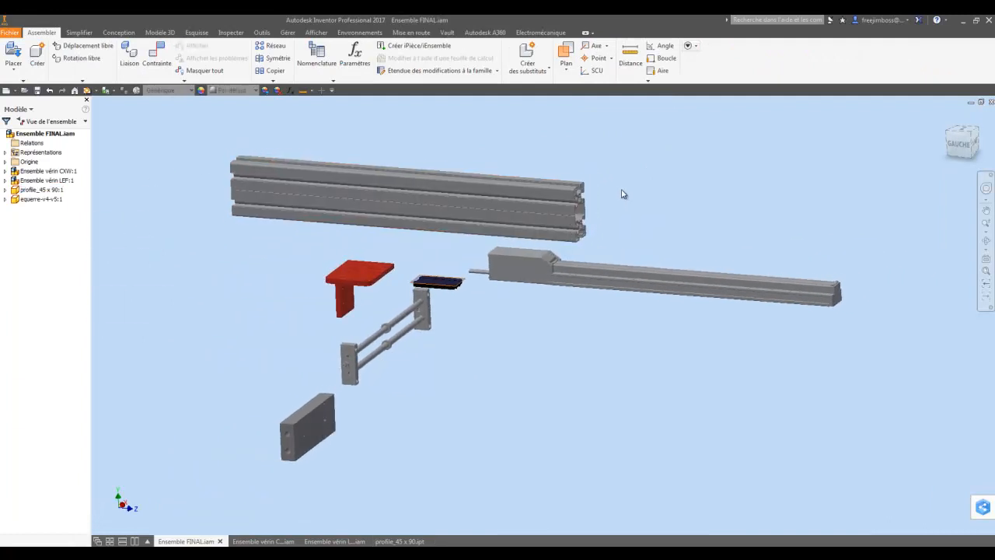
Step: In the profile_45 x 90 part, make the Plan YZ and Plan XZ origin planes visible
{"action": "mouse_move", "coordinate": [380, 543]}
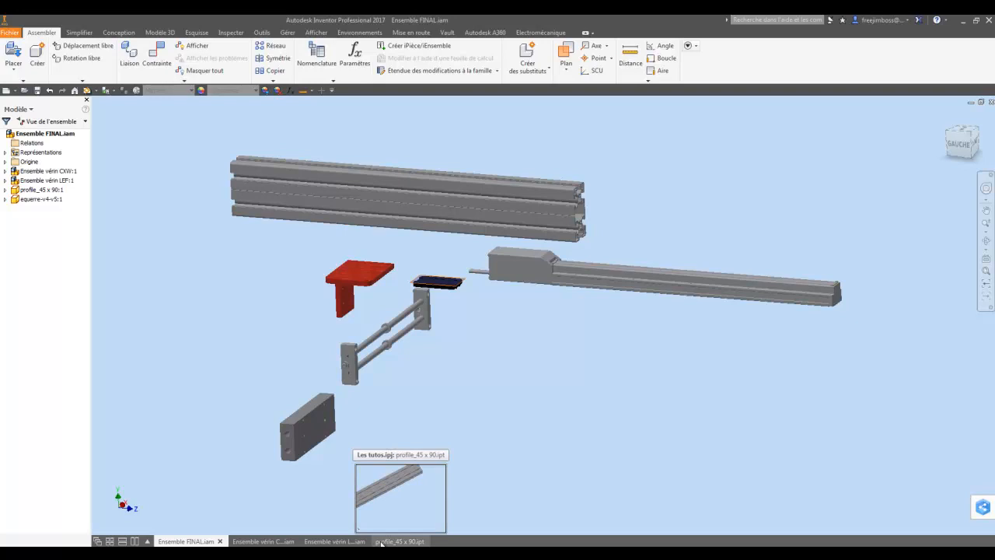
{"action": "left_click", "coordinate": [381, 542]}
{"action": "middle_click_drag", "start_coordinate": [268, 265], "coordinate": [86, 184], "text": "shift"}
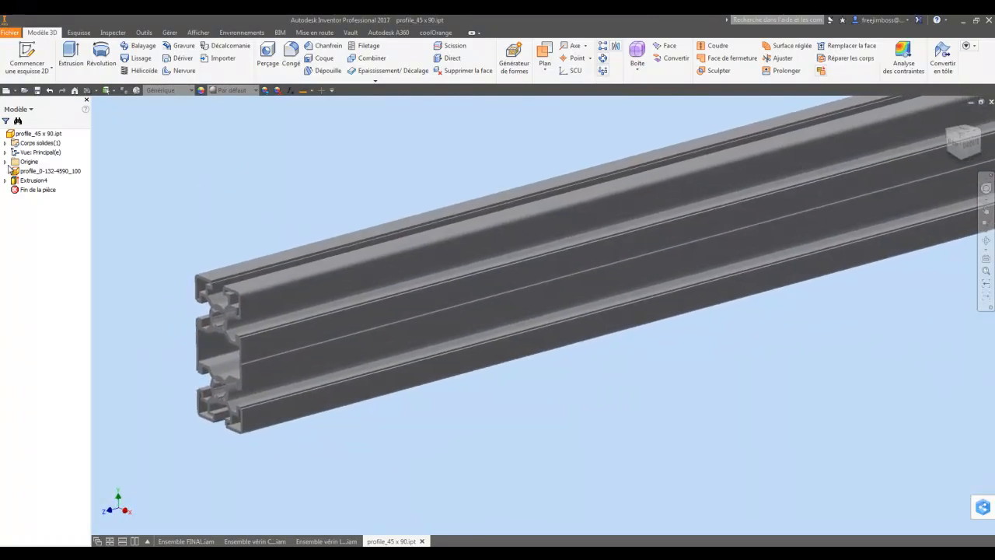
{"action": "mouse_move", "coordinate": [38, 171]}
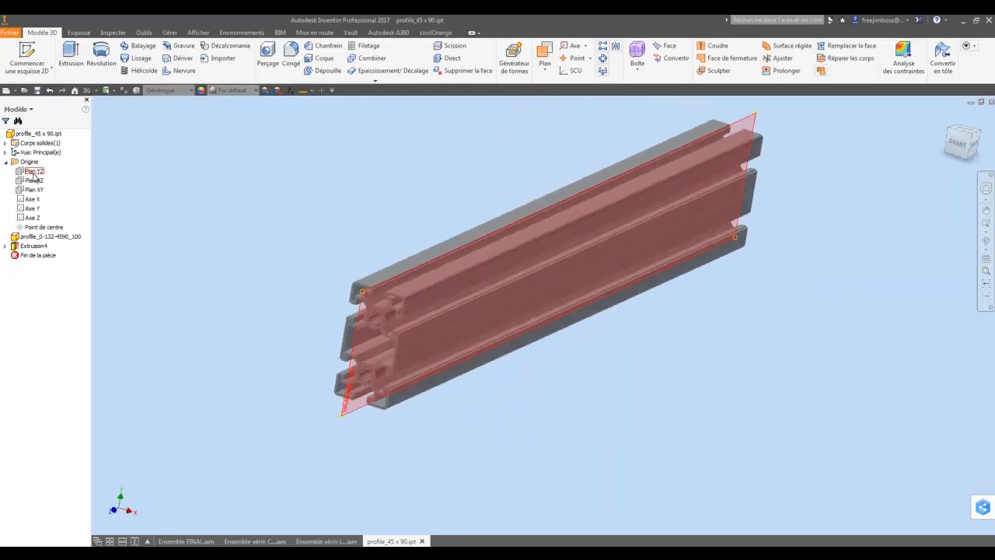
{"action": "right_click", "coordinate": [33, 175]}
{"action": "left_click", "coordinate": [54, 239]}
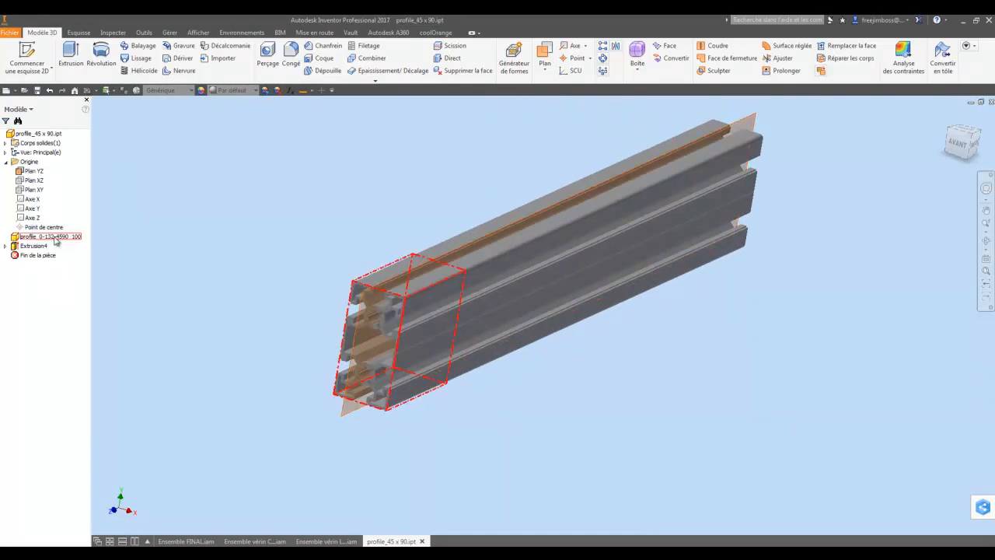
{"action": "left_click", "coordinate": [178, 196]}
{"action": "left_click", "coordinate": [145, 204]}
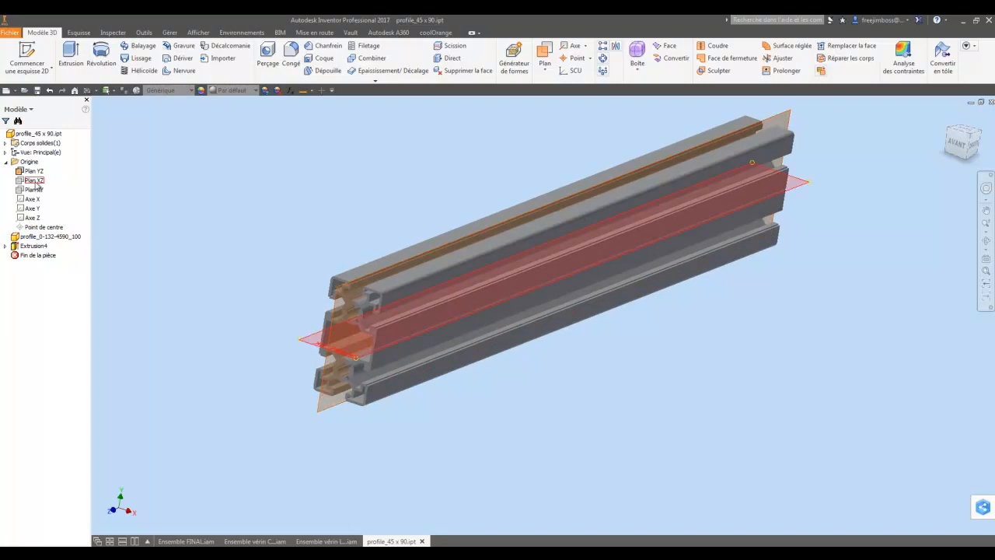
{"action": "left_click", "coordinate": [34, 187]}
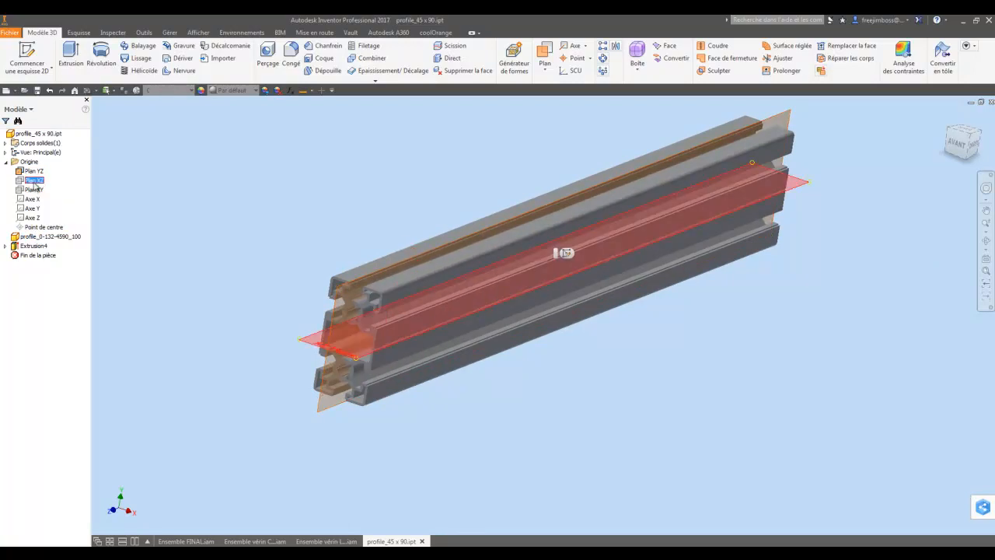
{"action": "right_click", "coordinate": [36, 185]}
{"action": "left_click", "coordinate": [57, 247]}
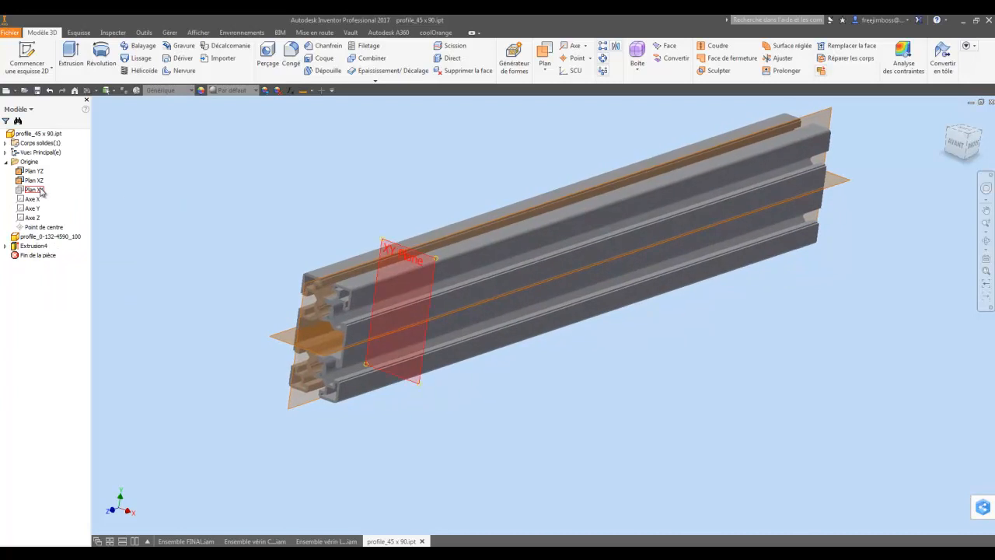
Step: Create a work plane midway between the two opposite end faces of the profile
{"action": "left_click", "coordinate": [41, 192]}
{"action": "mouse_move", "coordinate": [349, 275]}
{"action": "middle_mouse_down", "text": "shift"}
{"action": "mouse_move", "coordinate": [334, 271]}
{"action": "mouse_move", "coordinate": [361, 264]}
{"action": "middle_mouse_up", "text": "shift"}
{"action": "left_click", "coordinate": [306, 186]}
{"action": "middle_click_drag", "start_coordinate": [280, 179], "coordinate": [334, 175], "text": "shift"}
{"action": "scroll", "coordinate": [435, 133], "scroll_direction": "up", "scroll_amount": 3}
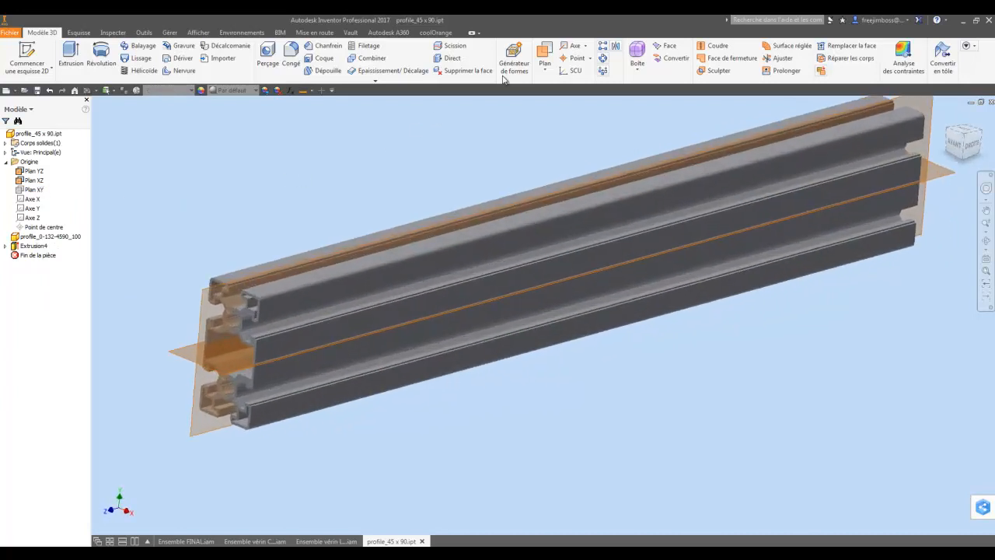
{"action": "scroll", "coordinate": [237, 213], "scroll_direction": "up", "scroll_amount": 5}
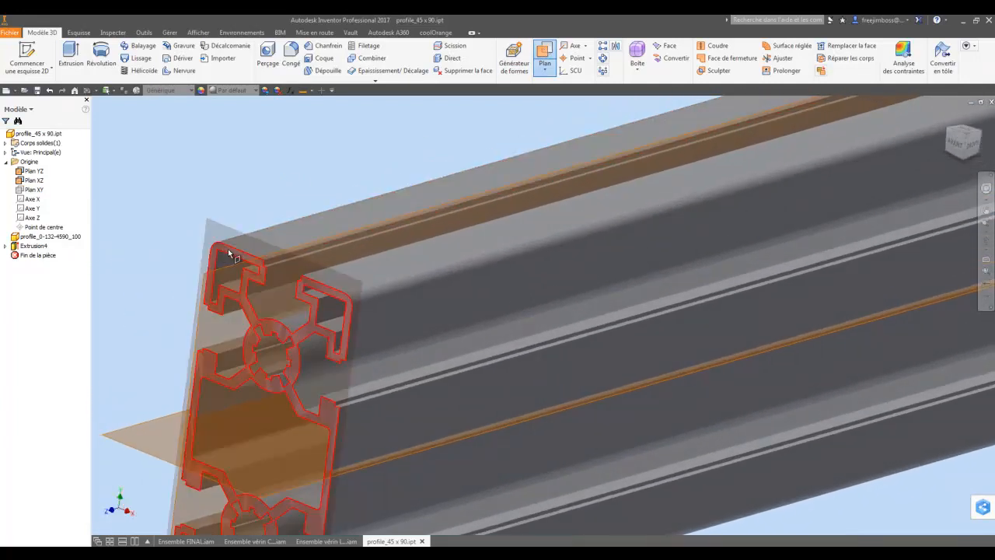
{"action": "left_click", "coordinate": [229, 254]}
{"action": "scroll", "coordinate": [187, 215], "scroll_direction": "down", "scroll_amount": 3}
{"action": "middle_click_drag", "start_coordinate": [187, 216], "coordinate": [615, 282], "text": "shift"}
{"action": "scroll", "coordinate": [592, 174], "scroll_direction": "up", "scroll_amount": 6}
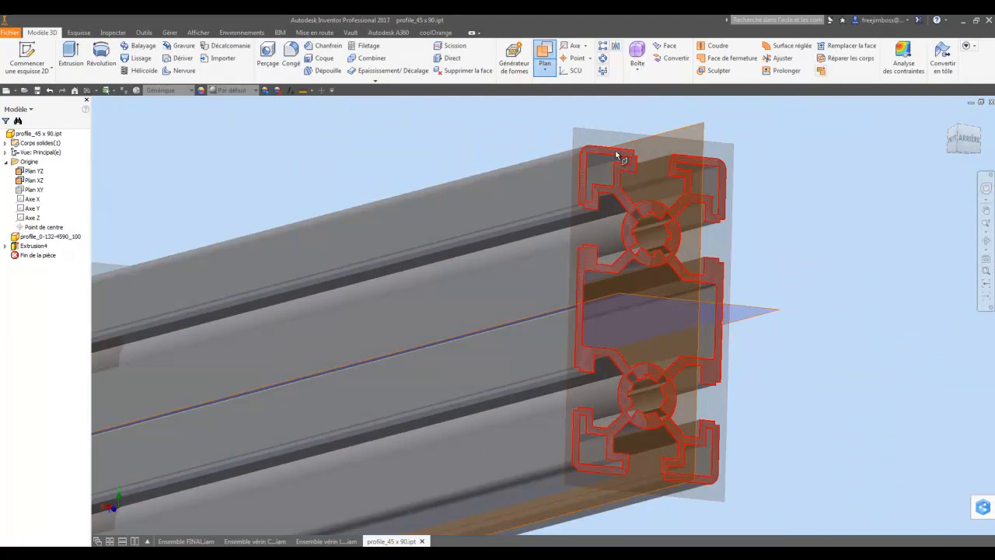
{"action": "left_click", "coordinate": [616, 155]}
{"action": "scroll", "coordinate": [371, 164], "scroll_direction": "down", "scroll_amount": 5}
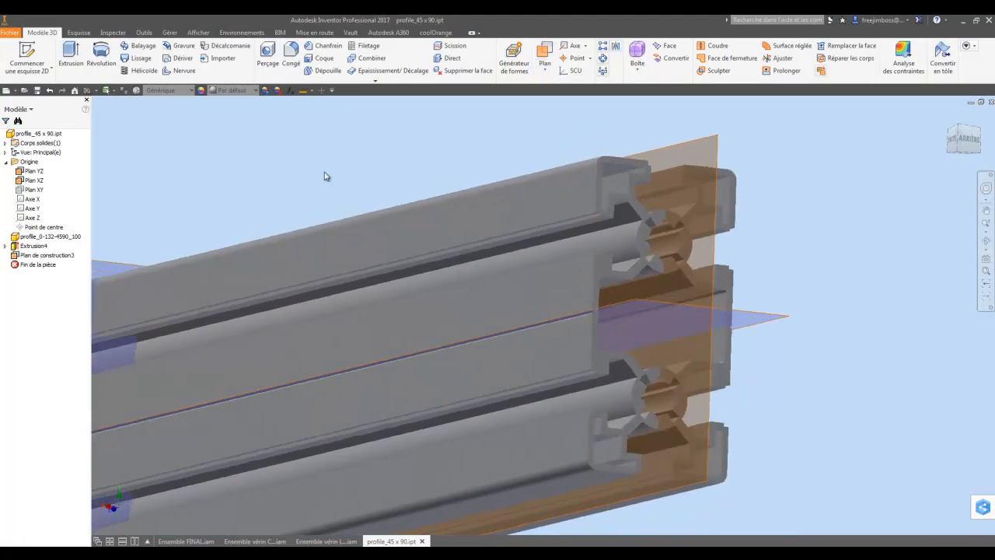
{"action": "middle_click_drag", "start_coordinate": [313, 276], "coordinate": [331, 227], "text": "shift"}
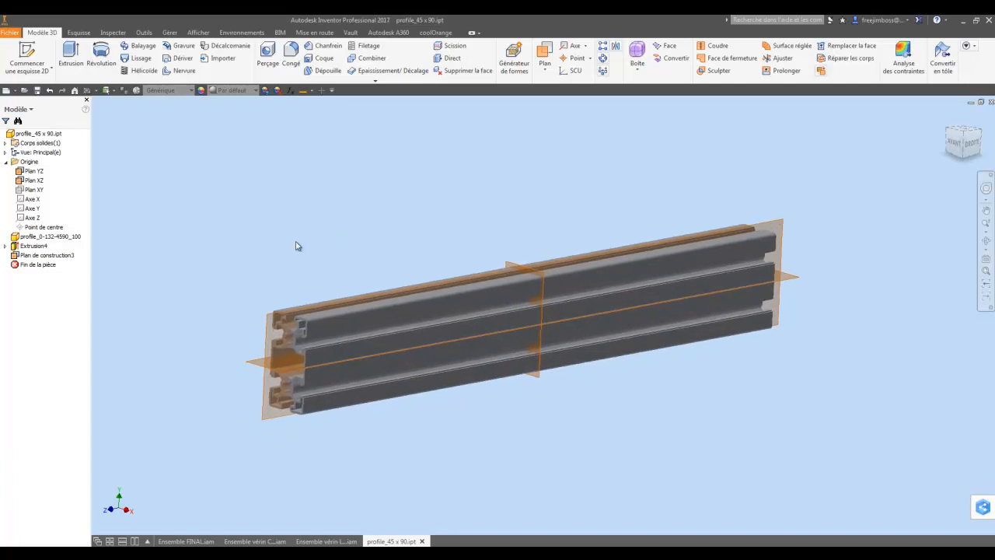
Step: Return to Ensemble FINAL and make the assembly's Plan XZ origin plane visible
{"action": "left_click", "coordinate": [186, 541]}
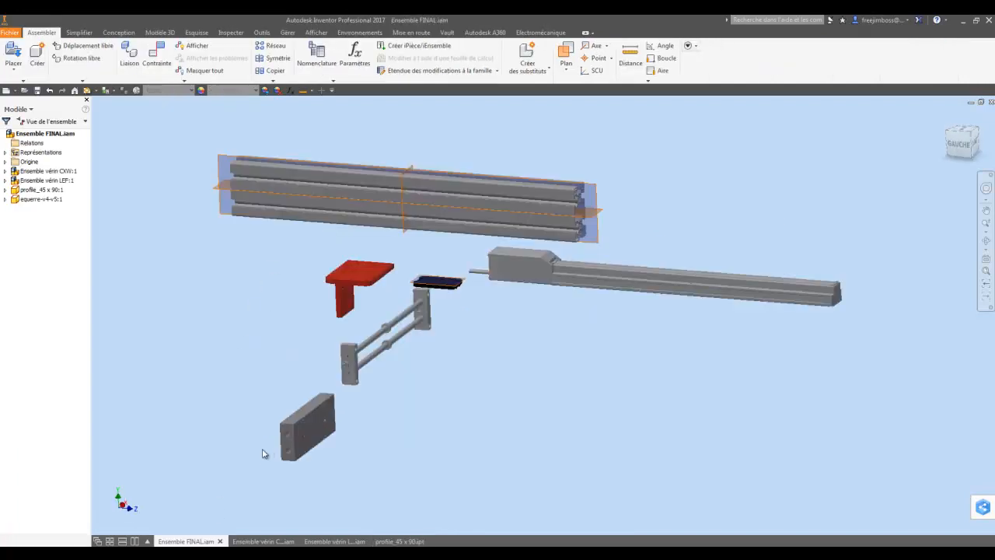
{"action": "left_click", "coordinate": [468, 217]}
{"action": "scroll", "coordinate": [600, 198], "scroll_direction": "down", "scroll_amount": 6}
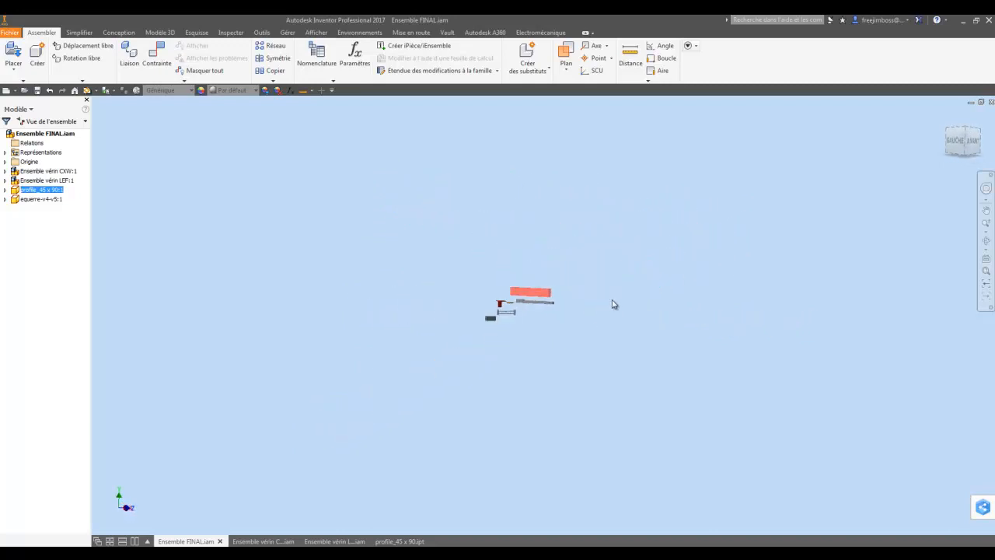
{"action": "scroll", "coordinate": [524, 285], "scroll_direction": "up", "scroll_amount": 10}
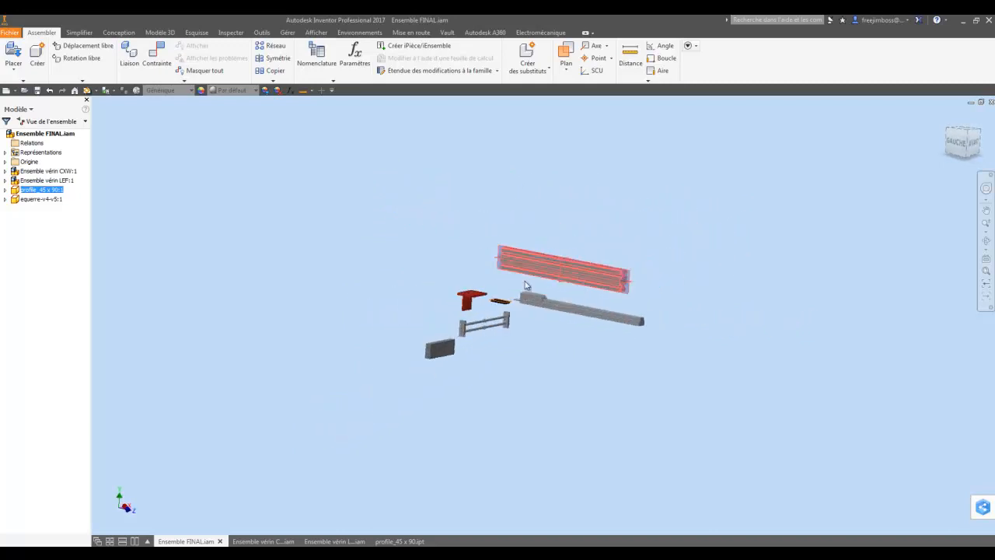
{"action": "left_click", "coordinate": [347, 244]}
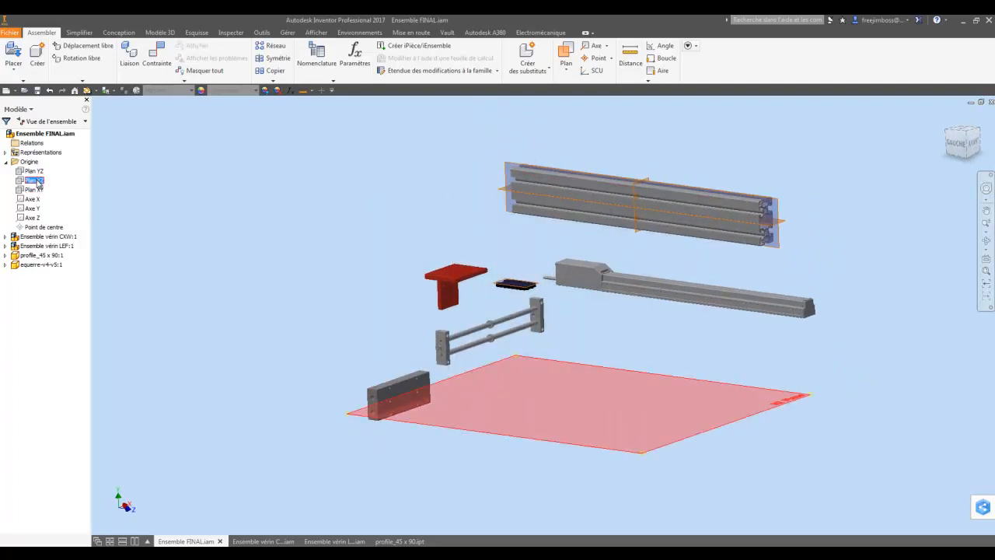
{"action": "right_click", "coordinate": [40, 183]}
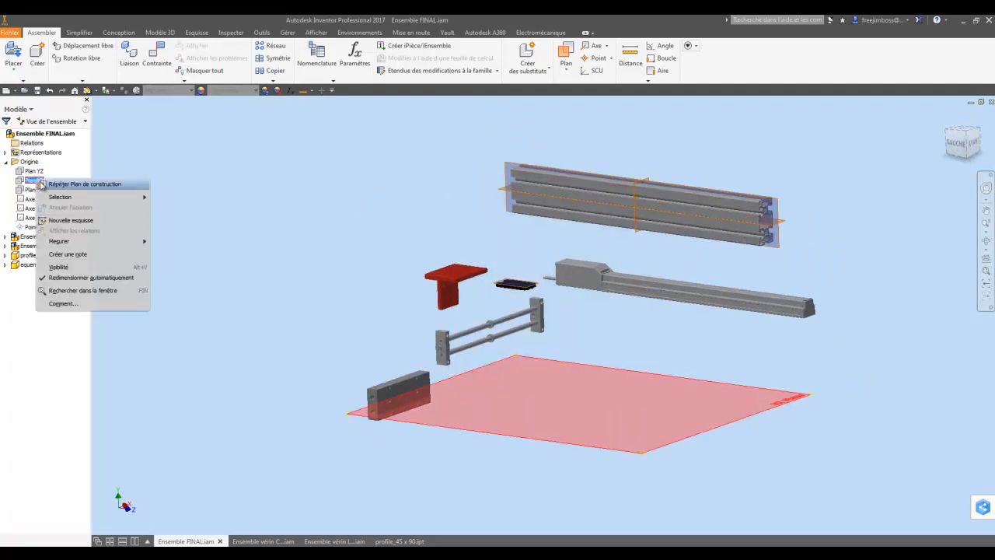
{"action": "left_click", "coordinate": [69, 269]}
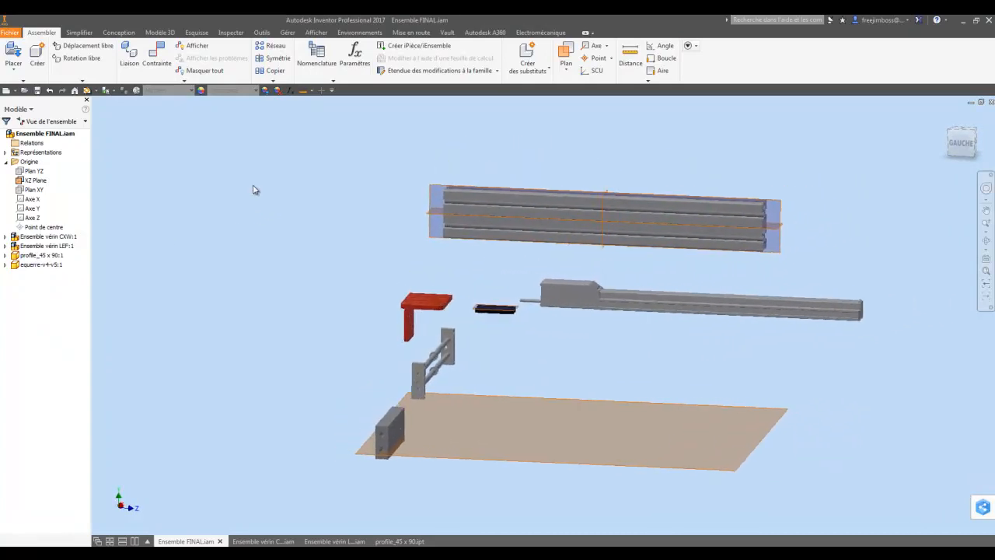
Step: Mate the profile's underside to the assembly's XZ plane with a 1000 mm offset
{"action": "left_click", "coordinate": [482, 209]}
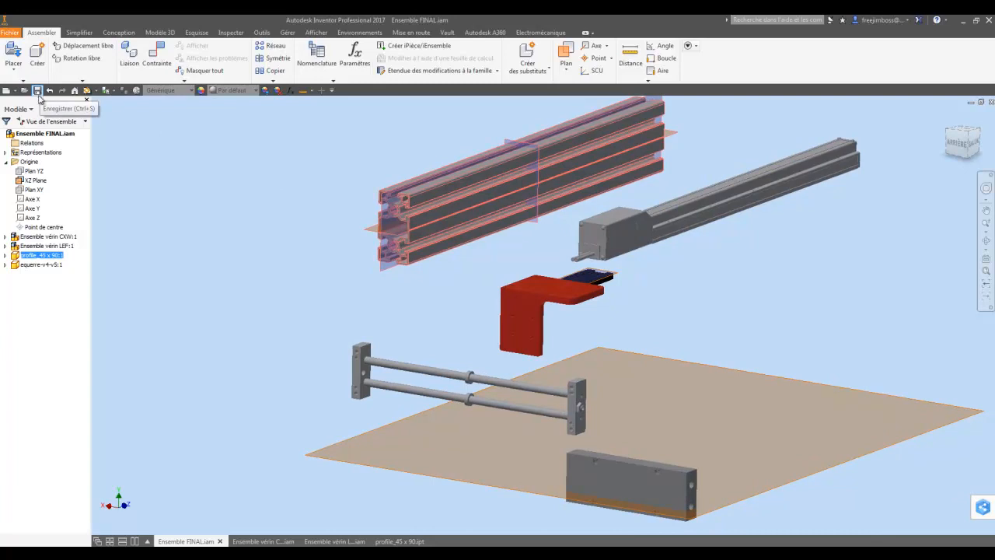
{"action": "left_click", "coordinate": [181, 158]}
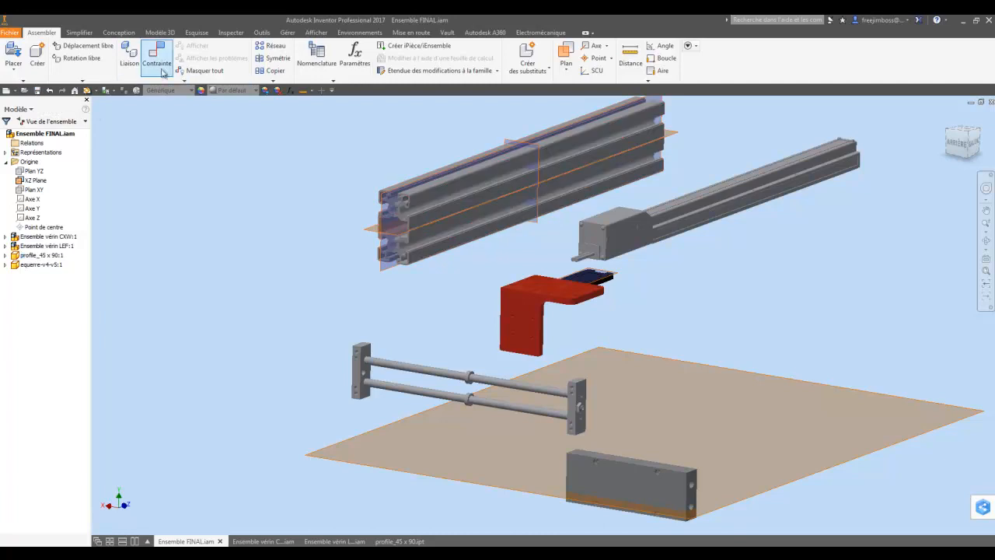
{"action": "left_click", "coordinate": [158, 62]}
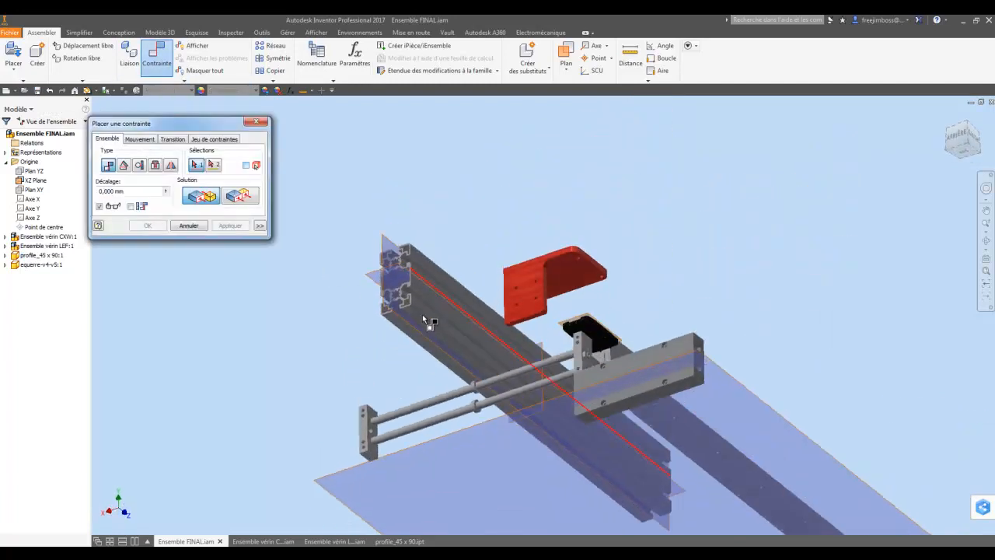
{"action": "scroll", "coordinate": [374, 200], "scroll_direction": "down", "scroll_amount": 2}
{"action": "left_click", "coordinate": [359, 166]}
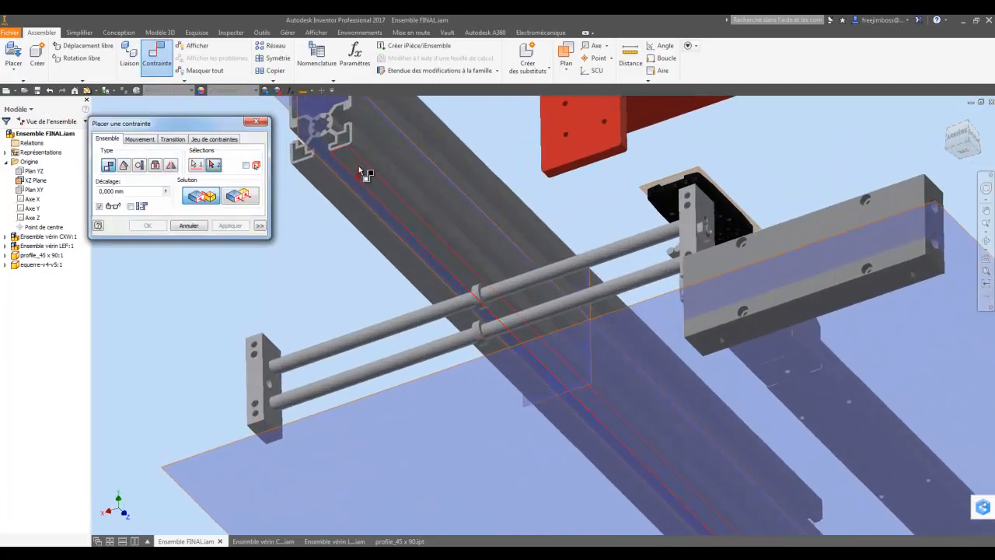
{"action": "scroll", "coordinate": [353, 225], "scroll_direction": "up", "scroll_amount": 2}
{"action": "middle_click_drag", "start_coordinate": [331, 270], "coordinate": [405, 316], "text": "shift"}
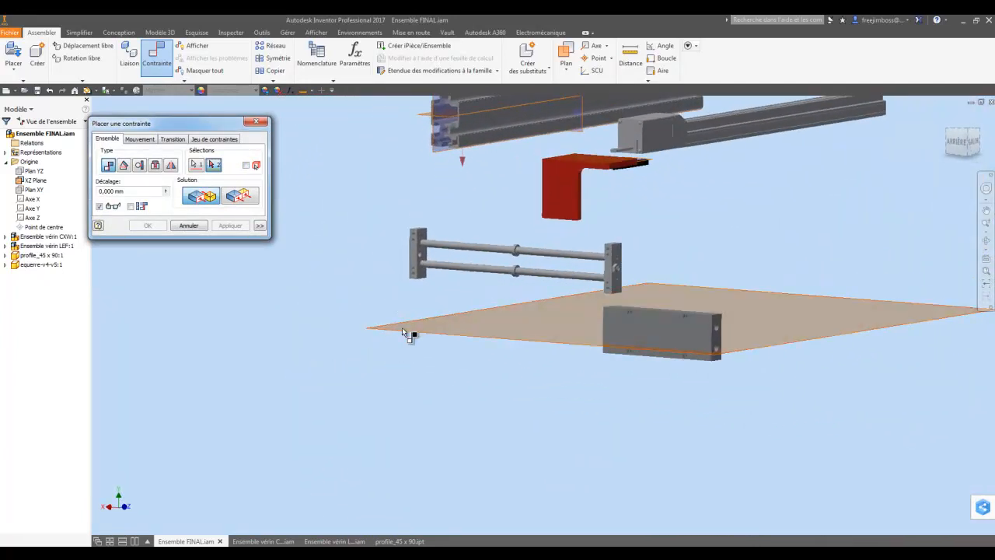
{"action": "left_click", "coordinate": [401, 324]}
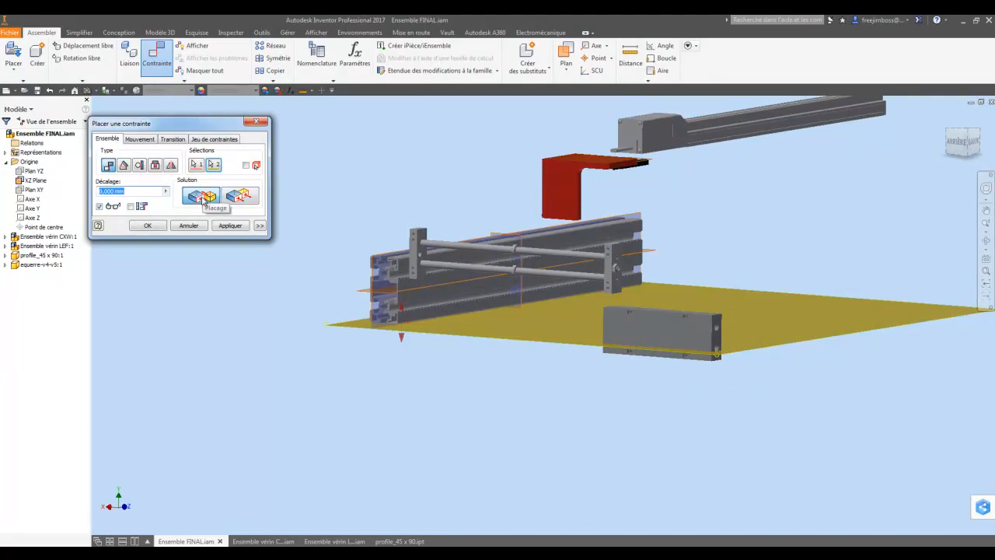
{"action": "scroll", "coordinate": [205, 200], "scroll_direction": "down", "scroll_amount": 3}
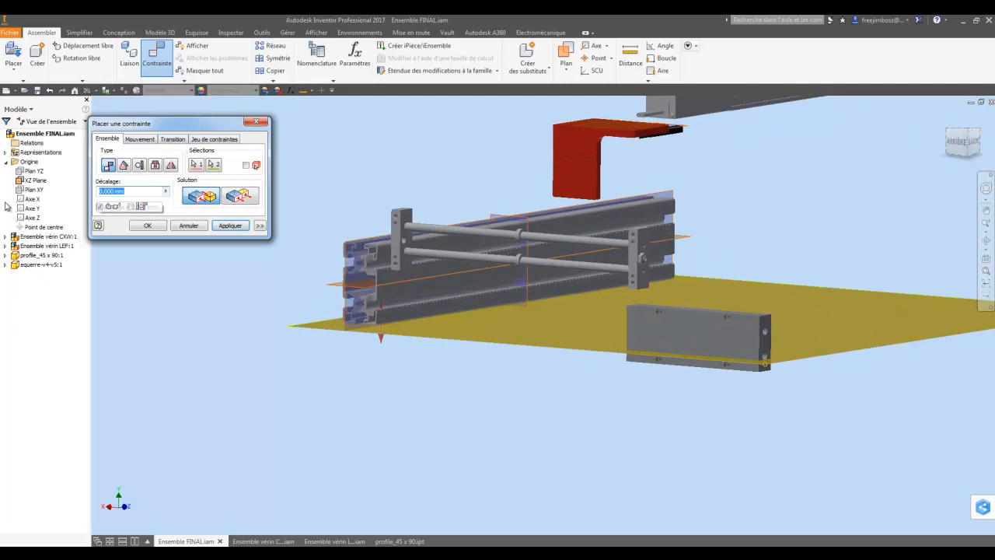
{"action": "type", "text": "1000"}
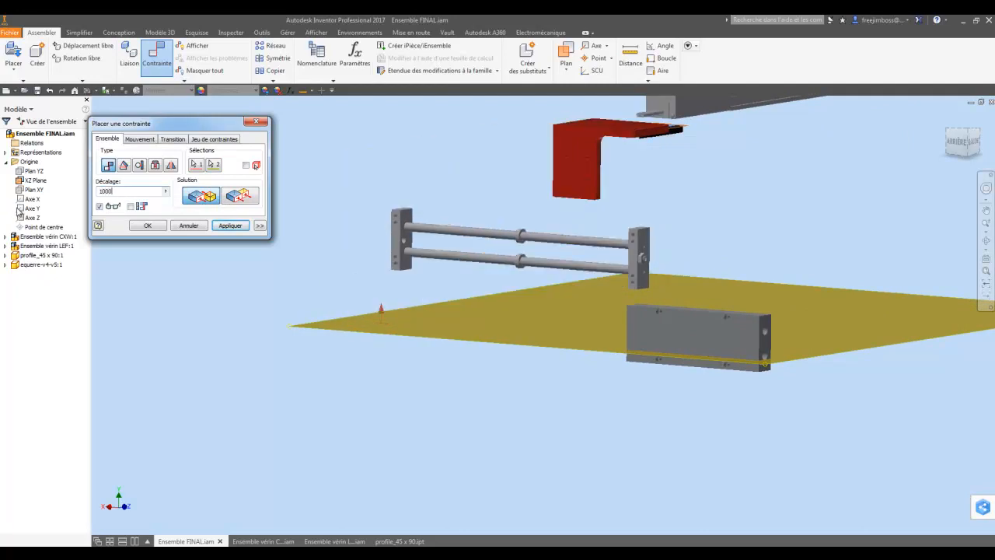
{"action": "left_click", "coordinate": [141, 226]}
Step: Slide the profile around at its constrained height to check its remaining freedom of movement
{"action": "scroll", "coordinate": [117, 220], "scroll_direction": "up", "scroll_amount": 5}
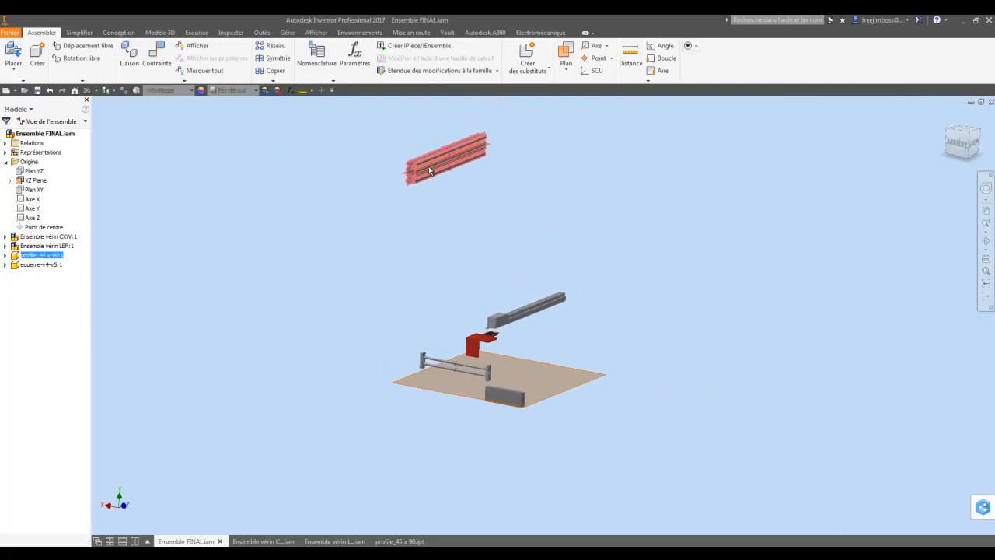
{"action": "left_click", "coordinate": [406, 184]}
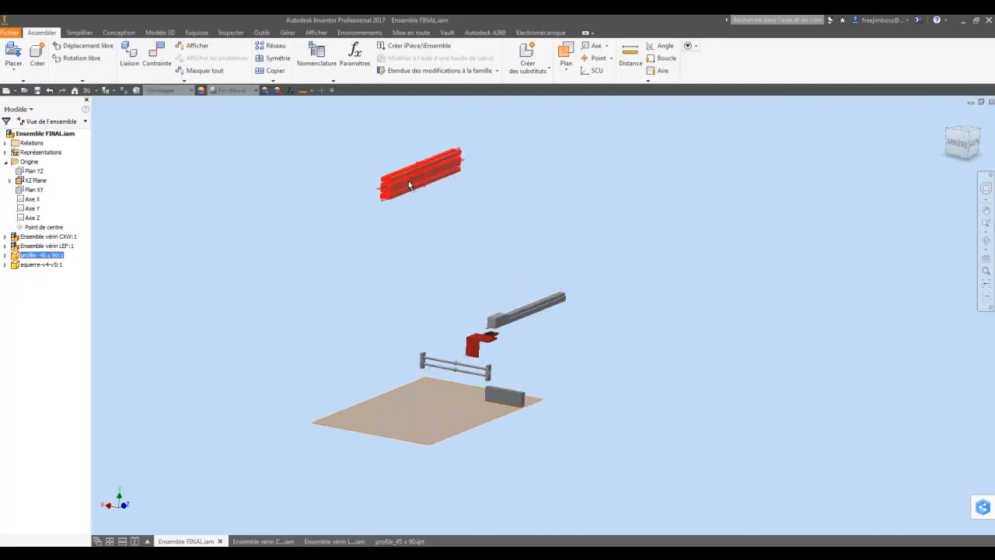
{"action": "left_click", "coordinate": [976, 145]}
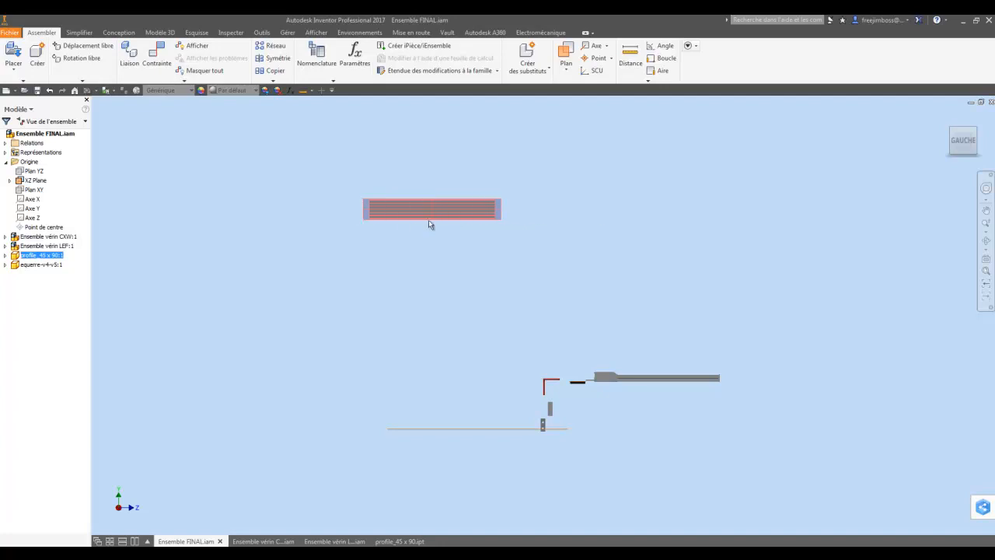
{"action": "left_click", "coordinate": [947, 135]}
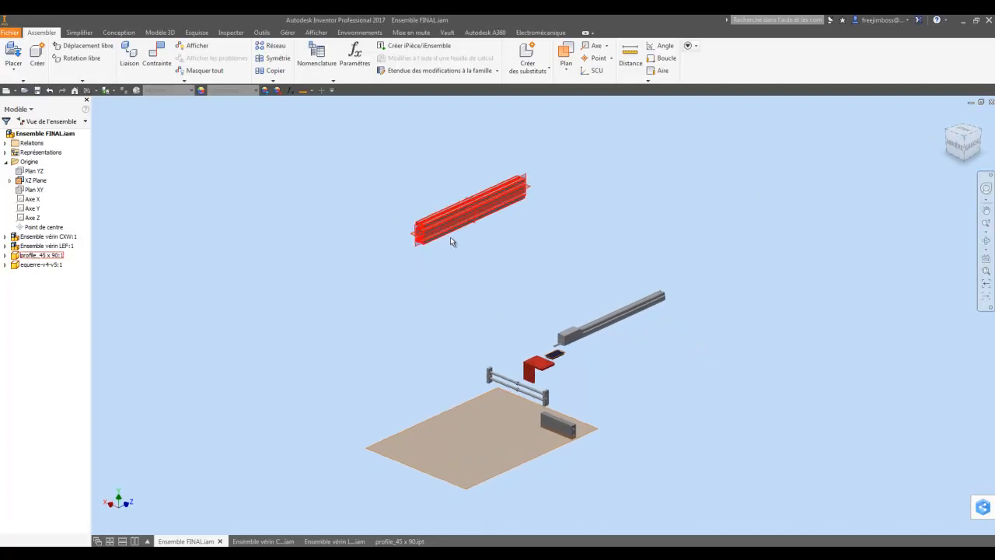
{"action": "key", "text": "F5"}
{"action": "middle_click_drag", "start_coordinate": [530, 298], "coordinate": [416, 281], "text": "shift"}
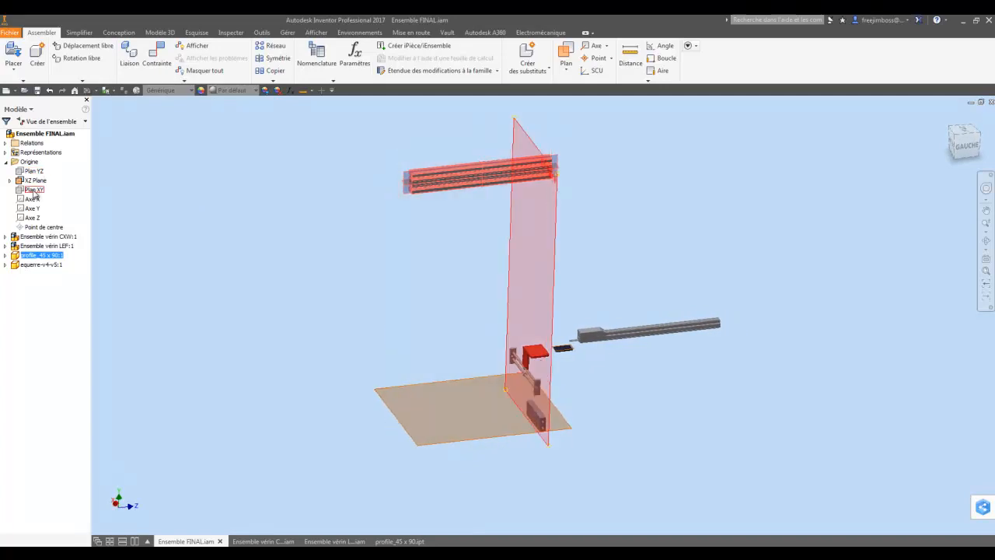
Step: Make the assembly's Plan XY origin plane visible and shift the profile relative to it
{"action": "right_click", "coordinate": [36, 192]}
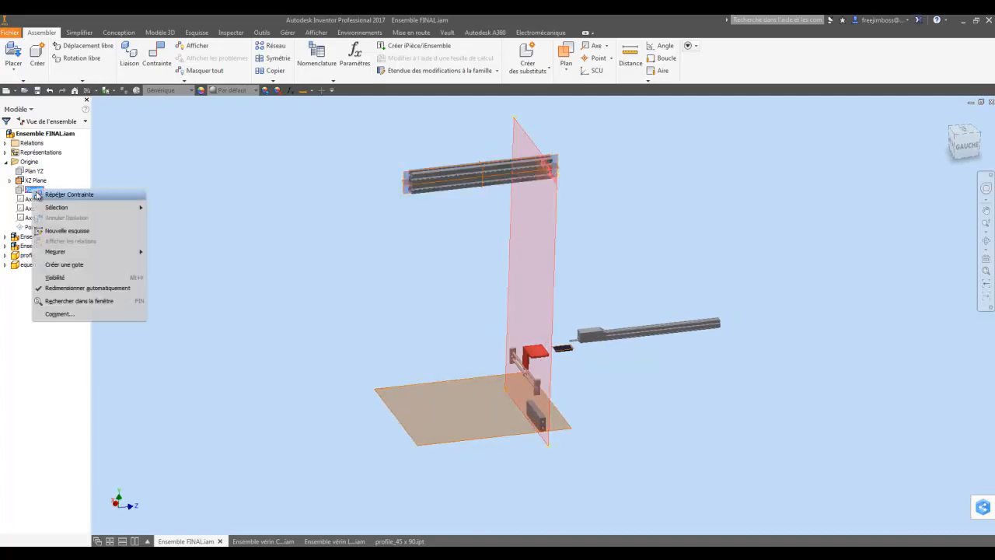
{"action": "left_click", "coordinate": [55, 279]}
{"action": "scroll", "coordinate": [349, 199], "scroll_direction": "up", "scroll_amount": 5}
{"action": "left_click", "coordinate": [384, 195]}
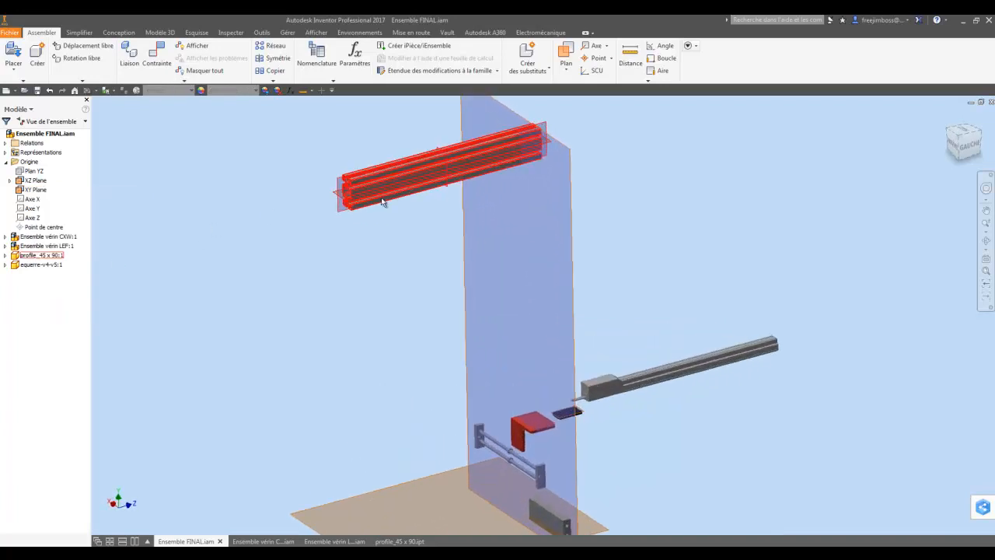
{"action": "middle_click_drag", "start_coordinate": [438, 173], "coordinate": [534, 180], "text": "shift"}
{"action": "mouse_move", "coordinate": [534, 181]}
{"action": "left_mouse_down"}
{"action": "mouse_move", "coordinate": [553, 169]}
{"action": "mouse_move", "coordinate": [544, 174]}
{"action": "left_mouse_up"}
{"action": "middle_click_drag", "start_coordinate": [544, 175], "coordinate": [504, 235], "text": "shift"}
{"action": "scroll", "coordinate": [560, 200], "scroll_direction": "down", "scroll_amount": 4}
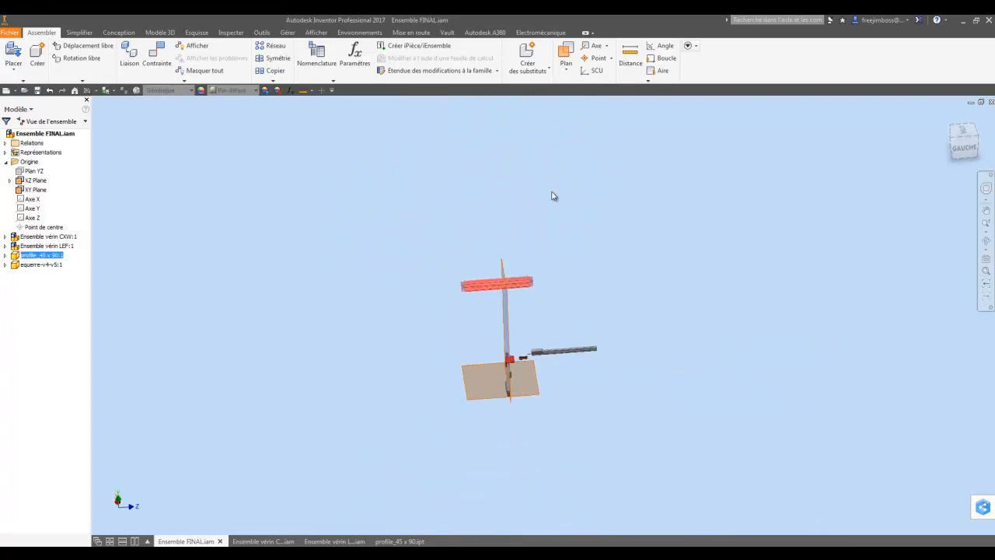
{"action": "middle_click_drag", "start_coordinate": [556, 215], "coordinate": [437, 373], "text": "shift"}
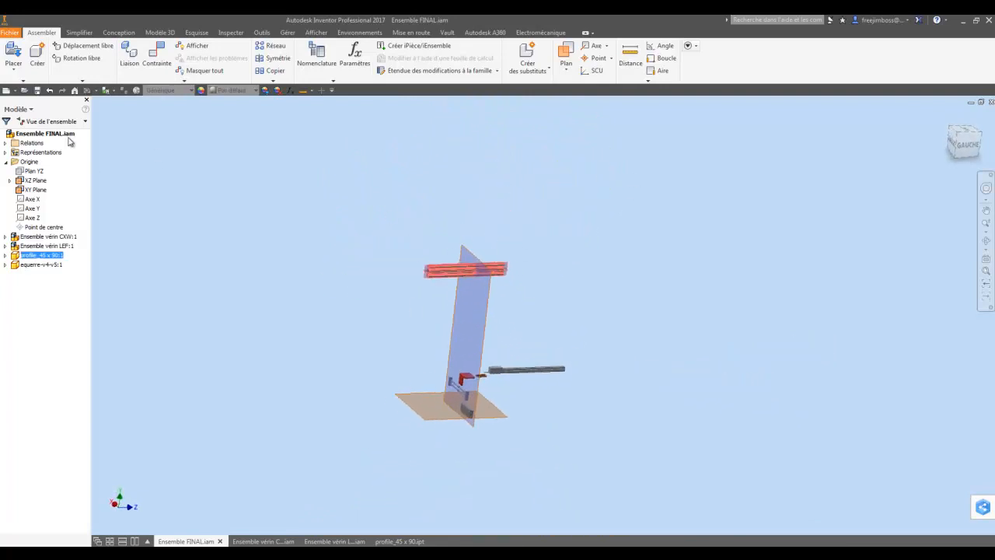
Step: Constrain the profile's mid-length work plane flush with the assembly's XY plane at 0 mm offset
{"action": "scroll", "coordinate": [303, 194], "scroll_direction": "up", "scroll_amount": 6}
{"action": "left_click", "coordinate": [282, 205]}
{"action": "scroll", "coordinate": [252, 175], "scroll_direction": "up", "scroll_amount": 1}
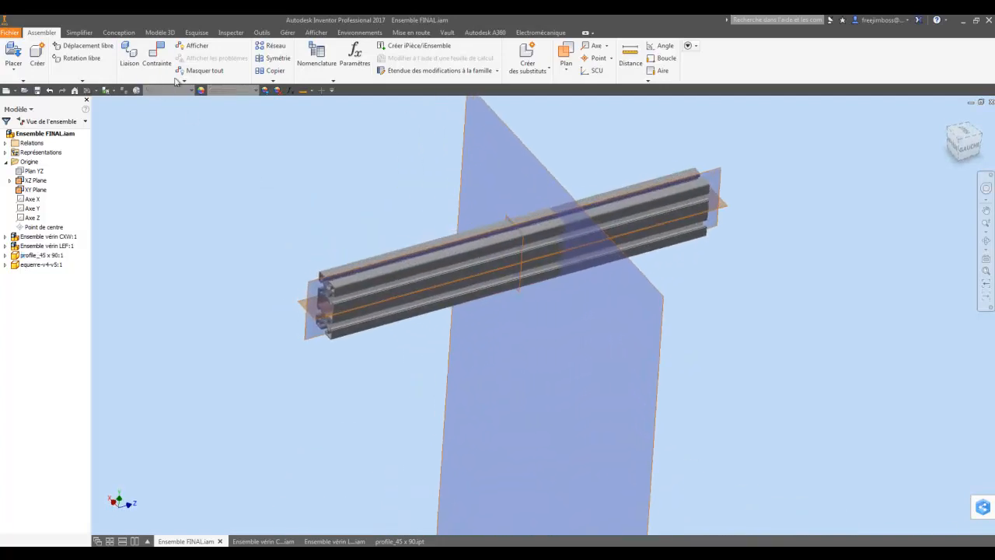
{"action": "left_click", "coordinate": [156, 58]}
{"action": "left_click", "coordinate": [507, 216]}
{"action": "left_click", "coordinate": [537, 168]}
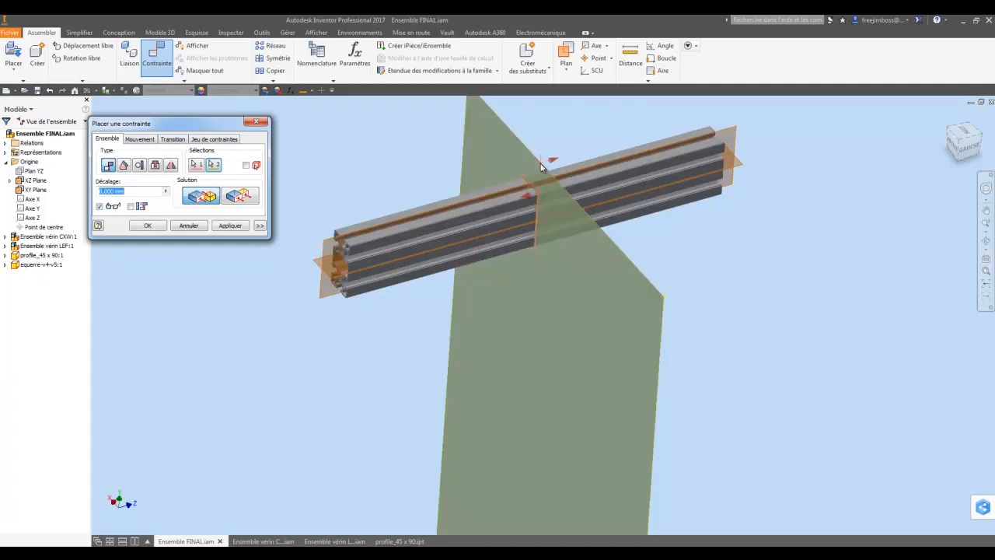
{"action": "middle_click_drag", "start_coordinate": [542, 167], "coordinate": [577, 168], "text": "shift"}
{"action": "left_click", "coordinate": [227, 197]}
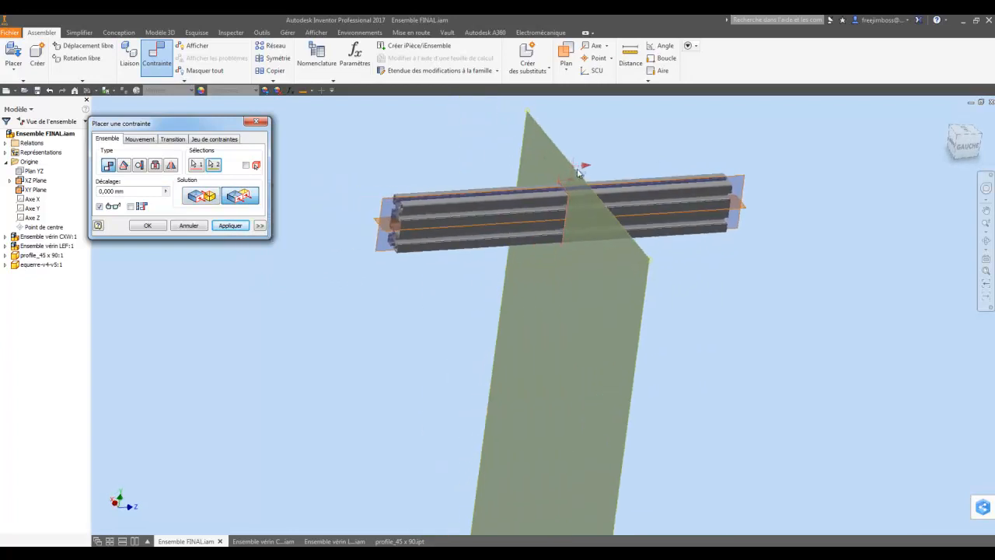
{"action": "left_click", "coordinate": [149, 226]}
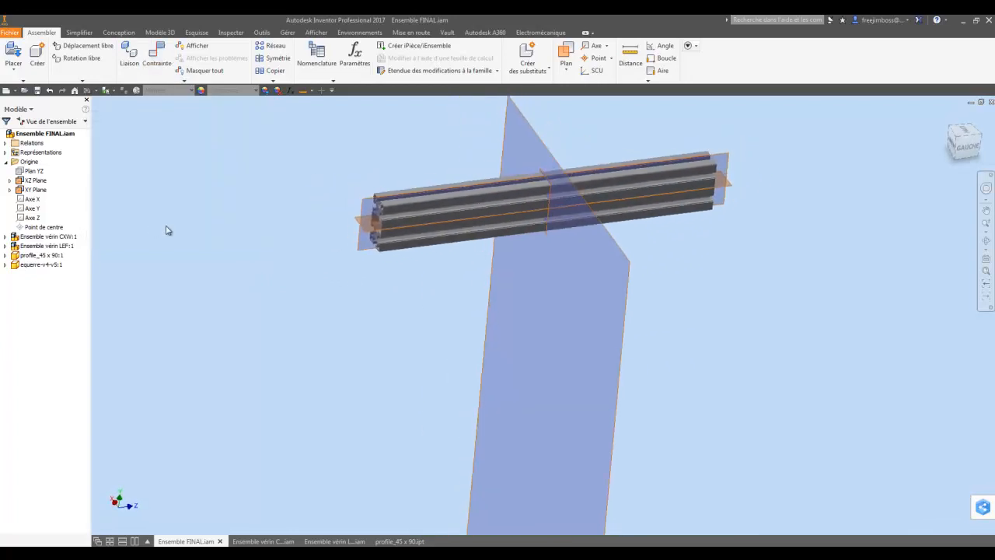
Step: Make the assembly's Plan YZ origin plane visible and move the profile sideways relative to it
{"action": "left_click_drag", "start_coordinate": [444, 203], "coordinate": [435, 238]}
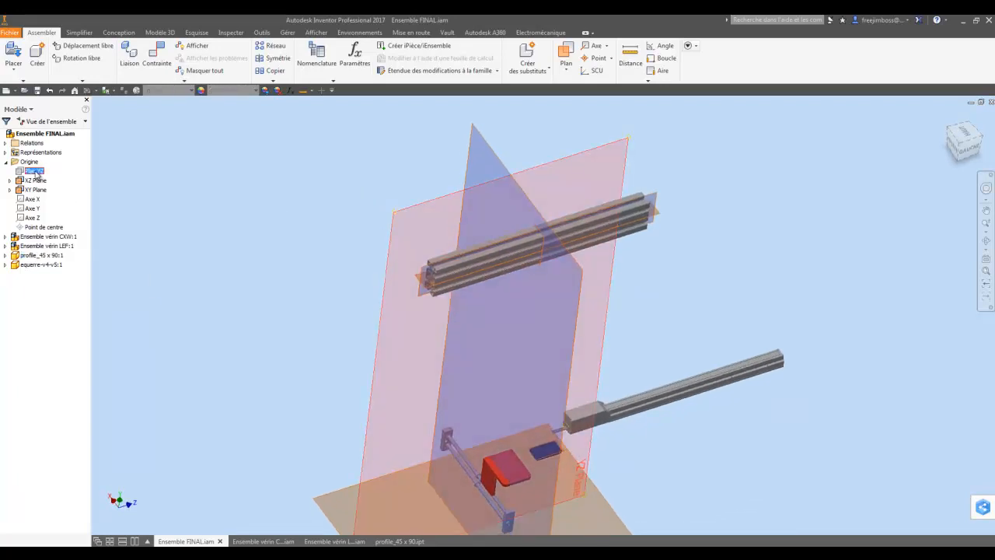
{"action": "right_click", "coordinate": [34, 171]}
{"action": "left_click", "coordinate": [67, 258]}
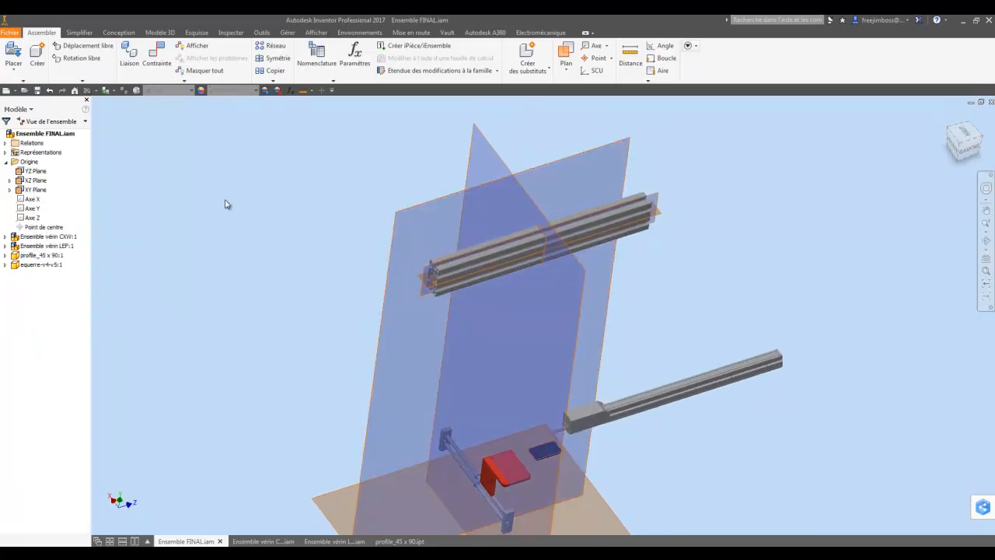
{"action": "middle_click_drag", "start_coordinate": [357, 245], "coordinate": [447, 272], "text": "shift"}
{"action": "left_click_drag", "start_coordinate": [471, 274], "coordinate": [459, 258]}
{"action": "left_click", "coordinate": [363, 231]}
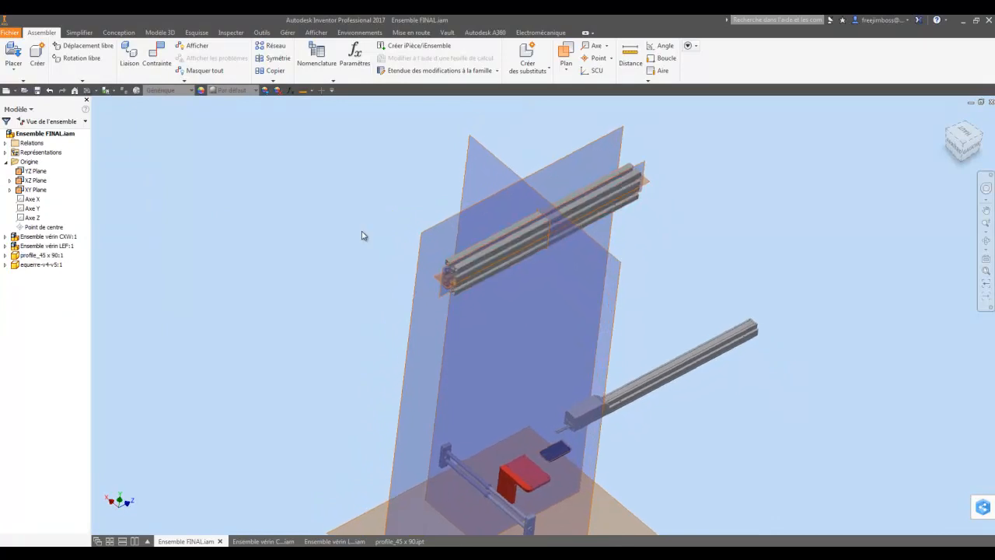
Step: Constrain the profile's lengthwise work plane flush with the assembly's YZ plane at 0 mm offset
{"action": "left_click", "coordinate": [162, 59]}
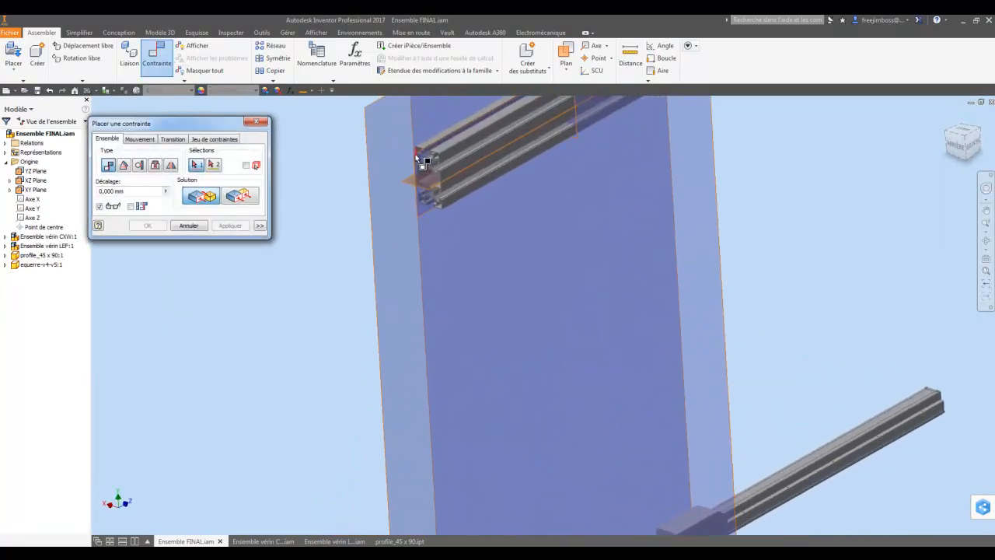
{"action": "left_click", "coordinate": [418, 209]}
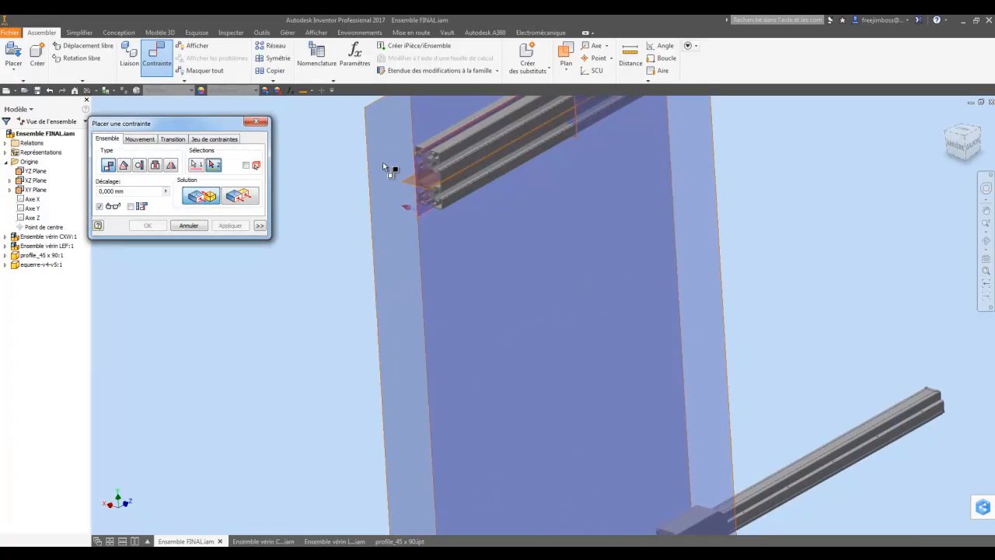
{"action": "left_click", "coordinate": [370, 165]}
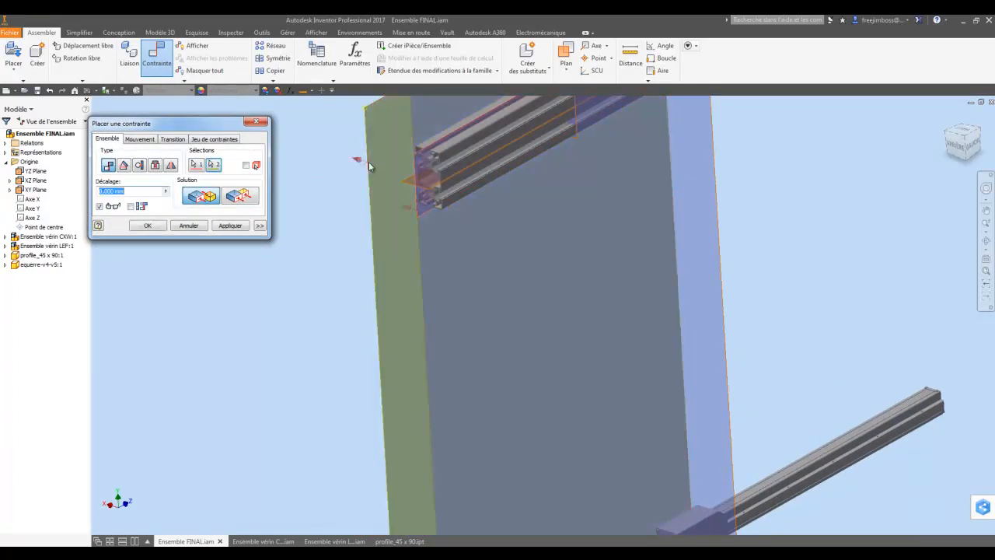
{"action": "middle_click_drag", "start_coordinate": [326, 199], "coordinate": [501, 213], "text": "shift"}
{"action": "left_click", "coordinate": [248, 199]}
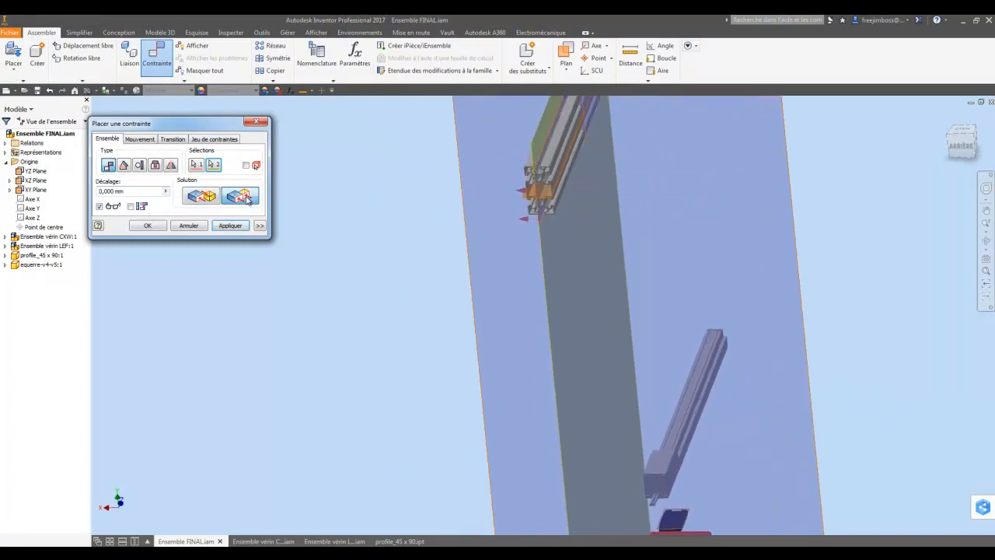
{"action": "left_click", "coordinate": [200, 196]}
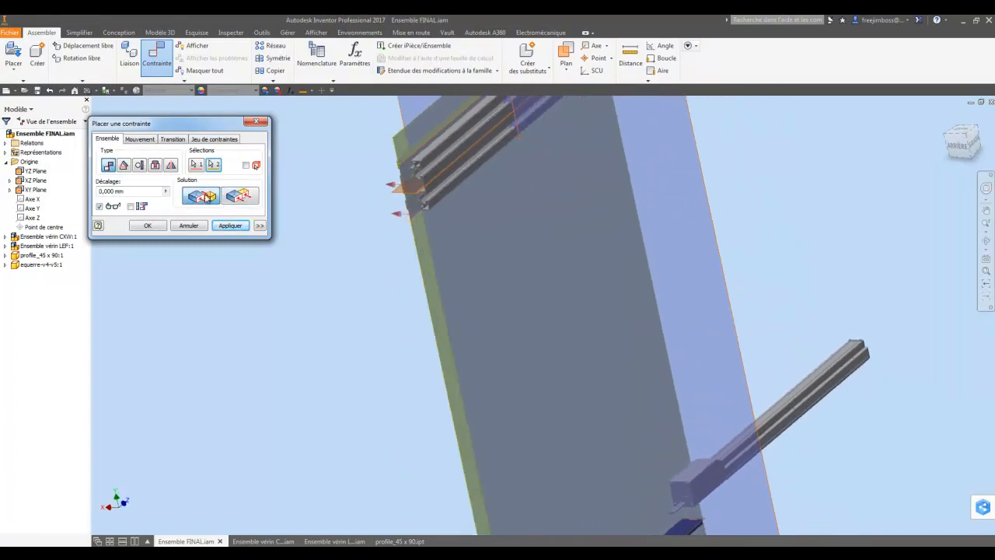
{"action": "left_click", "coordinate": [232, 199]}
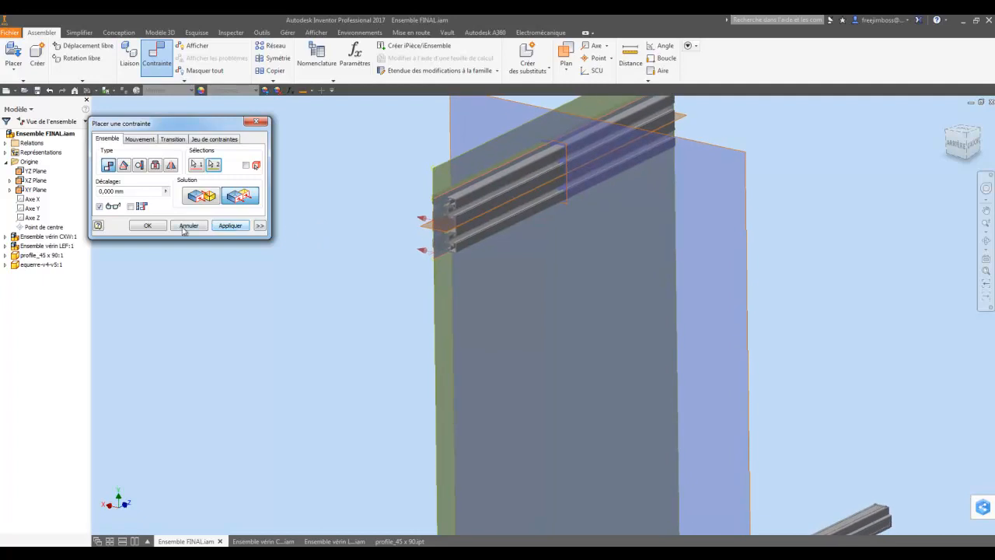
{"action": "left_click", "coordinate": [147, 225]}
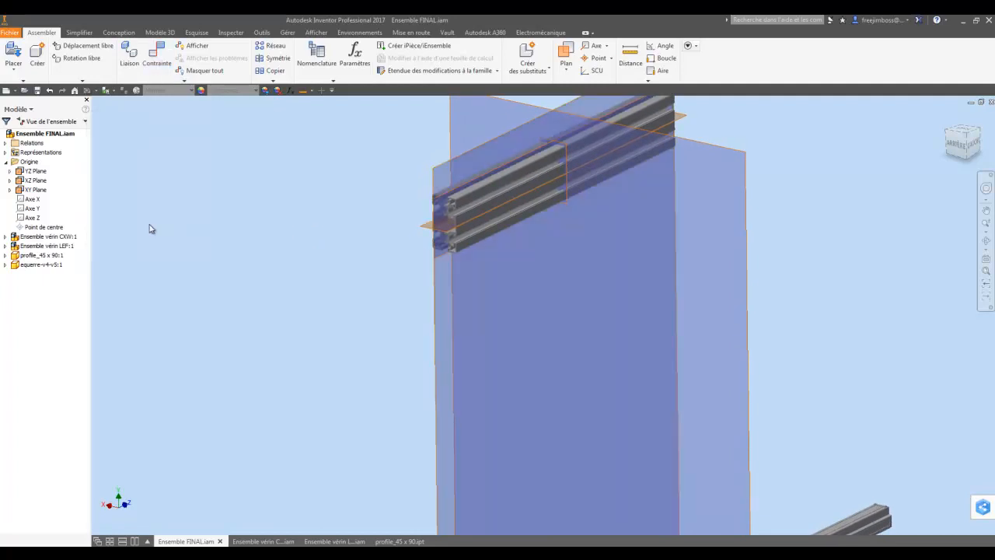
Step: Inspect the profile's second flush constraint by highlighting its related geometry in the model
{"action": "left_click", "coordinate": [475, 198]}
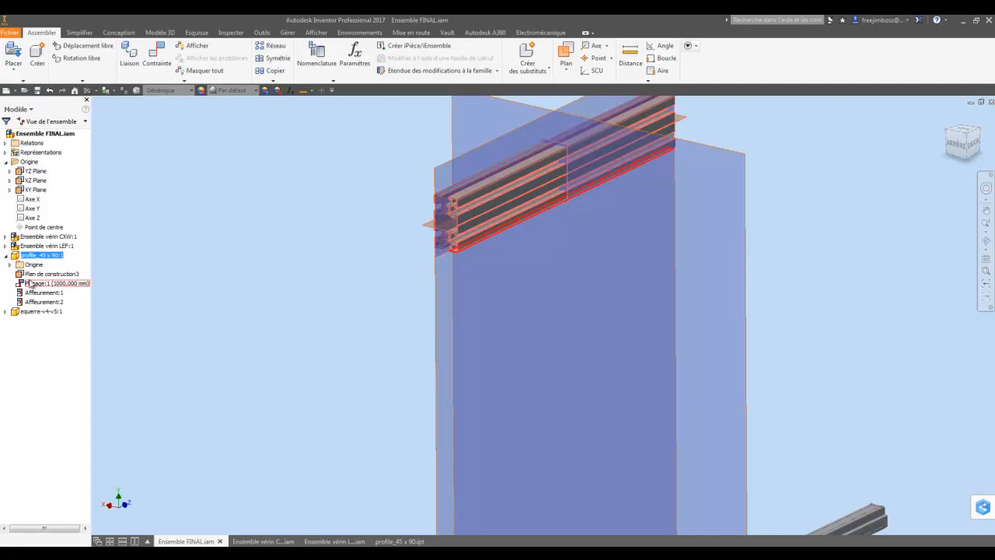
{"action": "left_click", "coordinate": [41, 301]}
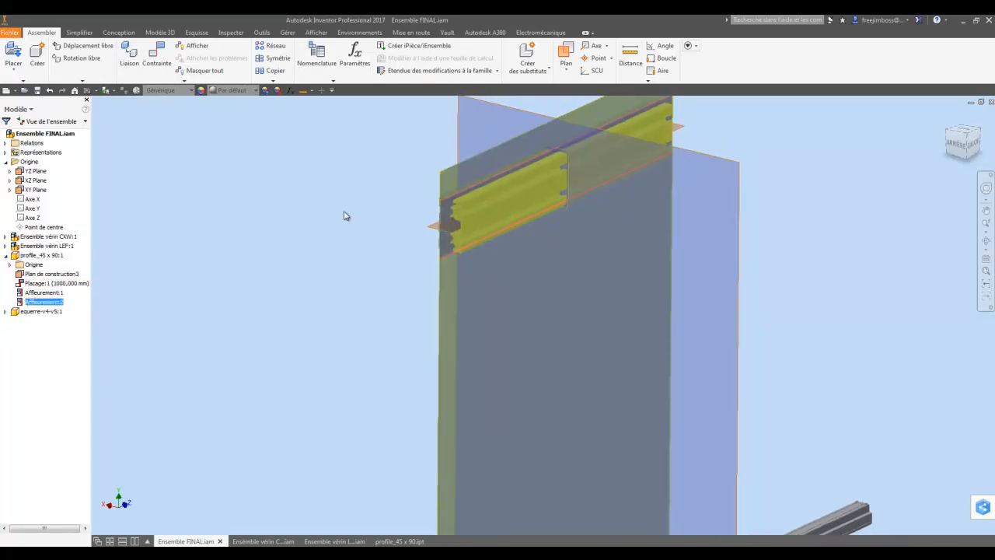
{"action": "left_click", "coordinate": [355, 223]}
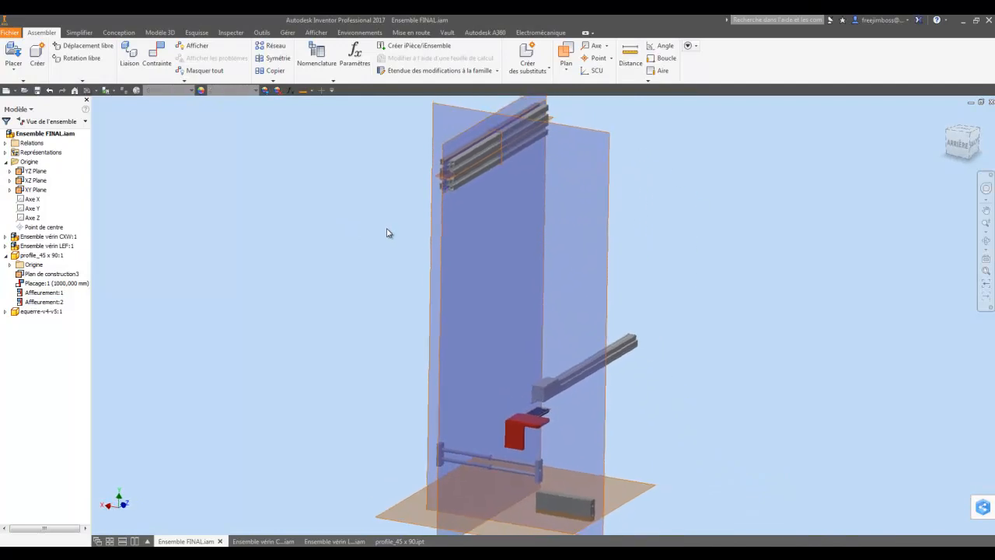
Step: Hide the assembly's YZ, XZ and XY origin planes together
{"action": "left_click", "coordinate": [34, 191]}
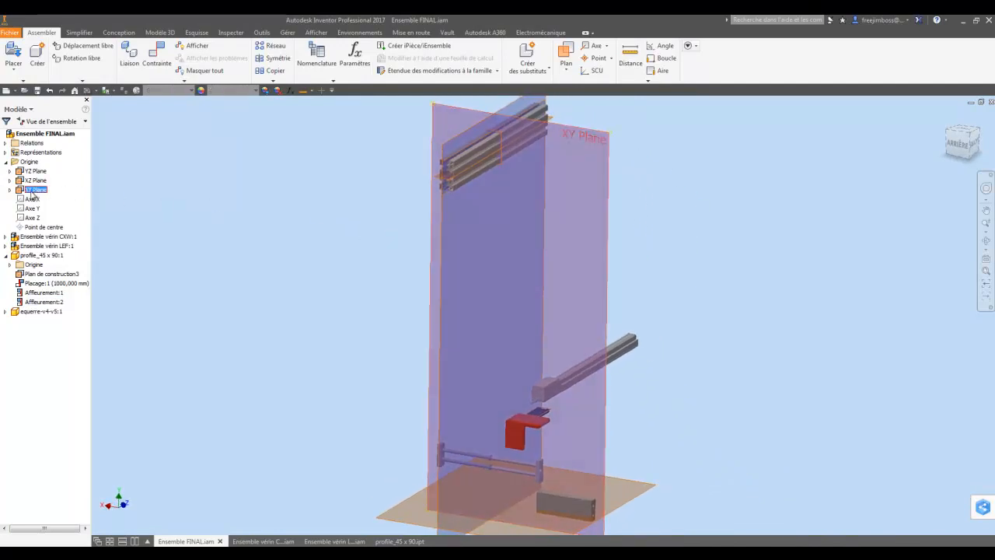
{"action": "left_click", "coordinate": [36, 180], "text": "ctrl"}
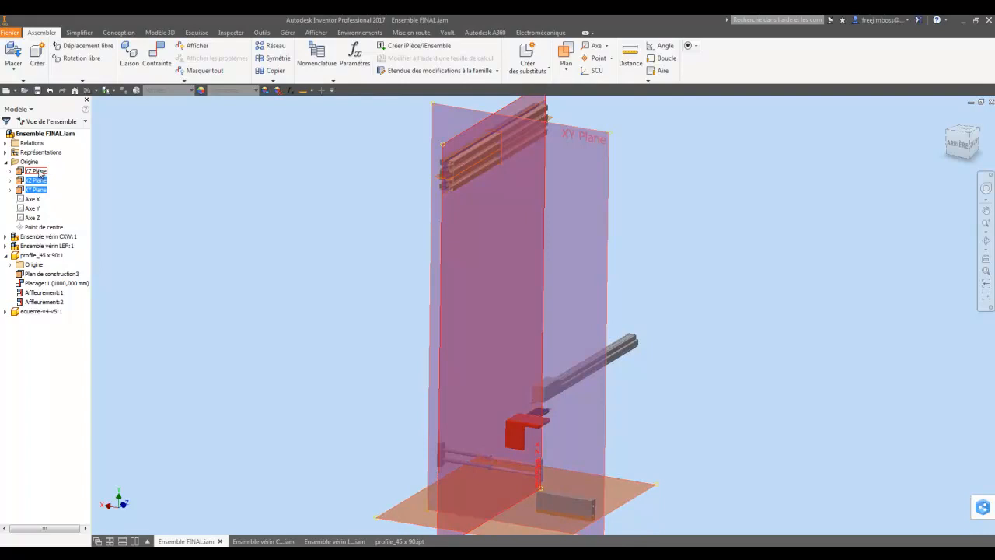
{"action": "right_click", "coordinate": [42, 177]}
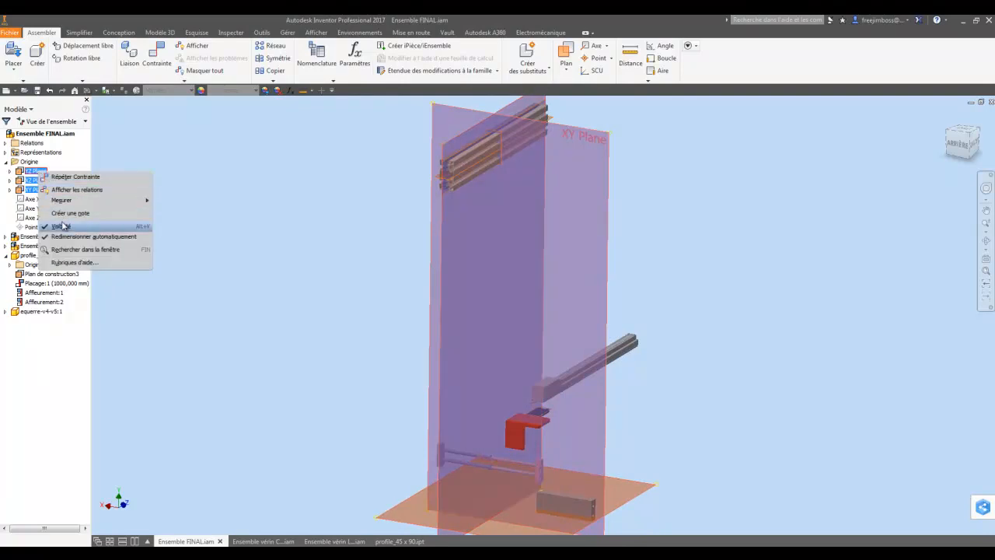
{"action": "left_click", "coordinate": [63, 225]}
Step: Move the LEF actuator up close to the 45 x 90 profile, exposing its underside for constraining
{"action": "left_click", "coordinate": [446, 164]}
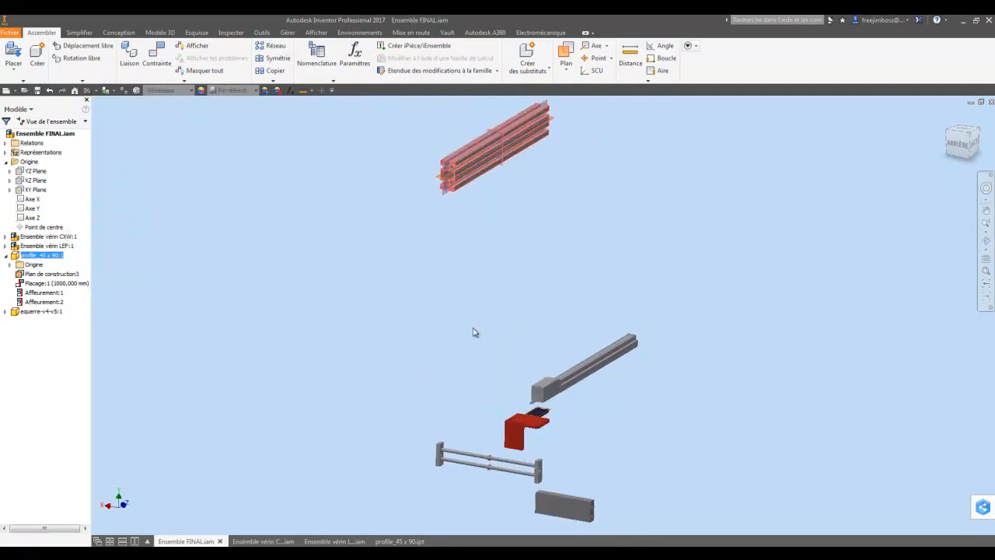
{"action": "left_click_drag", "start_coordinate": [558, 375], "coordinate": [528, 239]}
{"action": "left_click", "coordinate": [577, 221]}
{"action": "middle_click_drag", "start_coordinate": [573, 221], "coordinate": [564, 257]}
{"action": "scroll", "coordinate": [553, 233], "scroll_direction": "up", "scroll_amount": 5}
{"action": "middle_click_drag", "start_coordinate": [529, 191], "coordinate": [517, 245]}
{"action": "left_click_drag", "start_coordinate": [511, 364], "coordinate": [518, 316]}
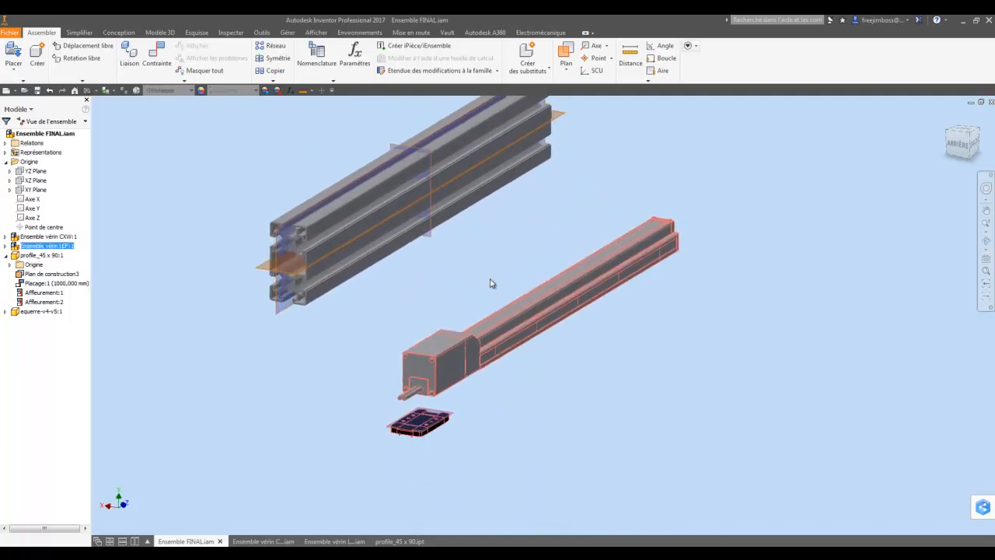
{"action": "middle_click_drag", "start_coordinate": [491, 285], "coordinate": [501, 273]}
{"action": "left_click", "coordinate": [354, 249]}
{"action": "middle_click_drag", "start_coordinate": [438, 271], "coordinate": [418, 260], "text": "shift"}
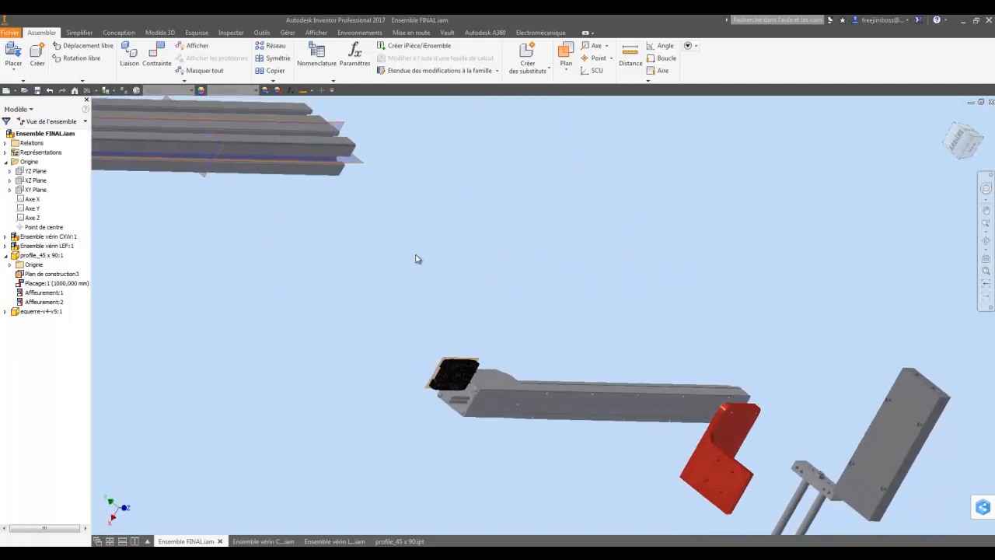
Step: Mate the LEF actuator body's underside with the profile's central side face at 0 mm offset
{"action": "left_click", "coordinate": [159, 58]}
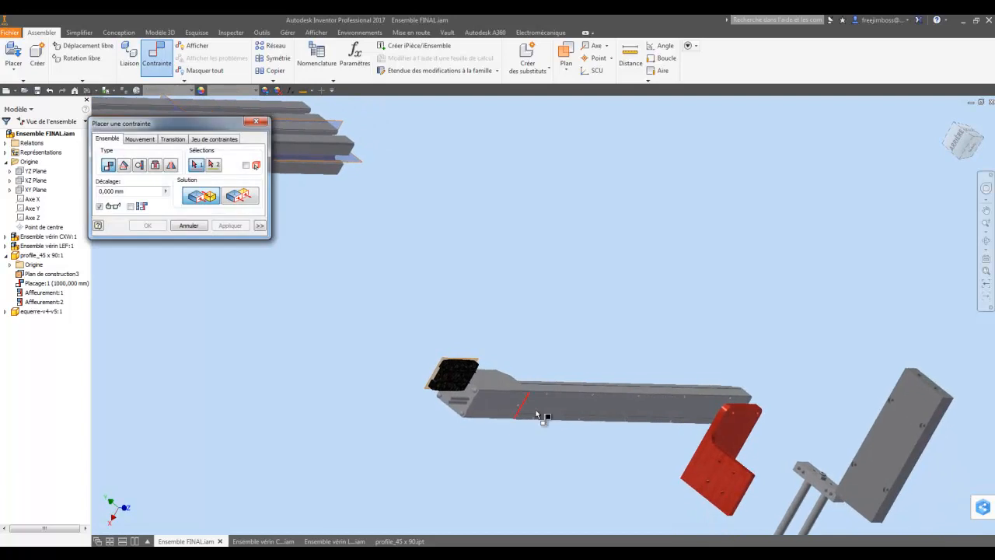
{"action": "scroll", "coordinate": [533, 400], "scroll_direction": "up", "scroll_amount": 6}
{"action": "scroll", "coordinate": [512, 451], "scroll_direction": "up", "scroll_amount": 2}
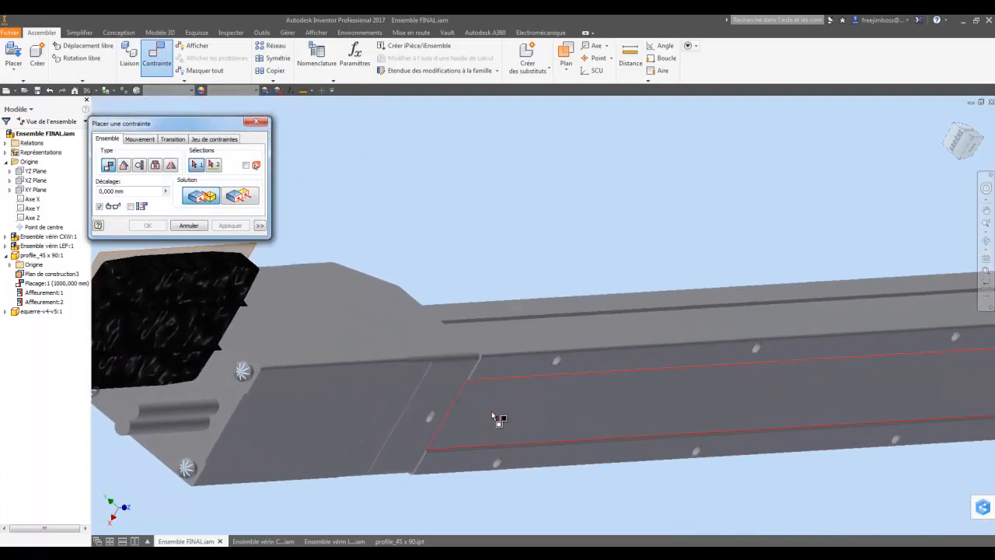
{"action": "left_click", "coordinate": [503, 365]}
{"action": "scroll", "coordinate": [498, 412], "scroll_direction": "down", "scroll_amount": 8}
{"action": "middle_click_drag", "start_coordinate": [460, 332], "coordinate": [399, 258], "text": "shift"}
{"action": "scroll", "coordinate": [373, 259], "scroll_direction": "up", "scroll_amount": 4}
{"action": "scroll", "coordinate": [363, 234], "scroll_direction": "up", "scroll_amount": 5}
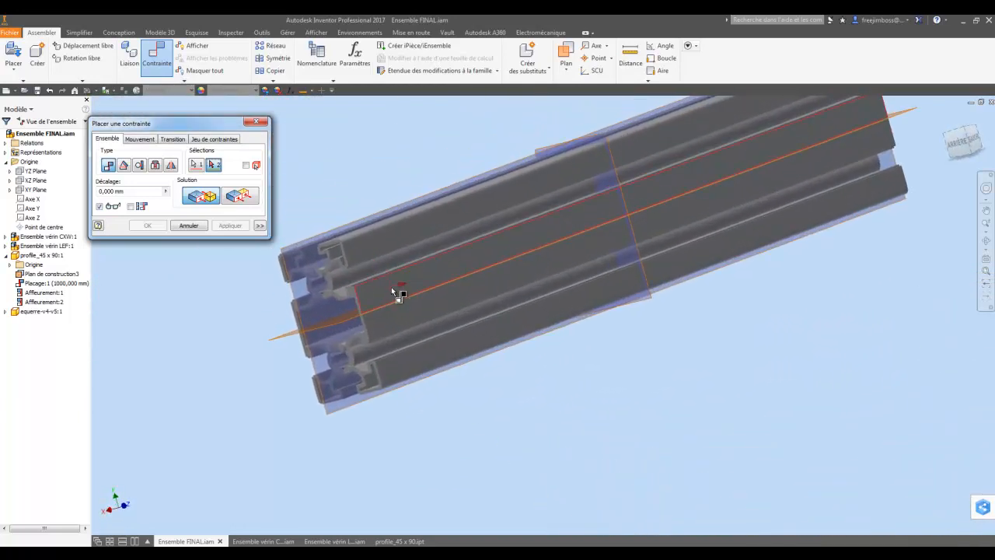
{"action": "left_click", "coordinate": [391, 287]}
{"action": "middle_click_drag", "start_coordinate": [413, 313], "coordinate": [419, 313], "text": "shift"}
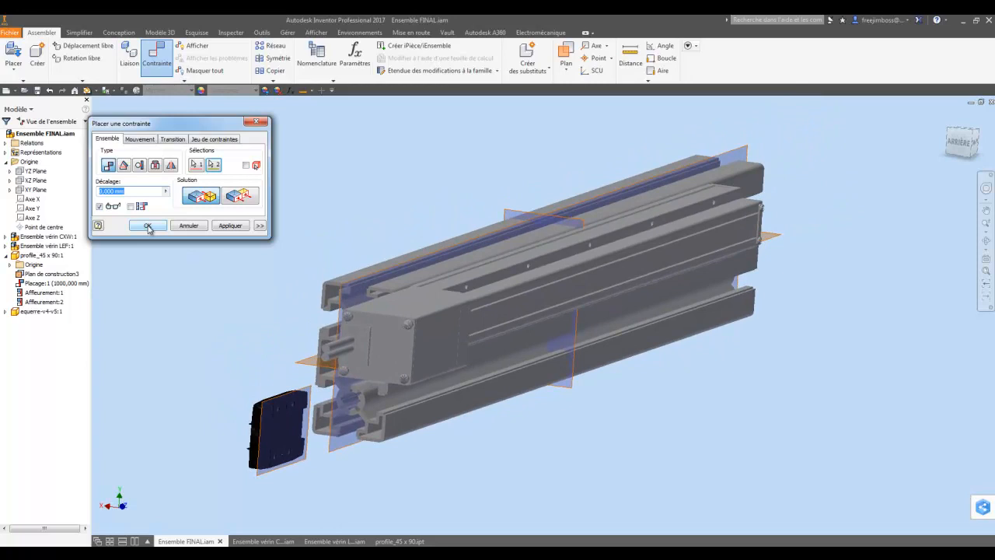
{"action": "left_click", "coordinate": [148, 226]}
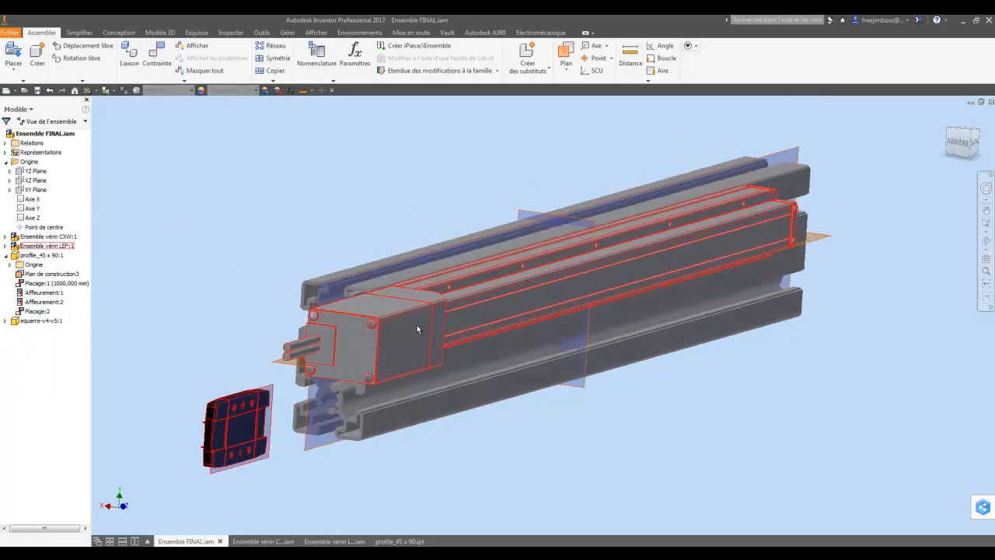
Step: Constrain the LEF actuator's end face flush with the profile's end face at 0 mm offset
{"action": "left_click_drag", "start_coordinate": [441, 322], "coordinate": [432, 338]}
{"action": "middle_click_drag", "start_coordinate": [432, 338], "coordinate": [647, 148], "text": "shift"}
{"action": "left_click", "coordinate": [647, 148]}
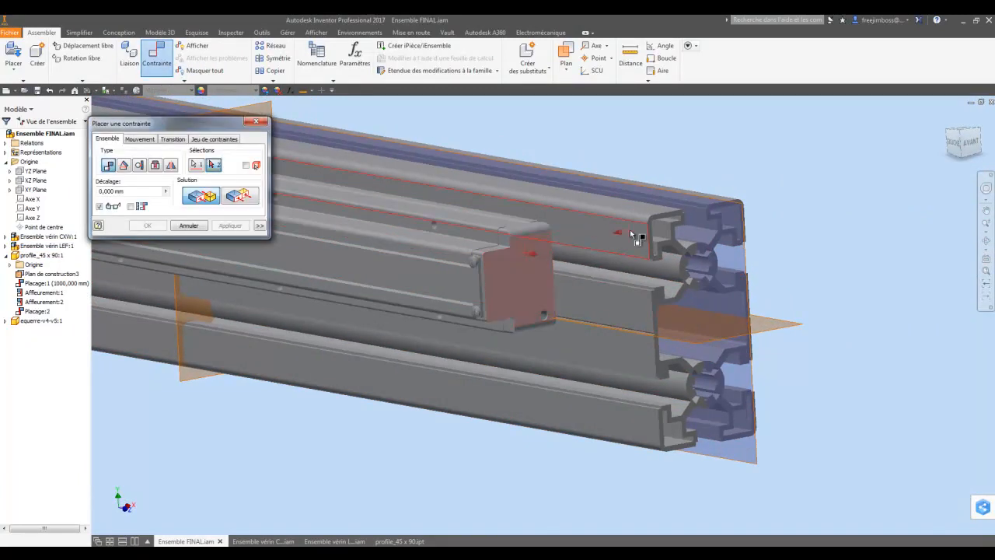
{"action": "left_click", "coordinate": [674, 246]}
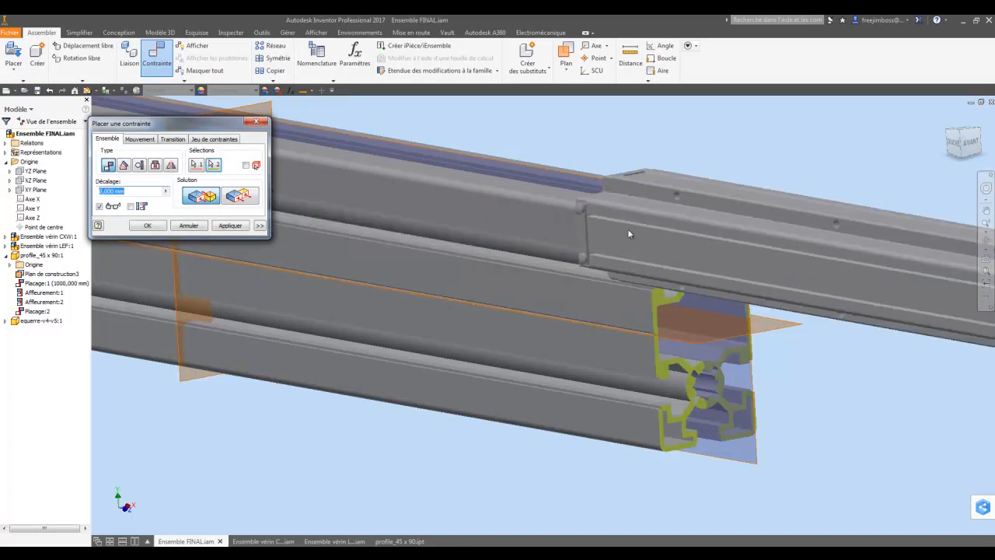
{"action": "scroll", "coordinate": [243, 199], "scroll_direction": "down", "scroll_amount": 5}
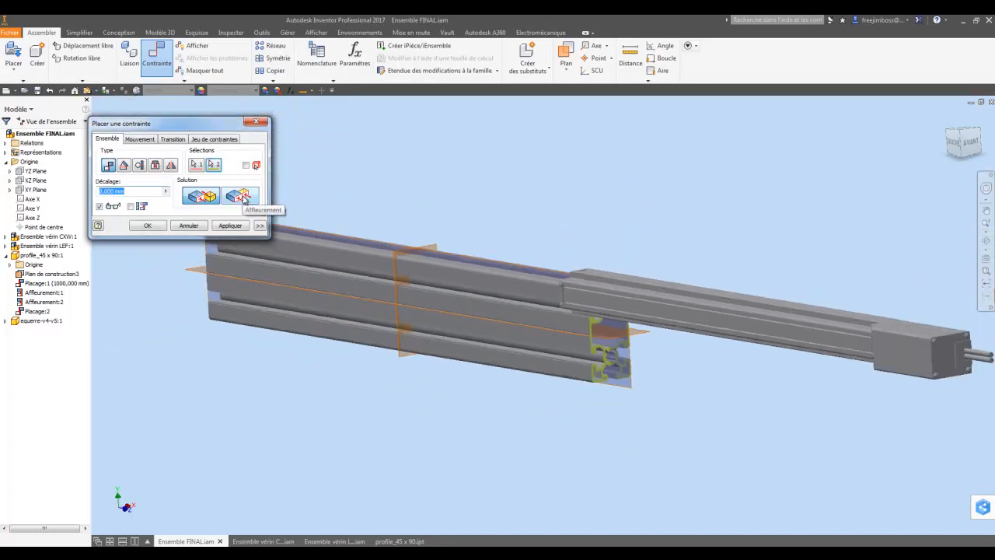
{"action": "left_click", "coordinate": [242, 198]}
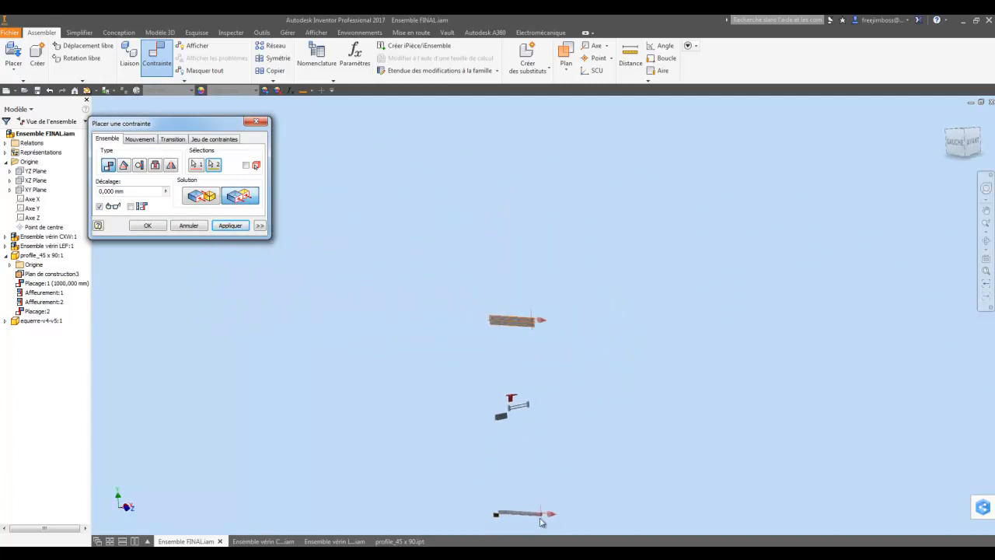
{"action": "left_click", "coordinate": [150, 225]}
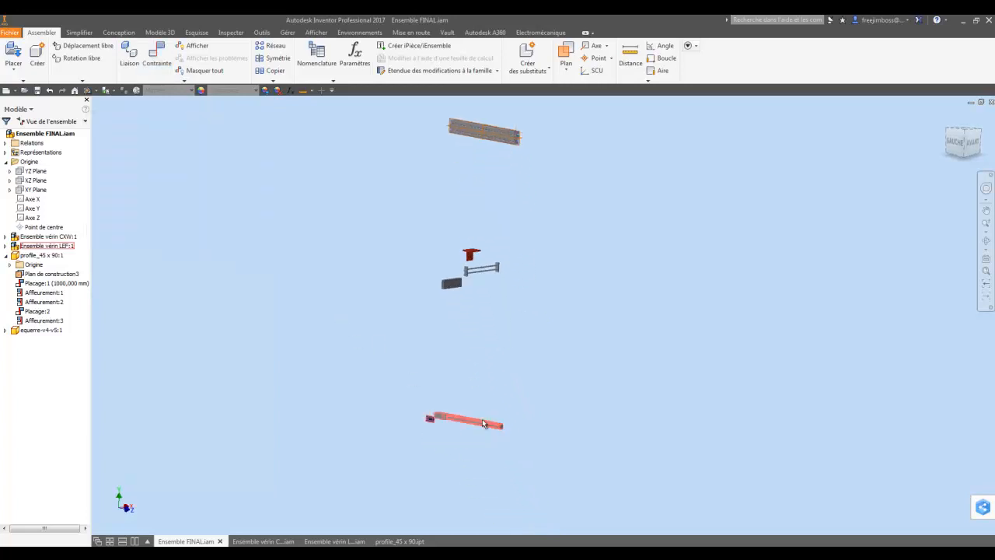
Step: Slide the LEF actuator back to just below the profile, checking its remaining vertical freedom
{"action": "middle_click_drag", "start_coordinate": [499, 168], "coordinate": [441, 328]}
{"action": "scroll", "coordinate": [443, 329], "scroll_direction": "down", "scroll_amount": 8}
{"action": "left_click_drag", "start_coordinate": [433, 346], "coordinate": [452, 335]}
{"action": "middle_click_drag", "start_coordinate": [476, 332], "coordinate": [548, 259], "text": "shift"}
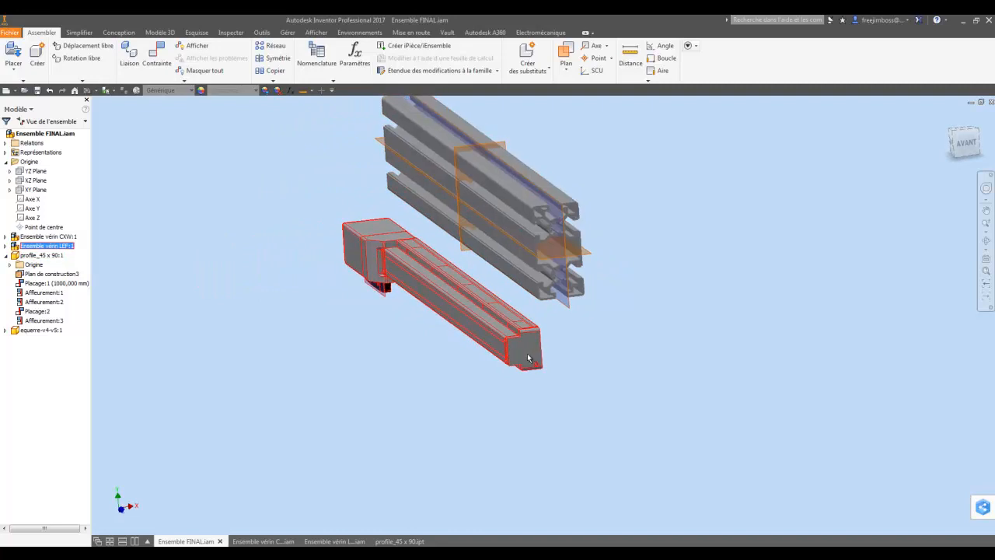
{"action": "left_click_drag", "start_coordinate": [495, 356], "coordinate": [389, 268]}
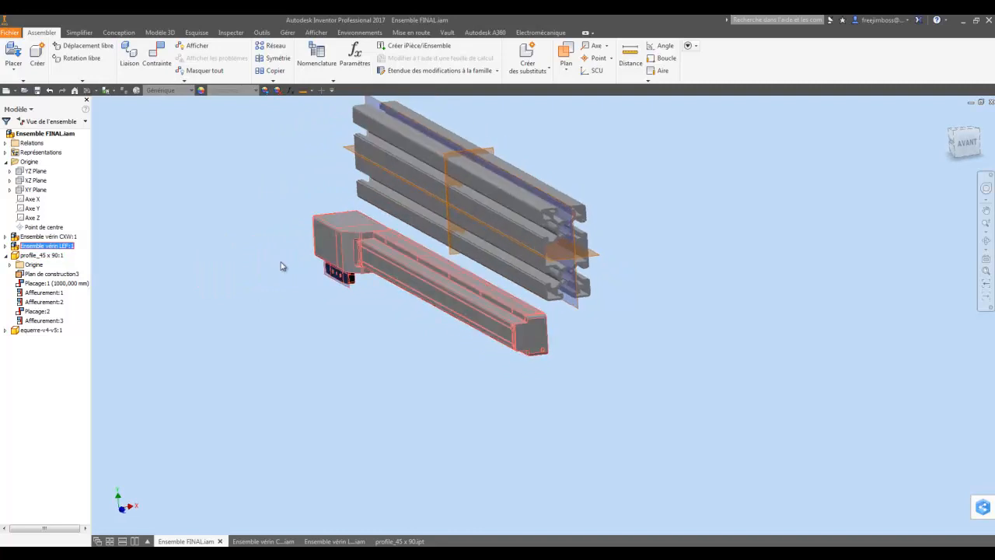
Step: In the Ensemble vérin LEF assembly, measure the distance between the motor housing's two opposite side faces
{"action": "left_click", "coordinate": [334, 540]}
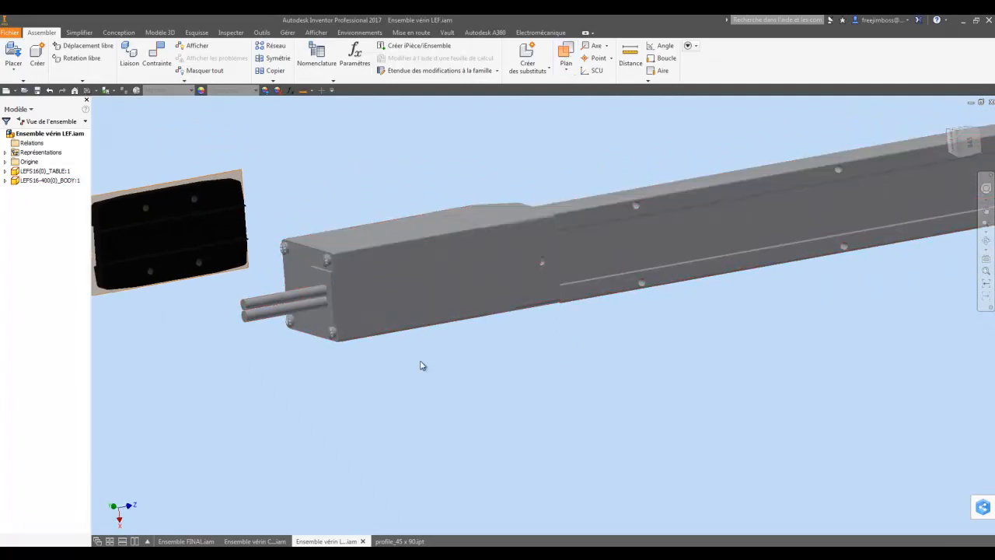
{"action": "left_click", "coordinate": [303, 91]}
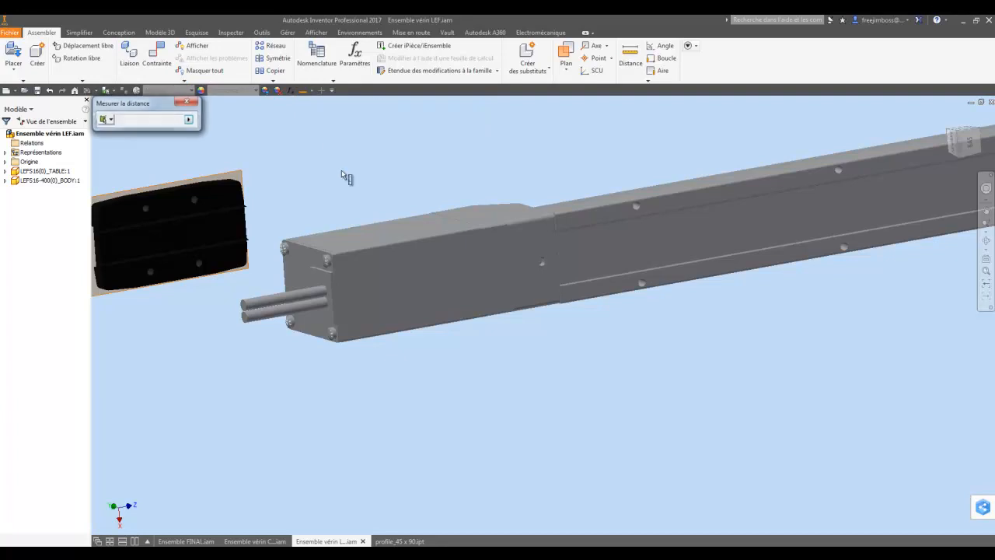
{"action": "left_click", "coordinate": [373, 242]}
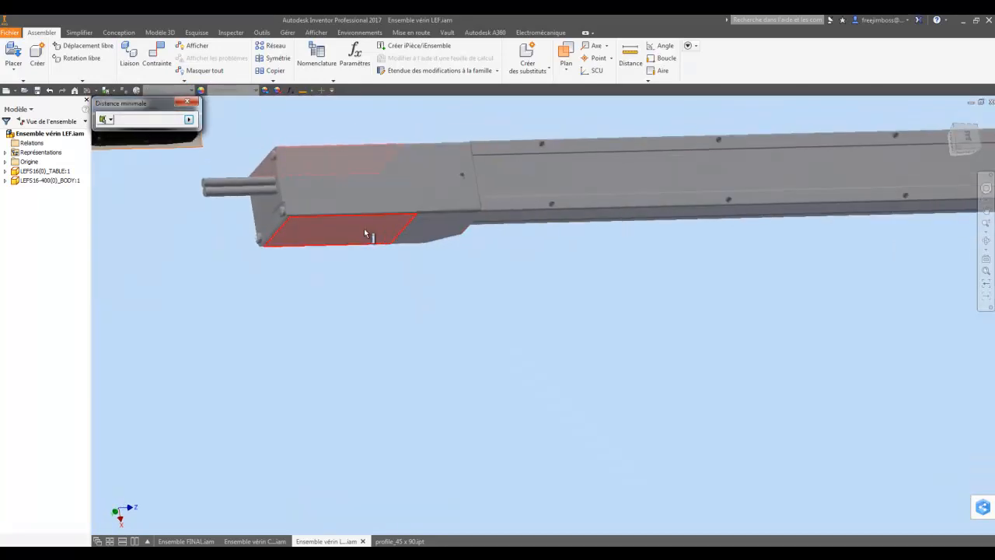
{"action": "left_click", "coordinate": [364, 236]}
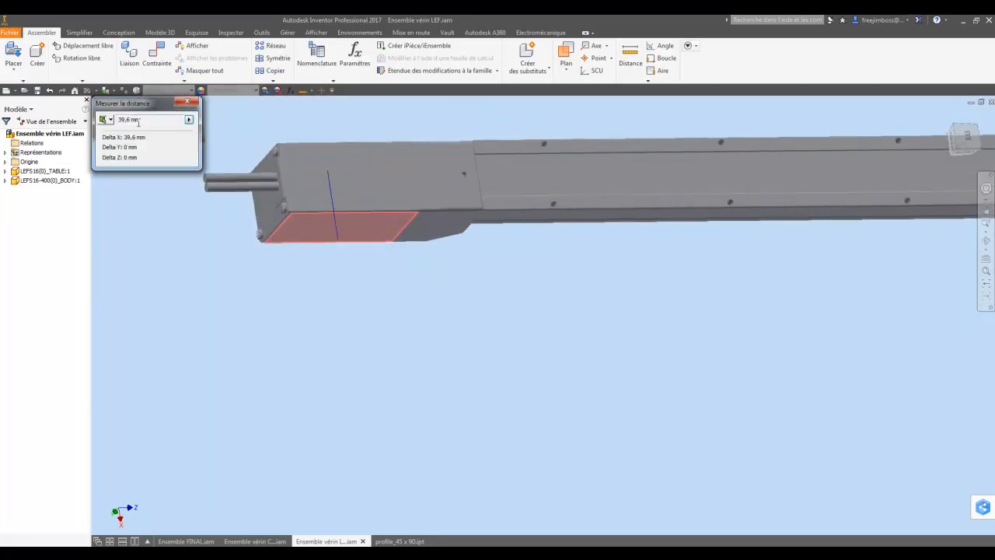
{"action": "left_click", "coordinate": [186, 103]}
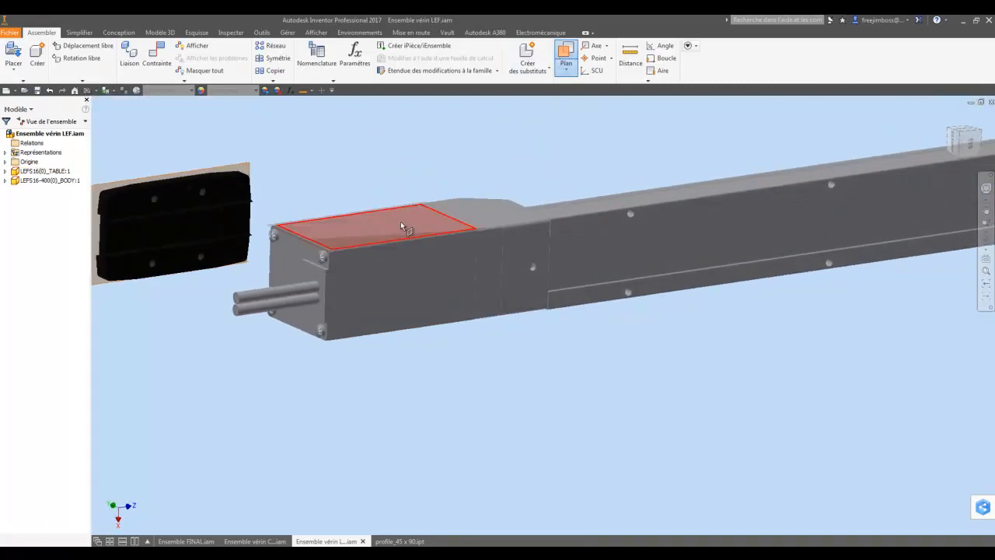
Step: Create a work plane offset -39.6/2 from the LEF motor housing's side face and return to Ensemble FINAL
{"action": "left_click_drag", "start_coordinate": [402, 230], "coordinate": [400, 247]}
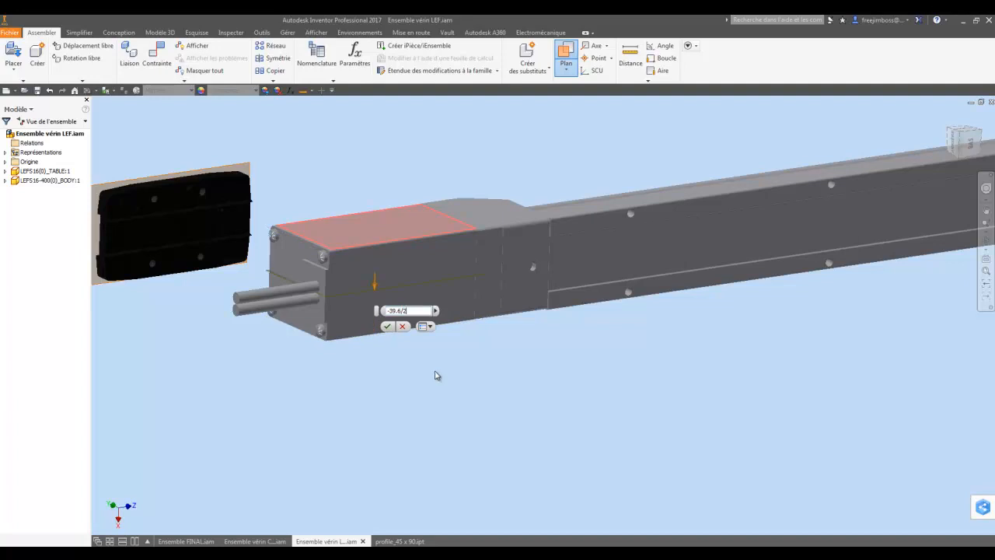
{"action": "scroll", "coordinate": [440, 311], "scroll_direction": "down", "scroll_amount": 3}
{"action": "middle_click_drag", "start_coordinate": [327, 322], "coordinate": [396, 326], "text": "shift"}
{"action": "middle_click_drag", "start_coordinate": [461, 189], "coordinate": [297, 437], "text": "shift"}
{"action": "left_click", "coordinate": [204, 541]}
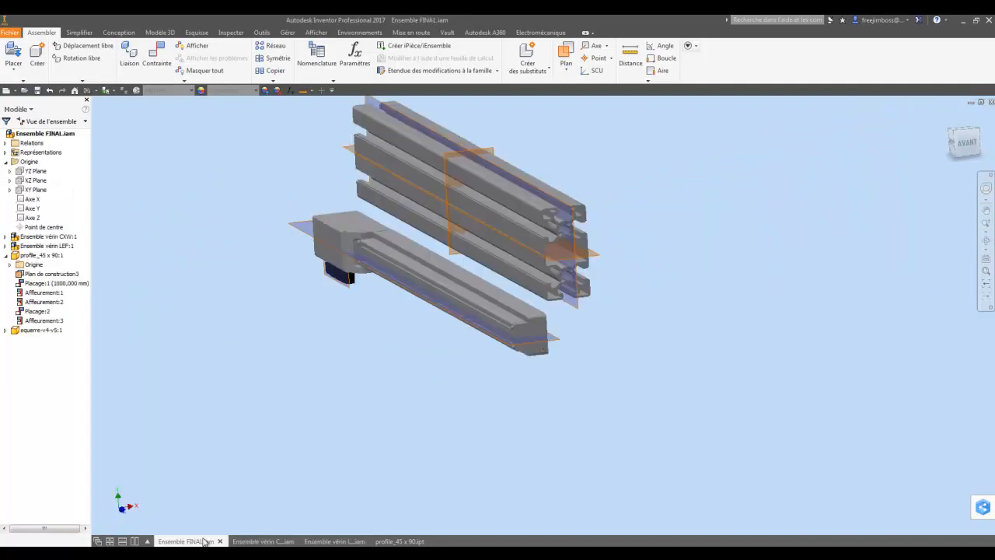
Step: Constrain the LEF actuator's lengthwise work plane to the profile's horizontal mid-plane with a mate at 0 mm offset
{"action": "left_click", "coordinate": [331, 270]}
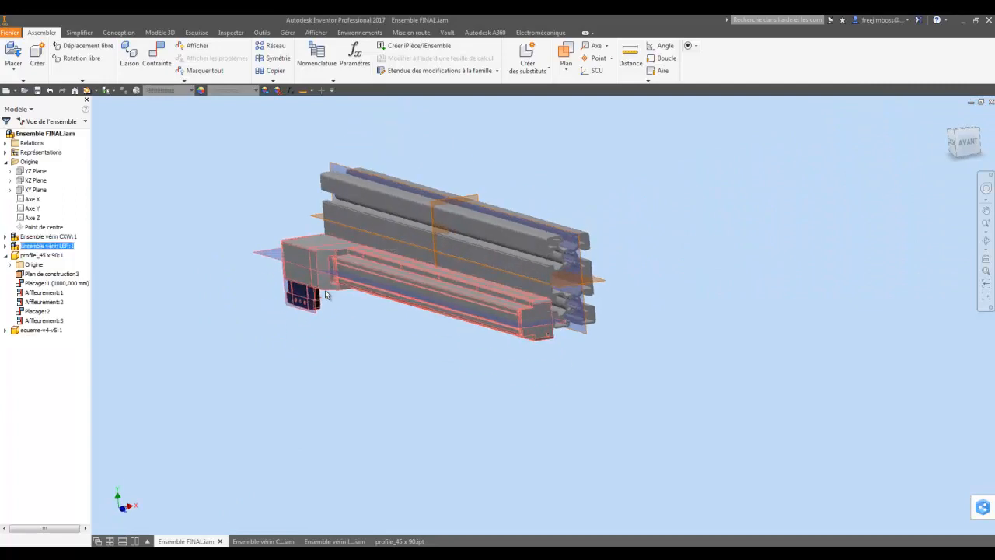
{"action": "left_click", "coordinate": [156, 53]}
{"action": "scroll", "coordinate": [302, 182], "scroll_direction": "up", "scroll_amount": 3}
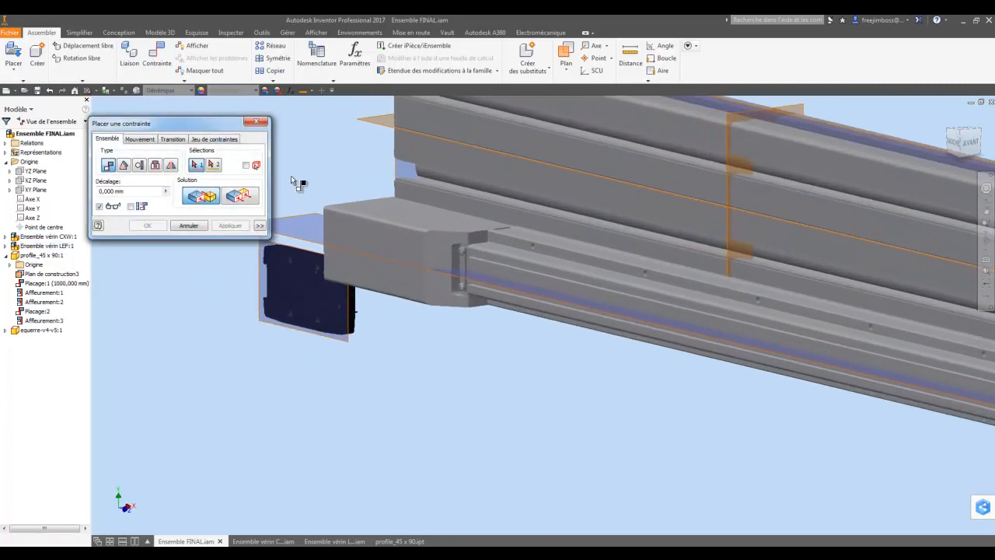
{"action": "left_click", "coordinate": [312, 241]}
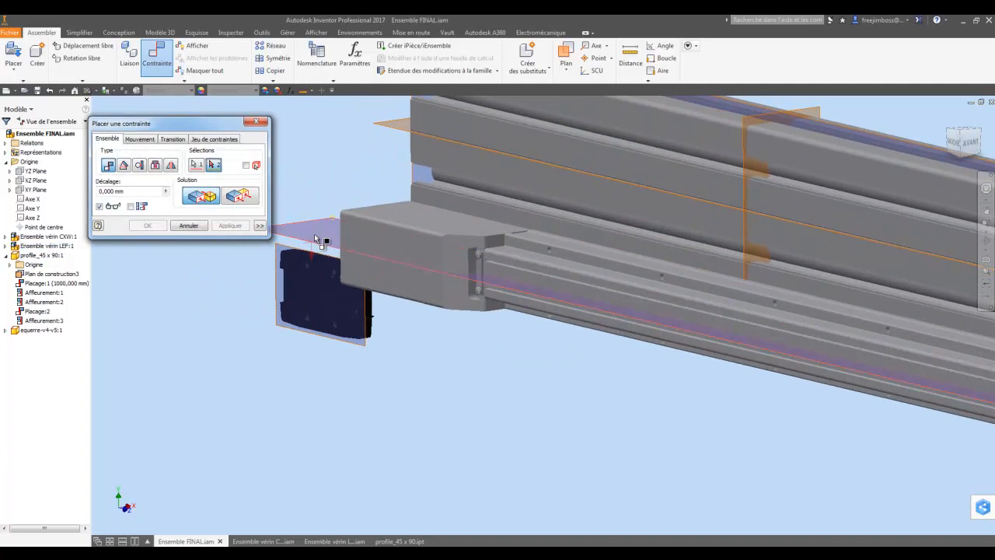
{"action": "left_click", "coordinate": [386, 126]}
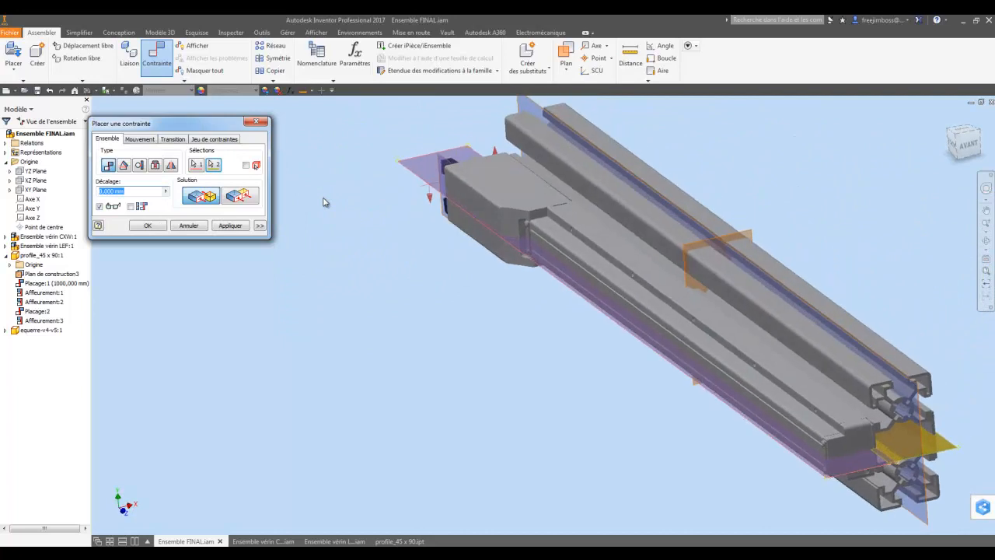
{"action": "left_click", "coordinate": [158, 226]}
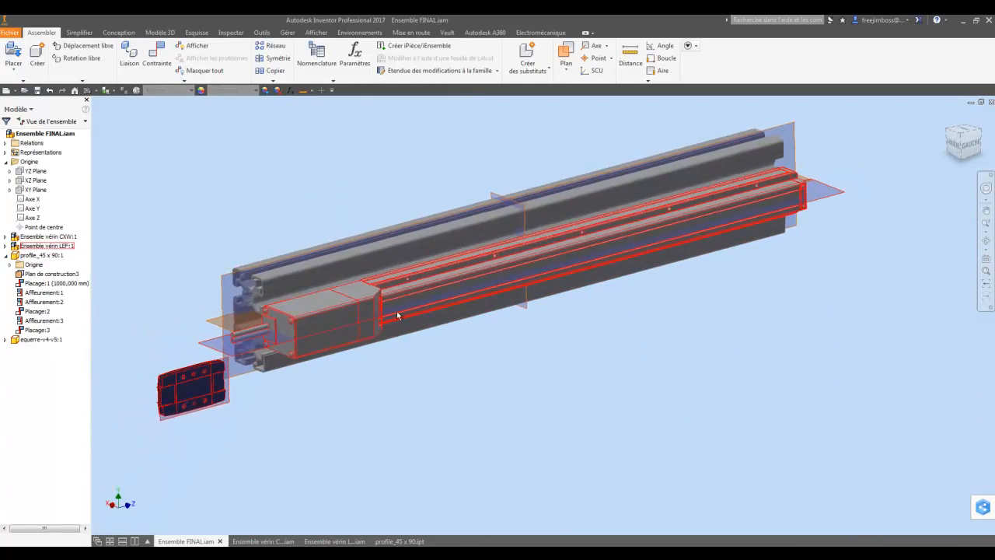
Step: In the Ensemble vérin LEF assembly, set the LEFS16(0)_TABLE component's appearance to Lisse - Jaune
{"action": "left_click", "coordinate": [313, 542]}
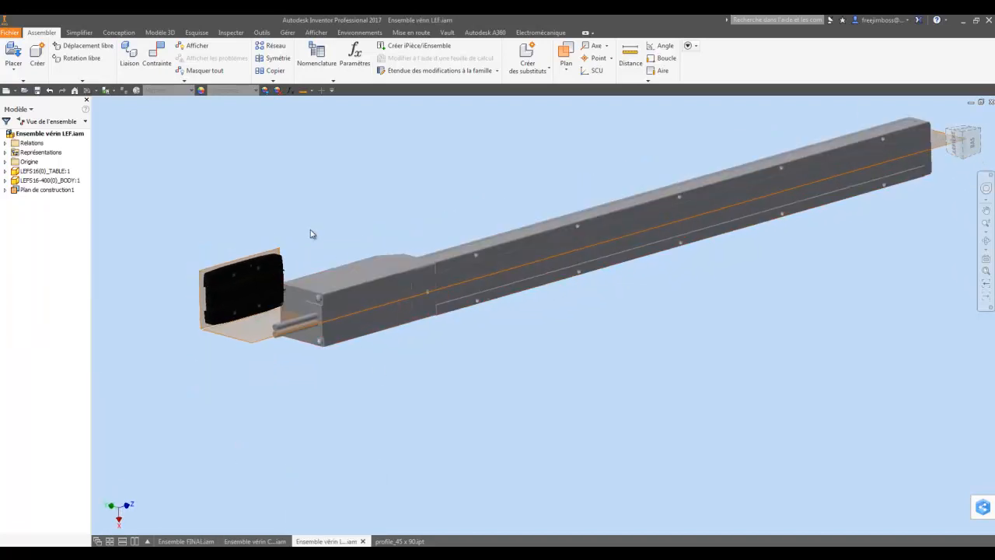
{"action": "left_click", "coordinate": [247, 279]}
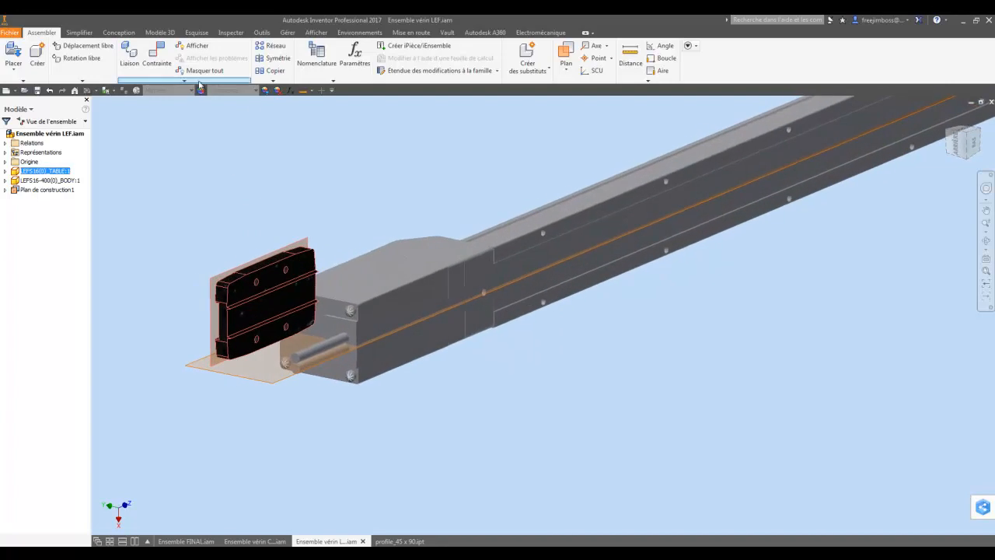
{"action": "left_click", "coordinate": [257, 90]}
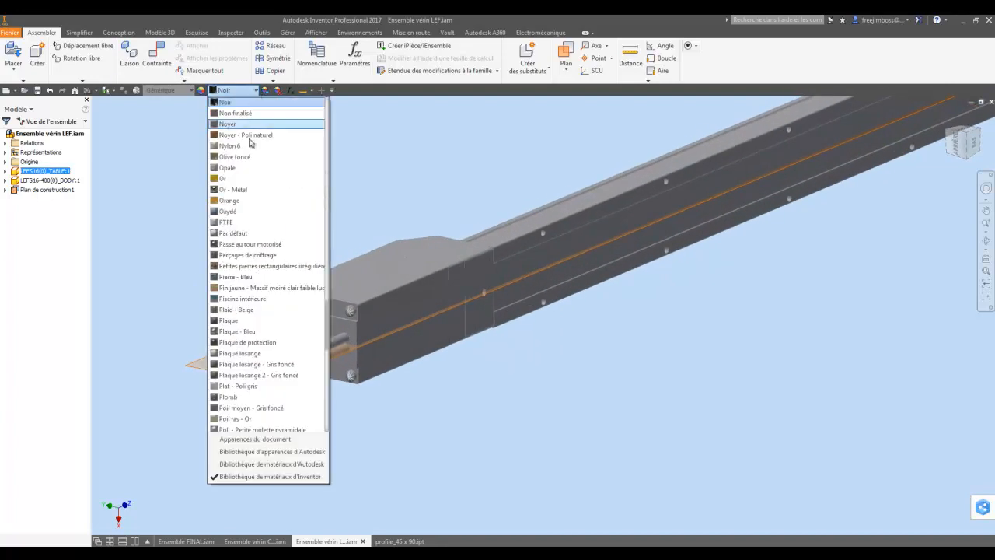
{"action": "scroll", "coordinate": [240, 182], "scroll_direction": "up", "scroll_amount": 7}
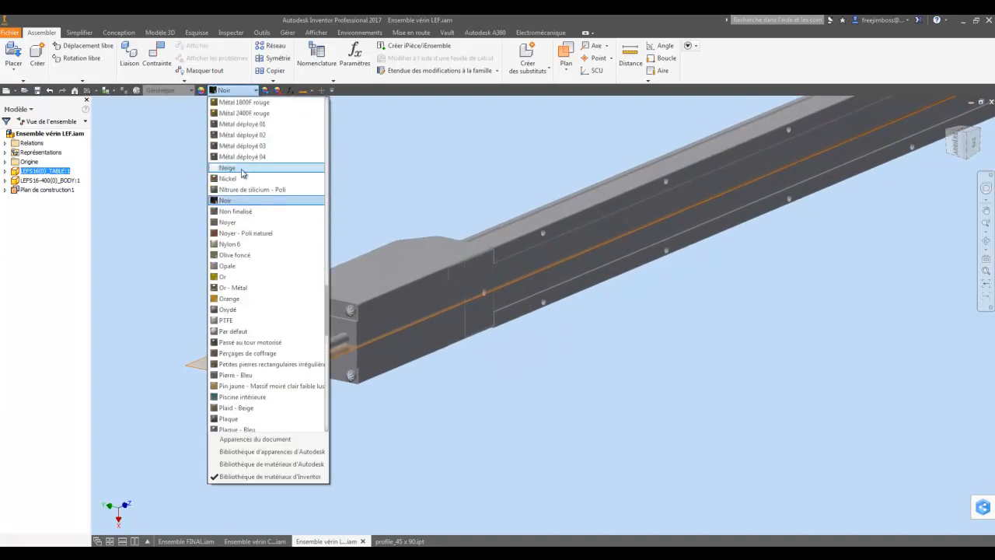
{"action": "scroll", "coordinate": [240, 175], "scroll_direction": "up", "scroll_amount": 2}
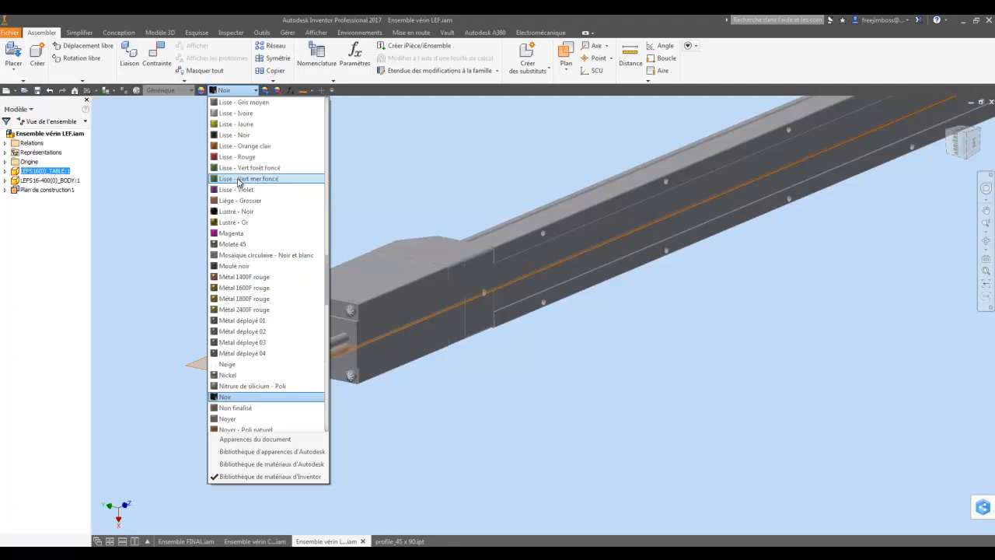
{"action": "left_click", "coordinate": [247, 127]}
{"action": "left_click", "coordinate": [249, 153]}
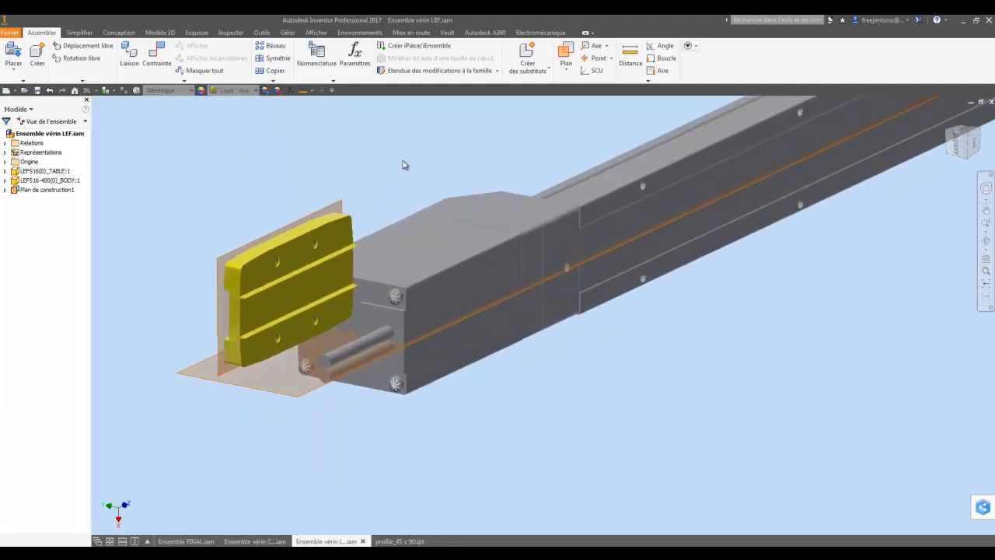
Step: Move the yellow table beside the grooved side of the actuator body and turn it with free rotation
{"action": "left_click_drag", "start_coordinate": [373, 250], "coordinate": [332, 227]}
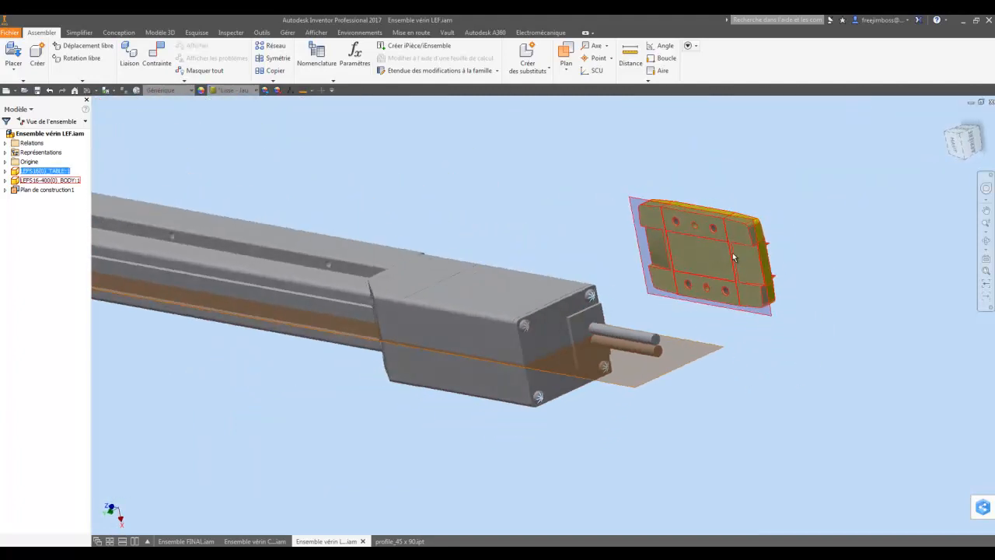
{"action": "left_click_drag", "start_coordinate": [750, 241], "coordinate": [309, 348]}
{"action": "left_click_drag", "start_coordinate": [627, 292], "coordinate": [560, 321]}
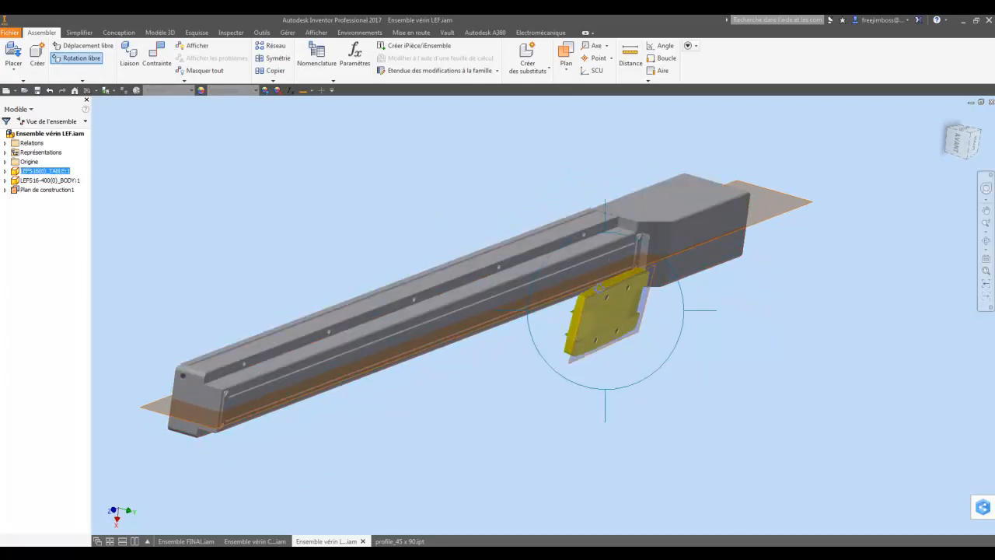
{"action": "key", "text": "Escape"}
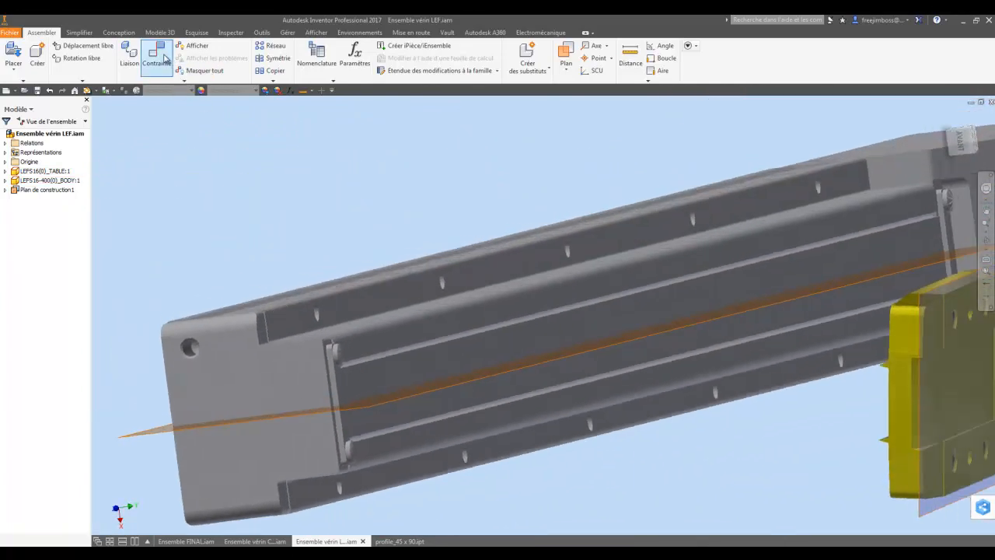
Step: Mate an inner ridge edge of the yellow table with the body's lower guide groove edge at 0 mm offset
{"action": "left_click", "coordinate": [159, 56]}
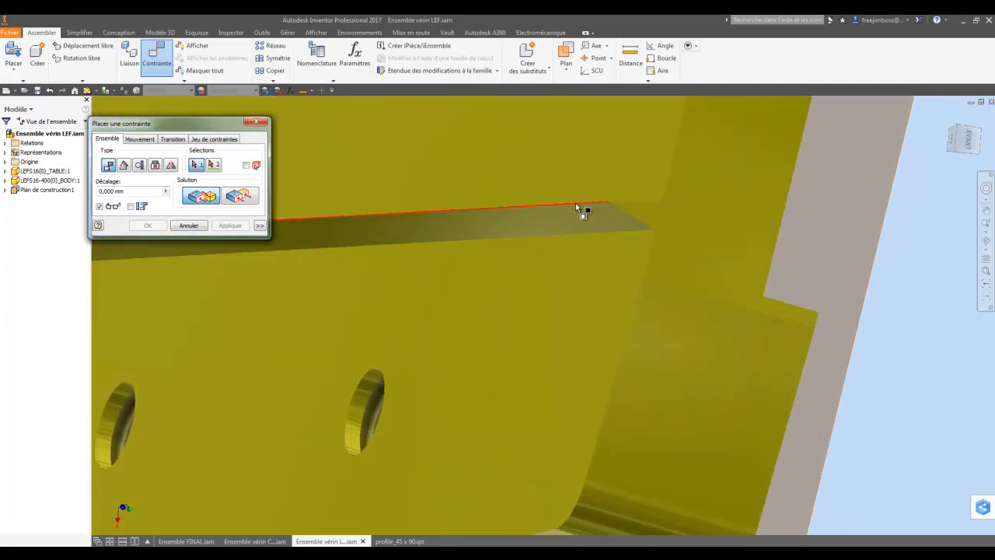
{"action": "left_click", "coordinate": [575, 203]}
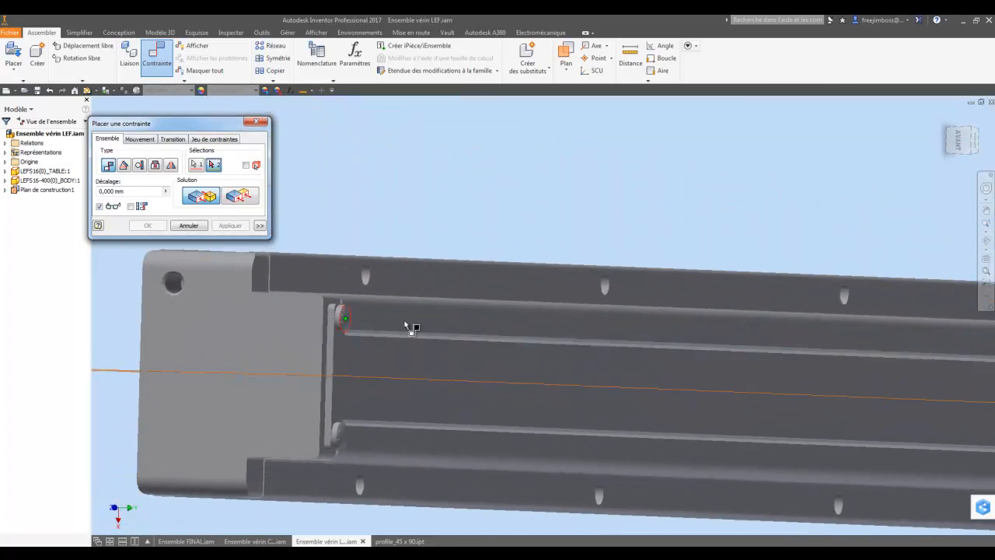
{"action": "middle_click_drag", "start_coordinate": [391, 423], "coordinate": [386, 354]}
{"action": "scroll", "coordinate": [382, 353], "scroll_direction": "up", "scroll_amount": 5}
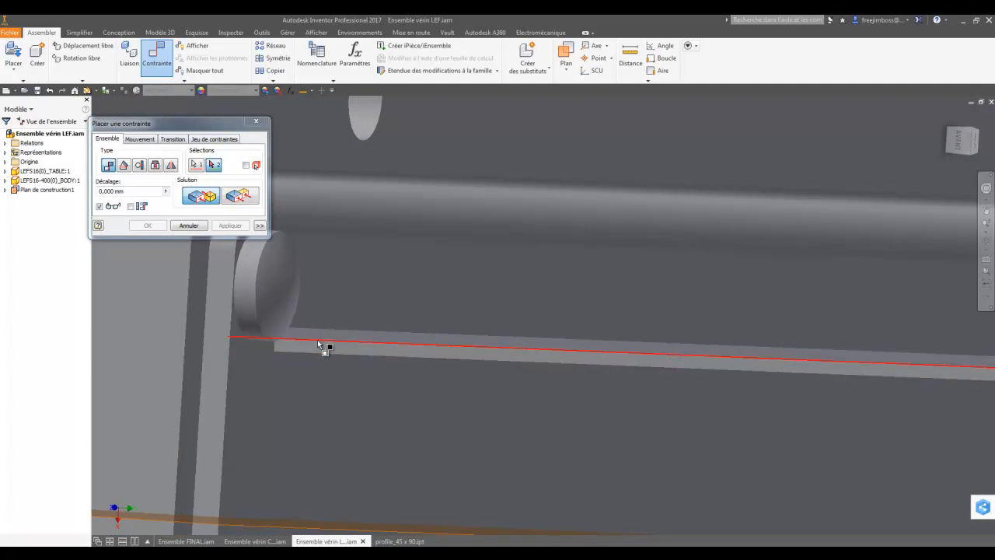
{"action": "left_click", "coordinate": [319, 344]}
{"action": "scroll", "coordinate": [336, 351], "scroll_direction": "down", "scroll_amount": 6}
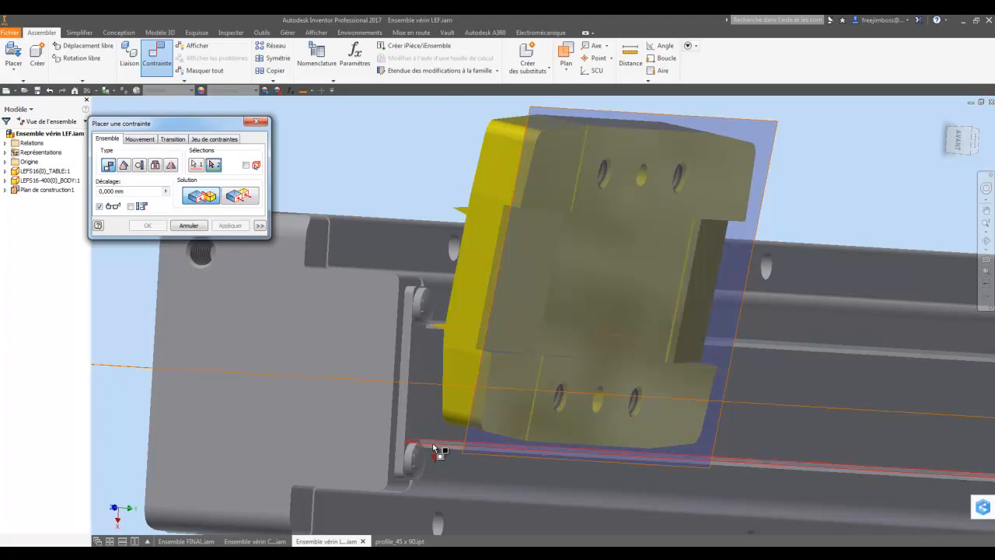
{"action": "left_click", "coordinate": [435, 448]}
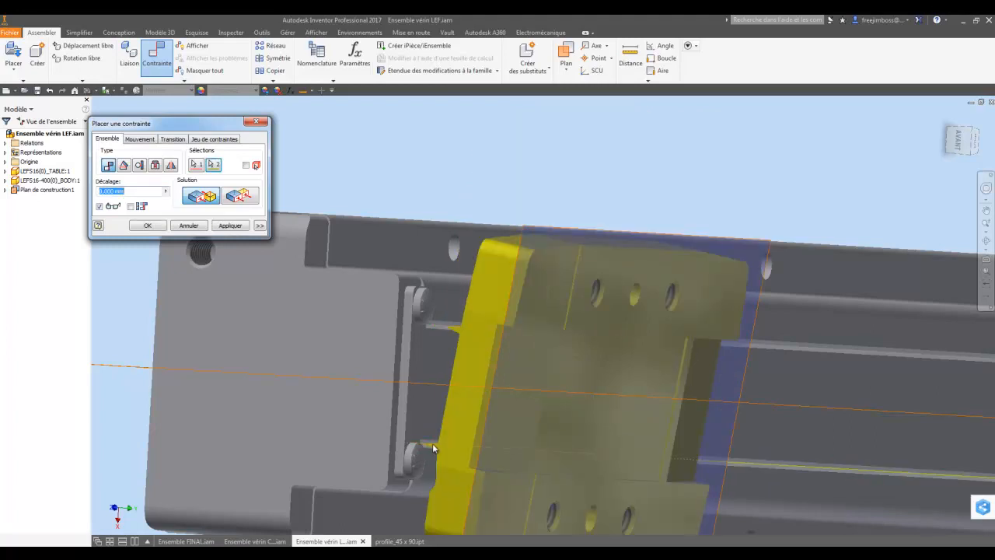
{"action": "left_click", "coordinate": [159, 227]}
Step: Ground the LEFS16-400(0)_BODY component and move the yellow table to check its remaining freedom
{"action": "left_click_drag", "start_coordinate": [477, 269], "coordinate": [520, 325]}
{"action": "scroll", "coordinate": [520, 322], "scroll_direction": "up", "scroll_amount": 2}
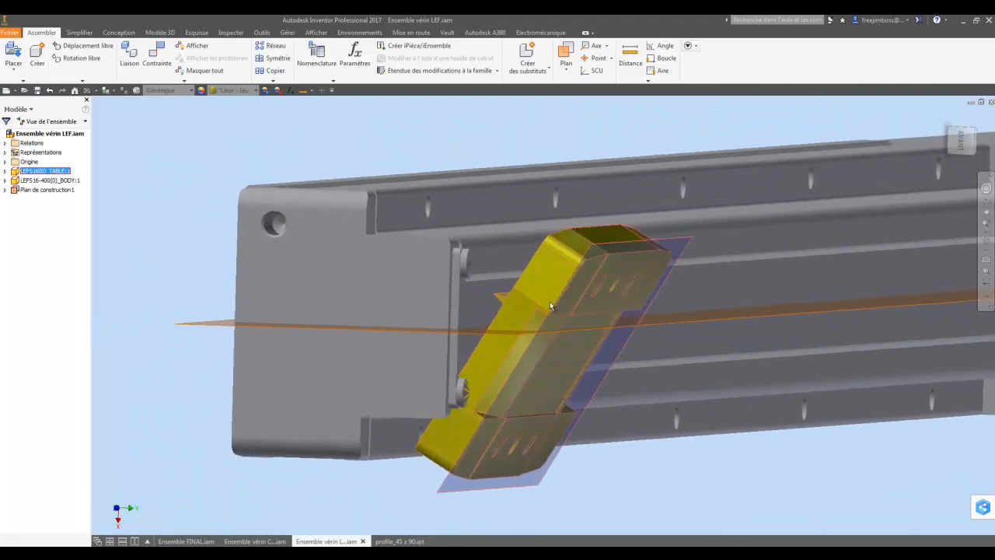
{"action": "left_click_drag", "start_coordinate": [559, 298], "coordinate": [551, 250]}
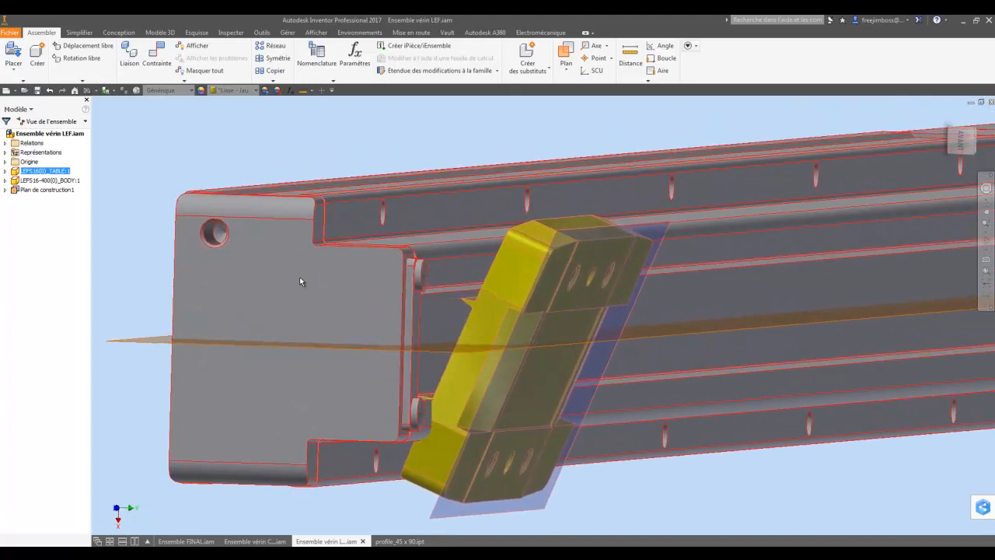
{"action": "left_click", "coordinate": [300, 280]}
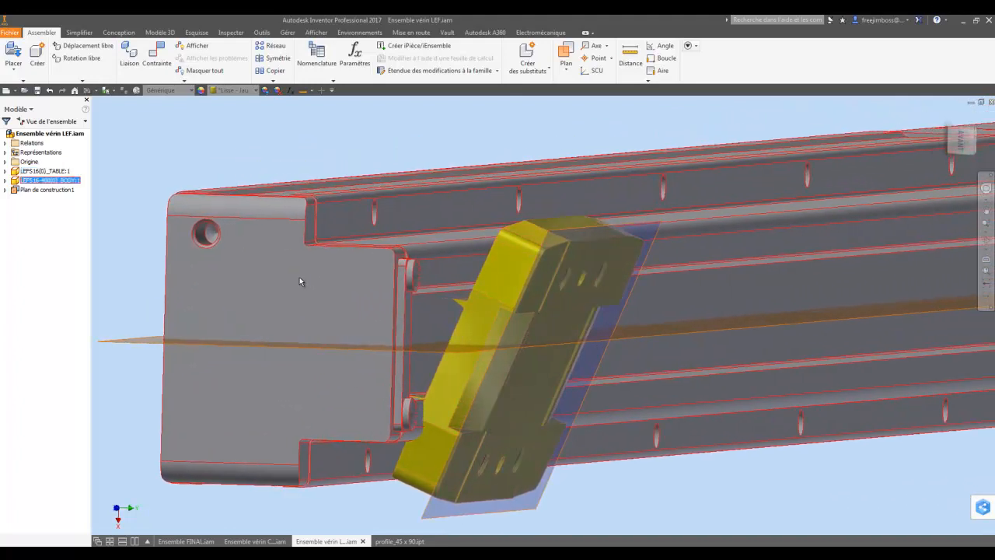
{"action": "right_click", "coordinate": [67, 183]}
{"action": "left_click", "coordinate": [115, 417]}
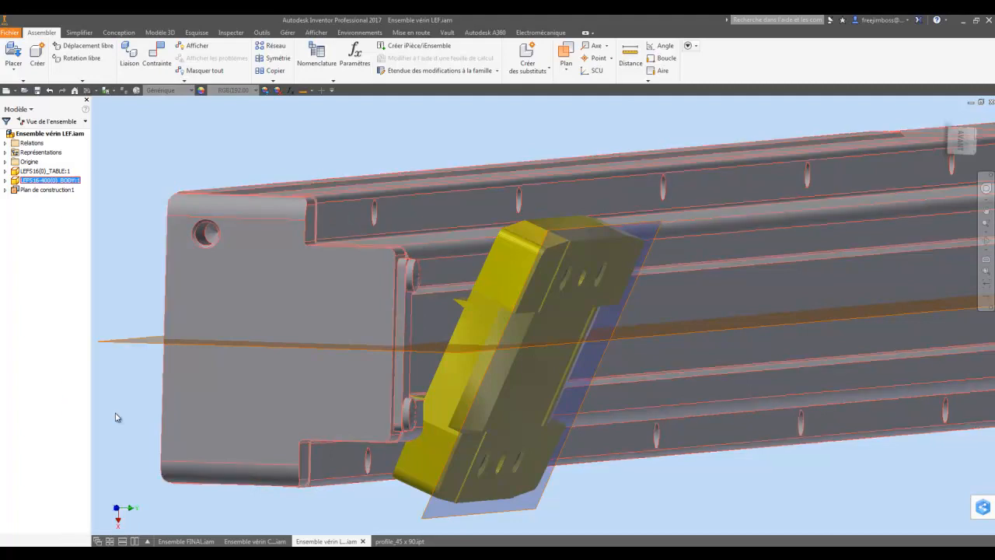
{"action": "left_click_drag", "start_coordinate": [513, 291], "coordinate": [546, 307]}
{"action": "left_click_drag", "start_coordinate": [508, 278], "coordinate": [544, 303]}
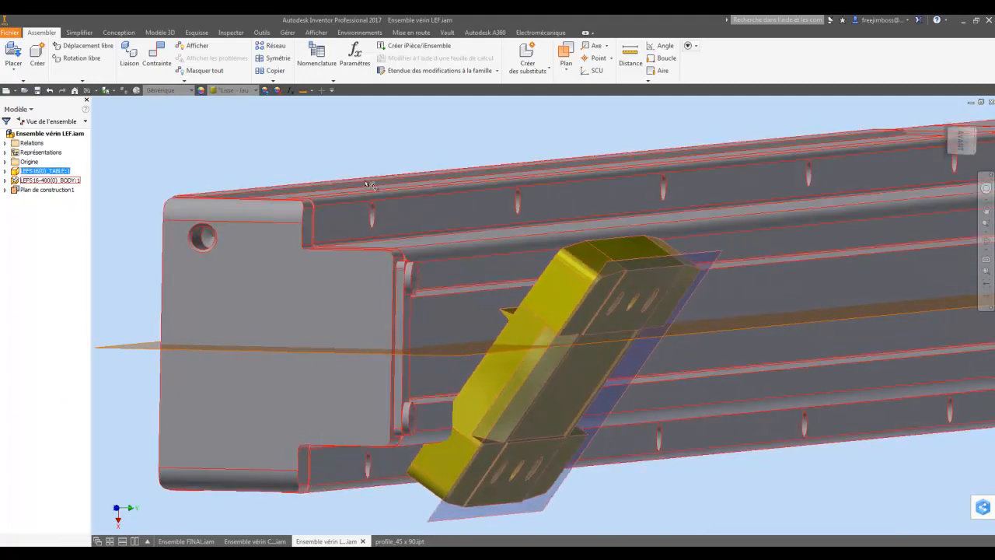
Step: Mate the yellow table's other inner ridge edge with the body's upper guide groove edge at 0 mm offset
{"action": "left_click", "coordinate": [164, 69]}
{"action": "scroll", "coordinate": [466, 256], "scroll_direction": "up", "scroll_amount": 10}
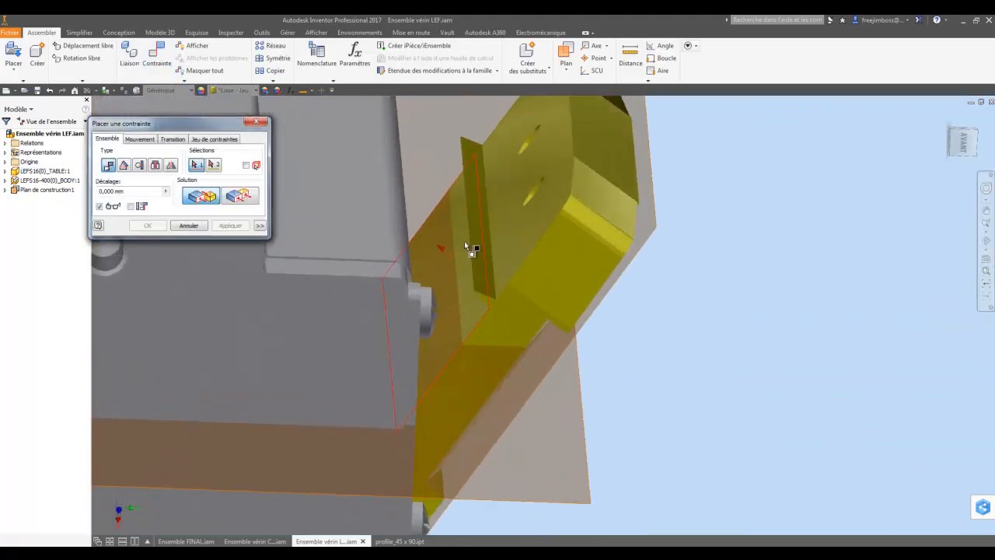
{"action": "scroll", "coordinate": [479, 266], "scroll_direction": "up", "scroll_amount": 3}
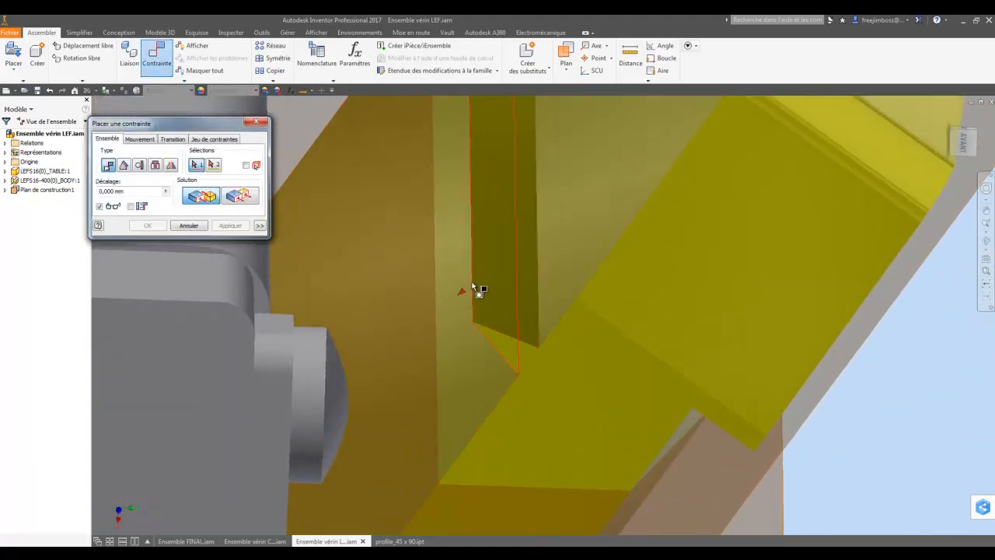
{"action": "middle_click_drag", "start_coordinate": [462, 281], "coordinate": [315, 311], "text": "shift"}
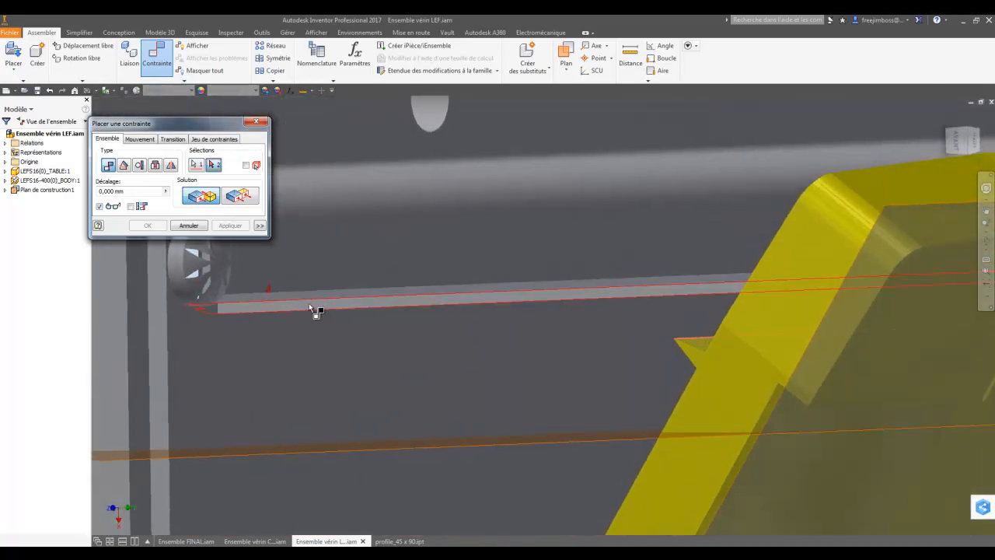
{"action": "scroll", "coordinate": [289, 300], "scroll_direction": "up", "scroll_amount": 3}
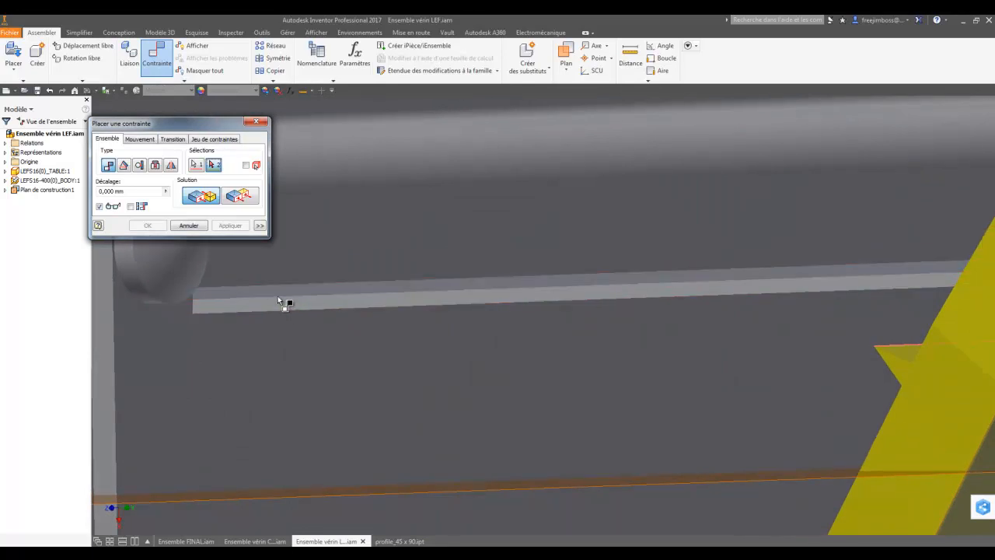
{"action": "left_click", "coordinate": [278, 298]}
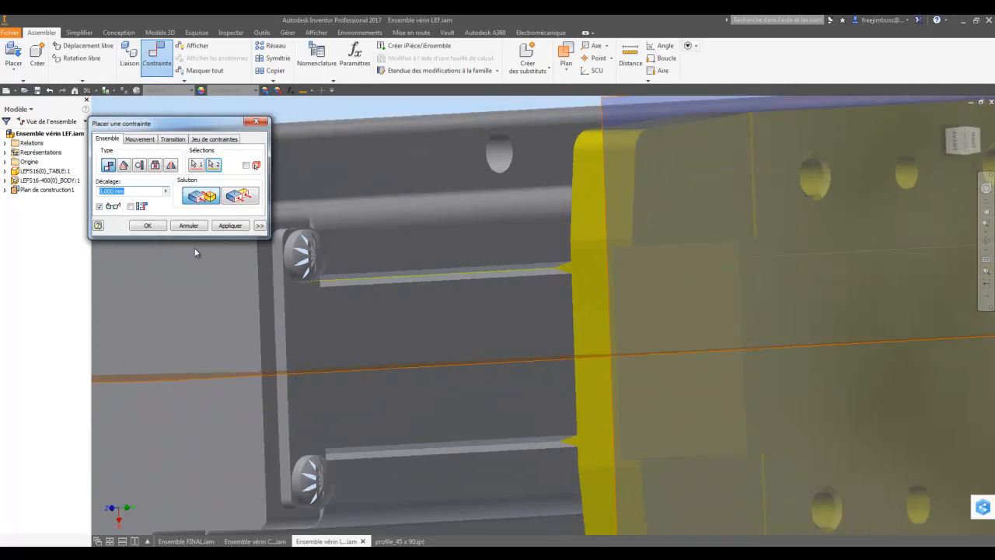
{"action": "scroll", "coordinate": [195, 252], "scroll_direction": "down", "scroll_amount": 3}
{"action": "left_click", "coordinate": [155, 227]}
Step: Slide the yellow table along the actuator body to check its travel, and return to the Ensemble FINAL assembly
{"action": "left_click_drag", "start_coordinate": [513, 241], "coordinate": [487, 233]}
{"action": "scroll", "coordinate": [512, 224], "scroll_direction": "down", "scroll_amount": 4}
{"action": "left_click_drag", "start_coordinate": [466, 293], "coordinate": [510, 276]}
{"action": "scroll", "coordinate": [499, 317], "scroll_direction": "down", "scroll_amount": 3}
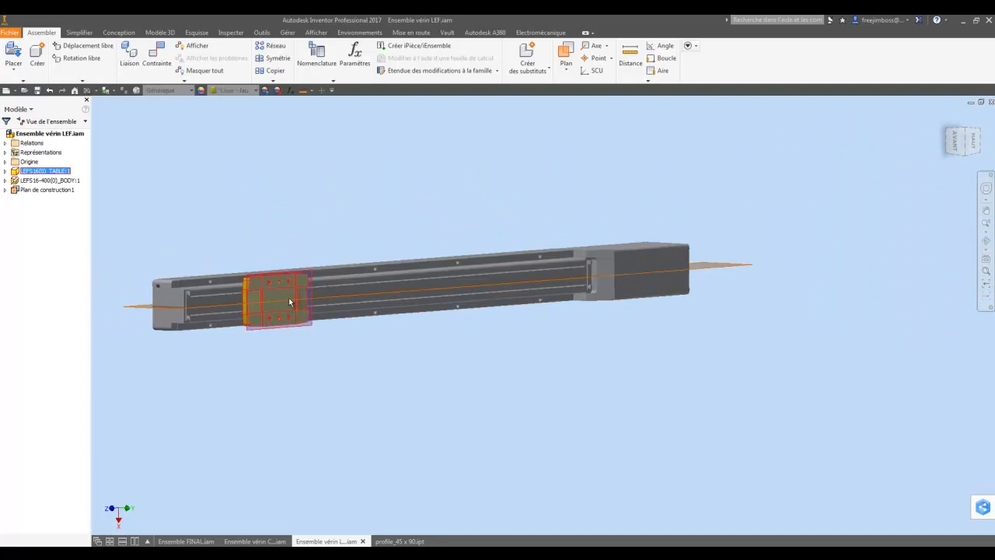
{"action": "middle_click_drag", "start_coordinate": [513, 284], "coordinate": [722, 229], "text": "shift"}
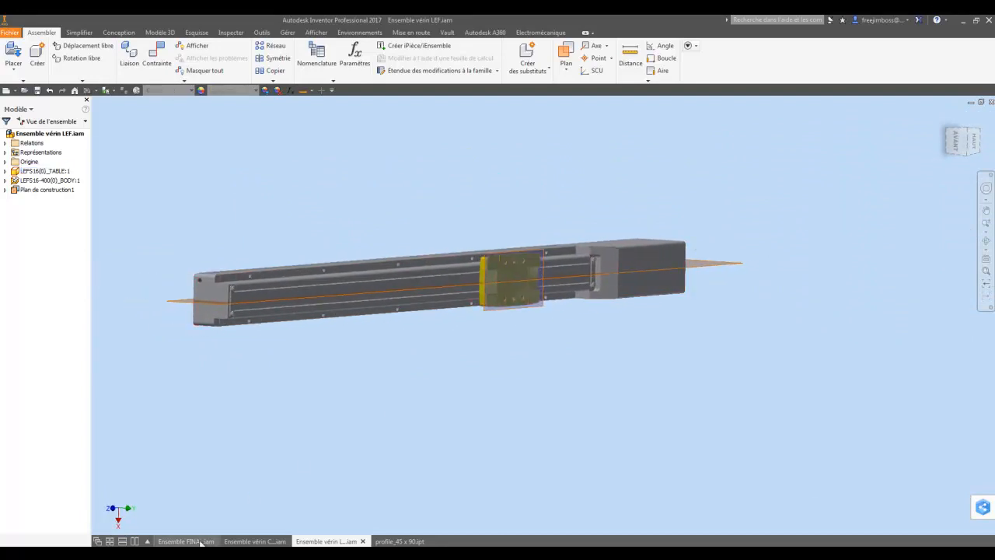
{"action": "left_click", "coordinate": [186, 541]}
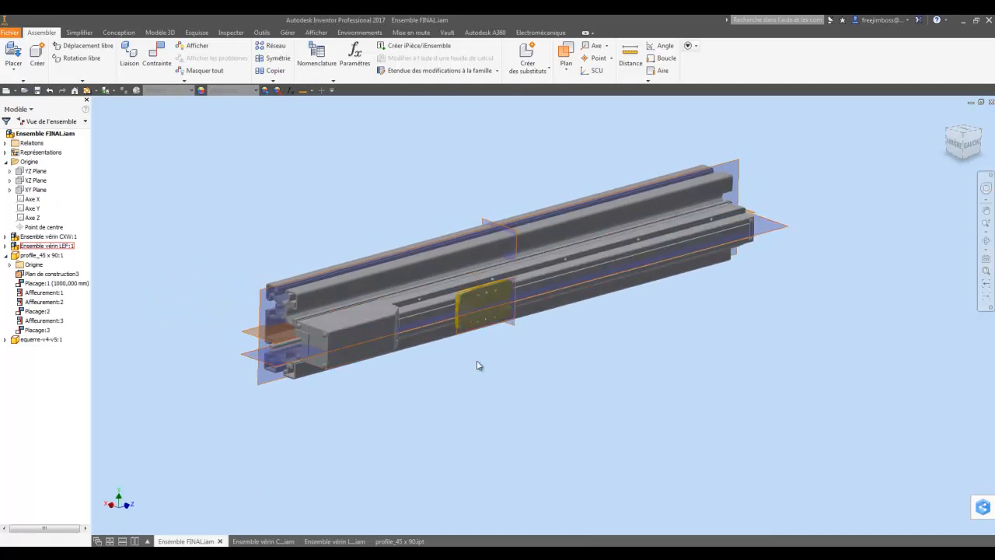
Step: Hide all construction features, including origin and user work planes, axes and points, in the Ensemble FINAL assembly
{"action": "scroll", "coordinate": [478, 366], "scroll_direction": "down", "scroll_amount": 2}
{"action": "scroll", "coordinate": [478, 367], "scroll_direction": "down", "scroll_amount": 4}
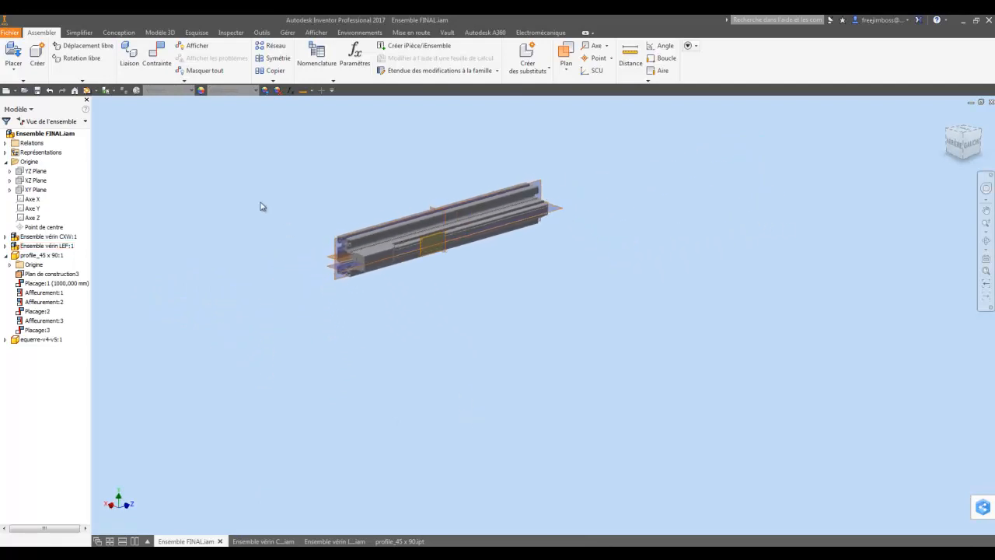
{"action": "scroll", "coordinate": [255, 142], "scroll_direction": "up", "scroll_amount": 4}
{"action": "scroll", "coordinate": [257, 138], "scroll_direction": "up", "scroll_amount": 1}
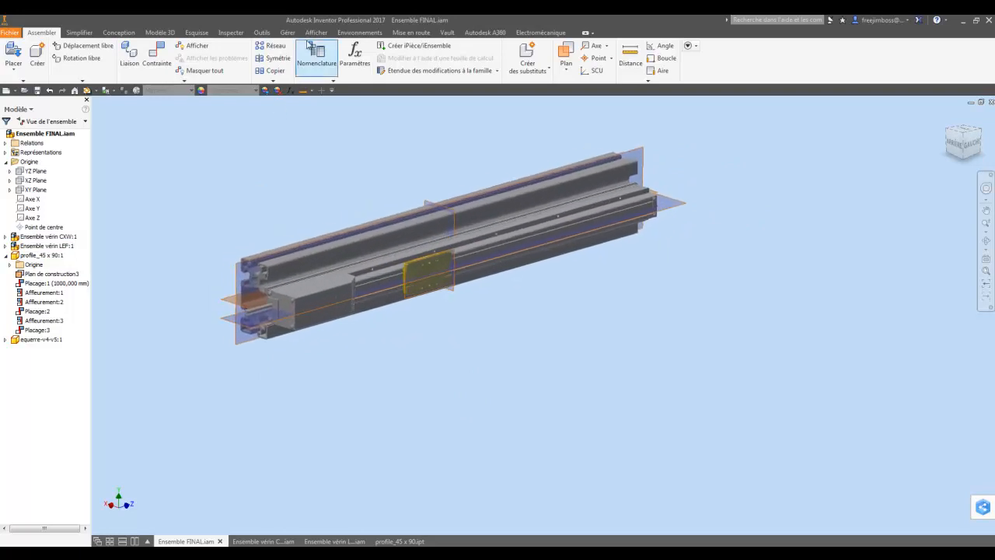
{"action": "left_click", "coordinate": [315, 33]}
{"action": "left_click", "coordinate": [12, 62]}
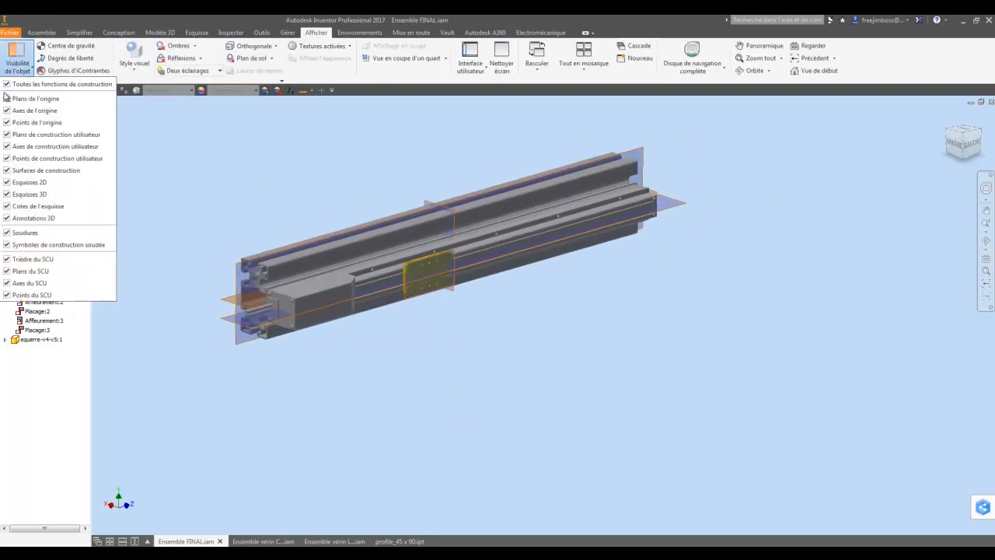
{"action": "left_click", "coordinate": [230, 176]}
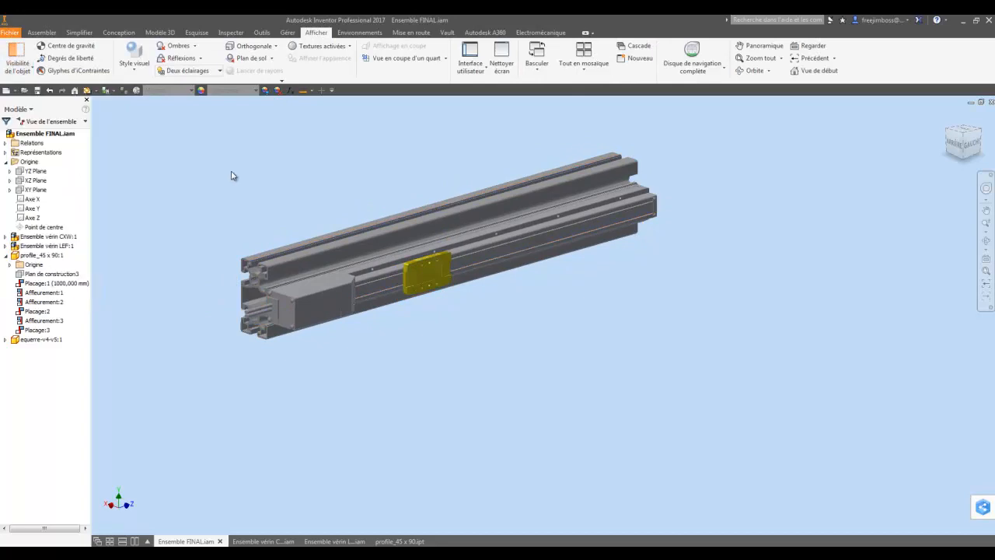
{"action": "left_click", "coordinate": [14, 66]}
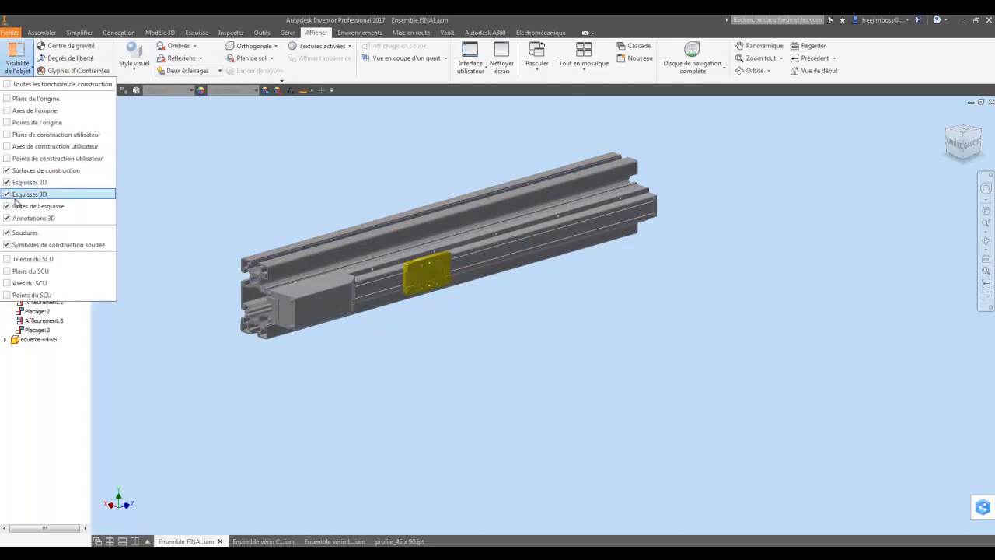
{"action": "left_click", "coordinate": [172, 212]}
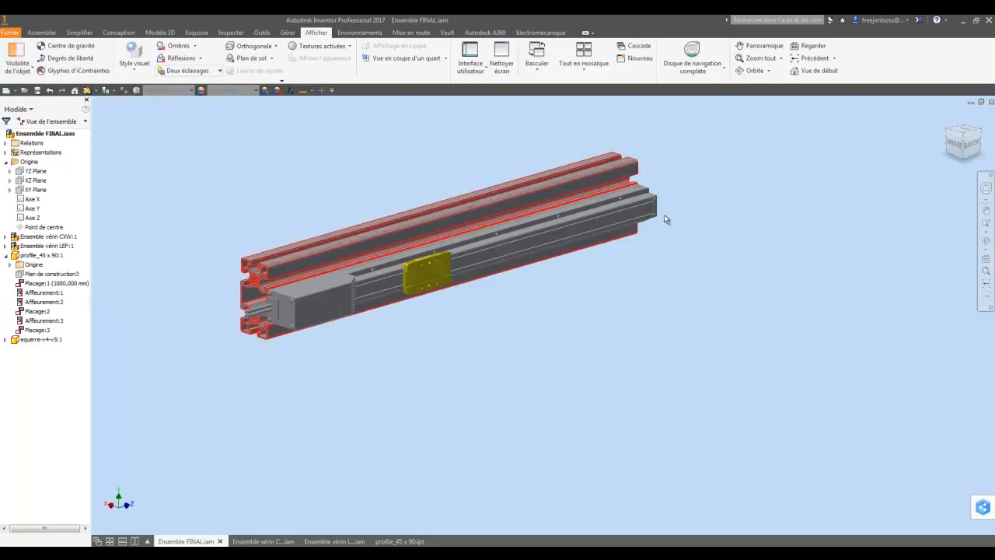
Step: Try to move the LEF actuator's yellow table within the final assembly to check its freedom
{"action": "scroll", "coordinate": [559, 367], "scroll_direction": "up", "scroll_amount": 2}
{"action": "left_click", "coordinate": [501, 262]}
{"action": "left_click_drag", "start_coordinate": [521, 255], "coordinate": [494, 288]}
{"action": "scroll", "coordinate": [493, 294], "scroll_direction": "down", "scroll_amount": 1}
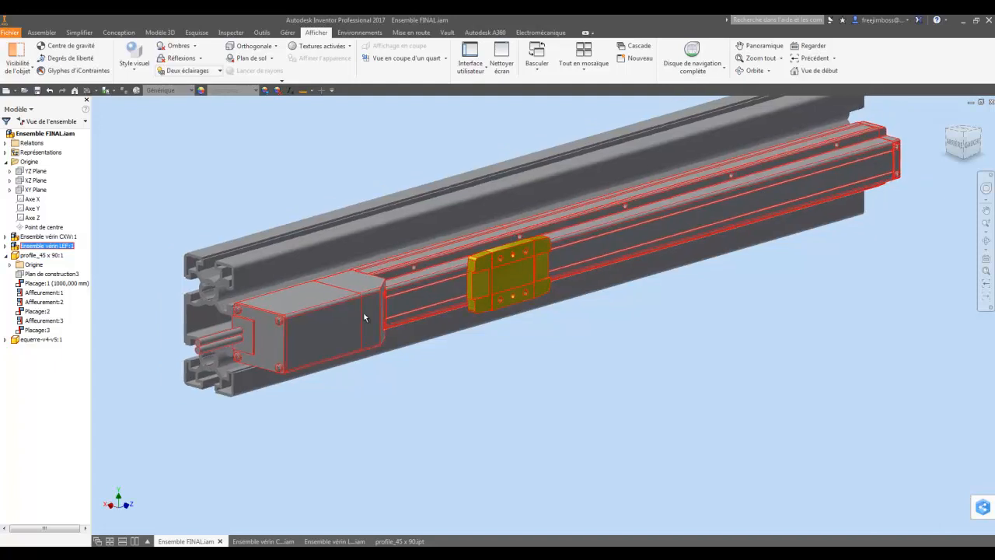
{"action": "scroll", "coordinate": [511, 294], "scroll_direction": "down", "scroll_amount": 1}
{"action": "left_click", "coordinate": [510, 315]}
{"action": "left_click", "coordinate": [506, 390]}
{"action": "scroll", "coordinate": [507, 390], "scroll_direction": "down", "scroll_amount": 1}
{"action": "middle_click_drag", "start_coordinate": [506, 391], "coordinate": [600, 200]}
Step: Switch to the Ensemble vérin CXW assembly and ground the CXWM16-125(0)_BODY component
{"action": "left_click", "coordinate": [262, 541]}
{"action": "left_click", "coordinate": [389, 331]}
{"action": "left_click_drag", "start_coordinate": [389, 327], "coordinate": [374, 338]}
{"action": "right_click", "coordinate": [378, 305]}
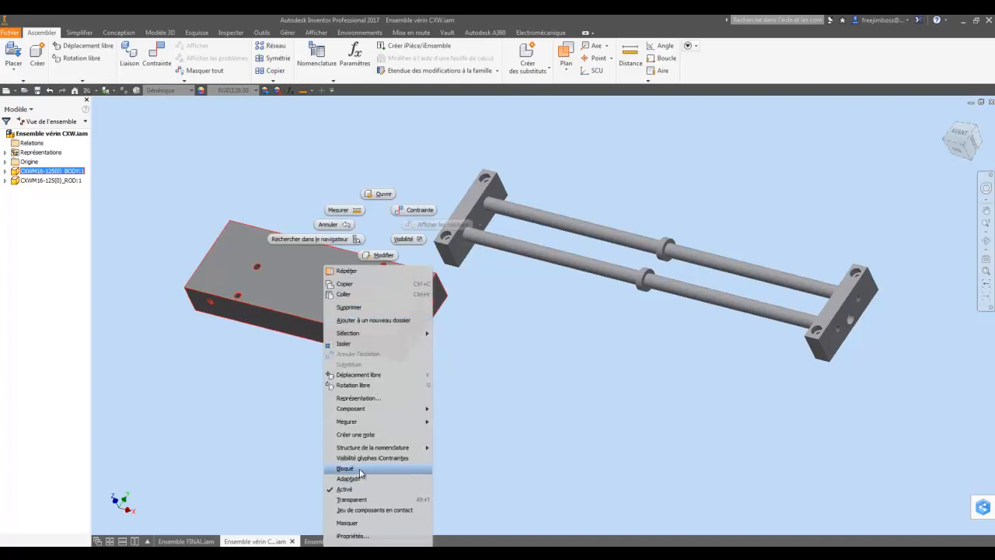
{"action": "left_click", "coordinate": [360, 469]}
{"action": "middle_click_drag", "start_coordinate": [411, 438], "coordinate": [260, 114], "text": "shift"}
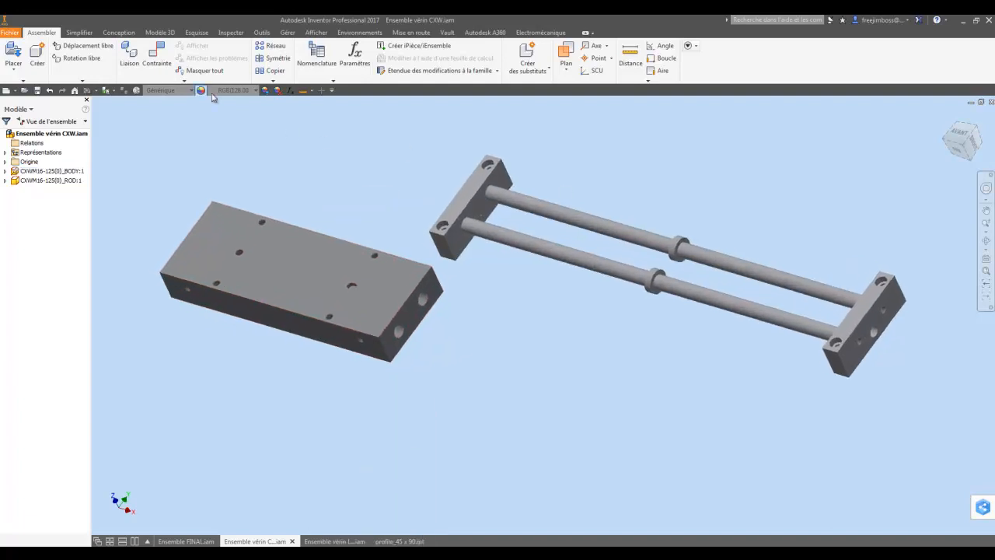
Step: Mate the axis of one CXW rod with the axis of a guide hole in the body at 0 mm offset
{"action": "left_click", "coordinate": [155, 58]}
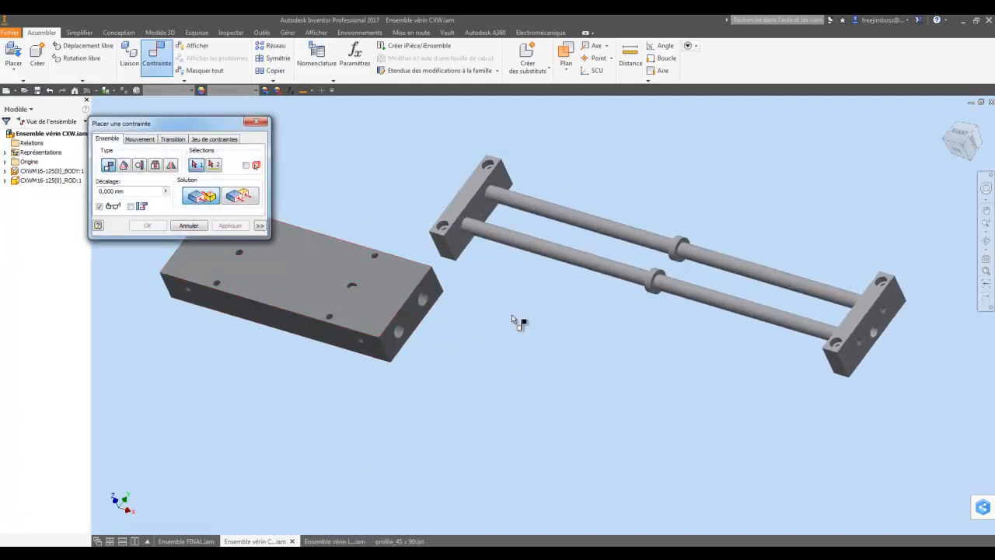
{"action": "left_click", "coordinate": [715, 297]}
{"action": "scroll", "coordinate": [483, 338], "scroll_direction": "up", "scroll_amount": 5}
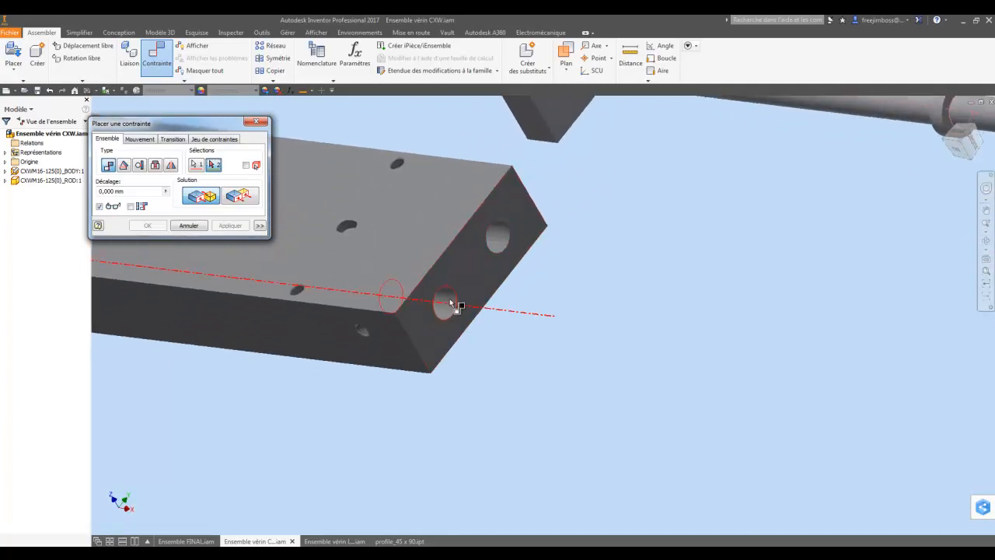
{"action": "left_click", "coordinate": [447, 302]}
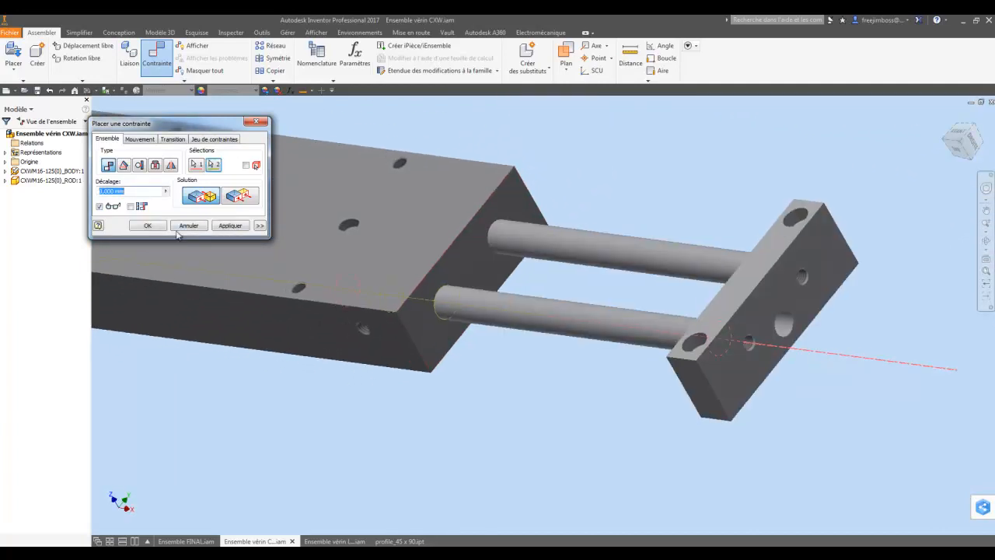
{"action": "left_click", "coordinate": [148, 226]}
Step: Move the CXWM16-125(0)_ROD component to check its remaining freedom around and along the mated hole
{"action": "scroll", "coordinate": [388, 257], "scroll_direction": "down", "scroll_amount": 3}
{"action": "left_click_drag", "start_coordinate": [634, 246], "coordinate": [817, 317]}
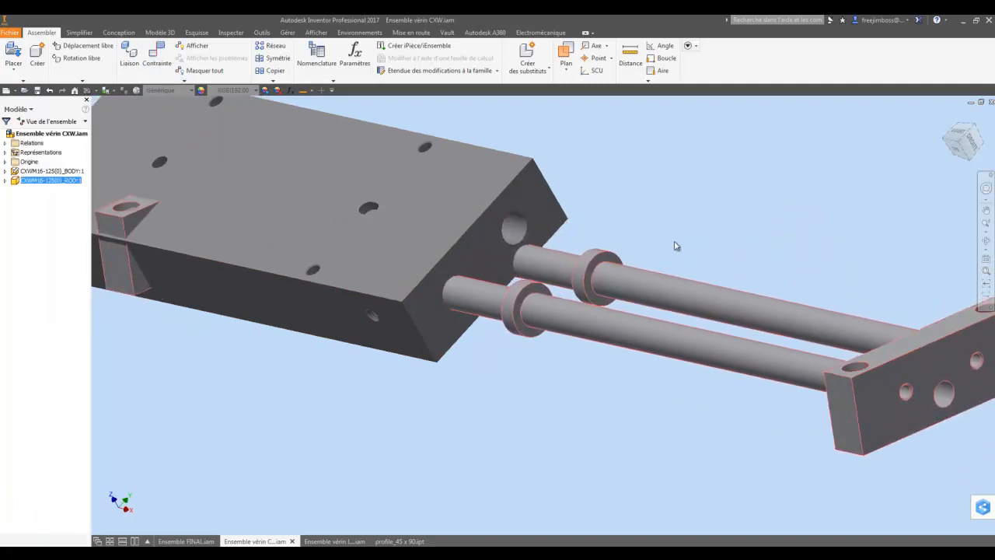
{"action": "left_click", "coordinate": [659, 234]}
{"action": "left_click", "coordinate": [659, 299]}
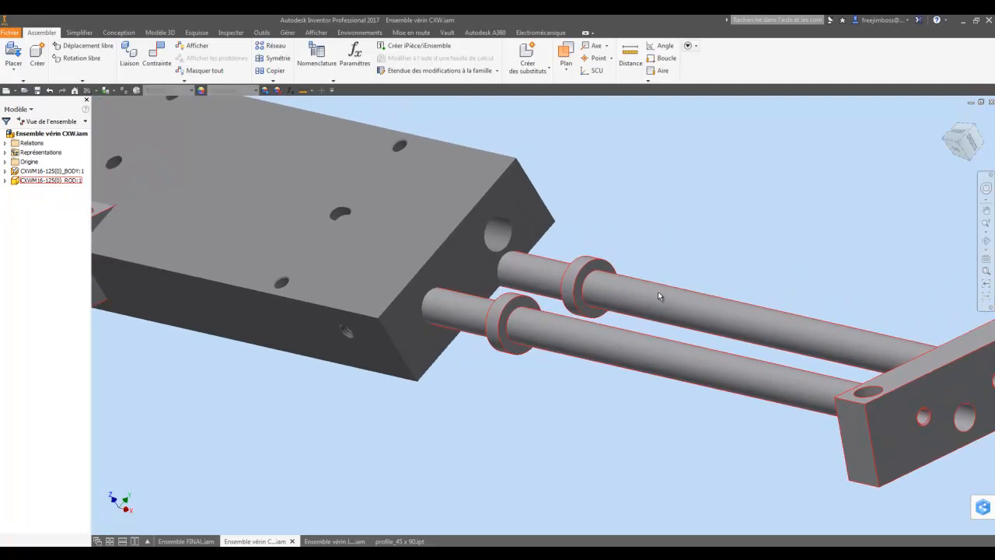
{"action": "left_click", "coordinate": [452, 221]}
{"action": "middle_click_drag", "start_coordinate": [471, 228], "coordinate": [332, 130], "text": "shift"}
{"action": "scroll", "coordinate": [577, 237], "scroll_direction": "down", "scroll_amount": 6}
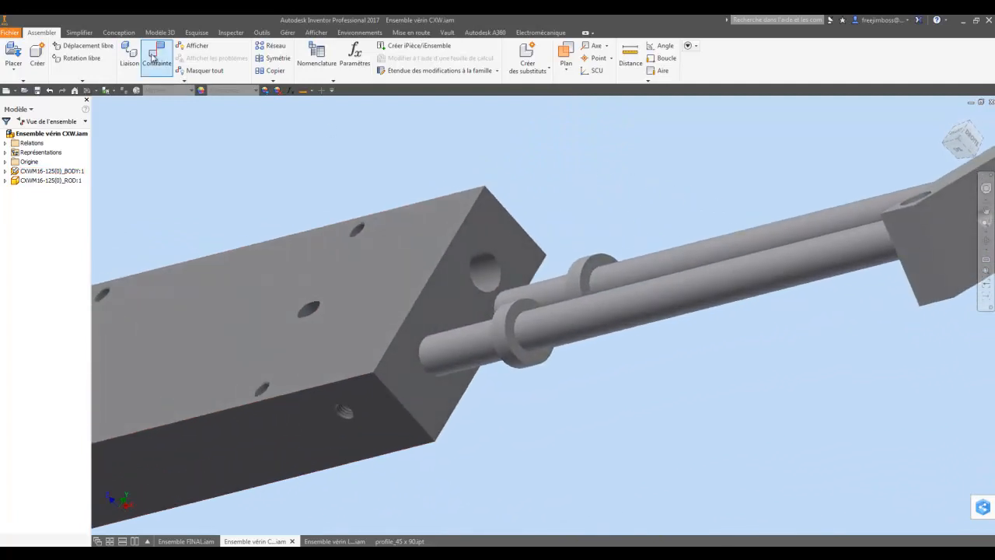
Step: Mate the annular face of a rod collar with the ring-shaped face inside the body's bore at 0 mm offset
{"action": "left_click", "coordinate": [158, 56]}
{"action": "left_click", "coordinate": [598, 259]}
{"action": "middle_click_drag", "start_coordinate": [546, 262], "coordinate": [501, 296], "text": "shift"}
{"action": "left_click", "coordinate": [402, 246]}
{"action": "scroll", "coordinate": [587, 255], "scroll_direction": "up", "scroll_amount": 6}
{"action": "scroll", "coordinate": [602, 245], "scroll_direction": "down", "scroll_amount": 4}
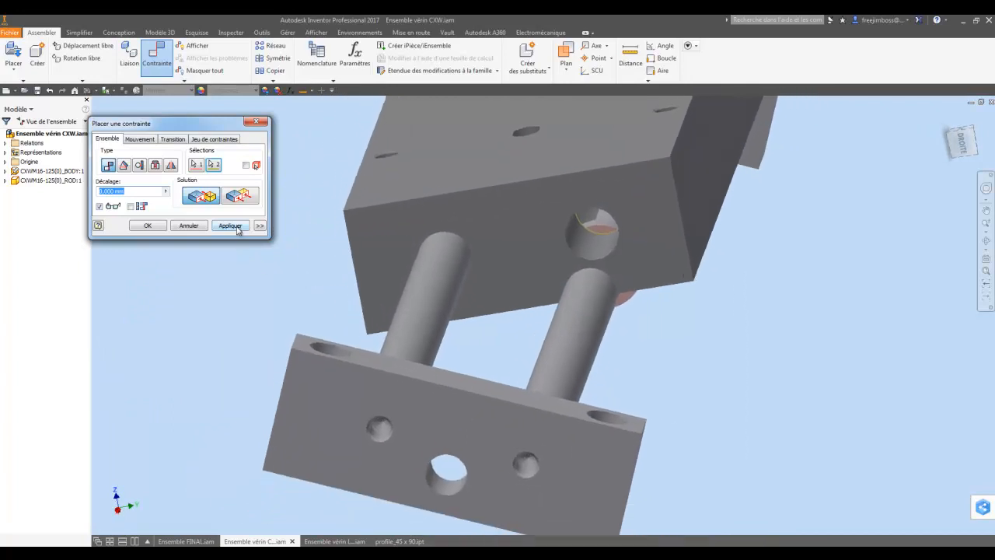
{"action": "left_click", "coordinate": [237, 226]}
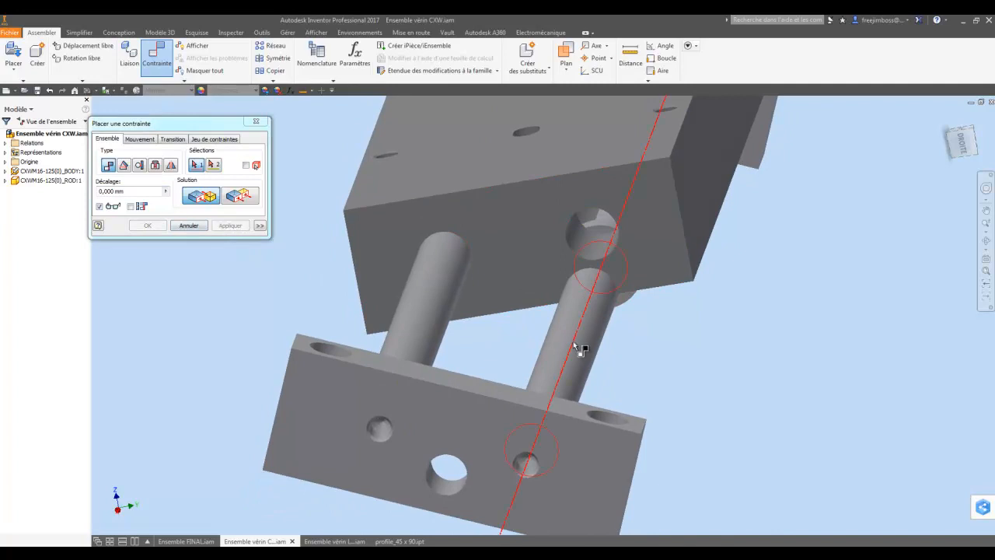
Step: Mate the second rod's axis with the axis of the body's other guide hole at 0 mm offset
{"action": "left_click", "coordinate": [578, 349]}
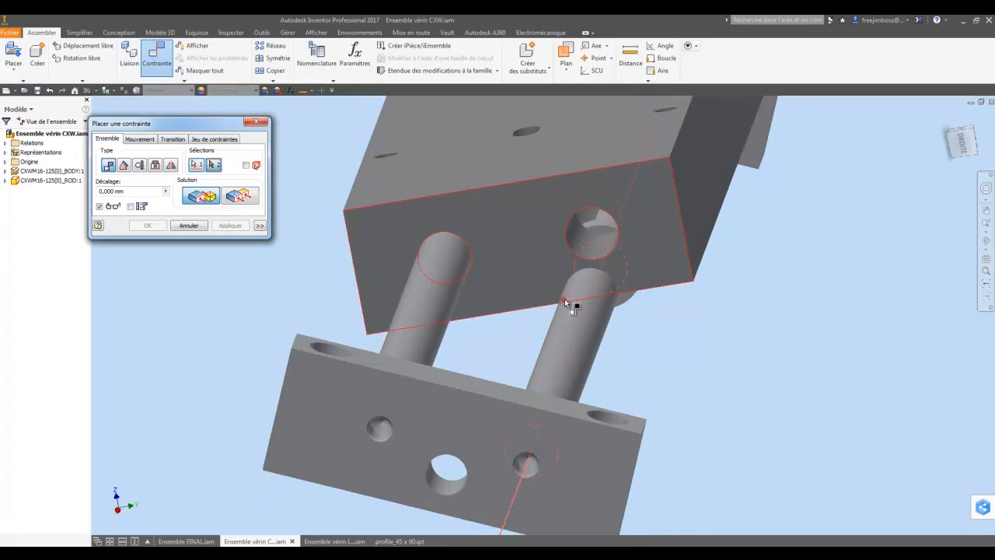
{"action": "left_click", "coordinate": [585, 245]}
{"action": "left_click", "coordinate": [148, 225]}
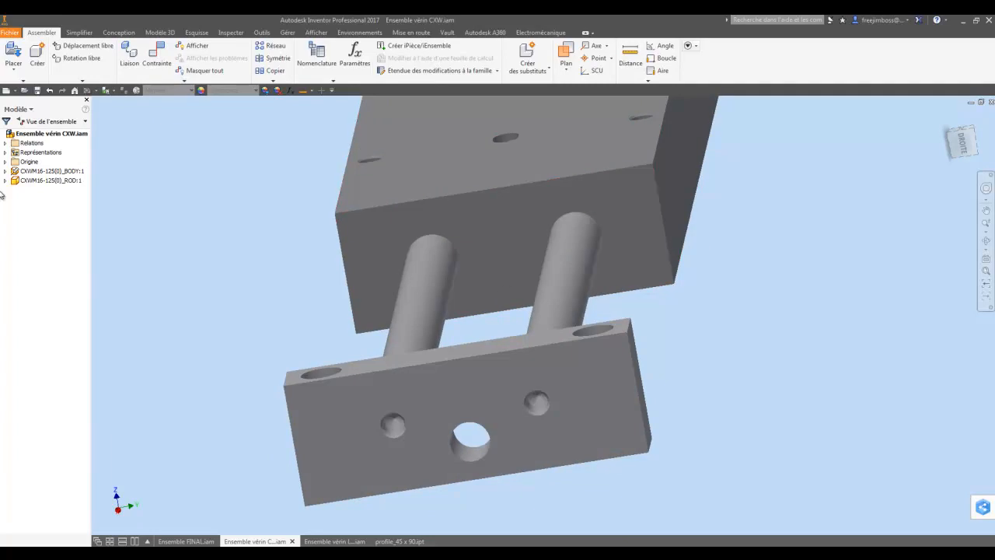
Step: Rename the collar-to-bore mate constraint in the assembly's relations as COURSE CXW
{"action": "left_click", "coordinate": [7, 172]}
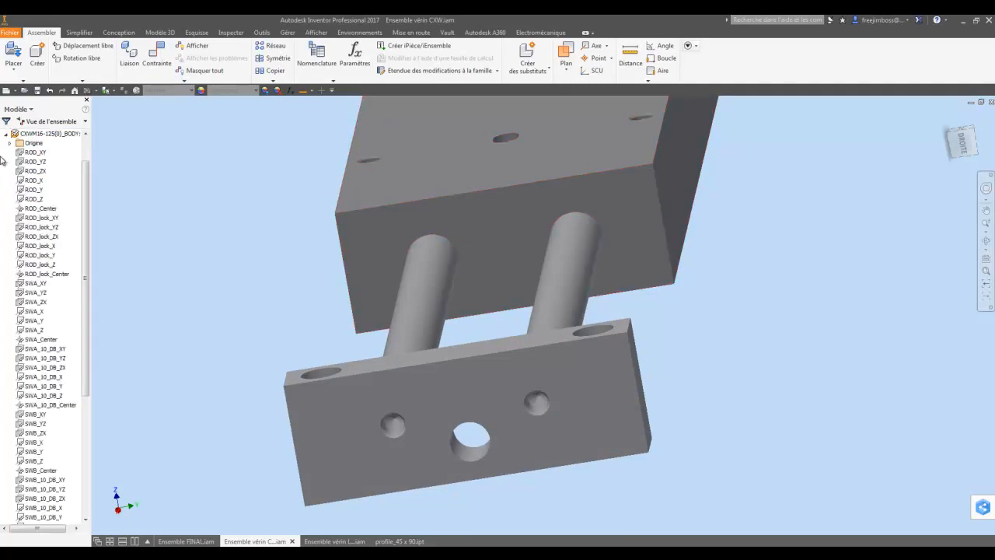
{"action": "left_click", "coordinate": [7, 133]}
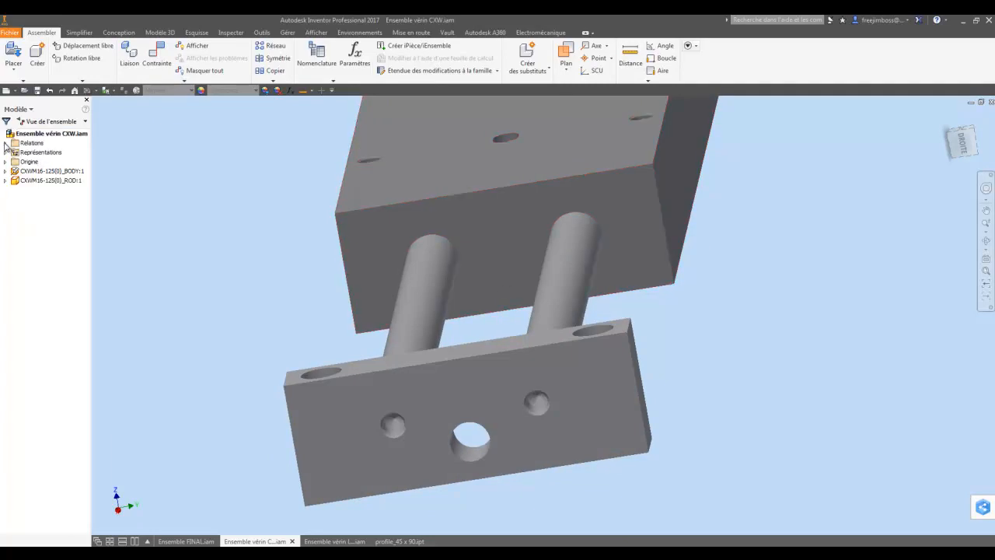
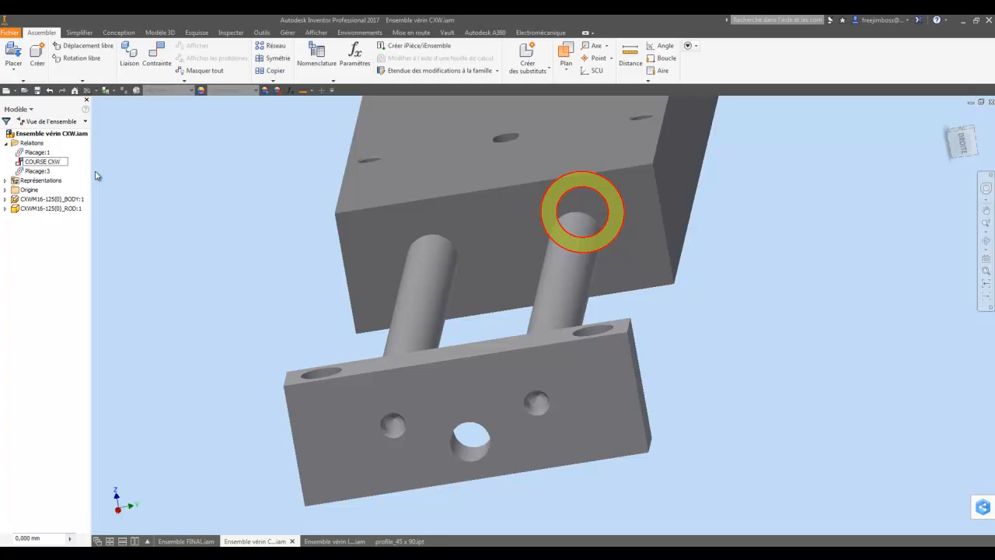
{"action": "key", "text": "Return"}
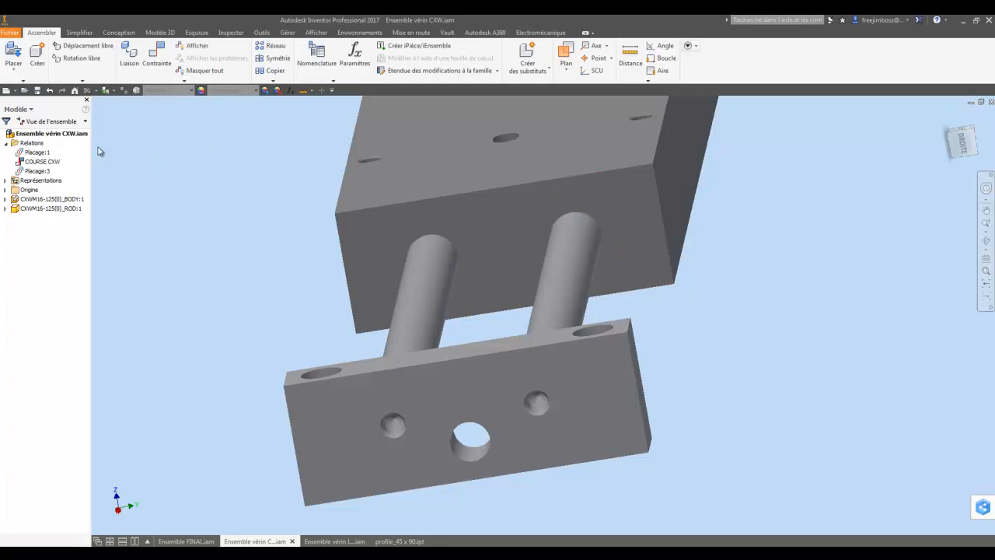
Step: Drive the COURSE CXW constraint from 0 to 120 mm and keep the rod at the end position
{"action": "right_click", "coordinate": [52, 161]}
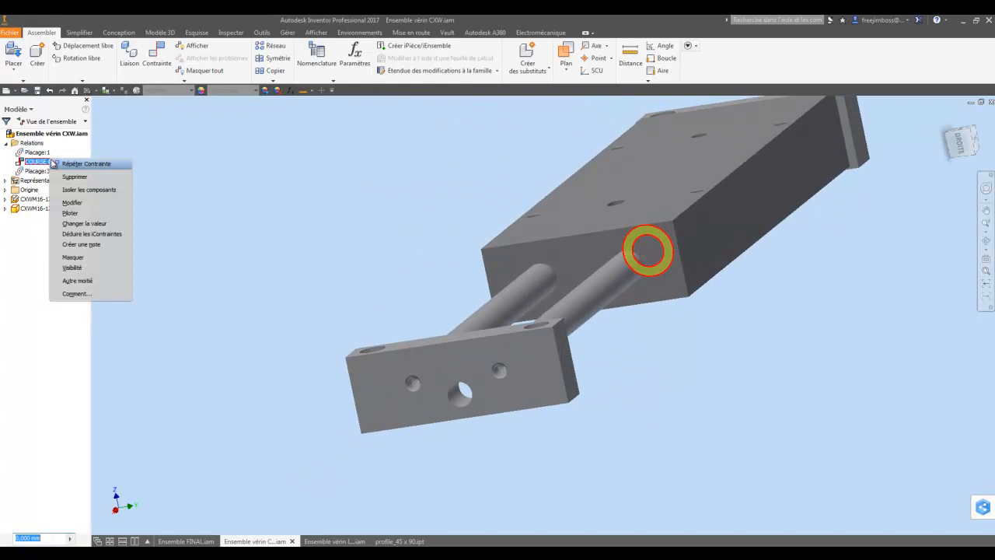
{"action": "left_click", "coordinate": [71, 213]}
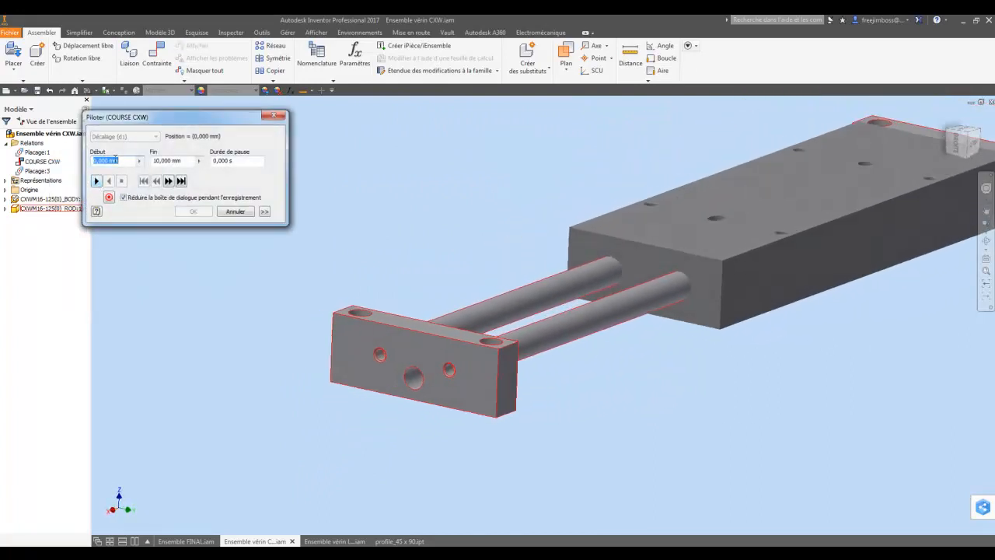
{"action": "left_click", "coordinate": [97, 180]}
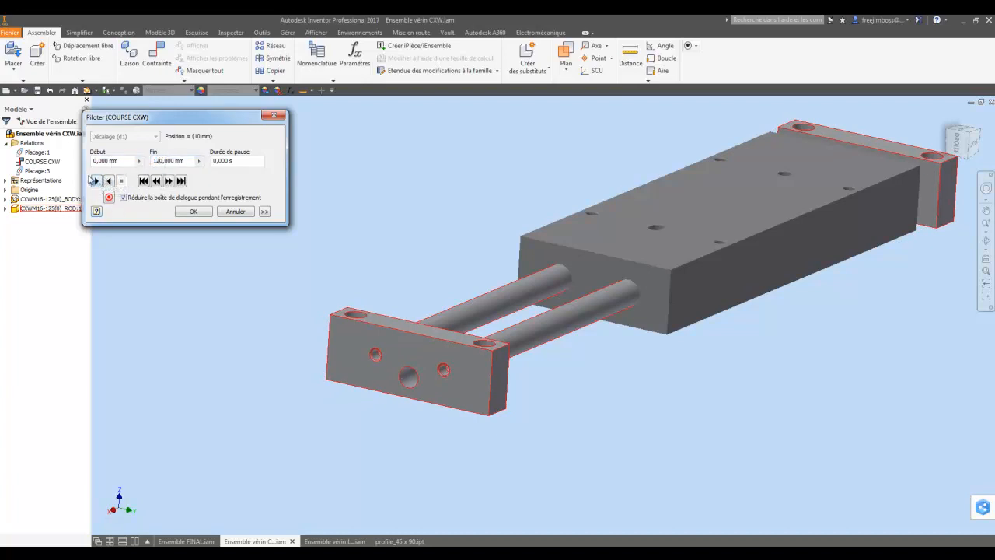
{"action": "left_click", "coordinate": [97, 181]}
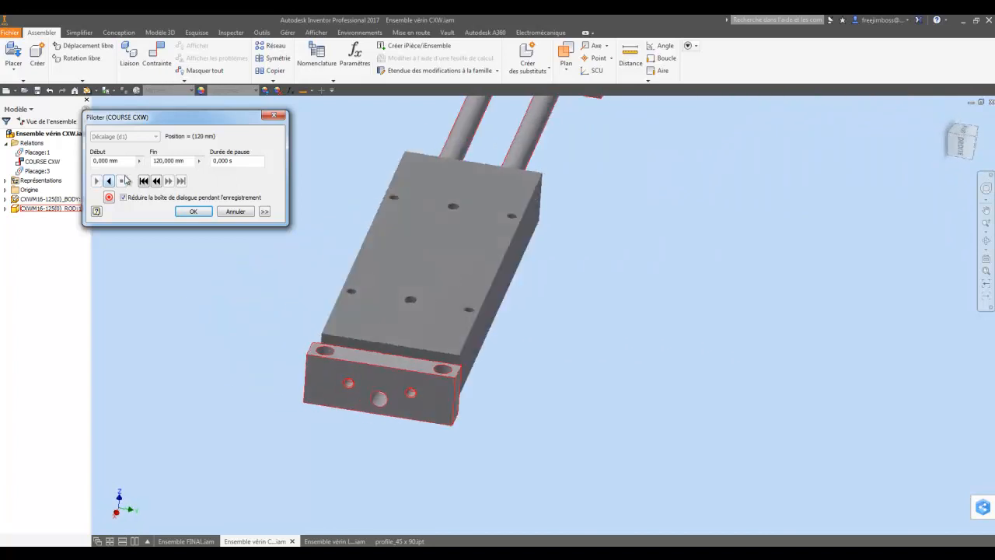
{"action": "left_click", "coordinate": [194, 211]}
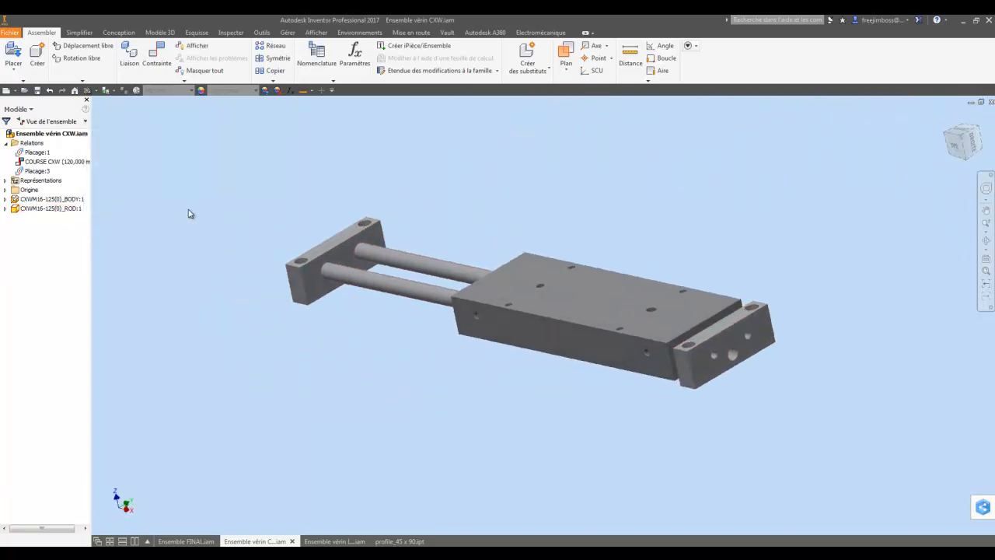
Step: Return to the Ensemble FINAL assembly and move the CXW actuator close to the red bracket and the profile
{"action": "left_click", "coordinate": [187, 536]}
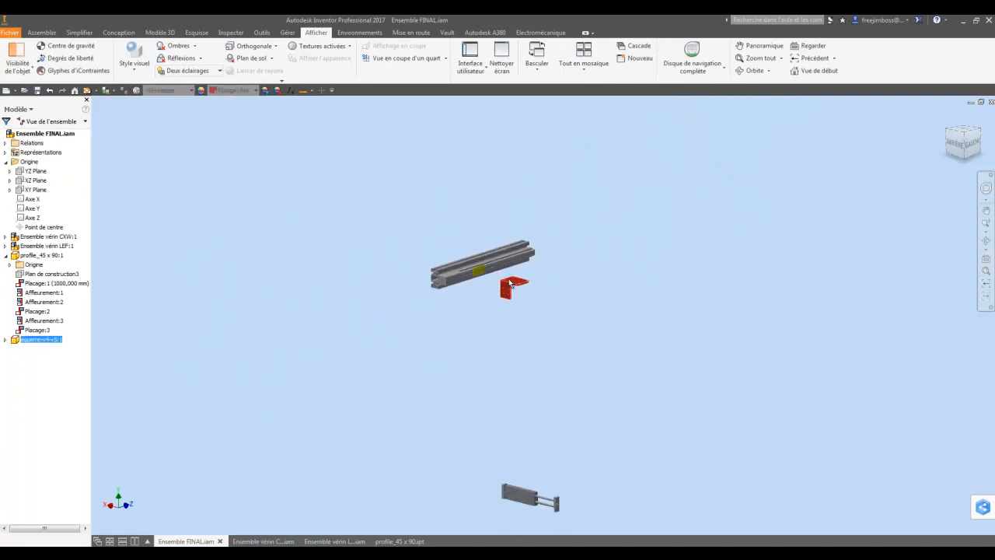
{"action": "scroll", "coordinate": [539, 267], "scroll_direction": "up", "scroll_amount": 5}
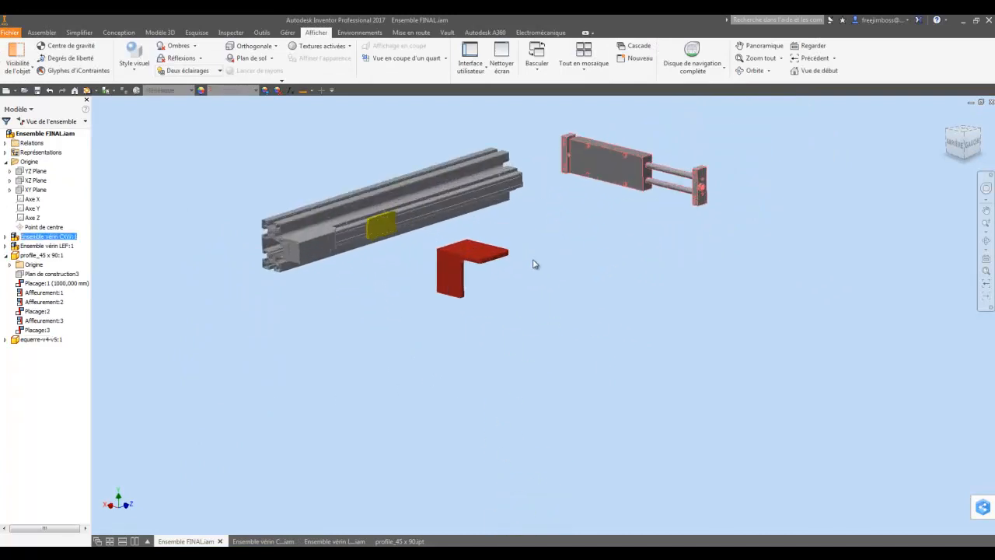
{"action": "scroll", "coordinate": [508, 267], "scroll_direction": "down", "scroll_amount": 3}
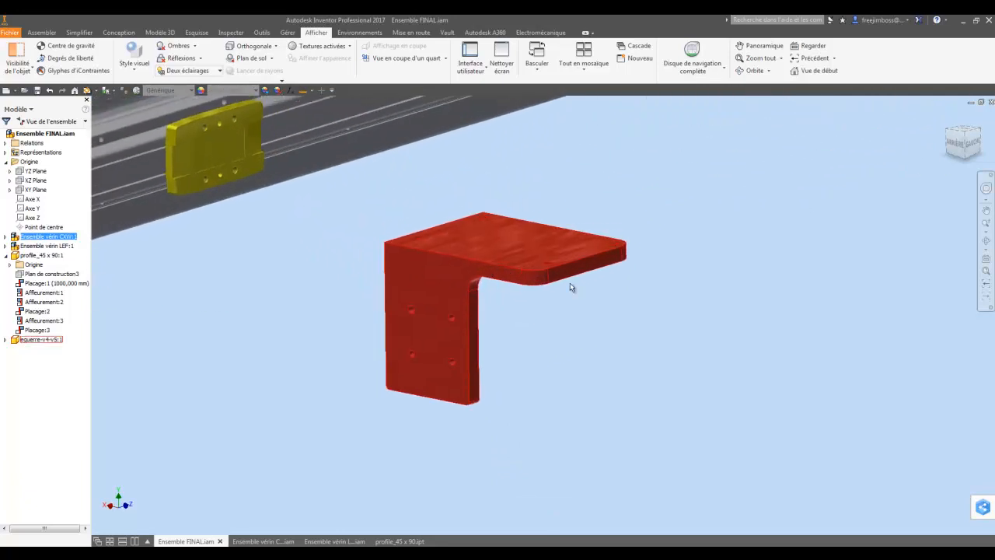
Step: Free-rotate the red bracket so both flanges stand upright, with the four-hole flange beside the larger plate
{"action": "left_click", "coordinate": [42, 33]}
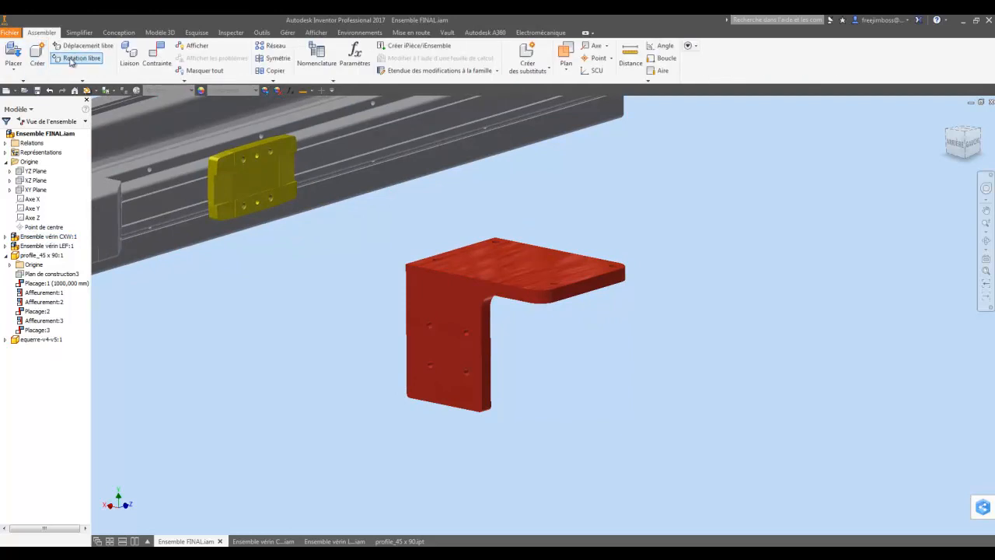
{"action": "left_click", "coordinate": [435, 288]}
{"action": "left_click_drag", "start_coordinate": [455, 356], "coordinate": [529, 292]}
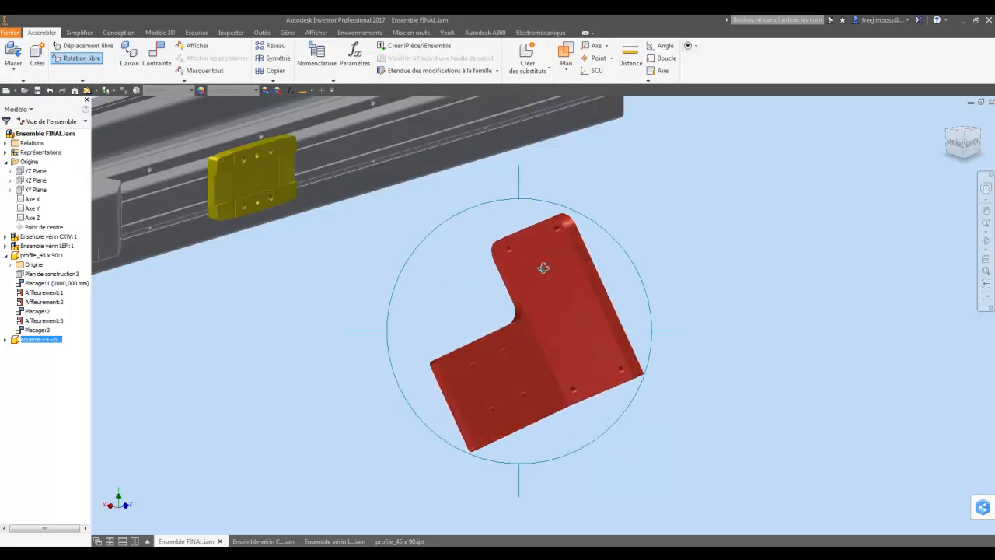
{"action": "left_click_drag", "start_coordinate": [587, 193], "coordinate": [525, 273]}
{"action": "right_click", "coordinate": [528, 272]}
{"action": "left_click", "coordinate": [555, 275]}
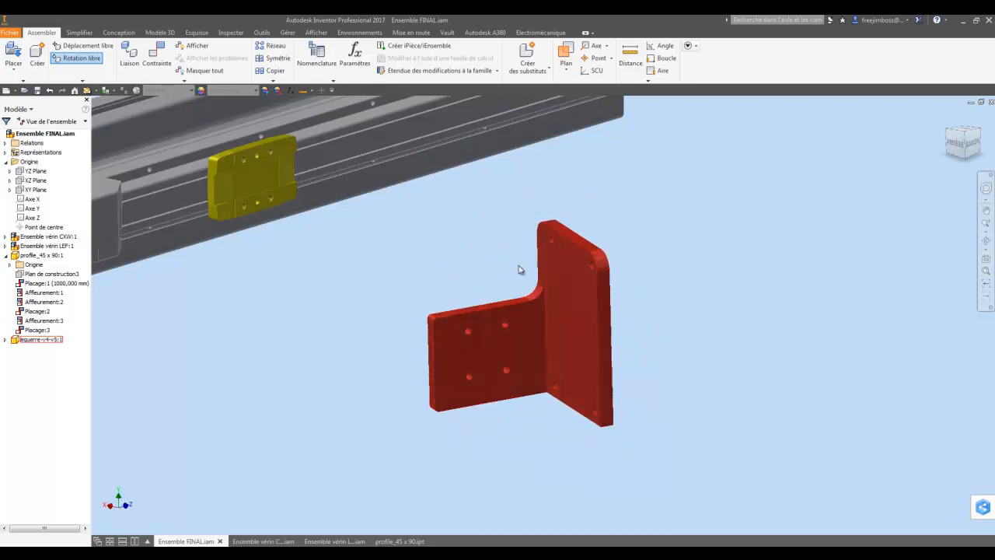
Step: Mate the axis of the bracket's outer upper hole with the matching upper threaded hole in the yellow table, at 0 mm offset
{"action": "left_click", "coordinate": [152, 55]}
{"action": "scroll", "coordinate": [417, 269], "scroll_direction": "up", "scroll_amount": 5}
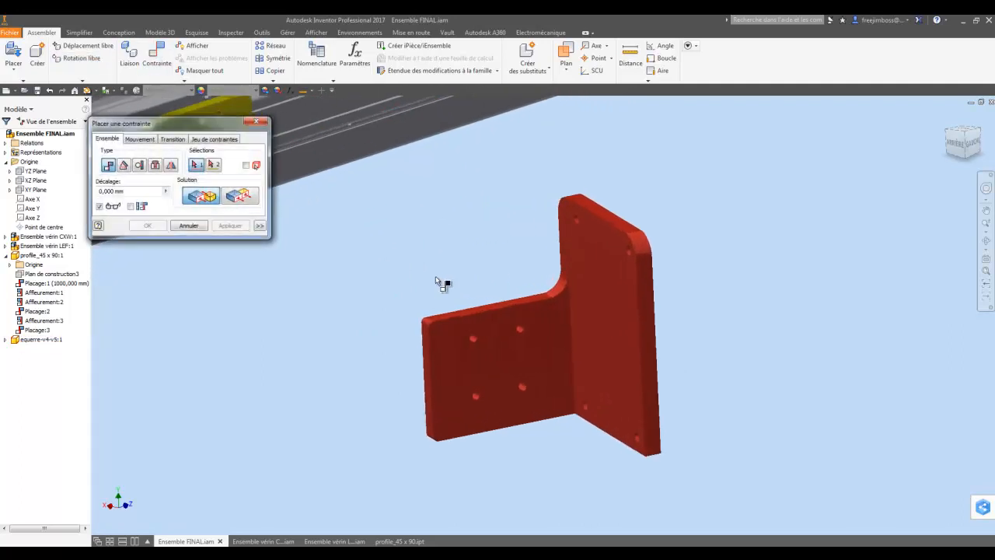
{"action": "scroll", "coordinate": [579, 350], "scroll_direction": "up", "scroll_amount": 3}
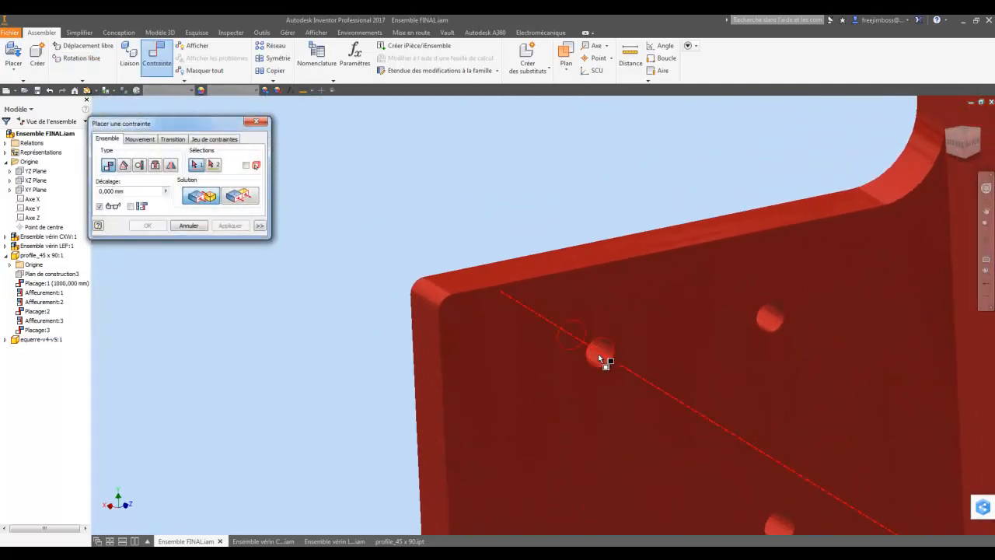
{"action": "scroll", "coordinate": [591, 352], "scroll_direction": "down", "scroll_amount": 6}
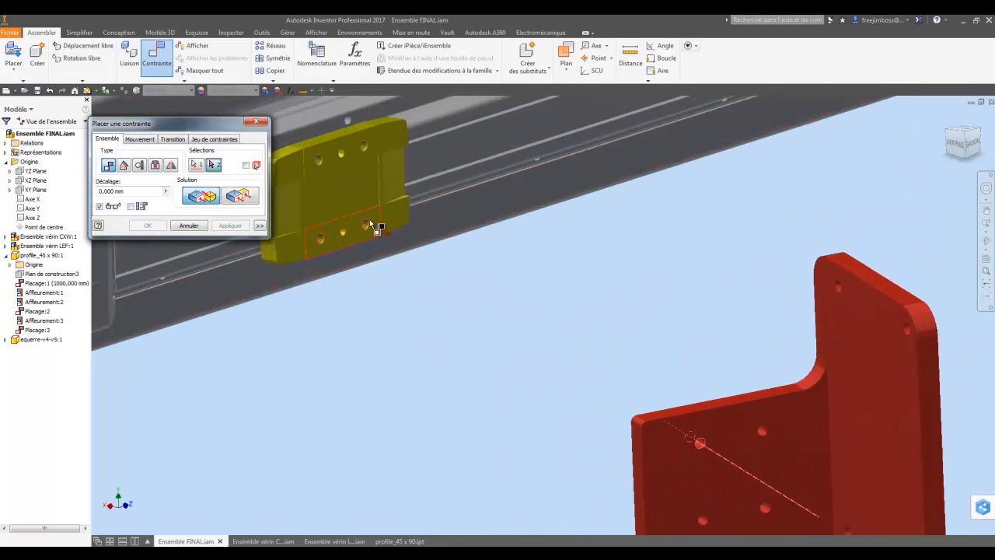
{"action": "scroll", "coordinate": [368, 230], "scroll_direction": "up", "scroll_amount": 6}
{"action": "scroll", "coordinate": [369, 231], "scroll_direction": "up", "scroll_amount": 3}
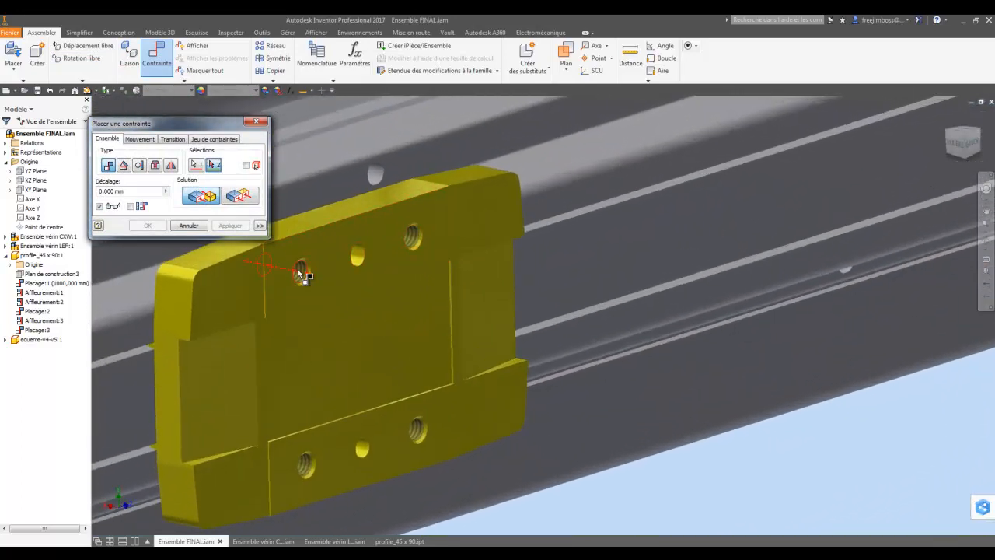
{"action": "left_click", "coordinate": [298, 272]}
{"action": "scroll", "coordinate": [334, 281], "scroll_direction": "down", "scroll_amount": 3}
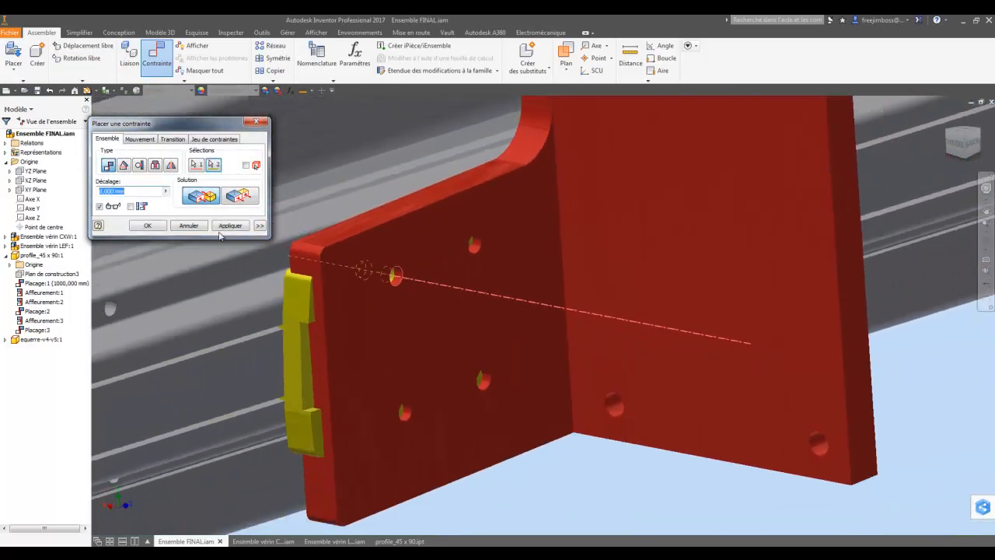
{"action": "left_click", "coordinate": [148, 226]}
Step: Pull the bracket away from the yellow table and mate the flange's second upper hole axis with the table's other upper threaded hole
{"action": "middle_click_drag", "start_coordinate": [484, 274], "coordinate": [590, 302], "text": "shift"}
{"action": "left_click_drag", "start_coordinate": [590, 298], "coordinate": [595, 311]}
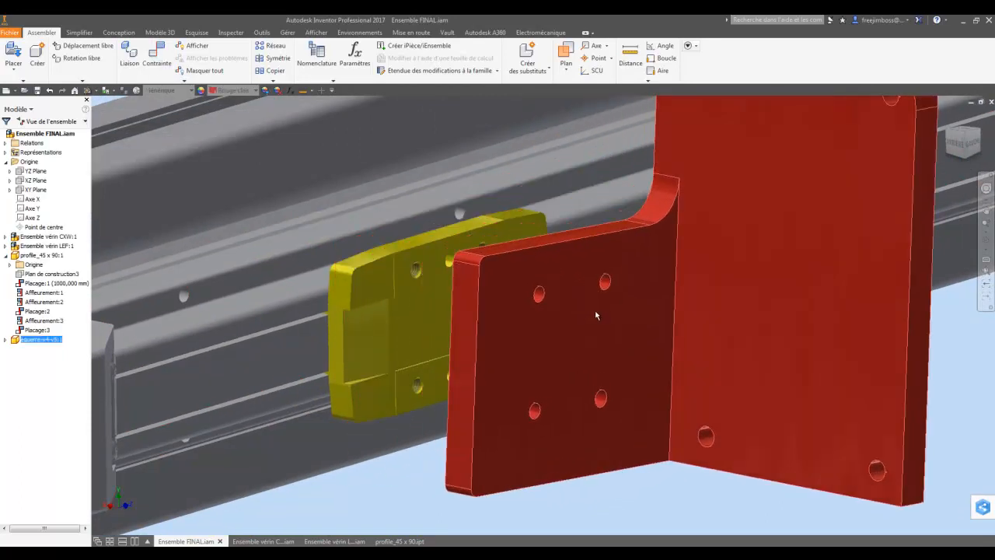
{"action": "left_click", "coordinate": [157, 53]}
{"action": "scroll", "coordinate": [614, 277], "scroll_direction": "up", "scroll_amount": 3}
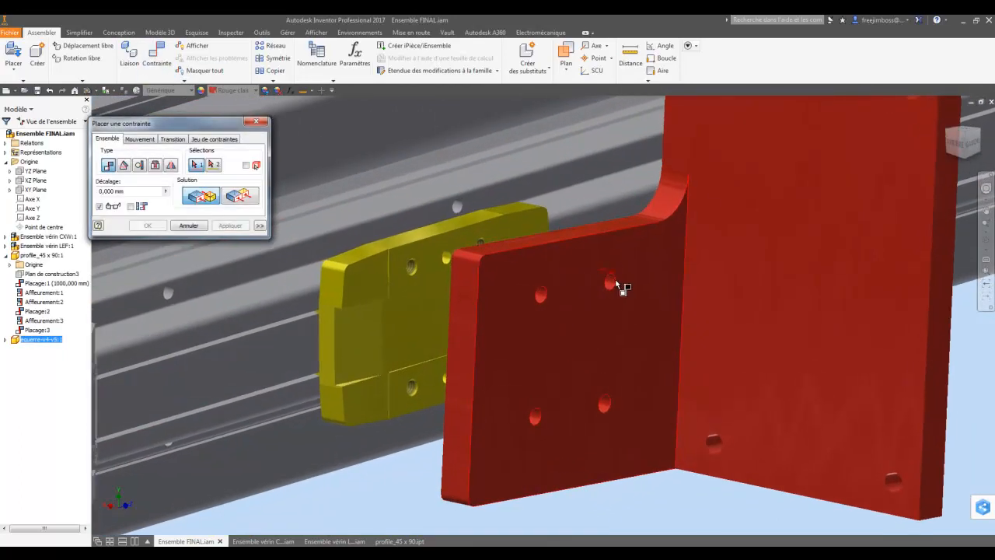
{"action": "scroll", "coordinate": [637, 306], "scroll_direction": "up", "scroll_amount": 3}
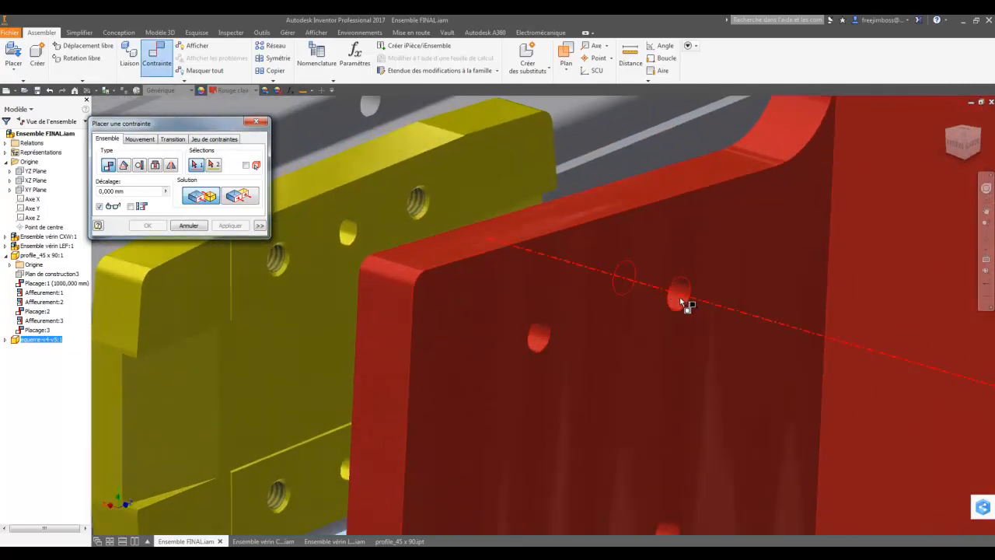
{"action": "left_click", "coordinate": [419, 206]}
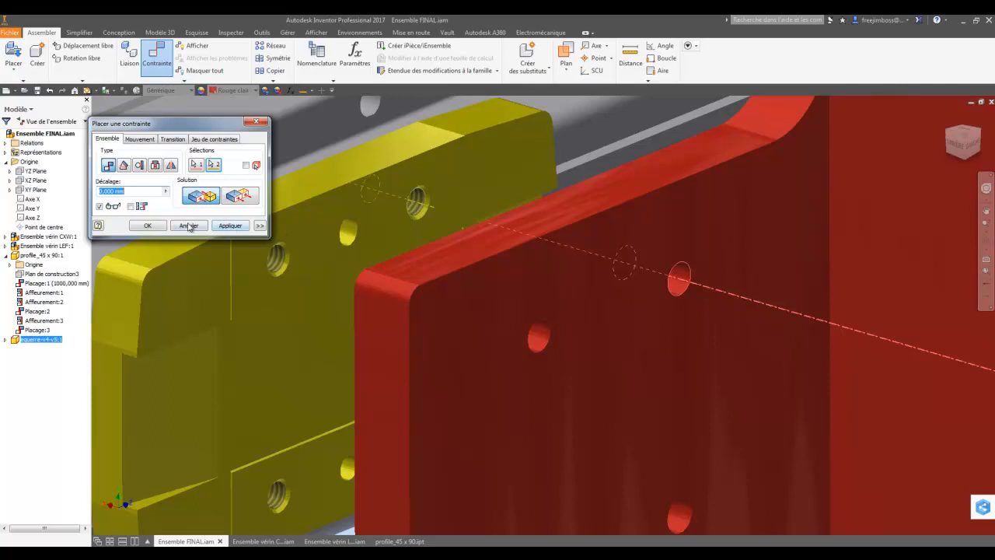
{"action": "left_click", "coordinate": [149, 225]}
Step: Mate the back face of the bracket's four-hole flange flush against the yellow table's front face
{"action": "scroll", "coordinate": [446, 306], "scroll_direction": "down", "scroll_amount": 5}
{"action": "left_click_drag", "start_coordinate": [567, 339], "coordinate": [537, 325]}
{"action": "left_click", "coordinate": [438, 437]}
{"action": "left_click", "coordinate": [157, 57]}
{"action": "middle_click_drag", "start_coordinate": [326, 133], "coordinate": [480, 297], "text": "shift"}
{"action": "left_click", "coordinate": [510, 302]}
{"action": "left_click", "coordinate": [477, 319]}
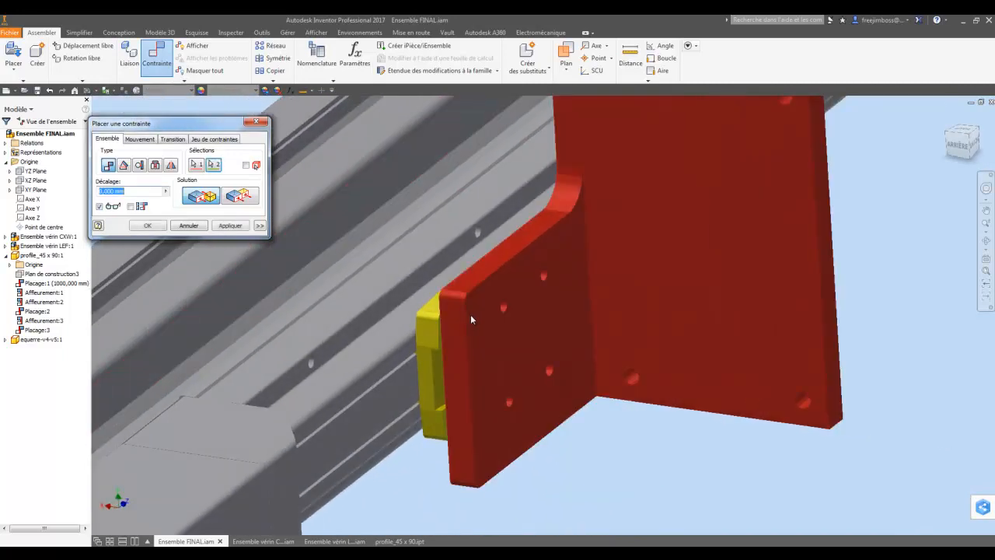
{"action": "left_click", "coordinate": [145, 226]}
Step: Reposition the CXW actuator beside the bracket and free-rotate it upright with its rods pointing down
{"action": "scroll", "coordinate": [544, 373], "scroll_direction": "down", "scroll_amount": 5}
{"action": "left_click_drag", "start_coordinate": [725, 222], "coordinate": [644, 308]}
{"action": "scroll", "coordinate": [644, 308], "scroll_direction": "up", "scroll_amount": 3}
{"action": "left_click", "coordinate": [70, 60]}
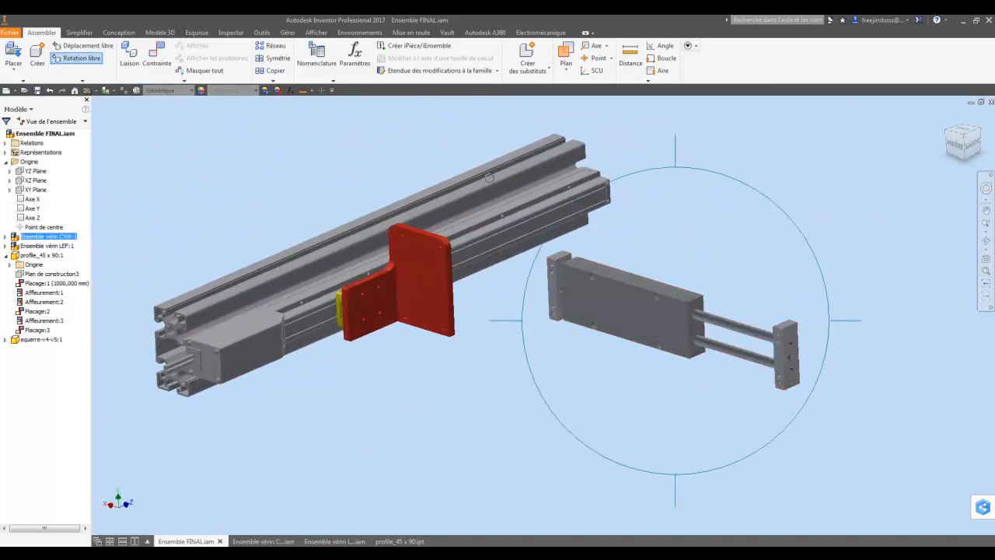
{"action": "left_click_drag", "start_coordinate": [686, 210], "coordinate": [724, 266]}
{"action": "left_click_drag", "start_coordinate": [693, 151], "coordinate": [673, 261]}
{"action": "left_click_drag", "start_coordinate": [738, 157], "coordinate": [642, 213]}
{"action": "right_click", "coordinate": [634, 230]}
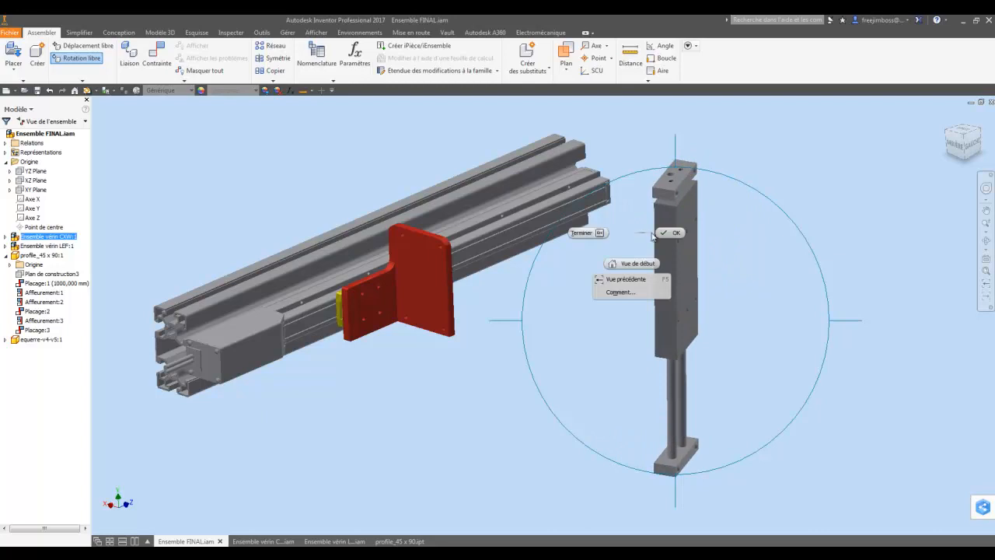
{"action": "left_click", "coordinate": [649, 234]}
Step: Mate the CXW body's large face against the bracket's larger plate at 0 mm offset, and shift the actuator to expose its mounting holes
{"action": "left_click", "coordinate": [152, 58]}
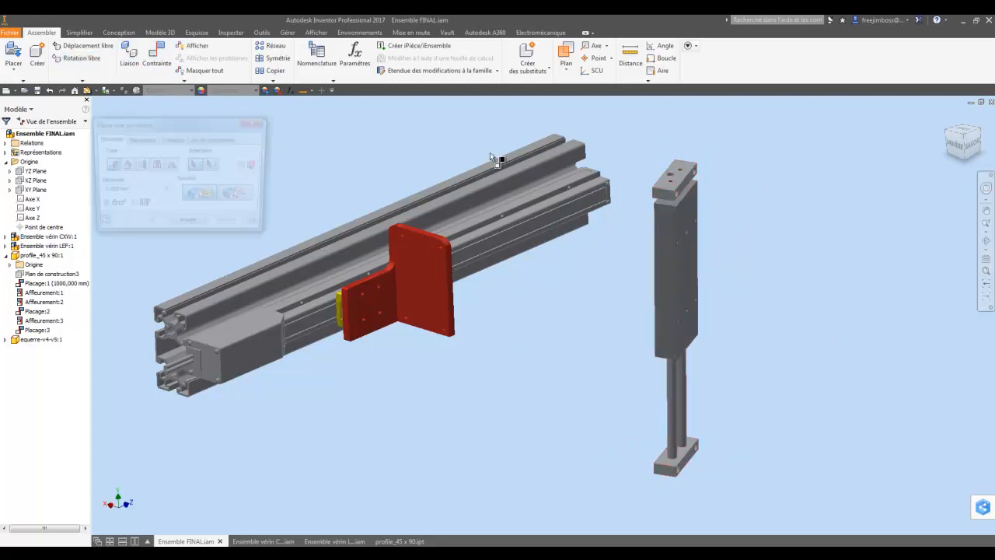
{"action": "left_click", "coordinate": [687, 257]}
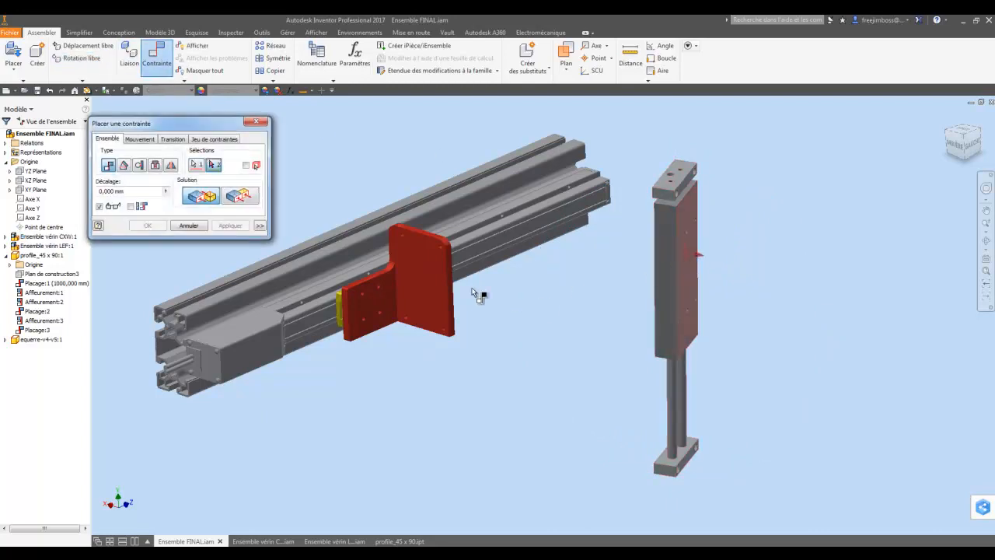
{"action": "left_click", "coordinate": [430, 292]}
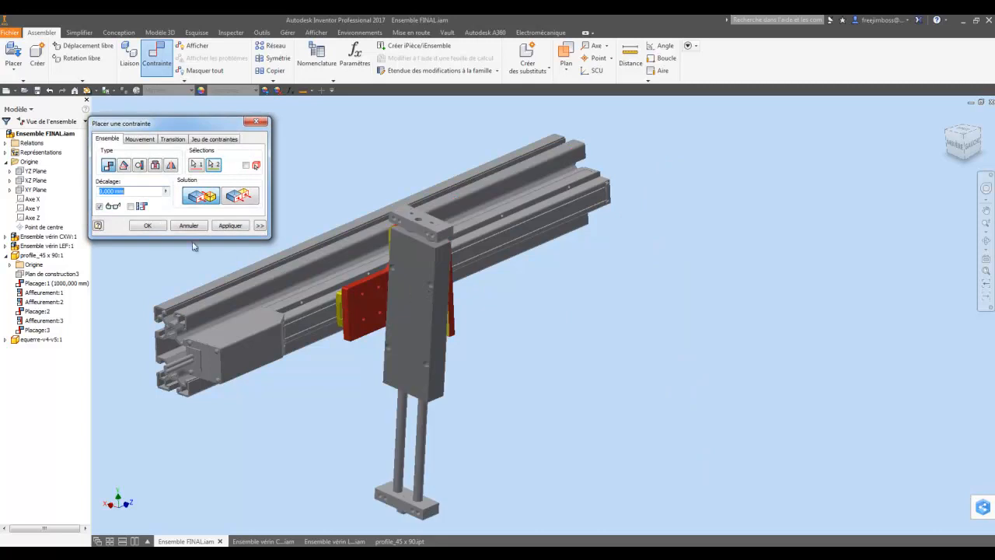
{"action": "left_click", "coordinate": [157, 229]}
{"action": "scroll", "coordinate": [429, 264], "scroll_direction": "up", "scroll_amount": 5}
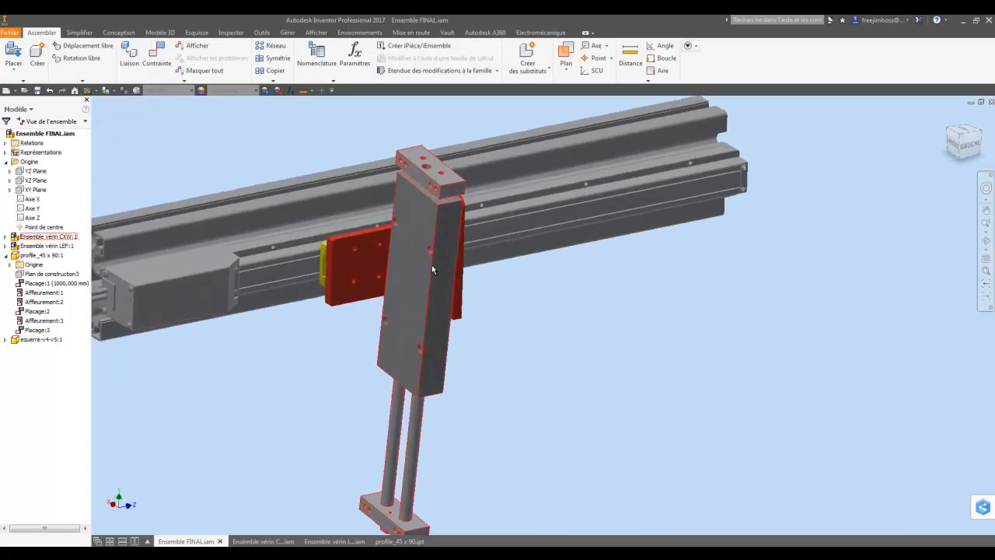
{"action": "middle_click_drag", "start_coordinate": [418, 256], "coordinate": [509, 169], "text": "shift"}
{"action": "left_click_drag", "start_coordinate": [509, 165], "coordinate": [482, 96]}
Step: Mate the axis of a CXW body upper mounting hole with the corresponding upper corner hole of the bracket's larger plate
{"action": "scroll", "coordinate": [510, 154], "scroll_direction": "up", "scroll_amount": 3}
{"action": "middle_click_drag", "start_coordinate": [510, 153], "coordinate": [486, 330]}
{"action": "scroll", "coordinate": [486, 311], "scroll_direction": "down", "scroll_amount": 2}
{"action": "middle_click_drag", "start_coordinate": [486, 225], "coordinate": [480, 256], "text": "shift"}
{"action": "scroll", "coordinate": [522, 262], "scroll_direction": "up", "scroll_amount": 2}
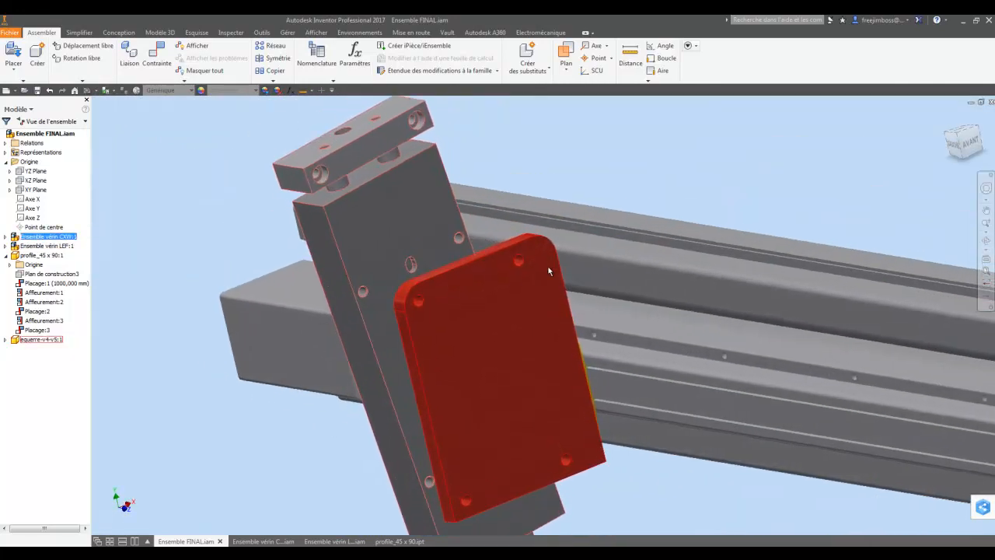
{"action": "scroll", "coordinate": [279, 272], "scroll_direction": "up", "scroll_amount": 2}
{"action": "left_click", "coordinate": [195, 222]}
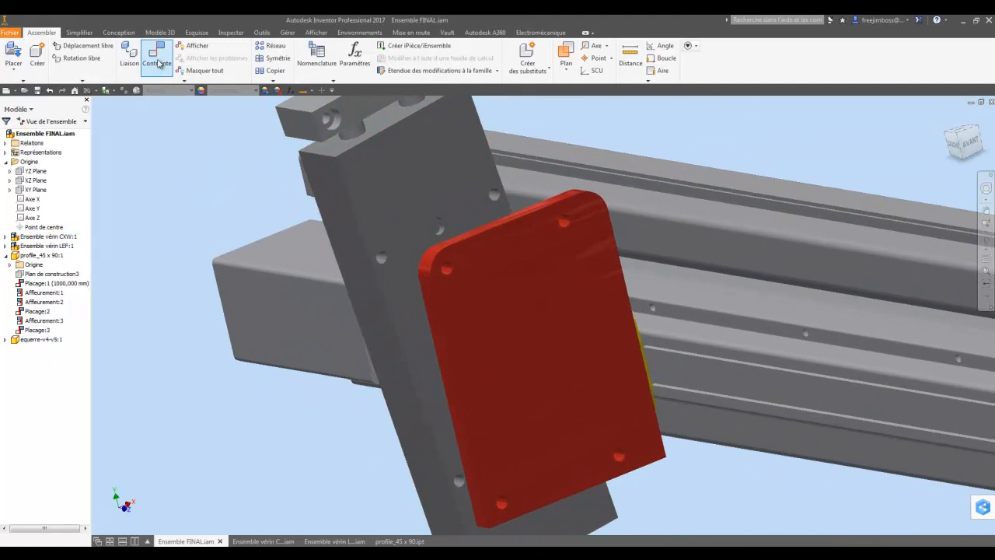
{"action": "left_click", "coordinate": [158, 64]}
{"action": "scroll", "coordinate": [358, 224], "scroll_direction": "up", "scroll_amount": 4}
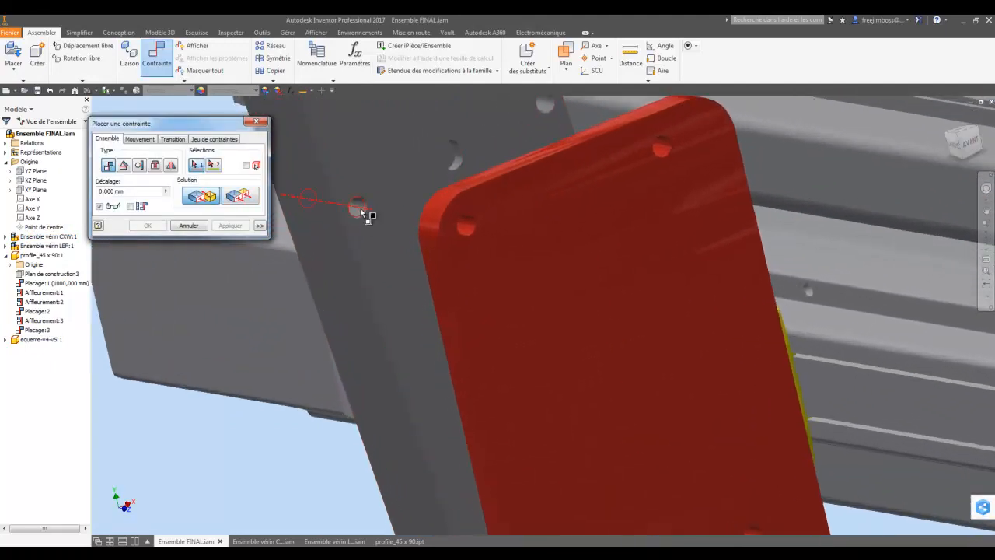
{"action": "left_click", "coordinate": [469, 230]}
{"action": "scroll", "coordinate": [353, 222], "scroll_direction": "down", "scroll_amount": 4}
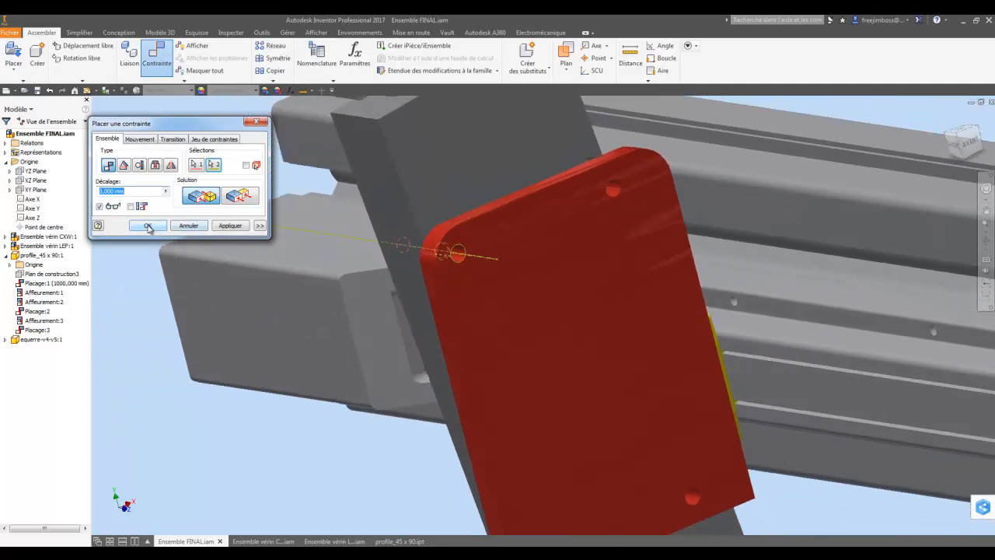
{"action": "left_click", "coordinate": [148, 226]}
Step: Swing the CXW actuator about its mated hole and align its second upper mounting hole with the plate's other upper corner hole
{"action": "left_click_drag", "start_coordinate": [405, 183], "coordinate": [446, 153]}
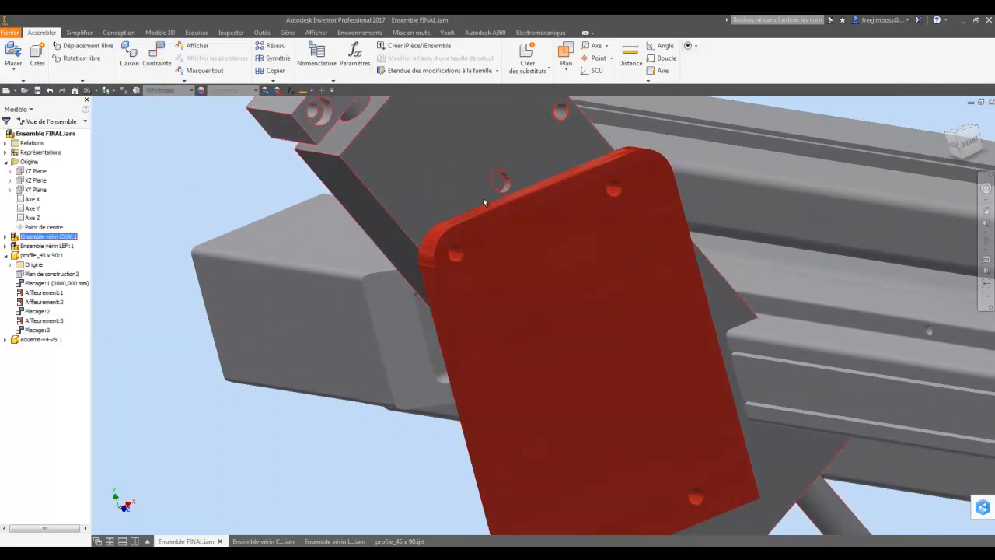
{"action": "left_click_drag", "start_coordinate": [475, 188], "coordinate": [474, 182]}
{"action": "middle_click_drag", "start_coordinate": [195, 157], "coordinate": [195, 164], "text": "shift"}
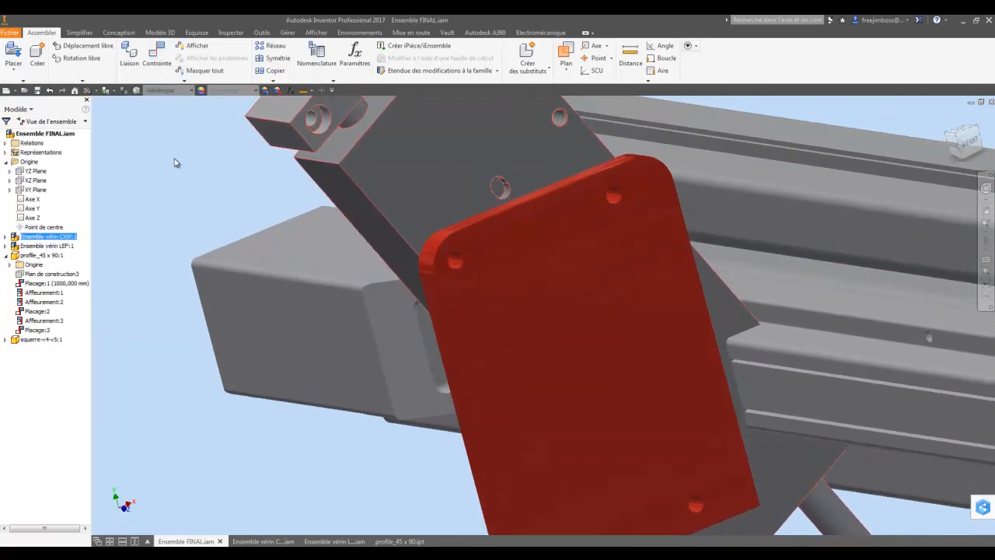
{"action": "left_click", "coordinate": [195, 164]}
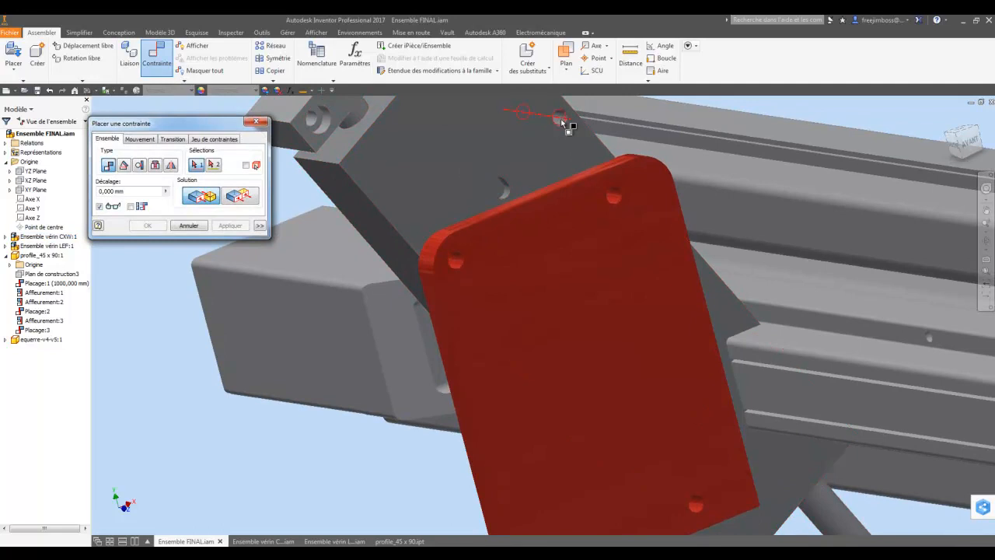
{"action": "left_click", "coordinate": [615, 200]}
{"action": "left_click", "coordinate": [157, 229]}
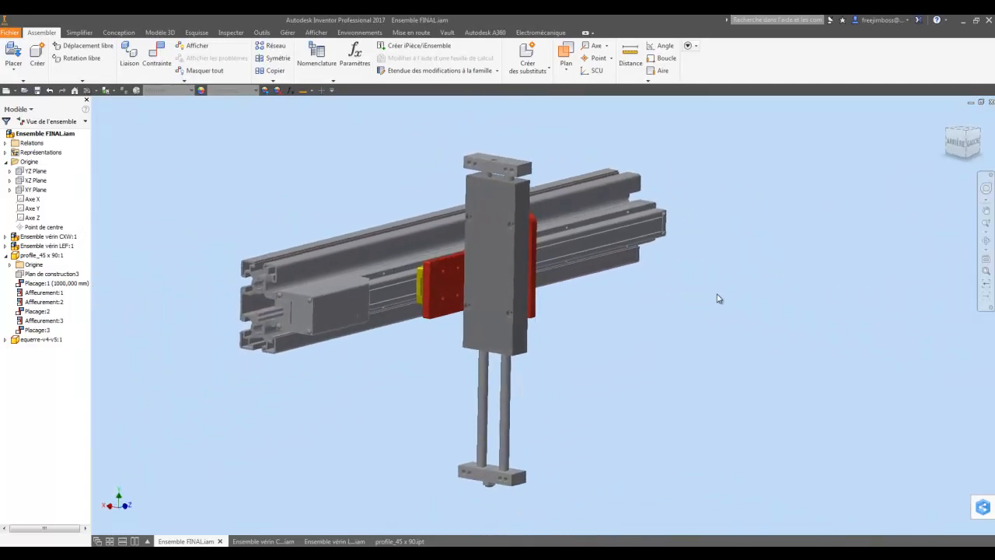
Step: Open the drive settings of the COURSE CXW constraint in the CXW assembly and return to Ensemble FINAL with them open
{"action": "left_click", "coordinate": [279, 541]}
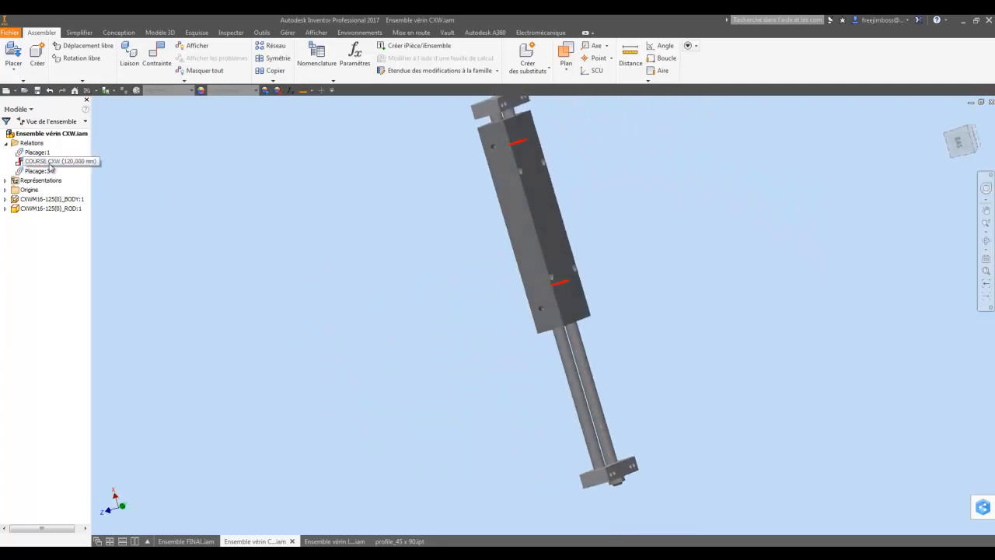
{"action": "right_click", "coordinate": [49, 163]}
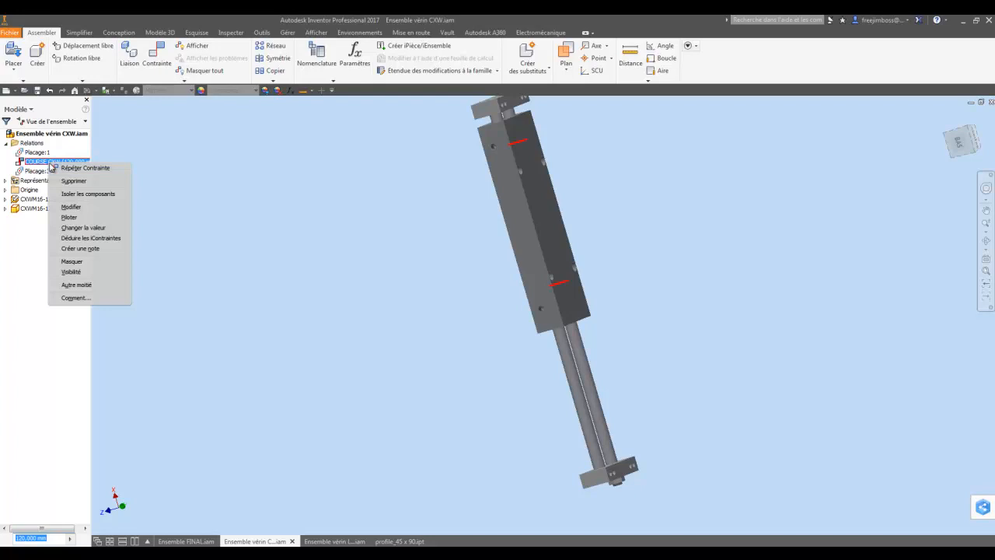
{"action": "left_click", "coordinate": [70, 217]}
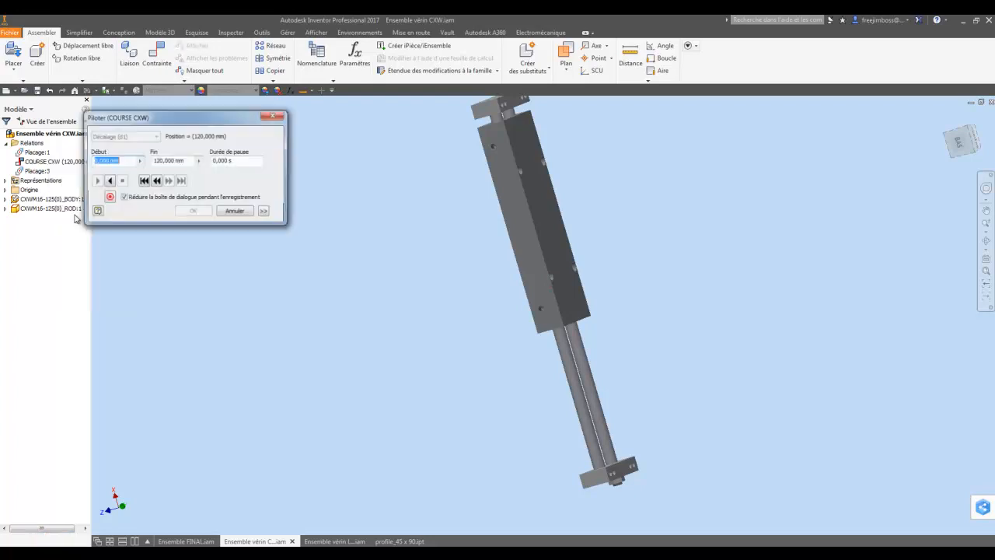
{"action": "left_click_drag", "start_coordinate": [180, 125], "coordinate": [193, 123]}
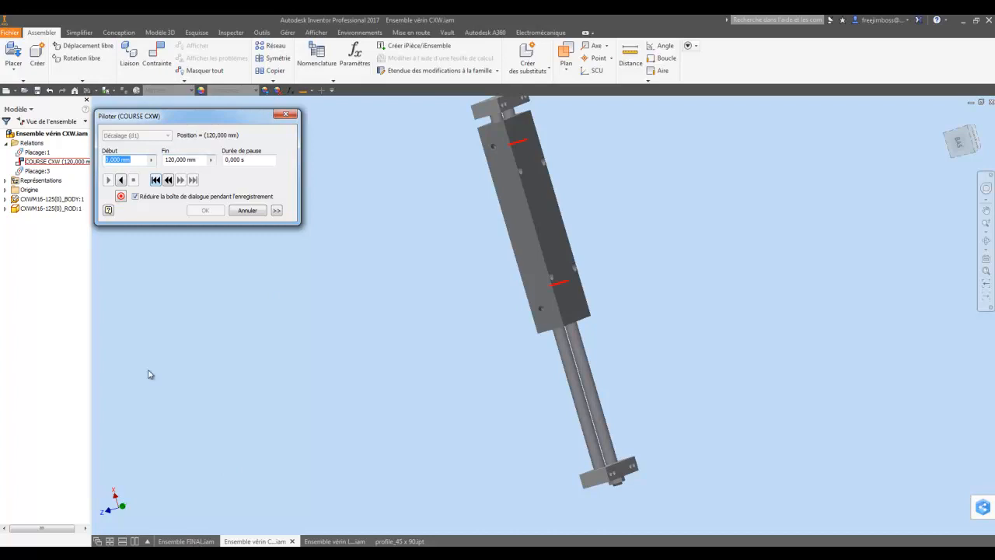
{"action": "left_click", "coordinate": [175, 542]}
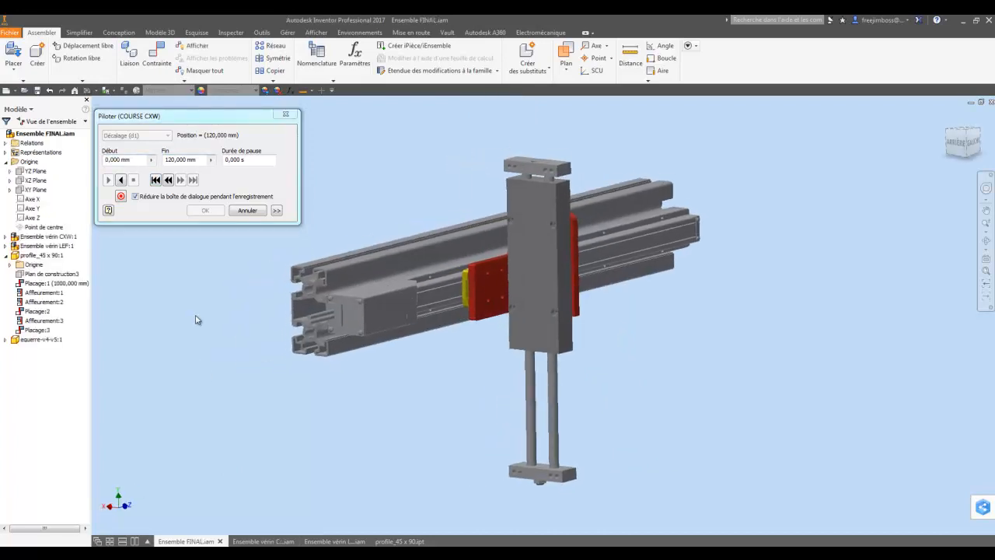
Step: Play the COURSE CXW stroke backward and forward between 0 and 120 mm, using a 5 mm increment, and close the drive settings
{"action": "left_click", "coordinate": [121, 182]}
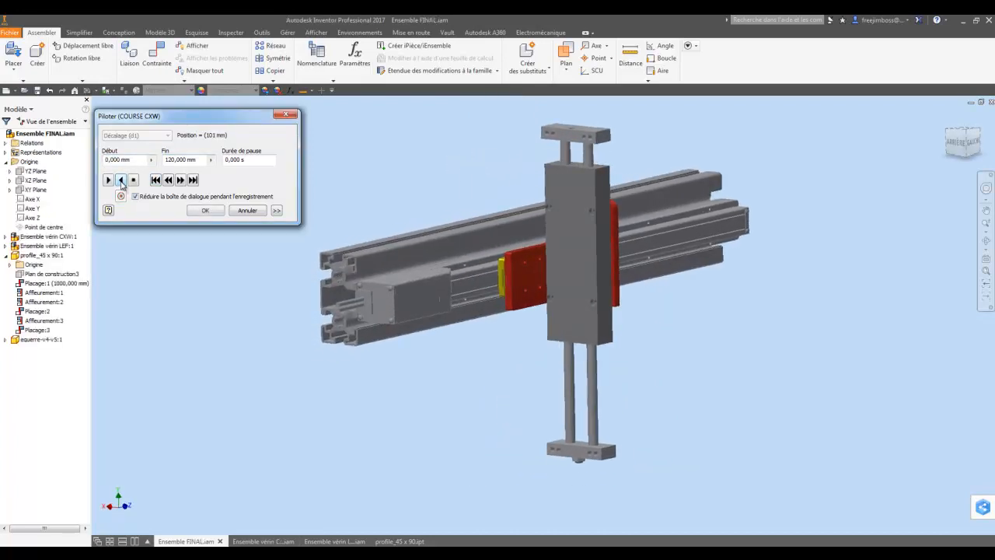
{"action": "left_click", "coordinate": [108, 180]}
{"action": "left_click", "coordinate": [276, 211]}
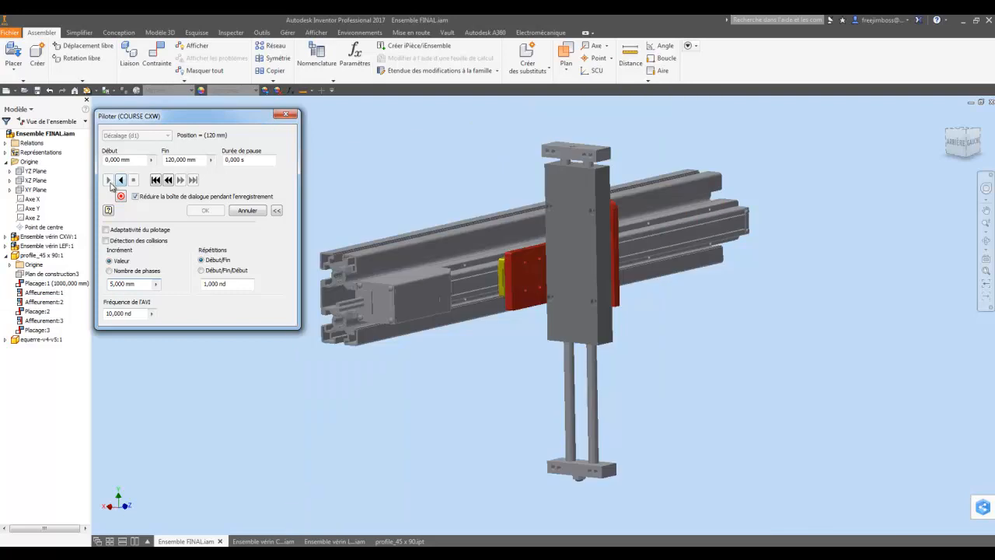
{"action": "left_click", "coordinate": [121, 181]}
{"action": "left_click", "coordinate": [109, 180]}
{"action": "left_click", "coordinate": [109, 180]}
{"action": "left_click", "coordinate": [247, 211]}
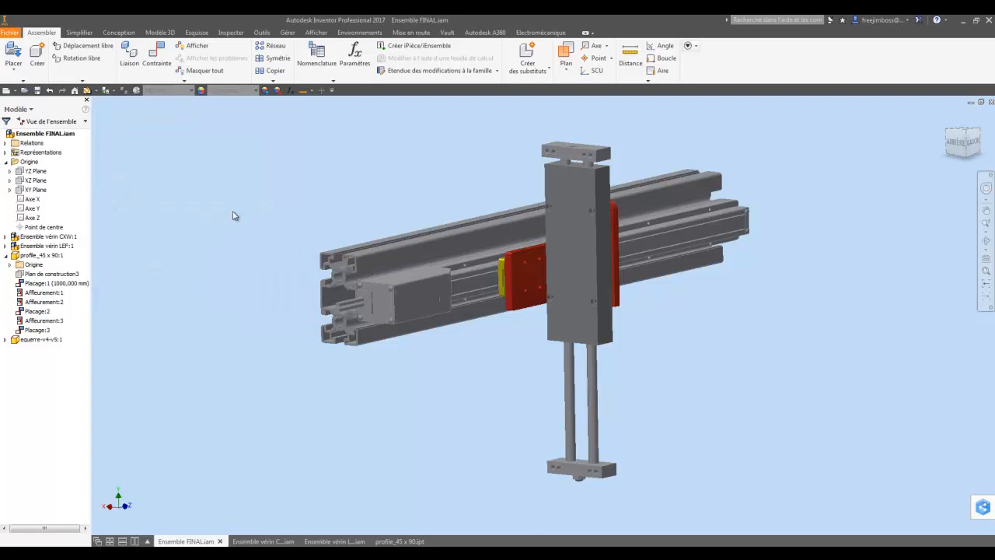
Step: Check the open LEF and CXW actuator assemblies and return to Ensemble FINAL
{"action": "scroll", "coordinate": [492, 279], "scroll_direction": "up", "scroll_amount": 3}
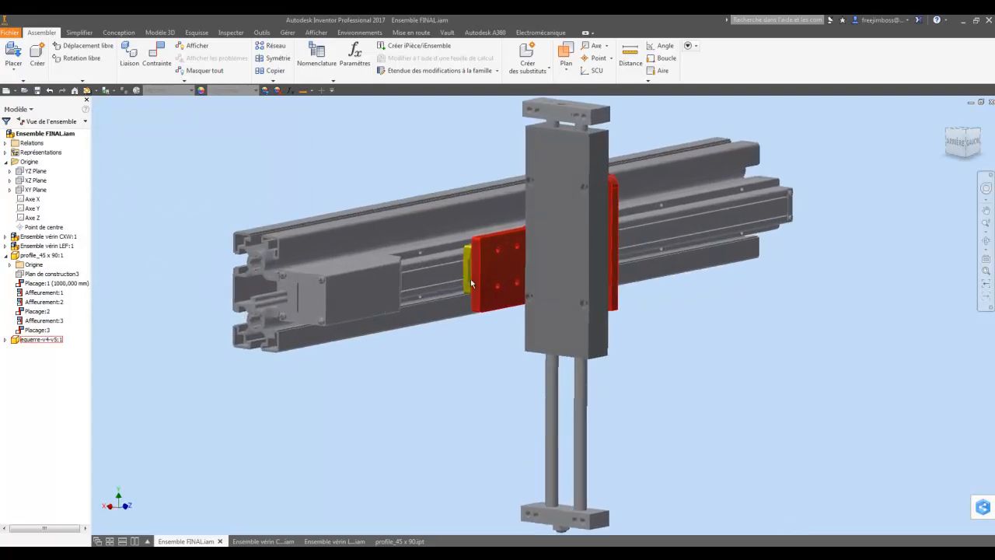
{"action": "left_click", "coordinate": [315, 540]}
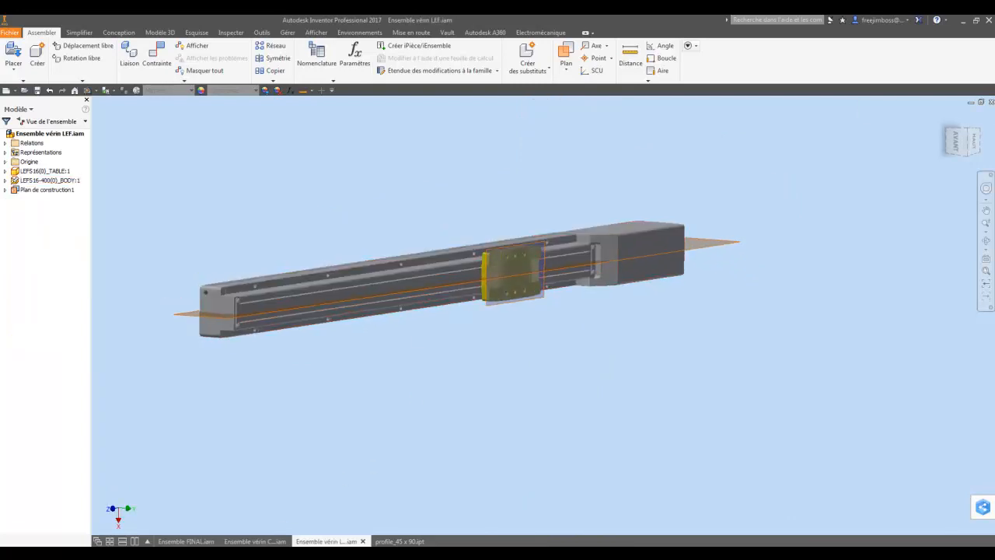
{"action": "left_click", "coordinate": [239, 543]}
{"action": "left_click", "coordinate": [186, 541]}
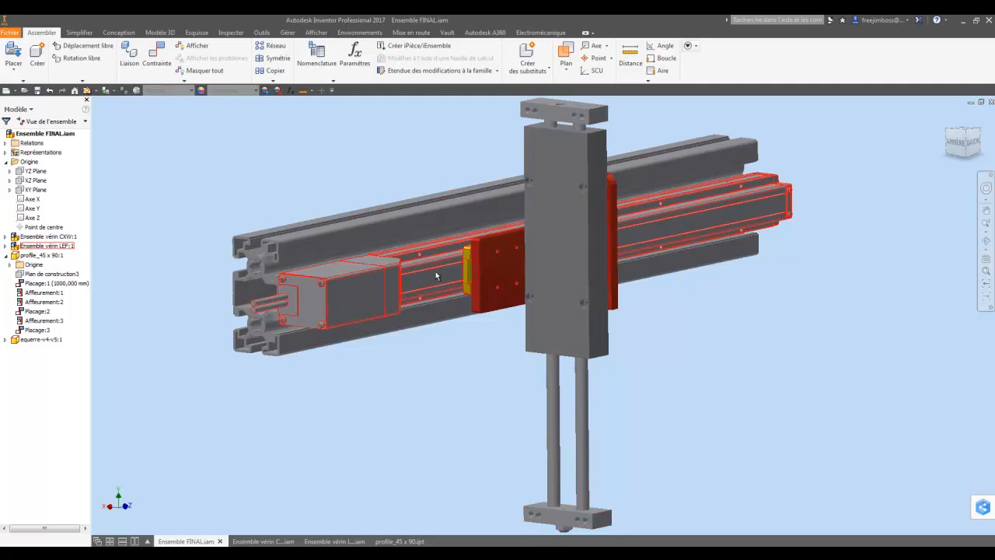
Step: Collapse the 45 x 90 profile and Origine entries in the model tree and save Ensemble FINAL with its modified components
{"action": "scroll", "coordinate": [404, 182], "scroll_direction": "up", "scroll_amount": 2}
{"action": "scroll", "coordinate": [359, 168], "scroll_direction": "up", "scroll_amount": 1}
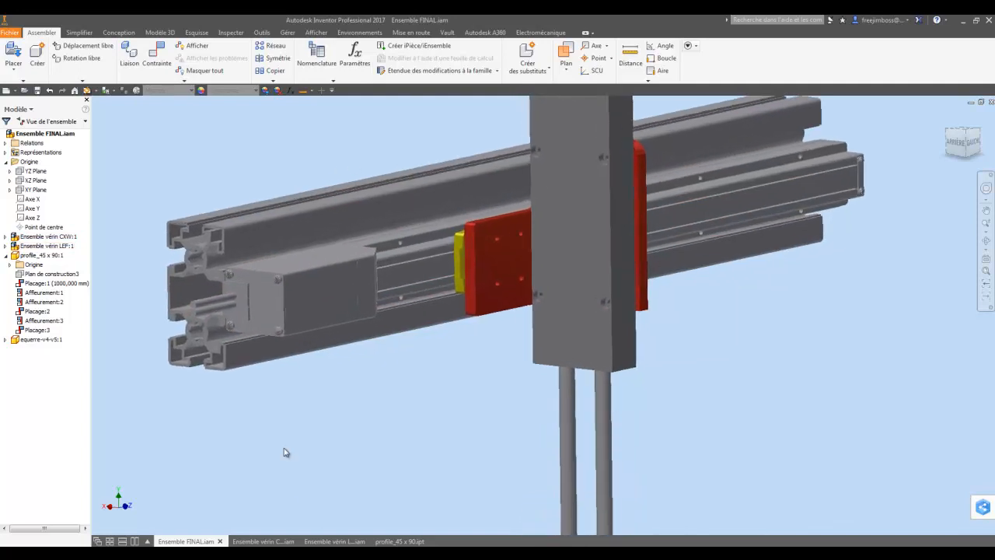
{"action": "left_click", "coordinate": [262, 544]}
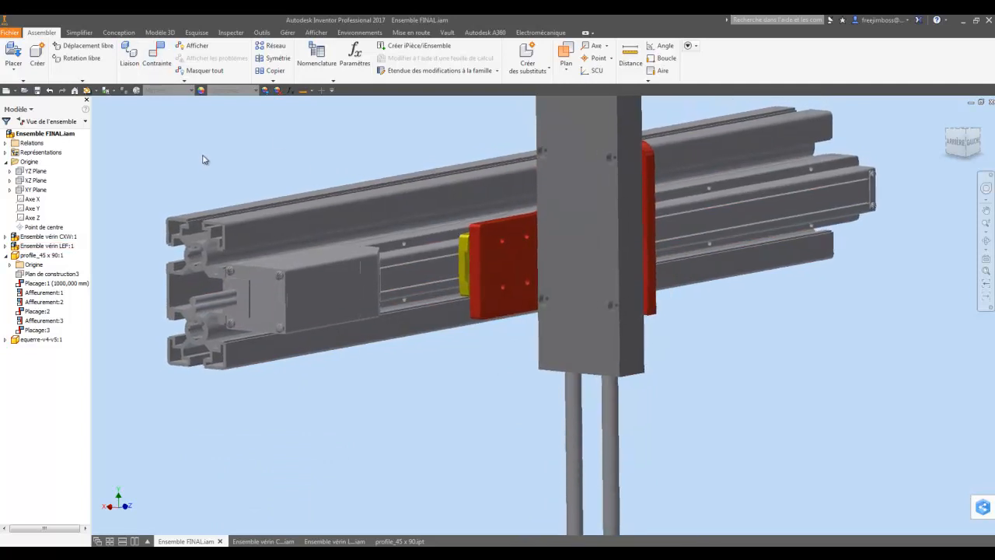
{"action": "left_click", "coordinate": [5, 256]}
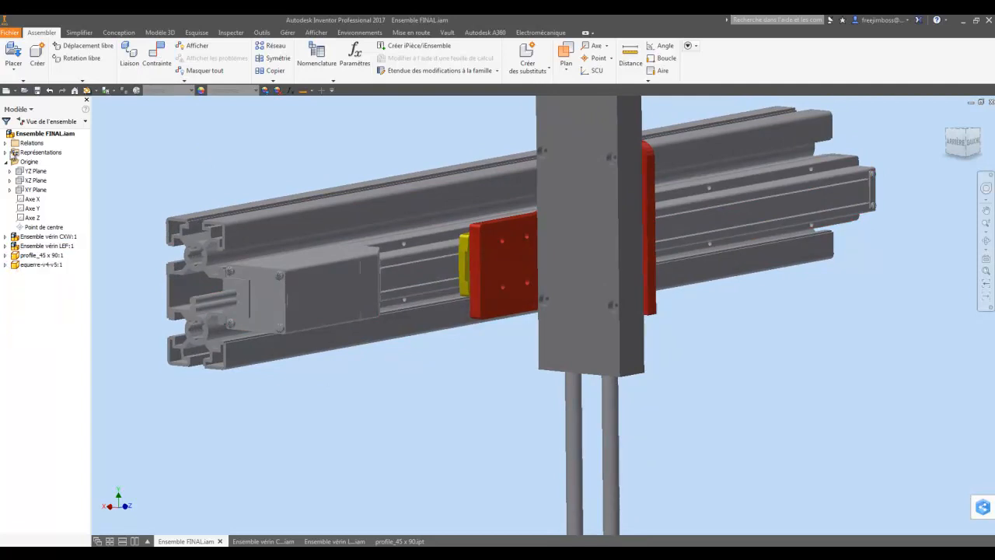
{"action": "left_click", "coordinate": [5, 162]}
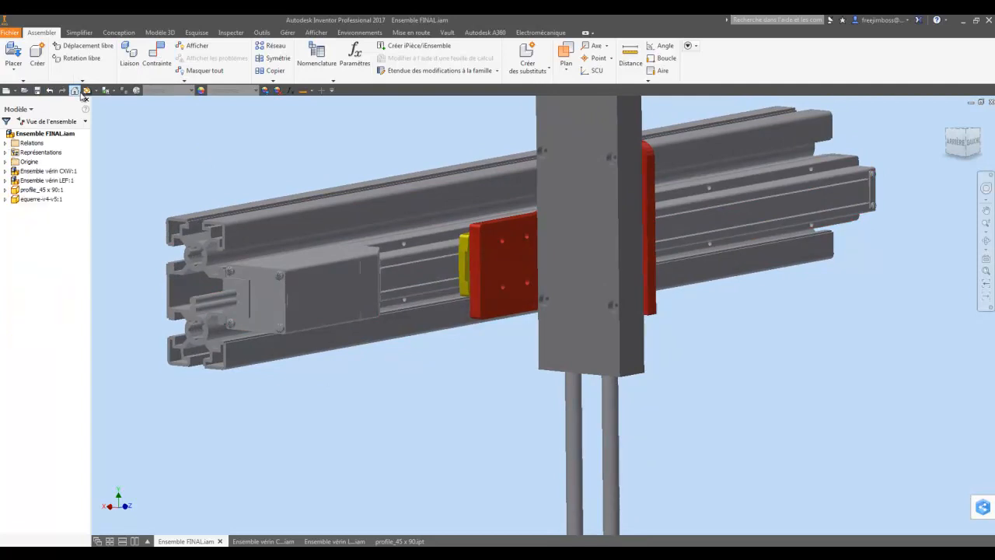
{"action": "left_click", "coordinate": [36, 91]}
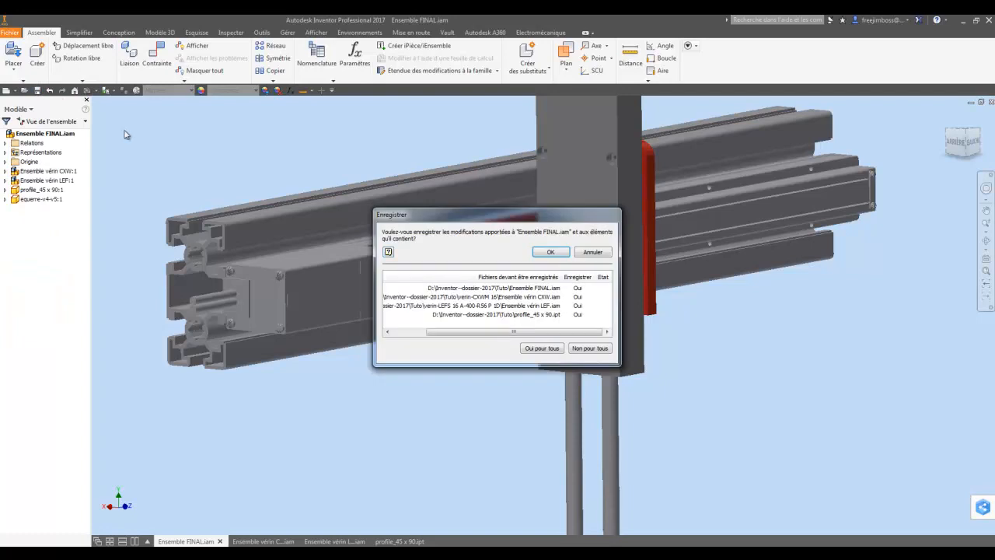
{"action": "left_click", "coordinate": [549, 254]}
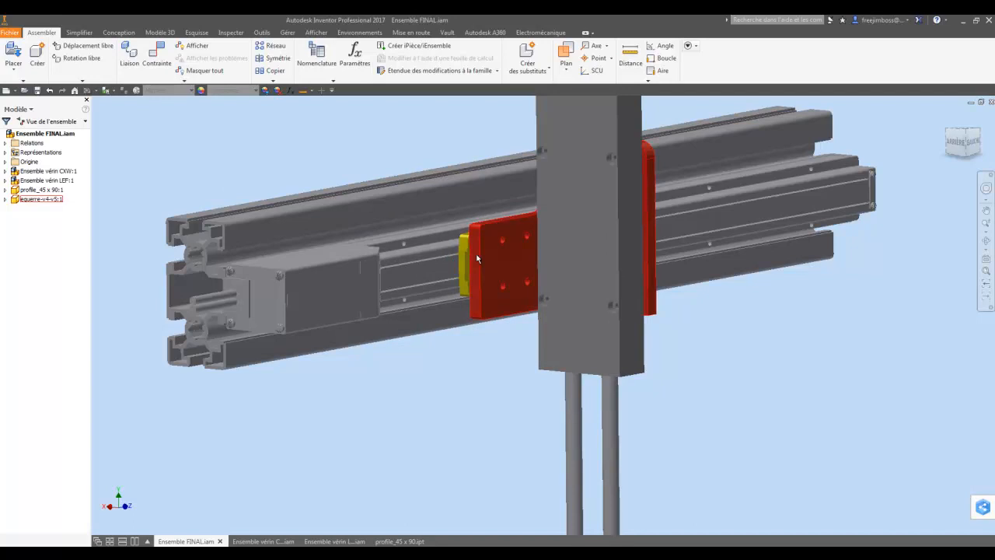
{"action": "left_click", "coordinate": [158, 58]}
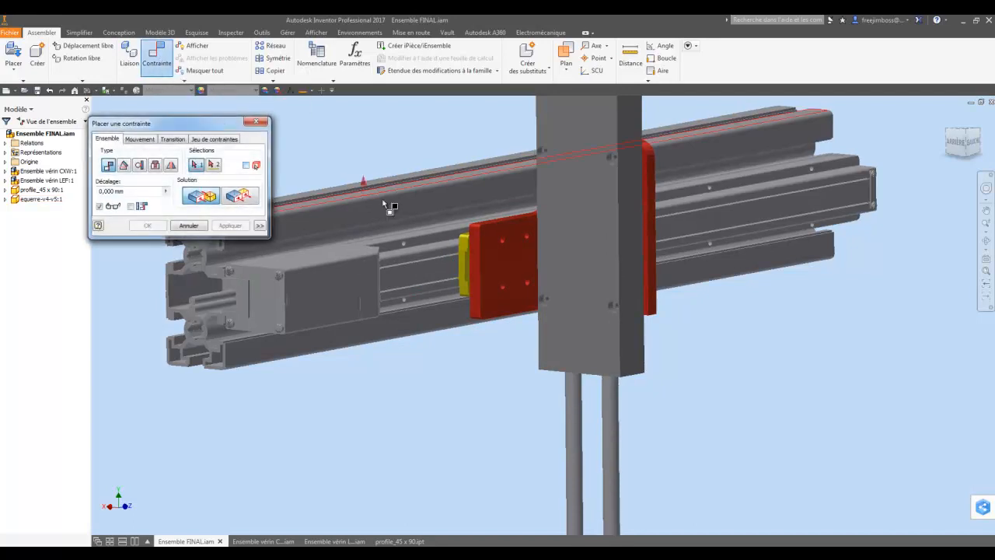
{"action": "scroll", "coordinate": [469, 258], "scroll_direction": "up", "scroll_amount": 5}
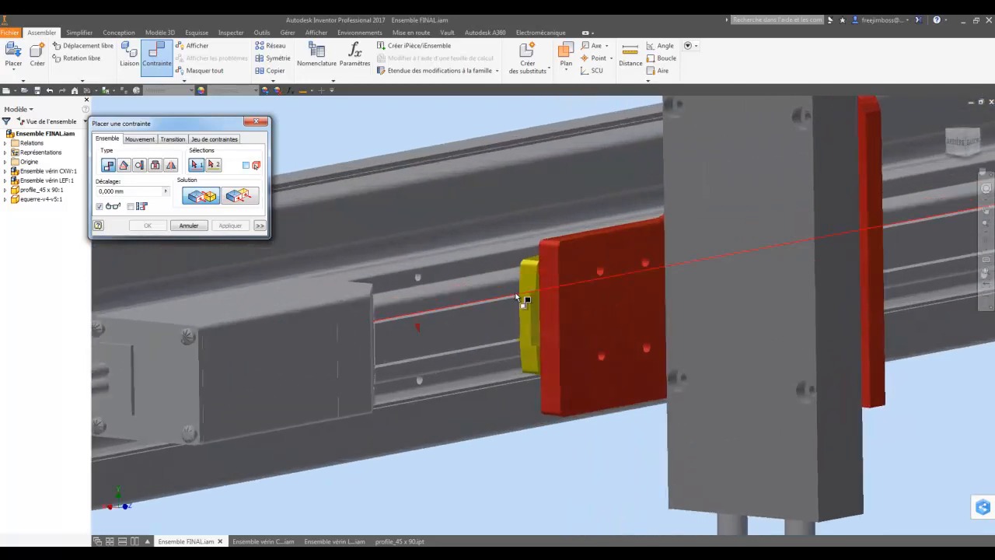
{"action": "scroll", "coordinate": [516, 293], "scroll_direction": "up", "scroll_amount": 3}
{"action": "left_click", "coordinate": [532, 339]}
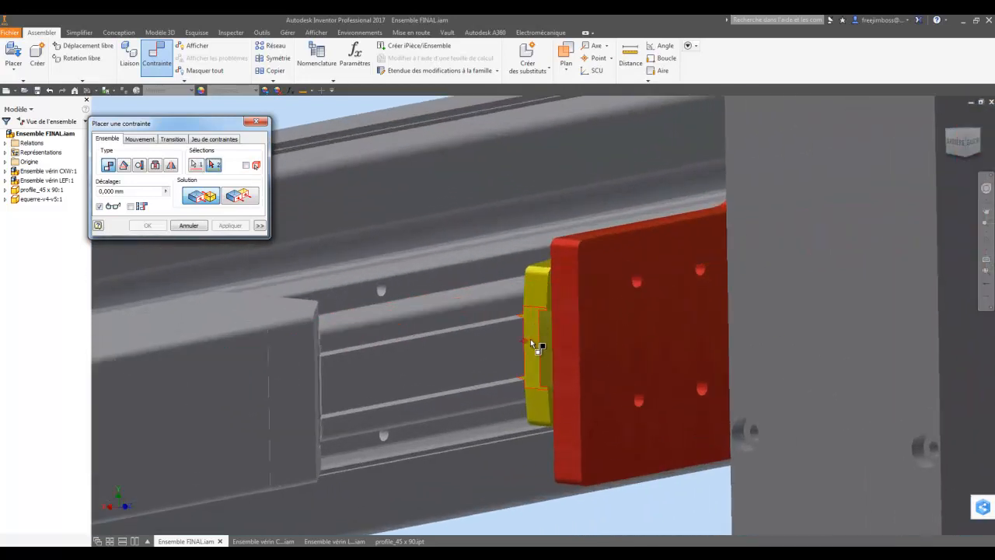
{"action": "scroll", "coordinate": [349, 320], "scroll_direction": "up", "scroll_amount": 2}
{"action": "scroll", "coordinate": [340, 319], "scroll_direction": "up", "scroll_amount": 5}
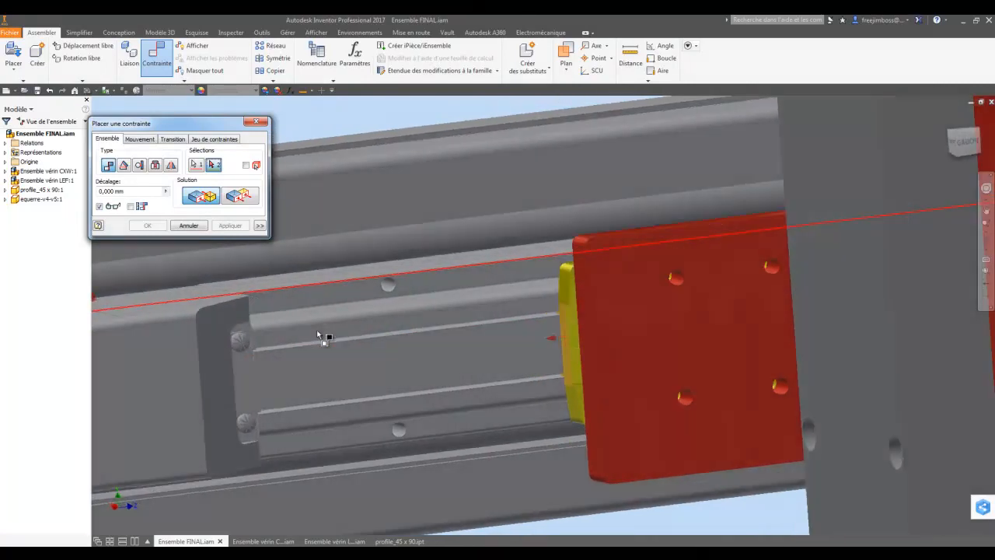
{"action": "scroll", "coordinate": [296, 336], "scroll_direction": "up", "scroll_amount": 5}
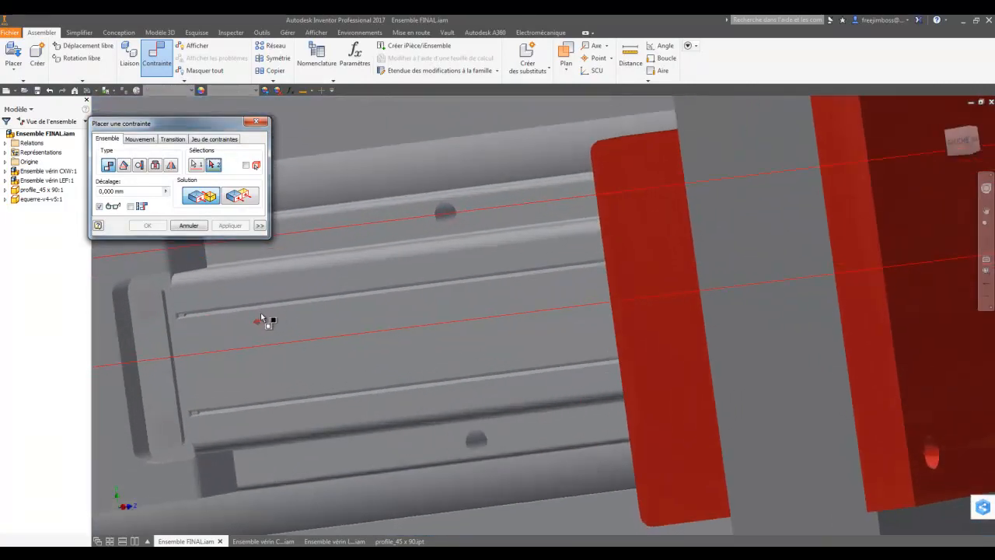
{"action": "scroll", "coordinate": [291, 338], "scroll_direction": "up", "scroll_amount": 3}
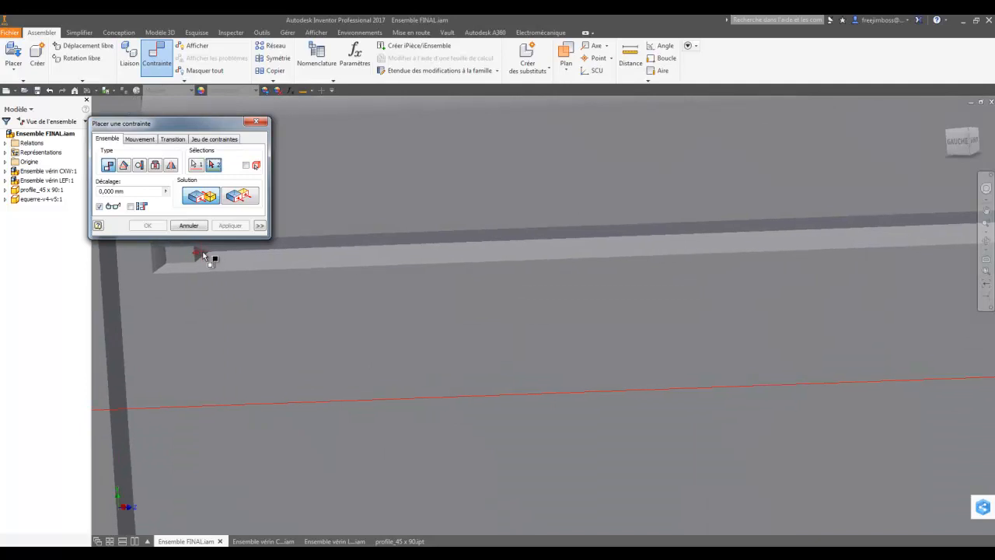
{"action": "scroll", "coordinate": [204, 339], "scroll_direction": "down", "scroll_amount": 5}
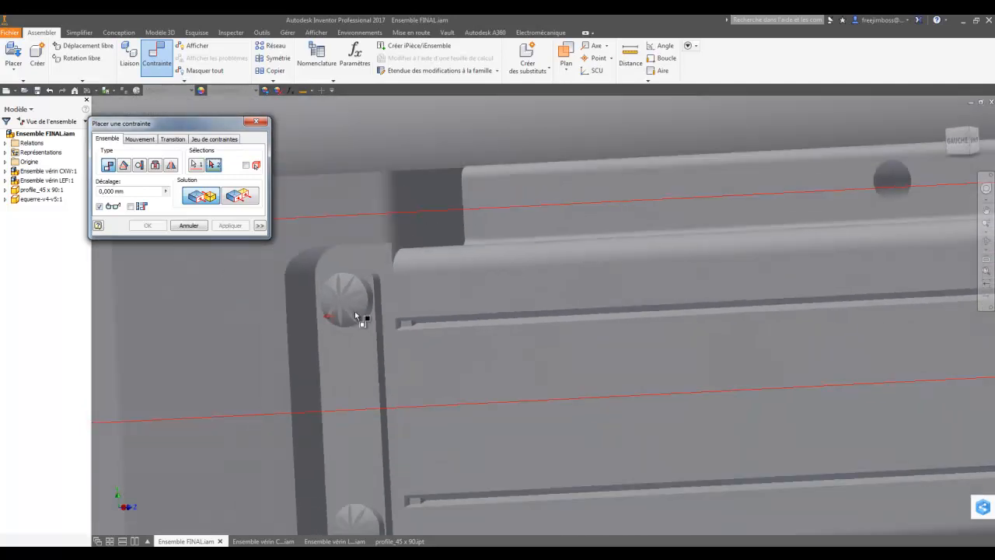
{"action": "scroll", "coordinate": [348, 318], "scroll_direction": "down", "scroll_amount": 5}
{"action": "middle_click_drag", "start_coordinate": [740, 260], "coordinate": [628, 296], "text": "shift"}
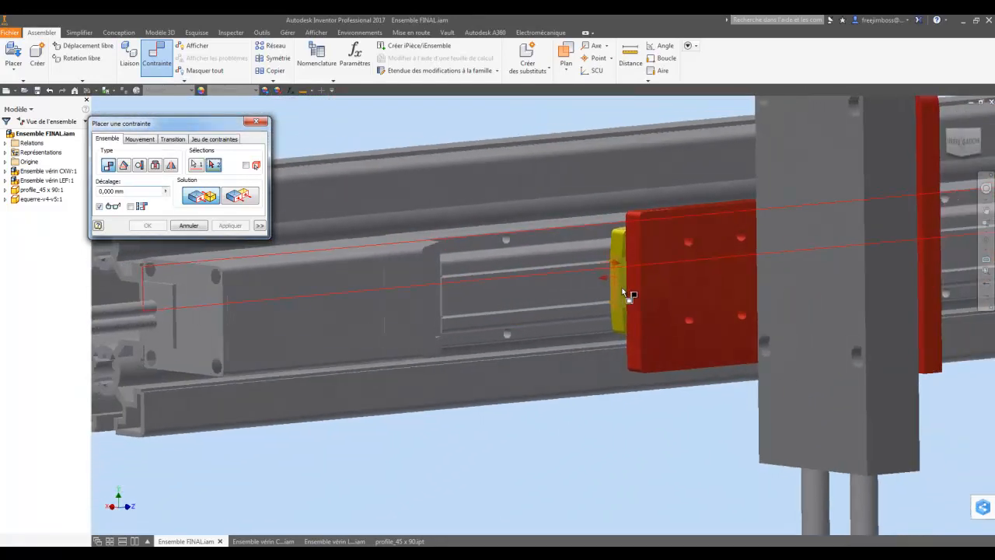
{"action": "left_click", "coordinate": [189, 225]}
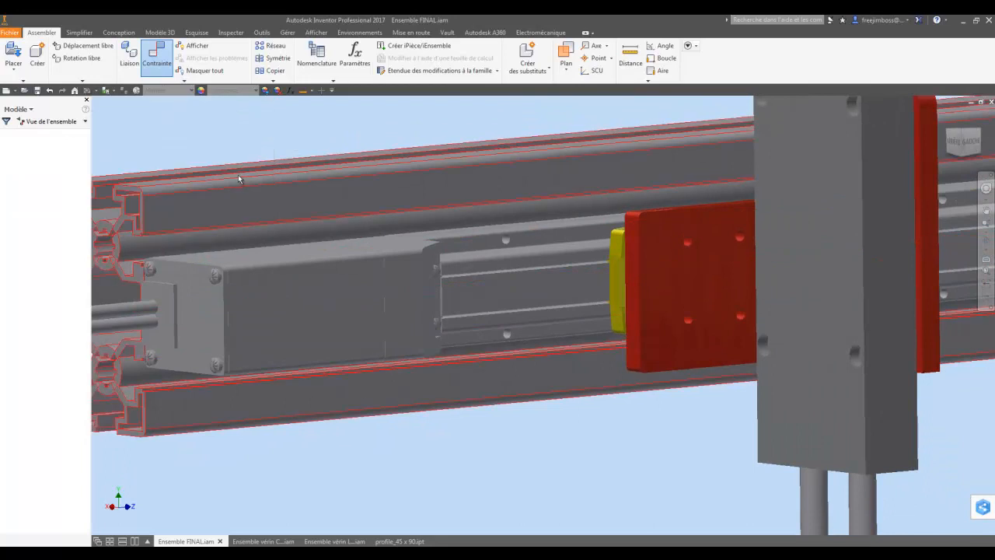
Step: Try to constrain the red bracket's side edge face flush with the LEF motor's outer end face at 0 mm offset
{"action": "left_click", "coordinate": [164, 55]}
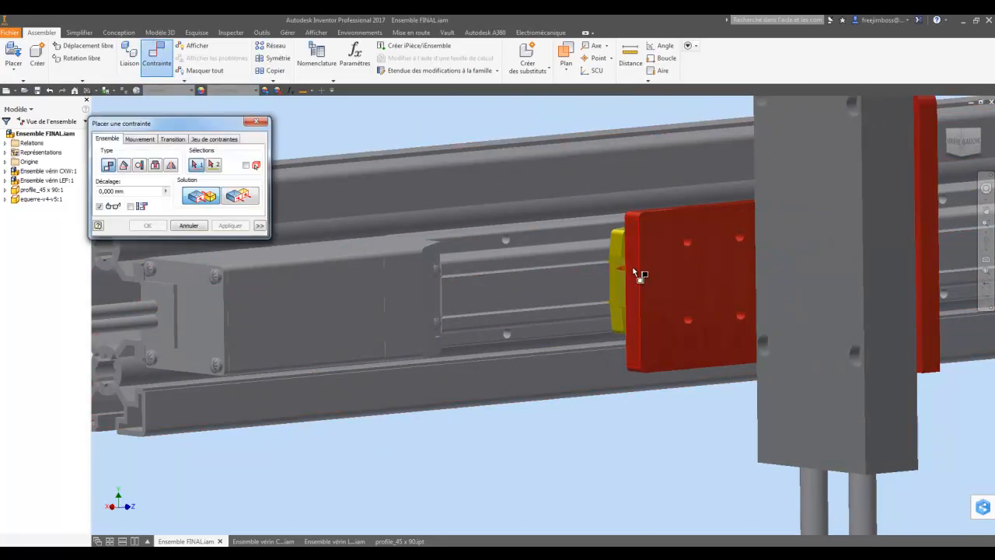
{"action": "scroll", "coordinate": [633, 272], "scroll_direction": "up", "scroll_amount": 3}
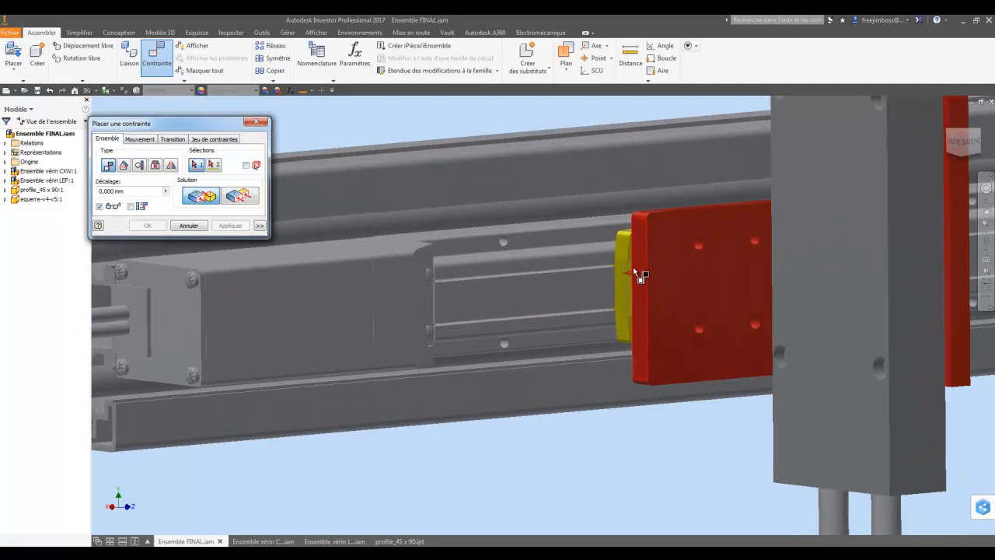
{"action": "left_click", "coordinate": [641, 274]}
{"action": "scroll", "coordinate": [204, 343], "scroll_direction": "down", "scroll_amount": 2}
{"action": "left_click", "coordinate": [323, 319]}
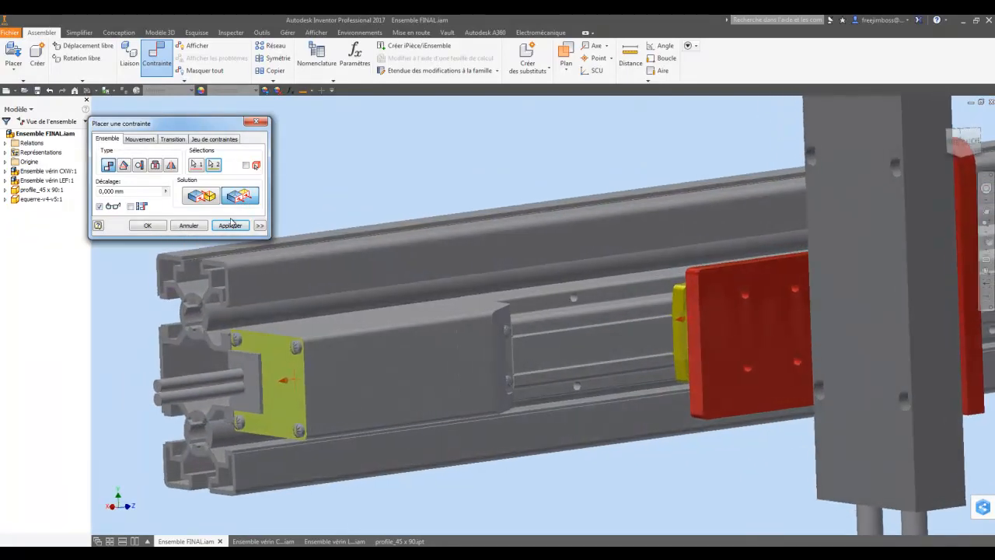
{"action": "left_click", "coordinate": [147, 226]}
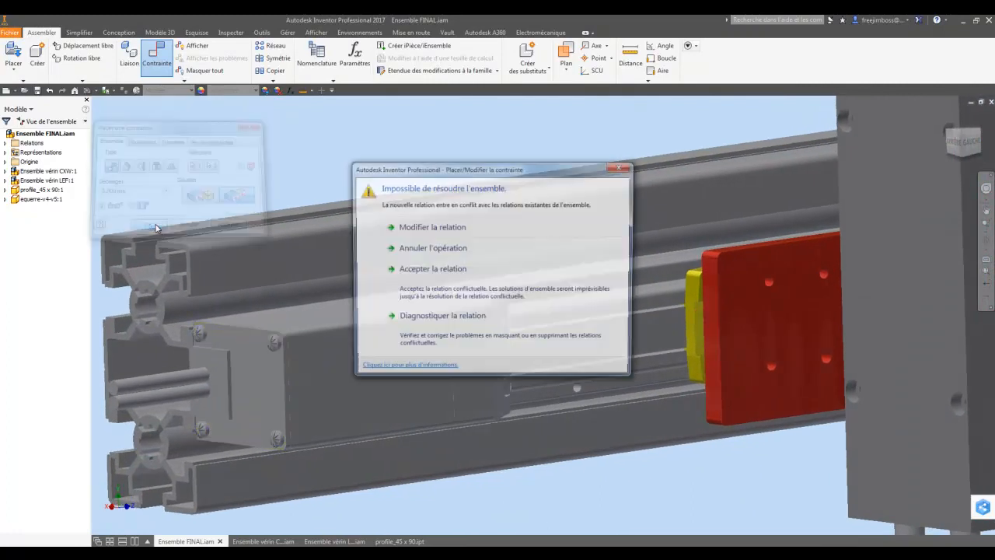
{"action": "left_click", "coordinate": [422, 247]}
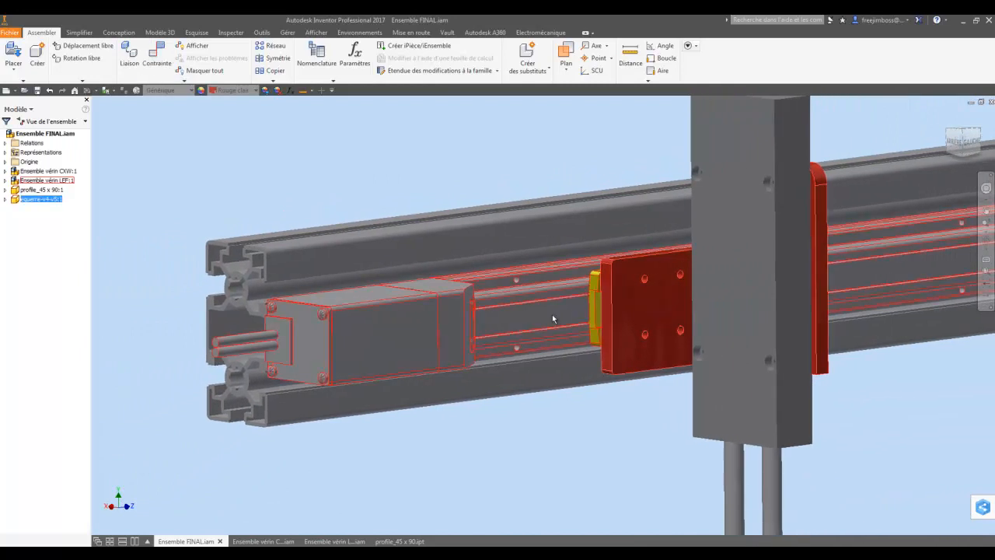
Step: Check both actuator assemblies, make the LEF subassembly adaptive in Ensemble FINAL, and slide the bracket along its rail toward the motor
{"action": "left_click", "coordinate": [276, 542]}
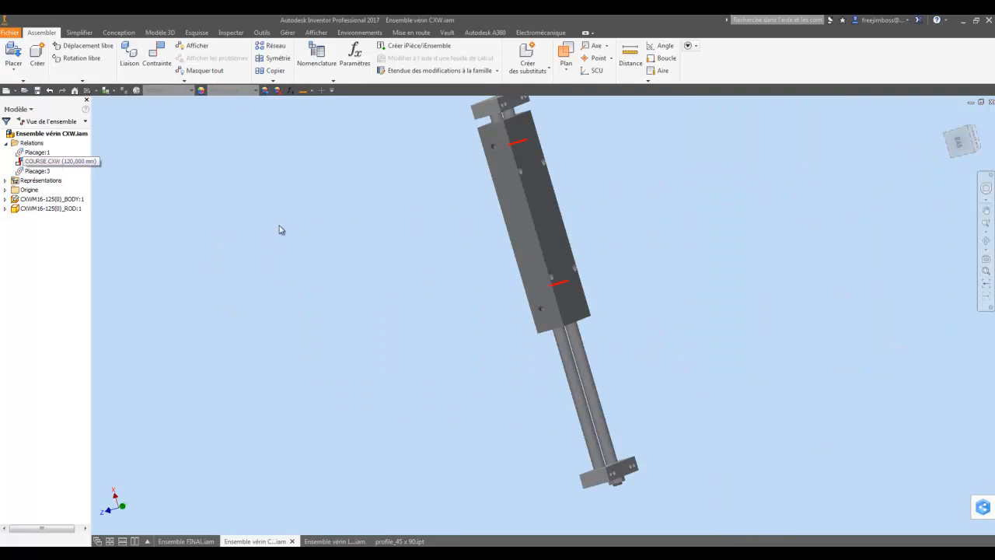
{"action": "left_click", "coordinate": [341, 541]}
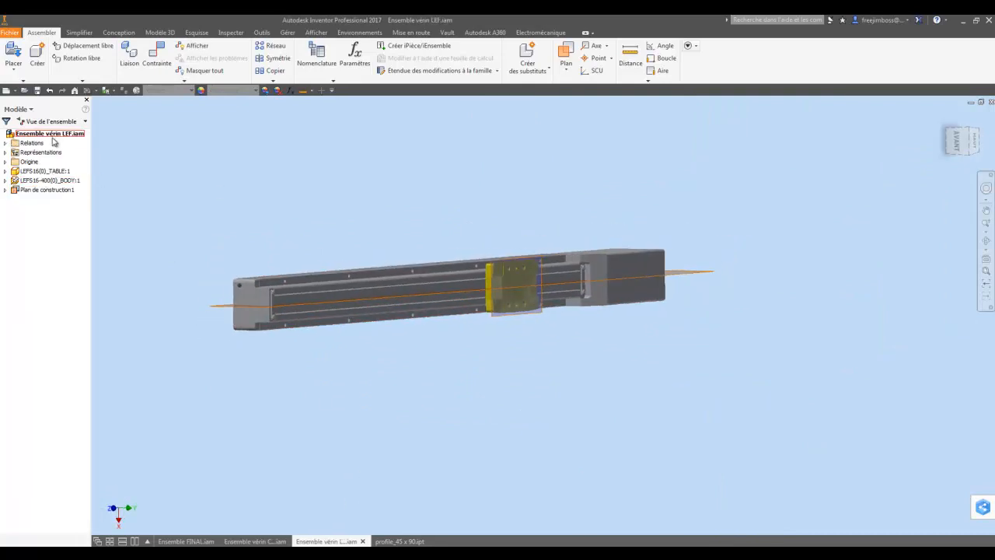
{"action": "left_click", "coordinate": [186, 541]}
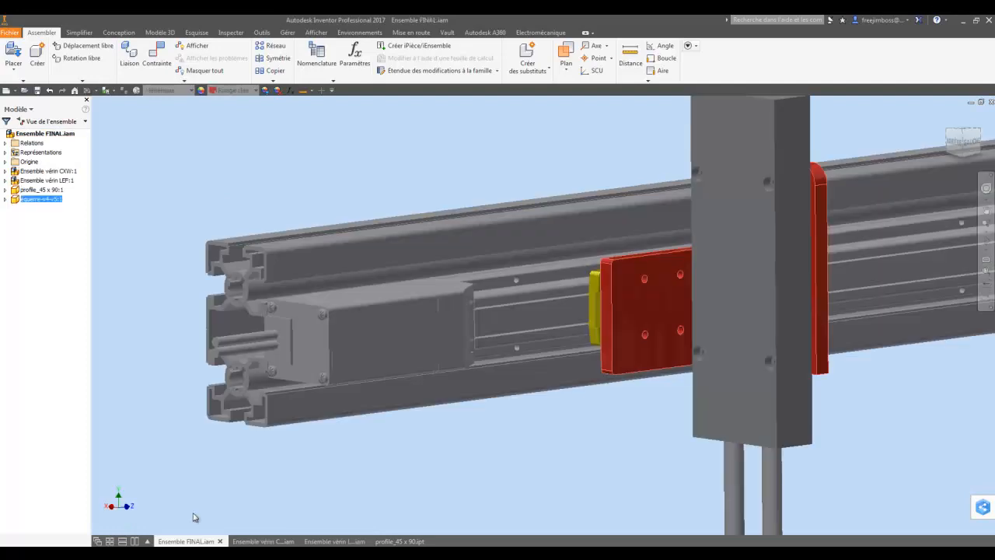
{"action": "left_click", "coordinate": [57, 180]}
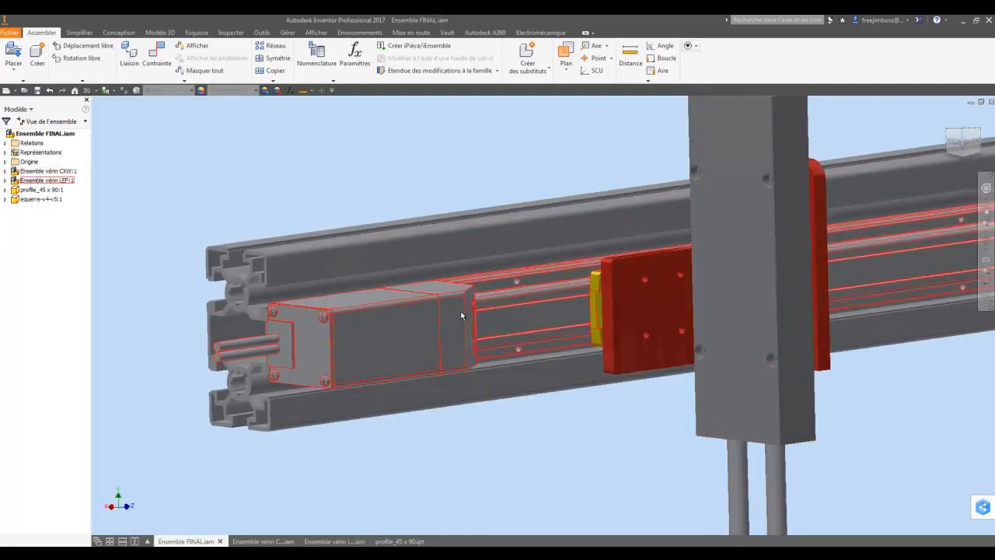
{"action": "right_click", "coordinate": [59, 183]}
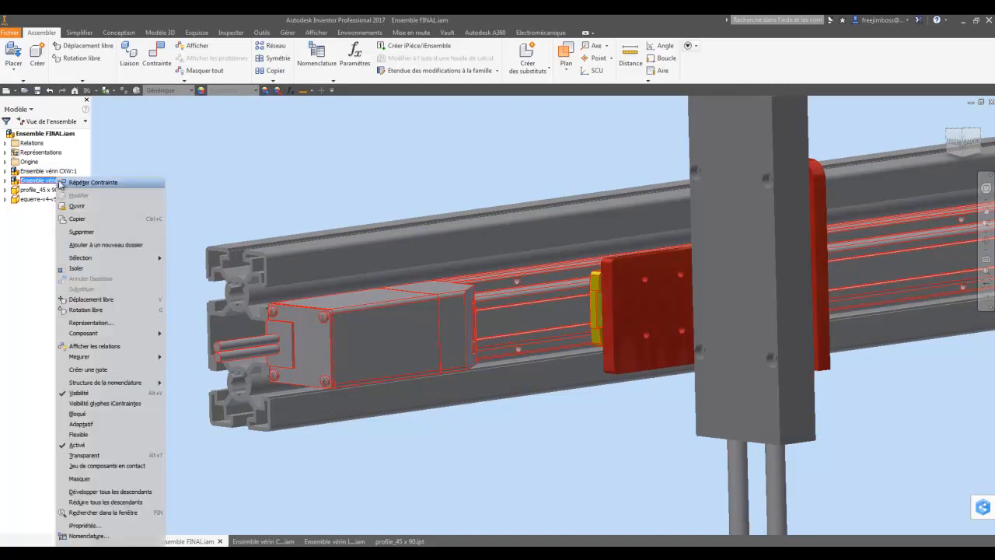
{"action": "left_click", "coordinate": [80, 423]}
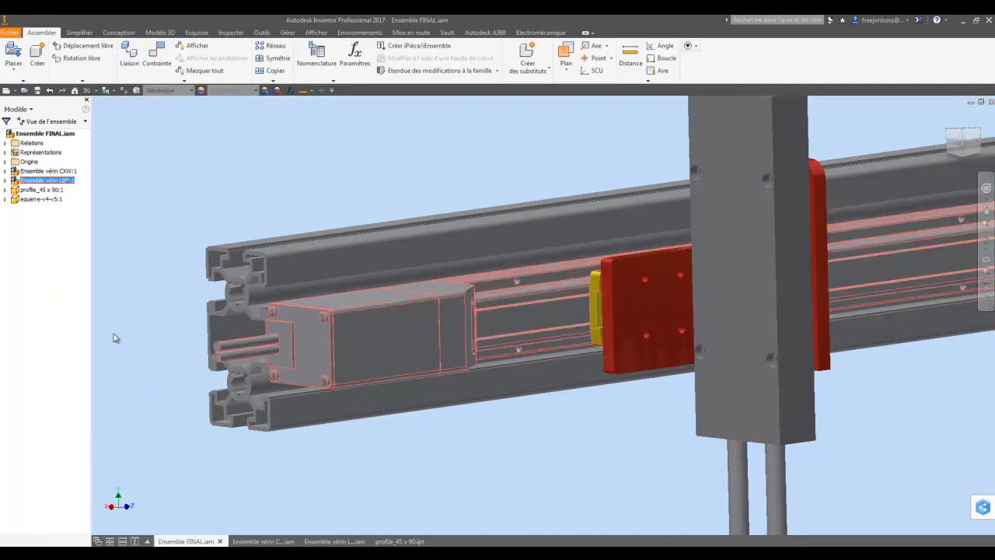
{"action": "left_click_drag", "start_coordinate": [609, 303], "coordinate": [554, 311]}
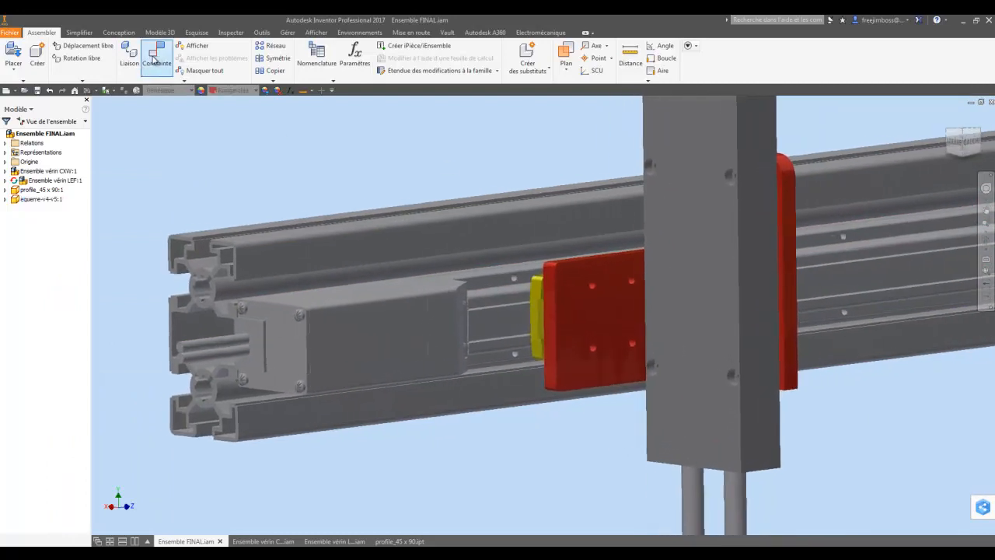
Step: Set up a mate constraint between the bracket's side edge face and the LEF body's small shoulder face at the motor end
{"action": "left_click", "coordinate": [153, 62]}
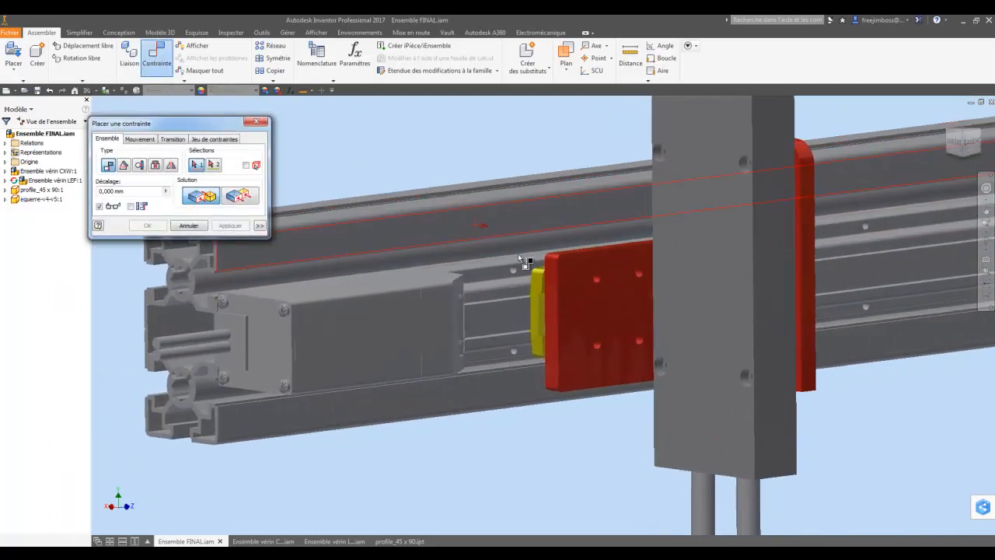
{"action": "scroll", "coordinate": [614, 280], "scroll_direction": "up", "scroll_amount": 3}
{"action": "left_click", "coordinate": [642, 268]}
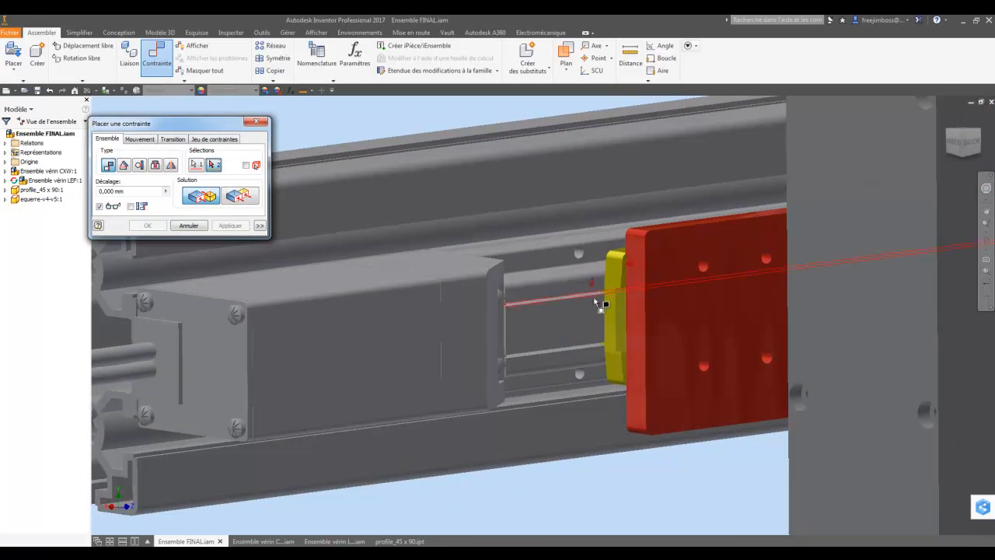
{"action": "scroll", "coordinate": [211, 377], "scroll_direction": "down", "scroll_amount": 1}
{"action": "middle_click_drag", "start_coordinate": [389, 322], "coordinate": [547, 278], "text": "shift"}
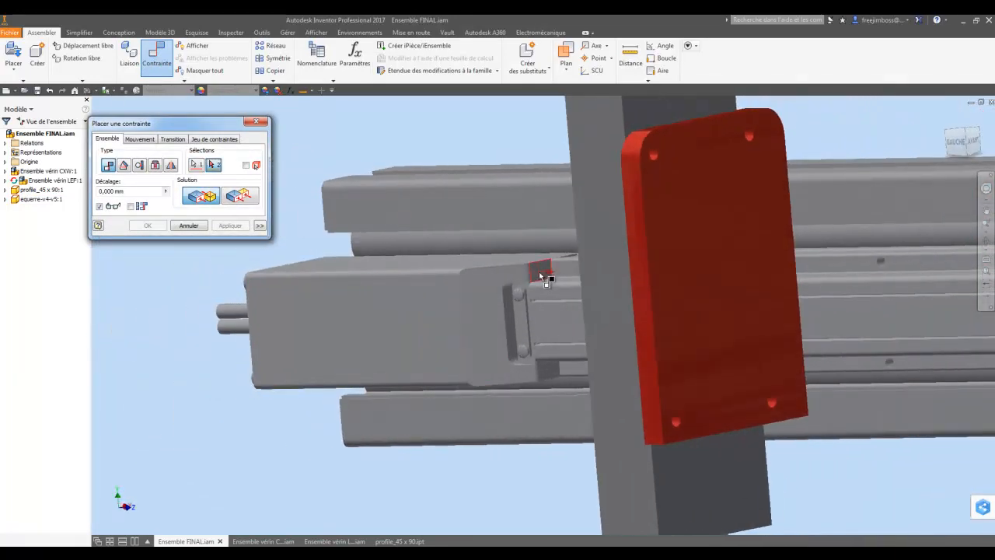
{"action": "left_click", "coordinate": [540, 273]}
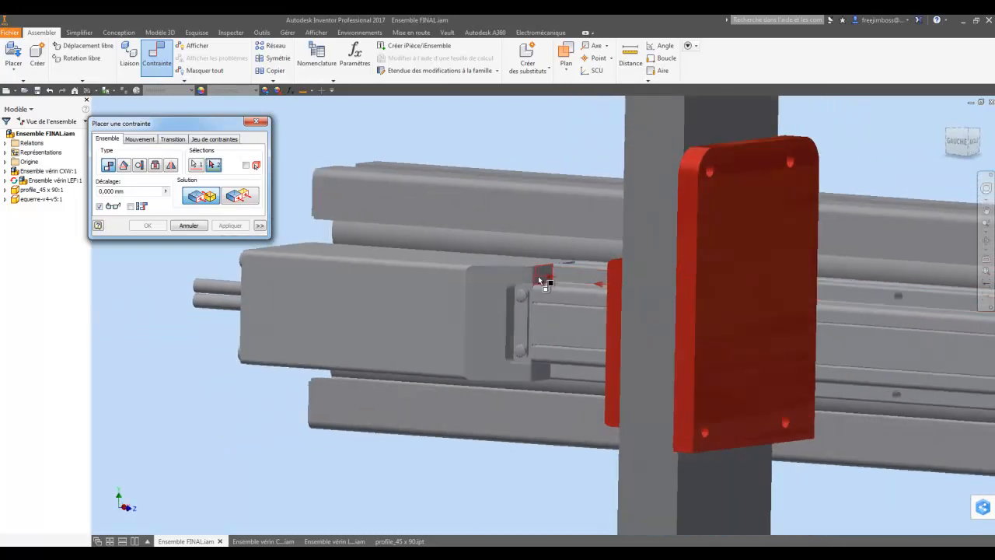
{"action": "left_click", "coordinate": [544, 277]}
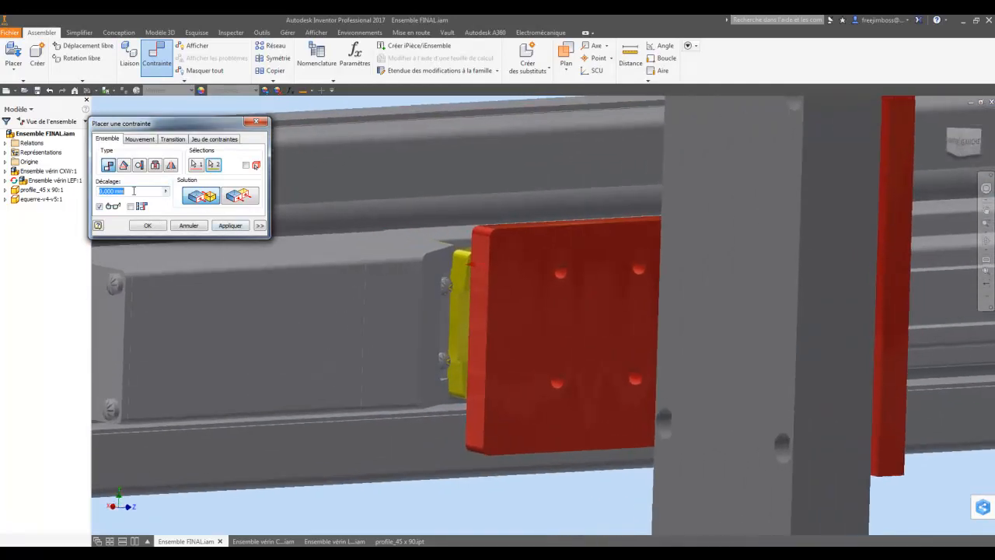
Step: Try several offsets for the mate between the bracket edge and the LEF body shoulder, and place the constraint at 3 mm
{"action": "left_click_drag", "start_coordinate": [134, 191], "coordinate": [83, 195]}
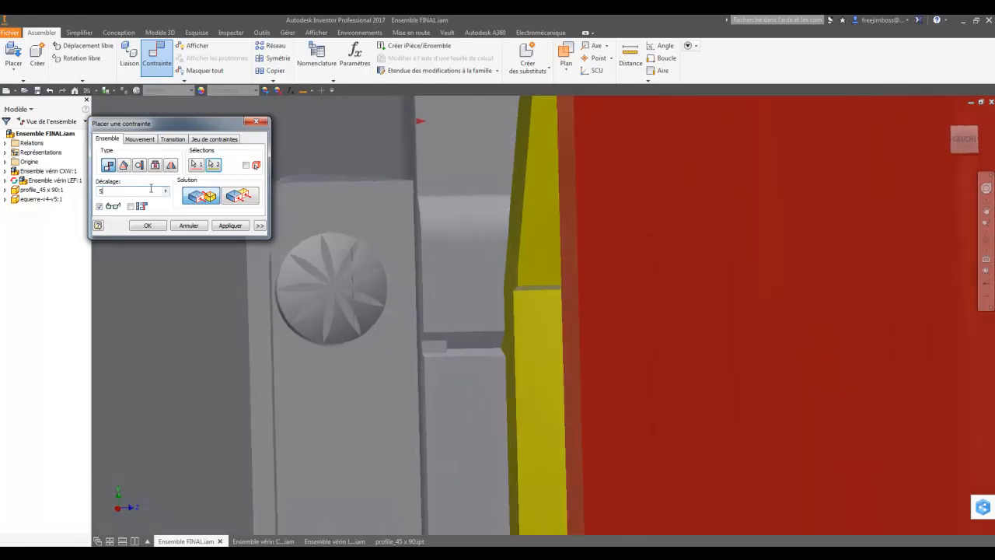
{"action": "left_click_drag", "start_coordinate": [108, 191], "coordinate": [95, 194]}
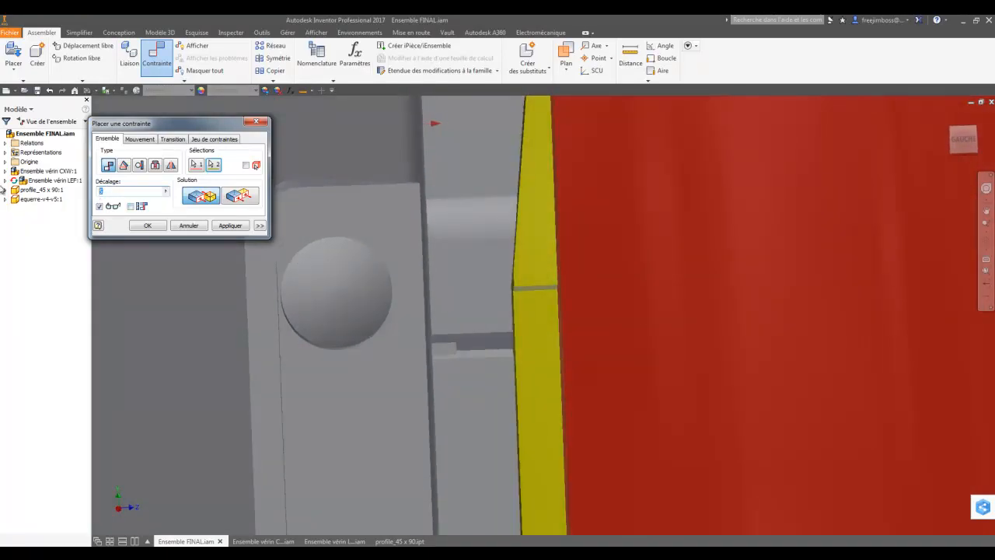
{"action": "type", "text": "1"}
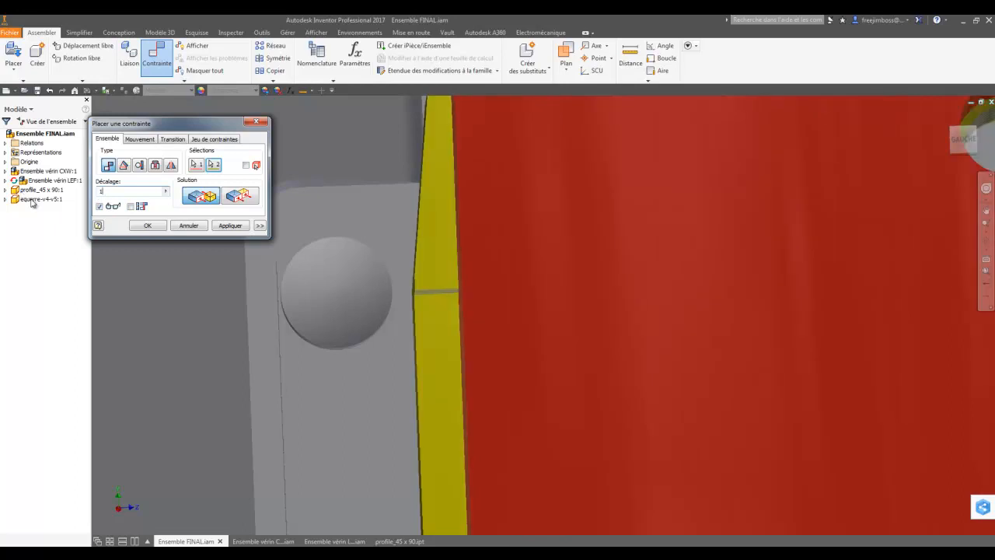
{"action": "type", "text": "2"}
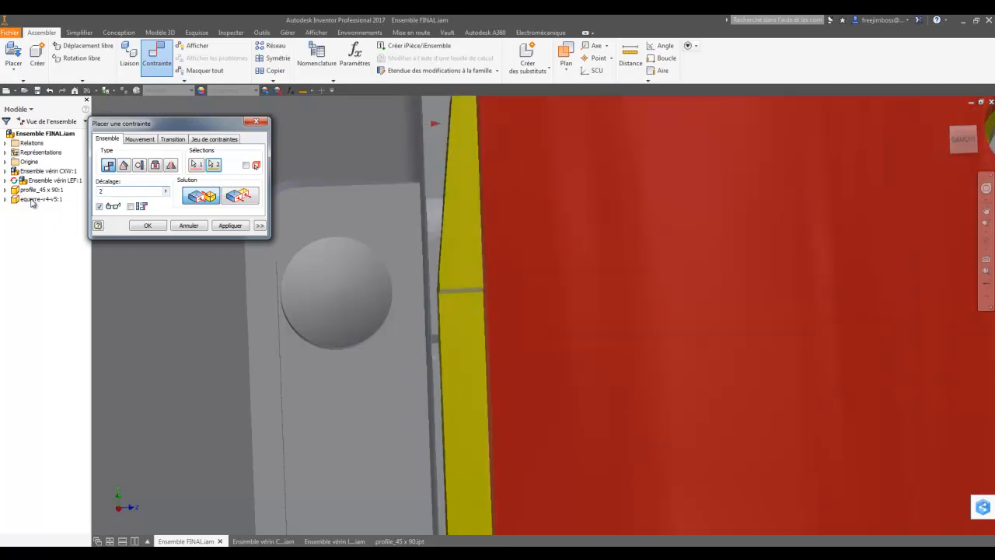
{"action": "type", "text": "3"}
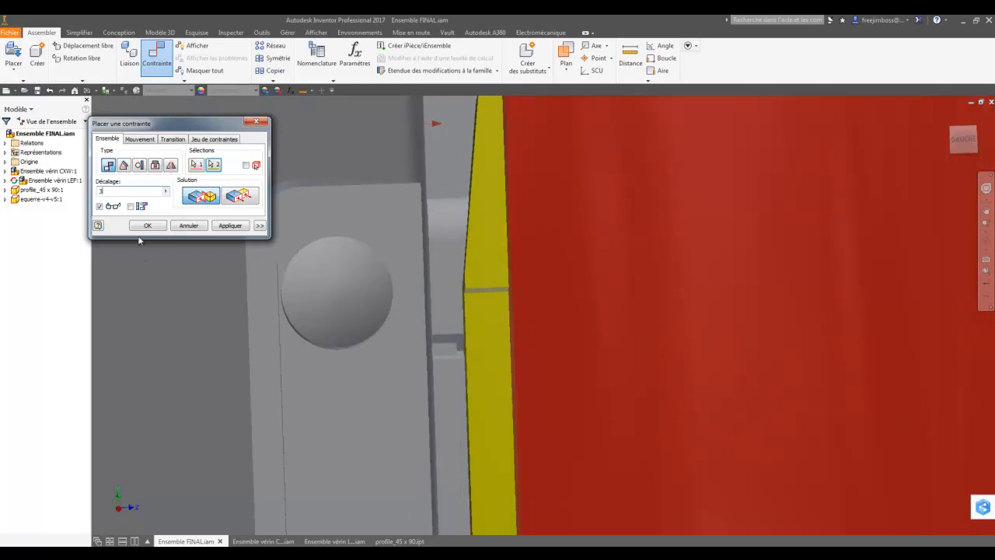
{"action": "left_click", "coordinate": [148, 225]}
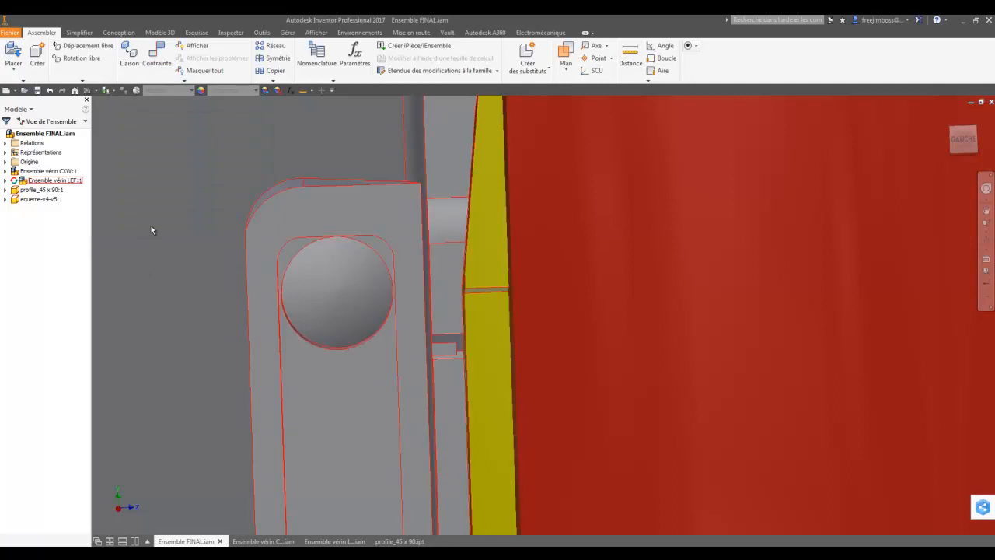
Step: Expand the Relations of Ensemble FINAL and rename the new 3 mm mate constraint as COURSE LEF
{"action": "left_click", "coordinate": [6, 144]}
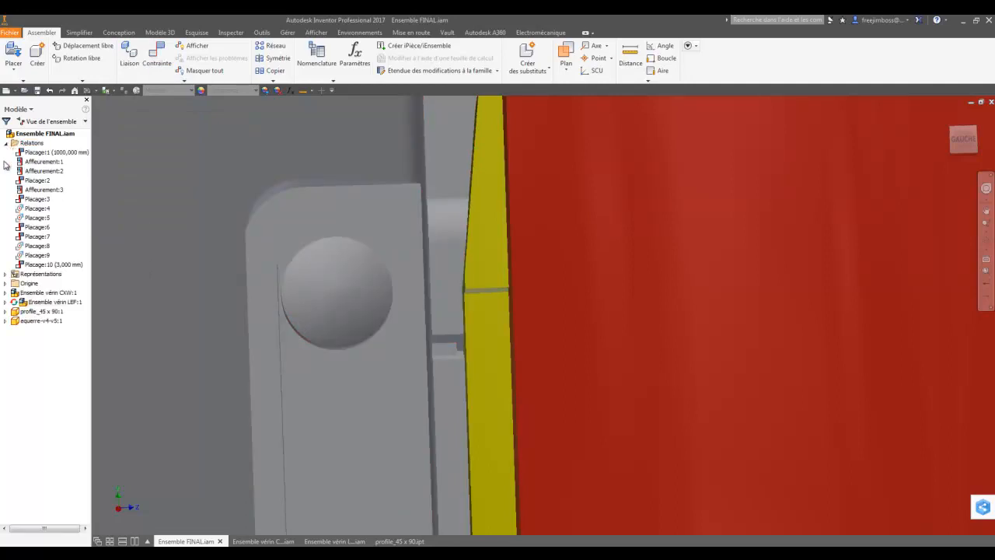
{"action": "left_click", "coordinate": [44, 265]}
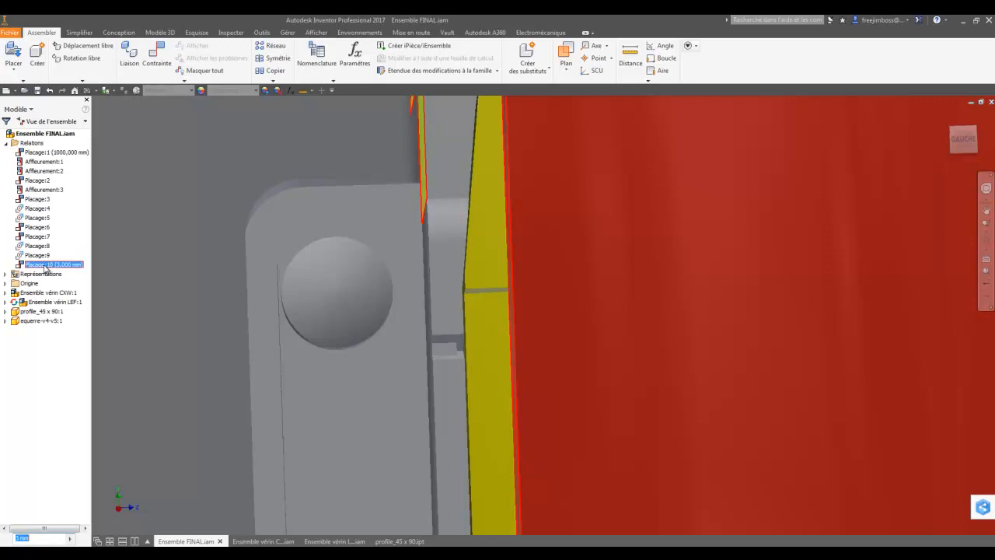
{"action": "left_click", "coordinate": [46, 265]}
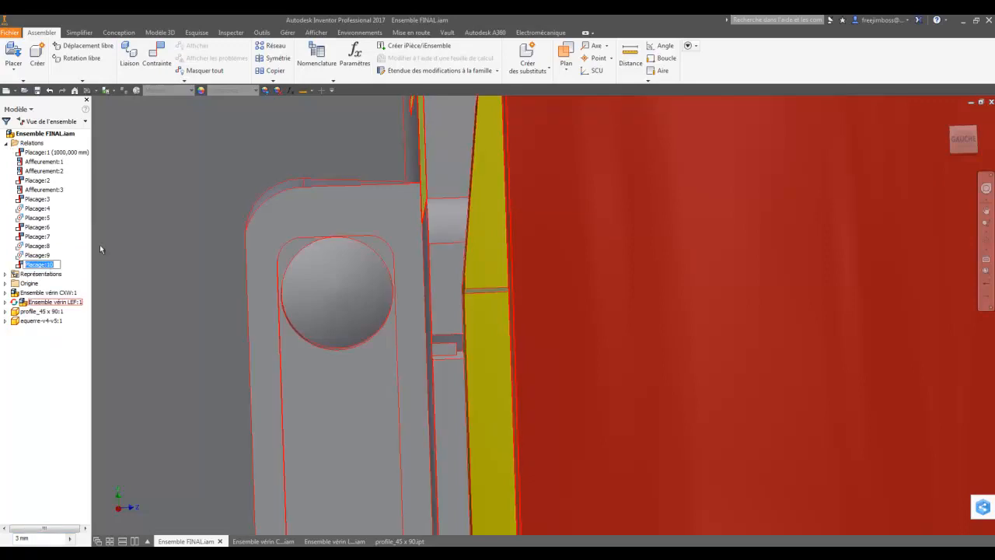
{"action": "type", "text": "COUSRE"}
{"action": "key", "text": "BackSpace"}
{"action": "key", "text": "BackSpace"}
{"action": "key", "text": "BackSpace"}
{"action": "type", "text": "RSE LEF"}
{"action": "key", "text": "Return"}
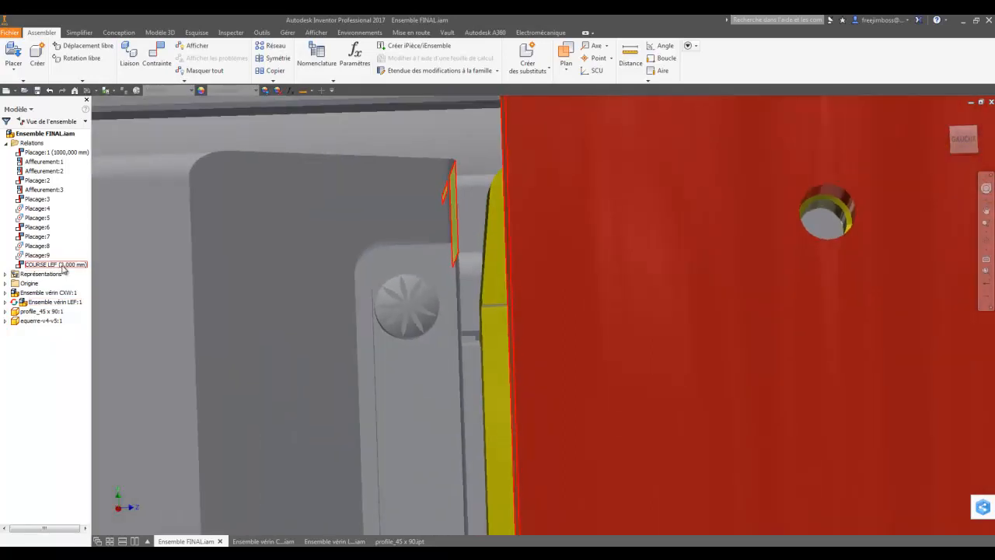
Step: Set up driving of the COURSE LEF constraint from 3 mm to 400 mm with a 10 mm increment
{"action": "left_click", "coordinate": [64, 266]}
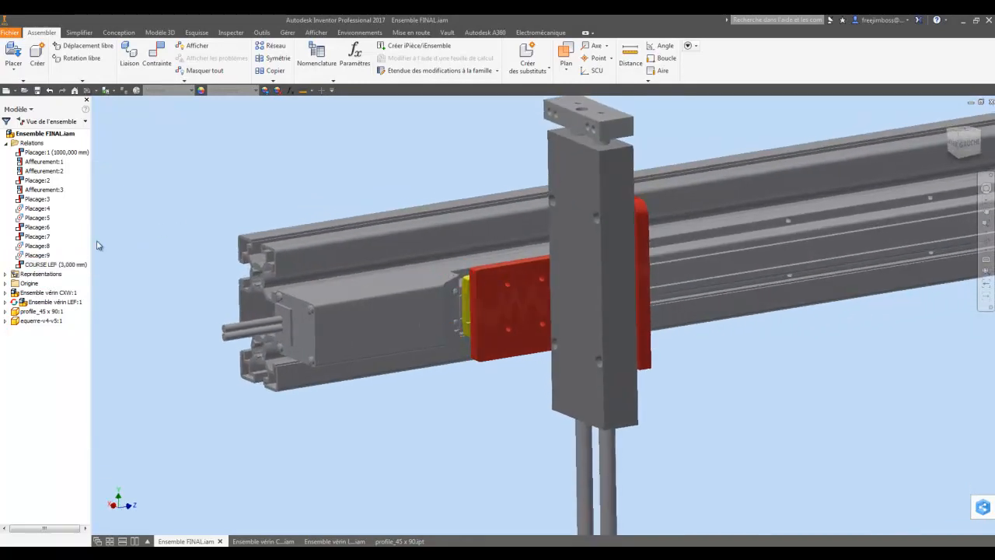
{"action": "right_click", "coordinate": [67, 268]}
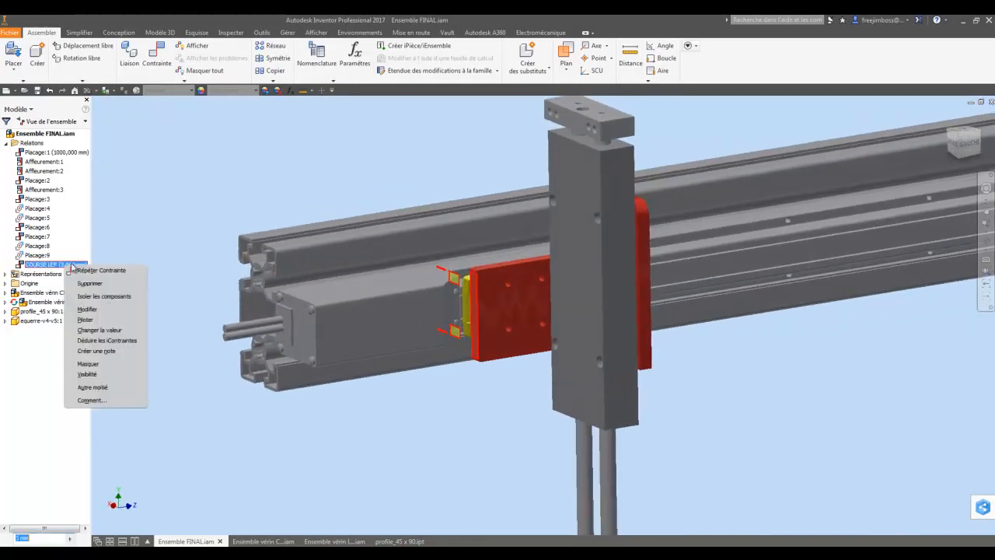
{"action": "left_click", "coordinate": [87, 321]}
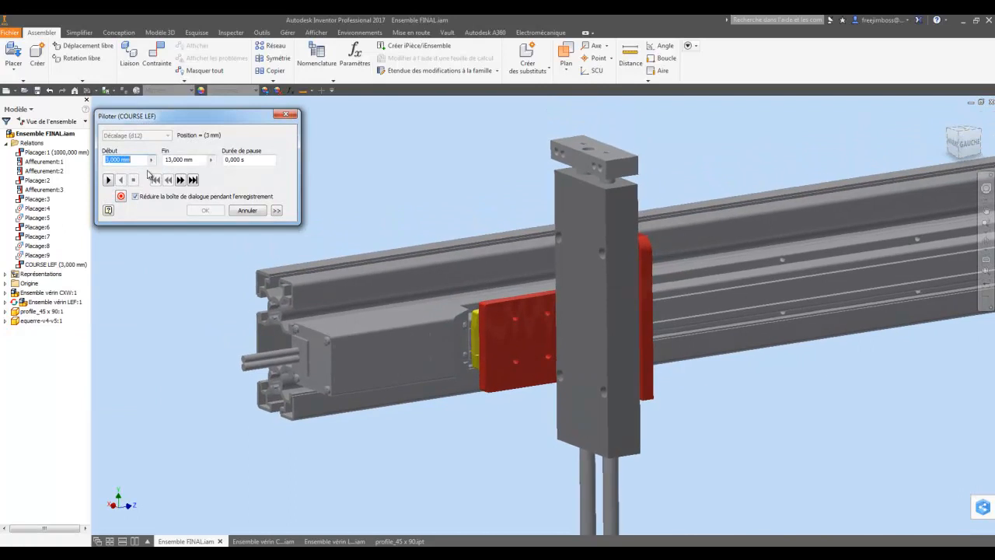
{"action": "left_click", "coordinate": [108, 180]}
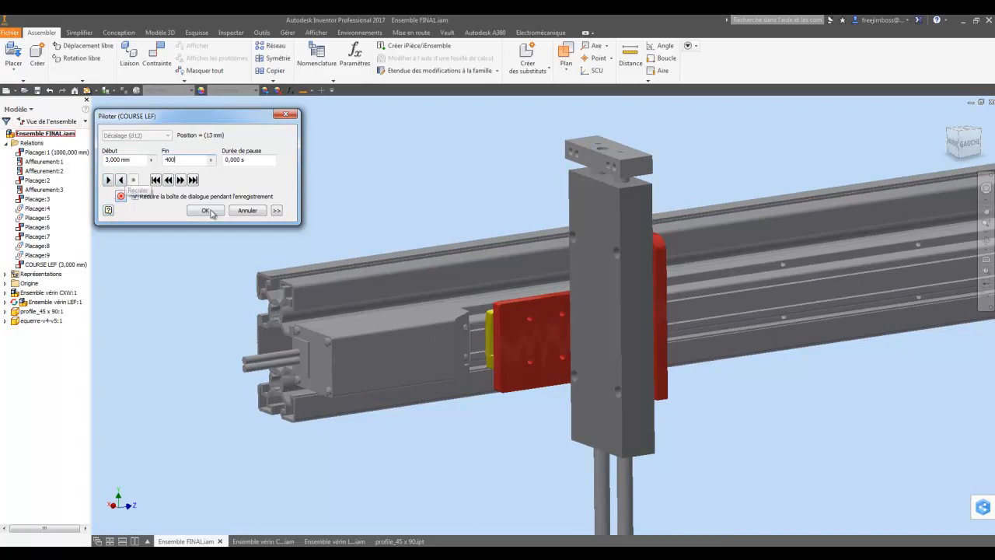
{"action": "left_click", "coordinate": [276, 211]}
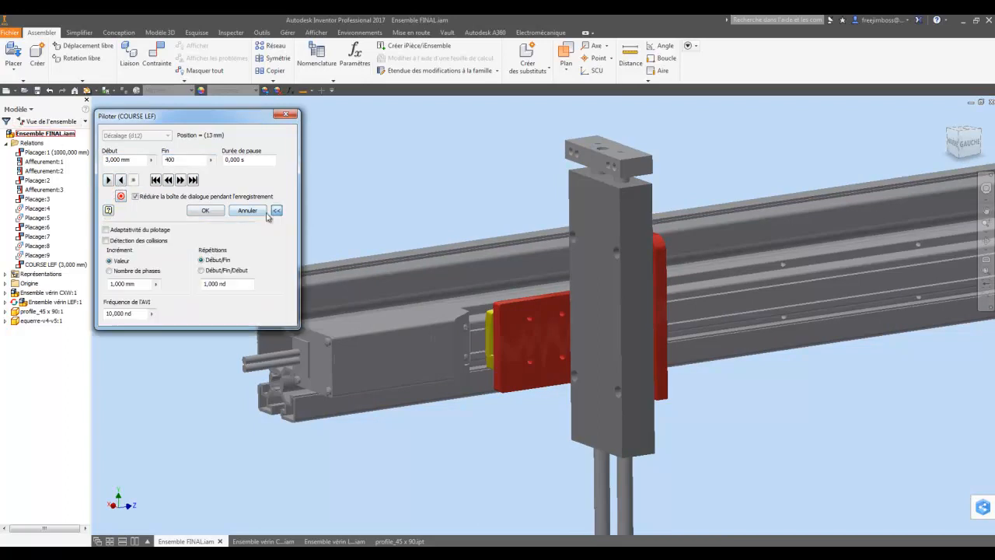
{"action": "left_click", "coordinate": [111, 283]}
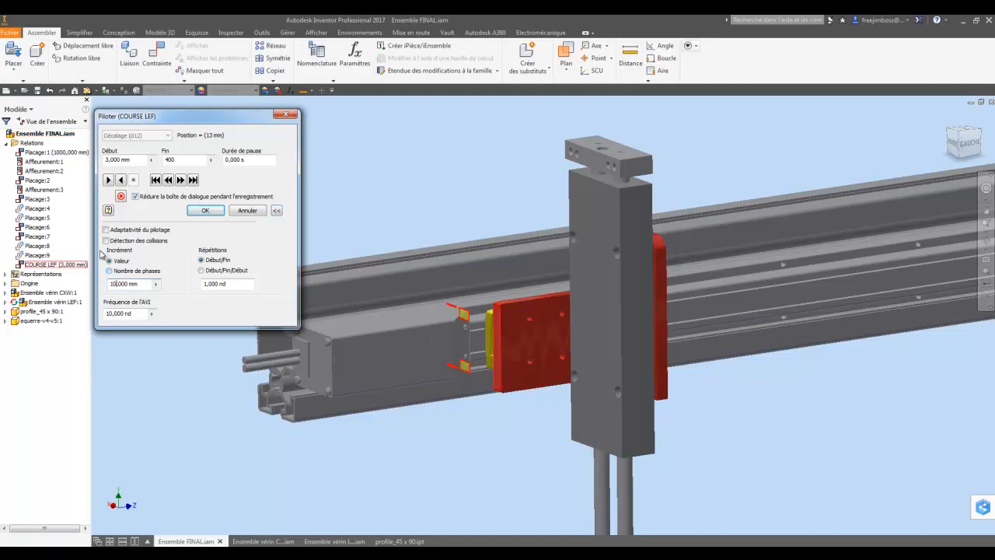
Step: Return the COURSE LEF drive to its start position and play the bracket's stroke forward to 400 mm twice
{"action": "left_click", "coordinate": [122, 180]}
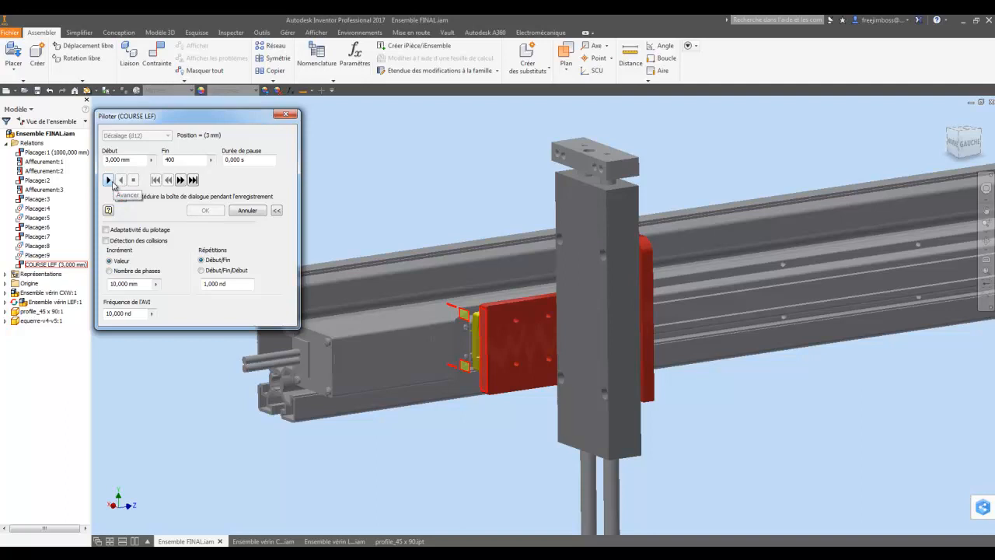
{"action": "left_click", "coordinate": [109, 181]}
{"action": "key", "text": "Home"}
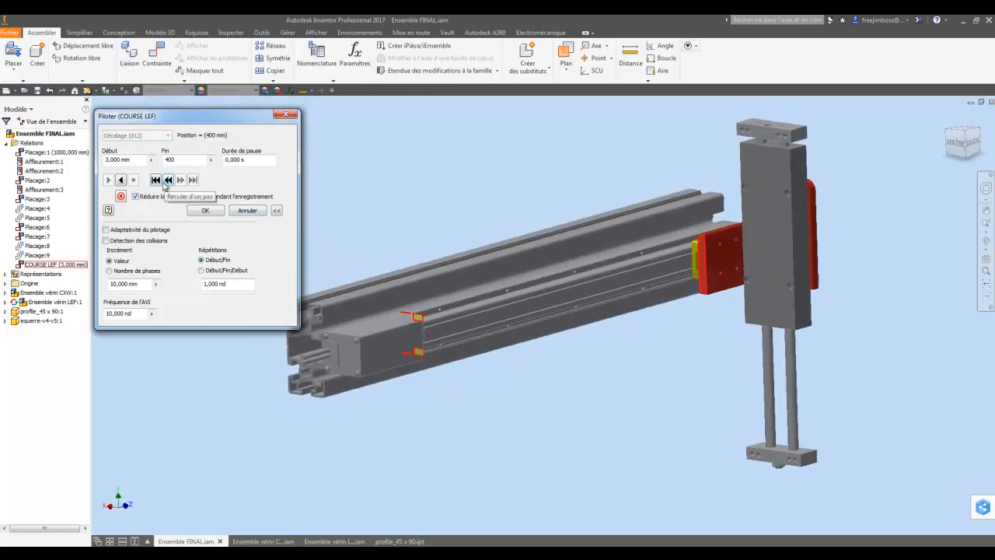
{"action": "left_click", "coordinate": [155, 180]}
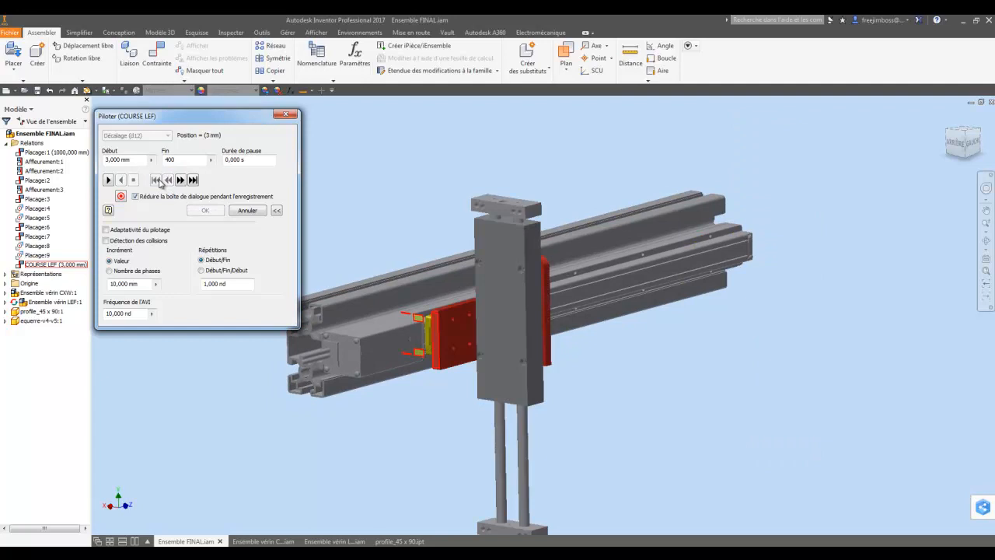
{"action": "left_click", "coordinate": [110, 180]}
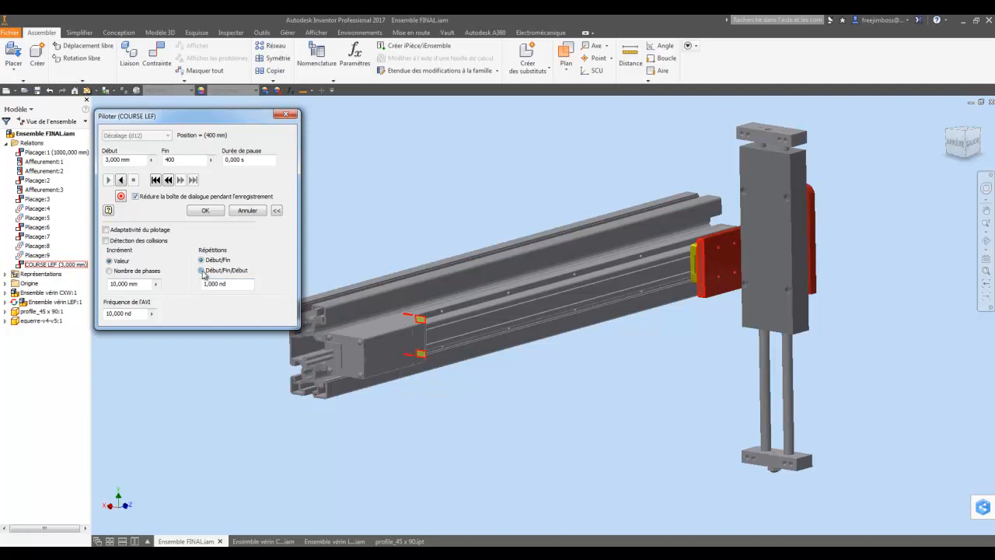
Step: Set the COURSE LEF drive repetitions to Début/Fin/Début with 2 cycles, and play the bracket's travel back and forth
{"action": "left_click", "coordinate": [120, 180]}
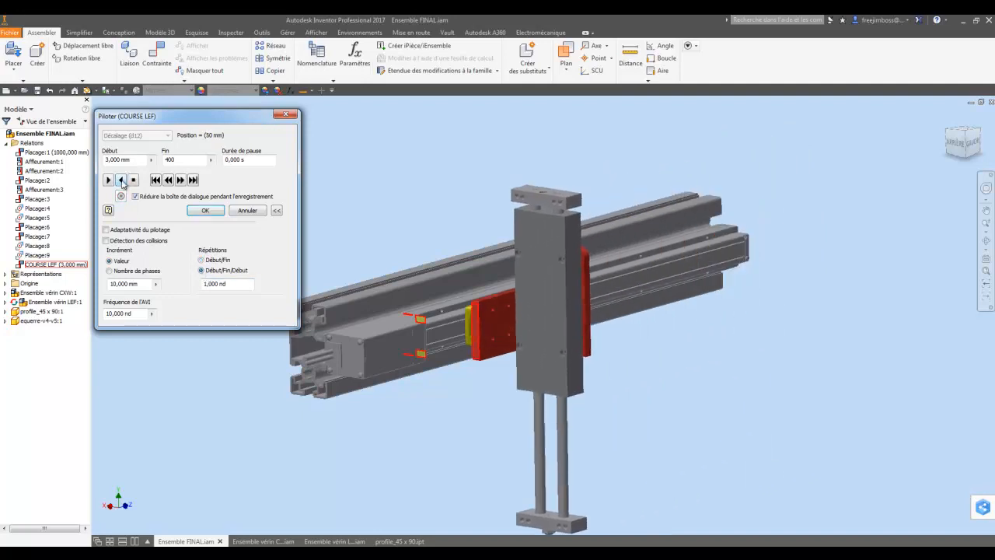
{"action": "left_click", "coordinate": [110, 180]}
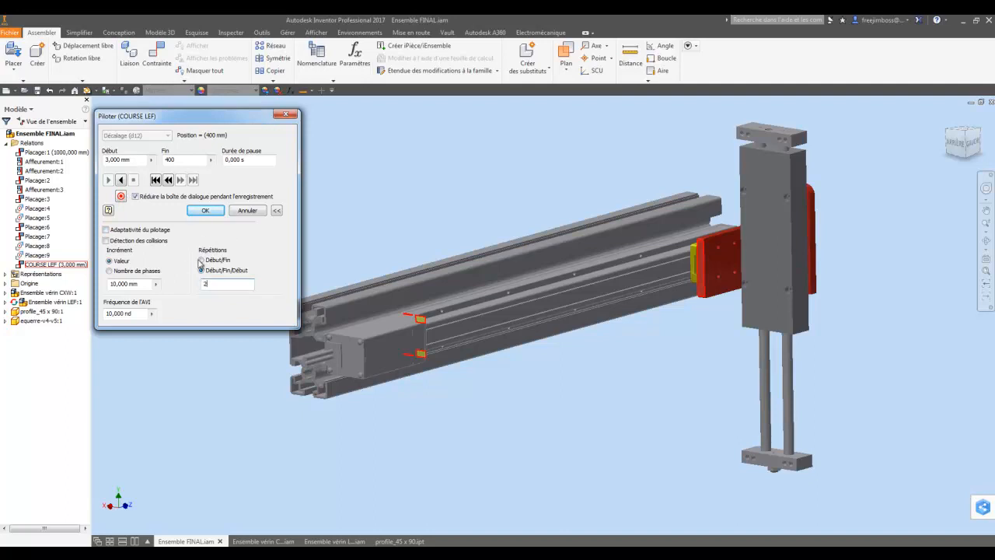
{"action": "left_click", "coordinate": [121, 181]}
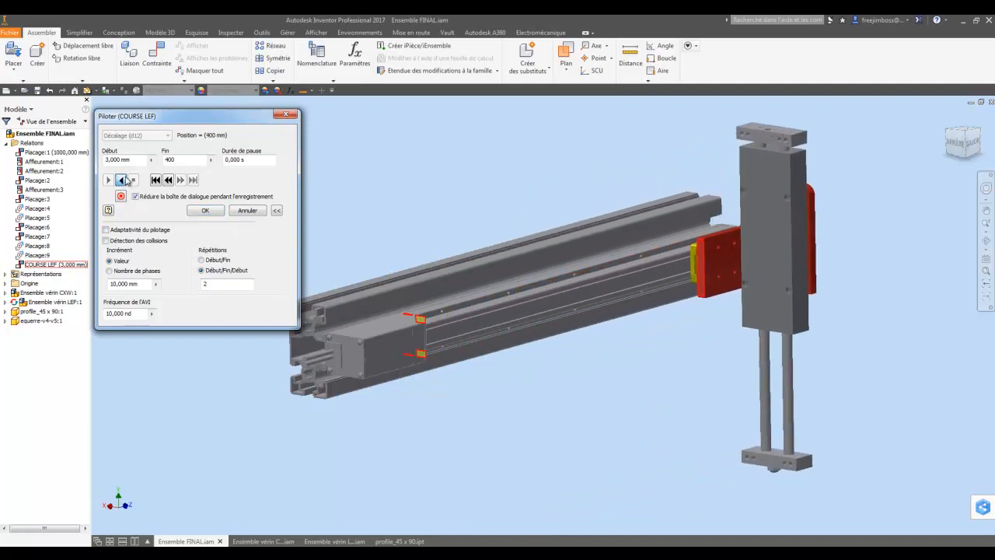
{"action": "left_click", "coordinate": [122, 181]}
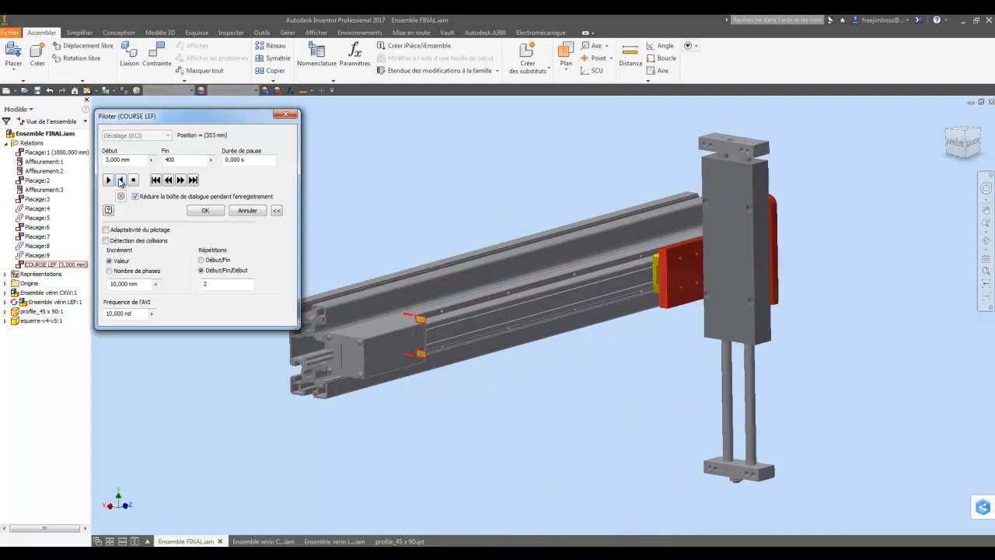
Step: Drive COURSE CXW from Ensemble vérin CXW and play its 0 to 120 mm stroke both ways in Ensemble FINAL
{"action": "left_click", "coordinate": [263, 541]}
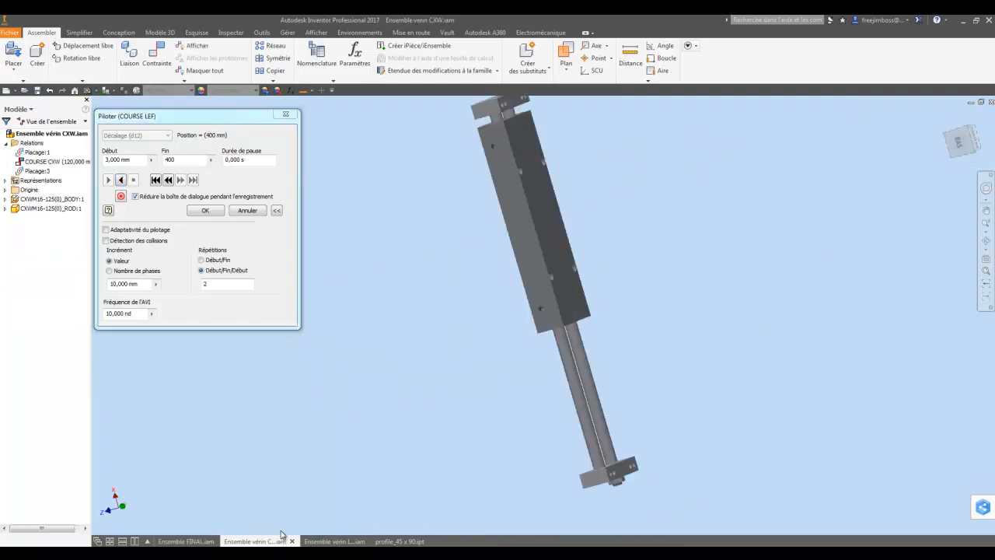
{"action": "right_click", "coordinate": [42, 162]}
{"action": "left_click", "coordinate": [64, 219]}
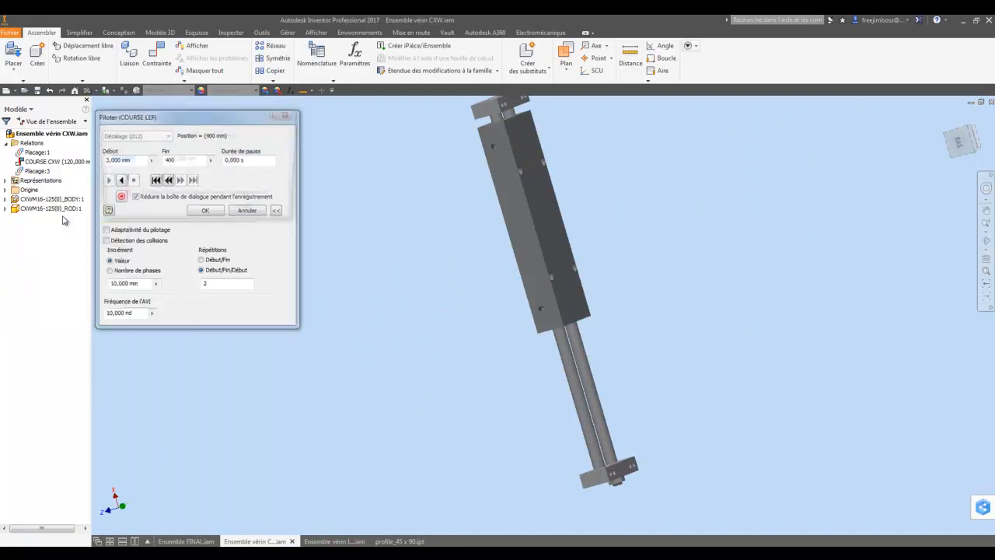
{"action": "left_click", "coordinate": [186, 541]}
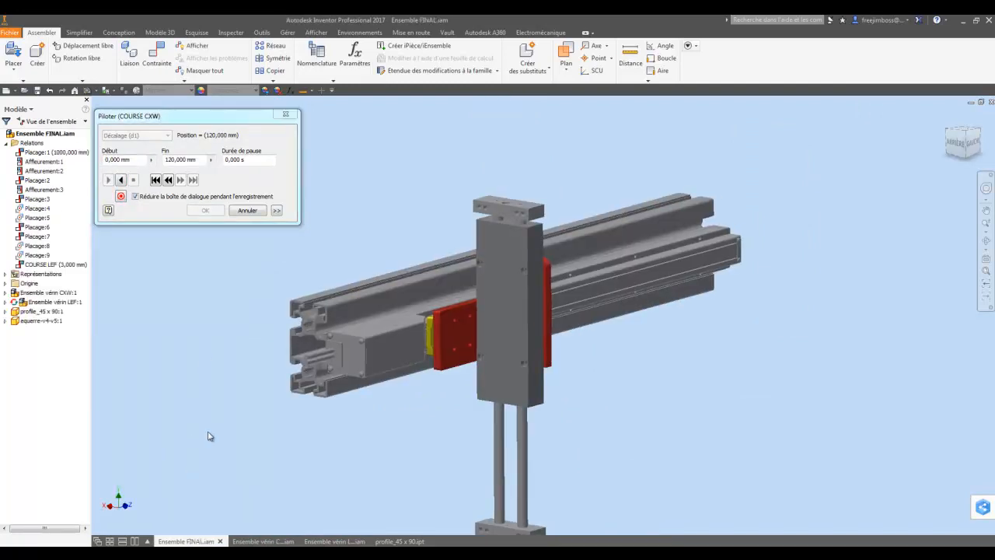
{"action": "left_click", "coordinate": [121, 179]}
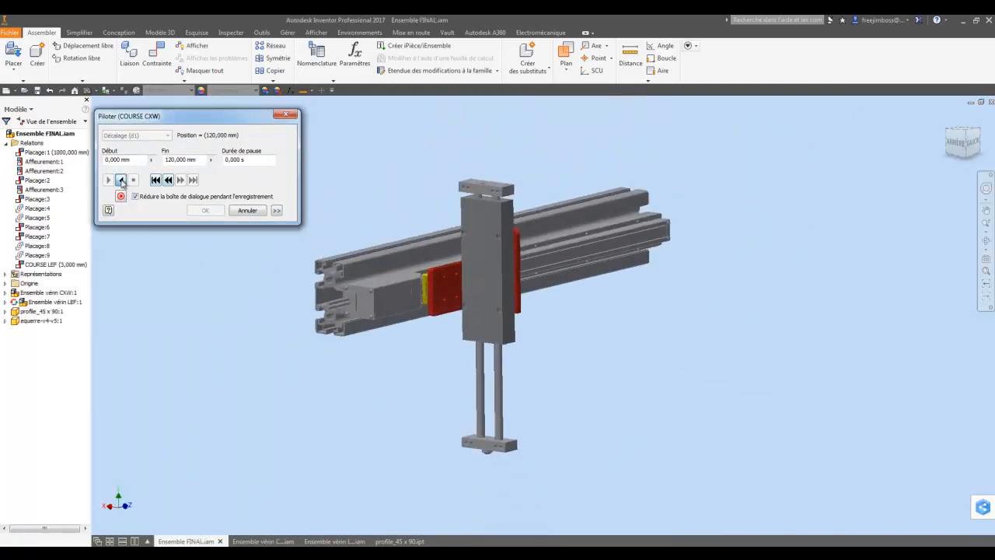
{"action": "left_click", "coordinate": [107, 180]}
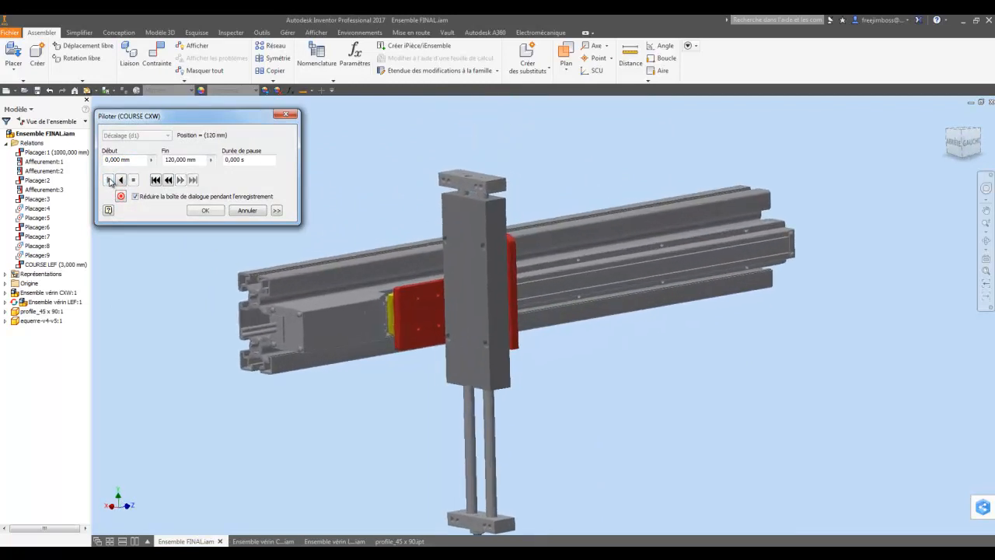
{"action": "left_click", "coordinate": [203, 211]}
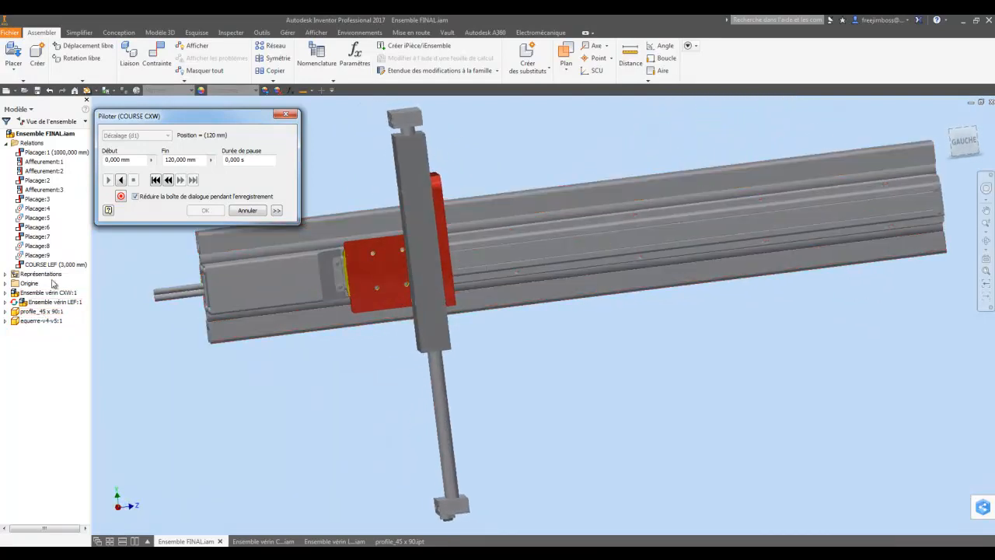
Step: Check the LEF and CXW assemblies, replay the COURSE CXW stroke both ways in Ensemble FINAL, and end the drive
{"action": "left_click", "coordinate": [336, 541]}
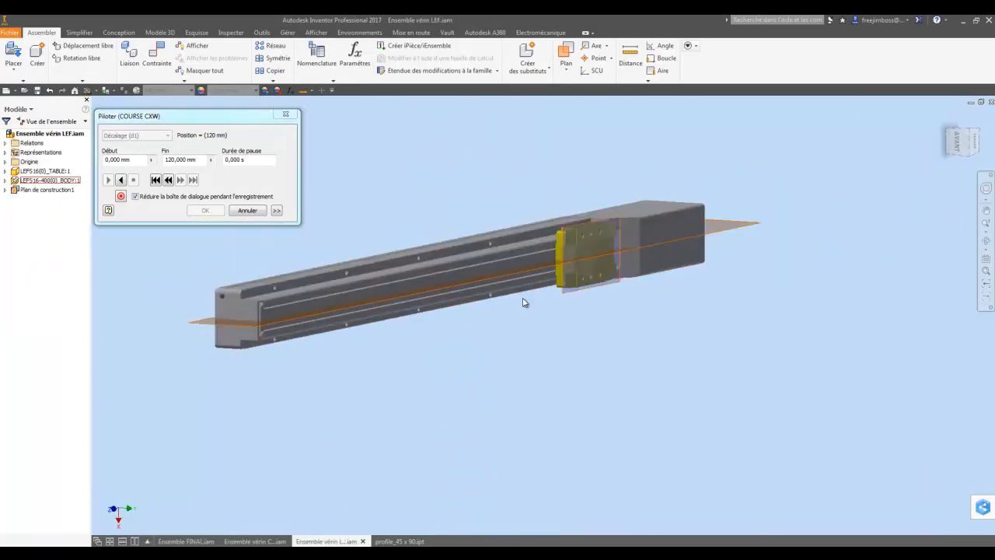
{"action": "left_click", "coordinate": [264, 541]}
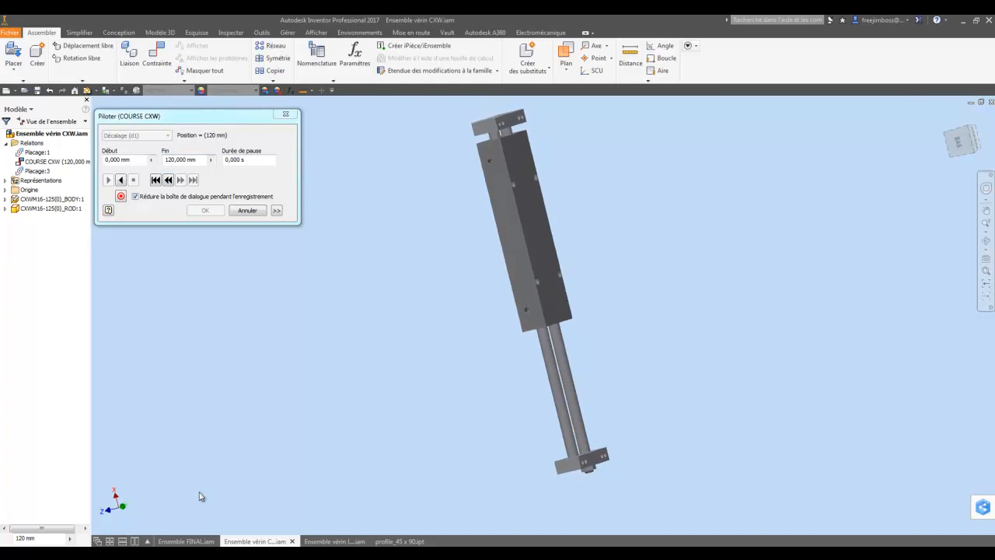
{"action": "left_click", "coordinate": [186, 541]}
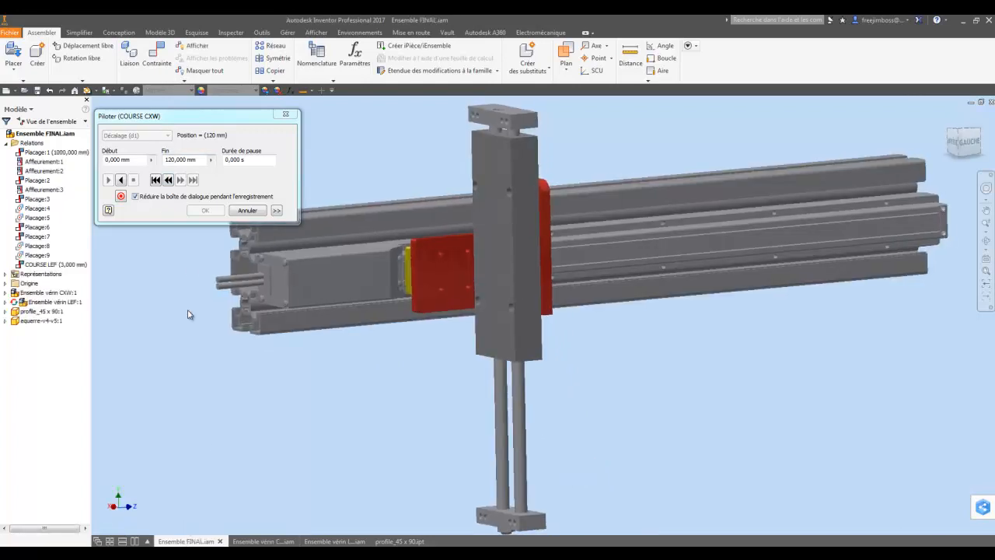
{"action": "left_click", "coordinate": [120, 180]}
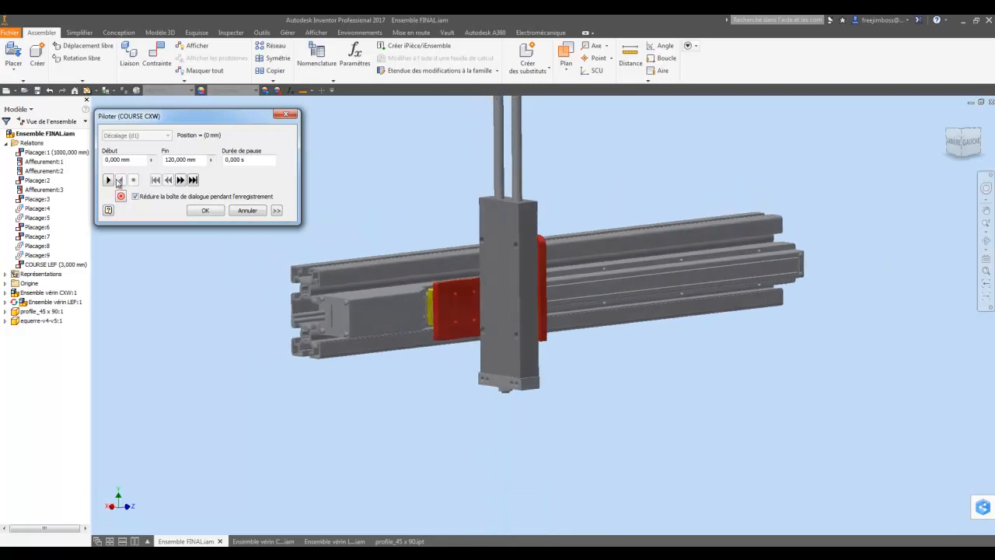
{"action": "left_click", "coordinate": [112, 181]}
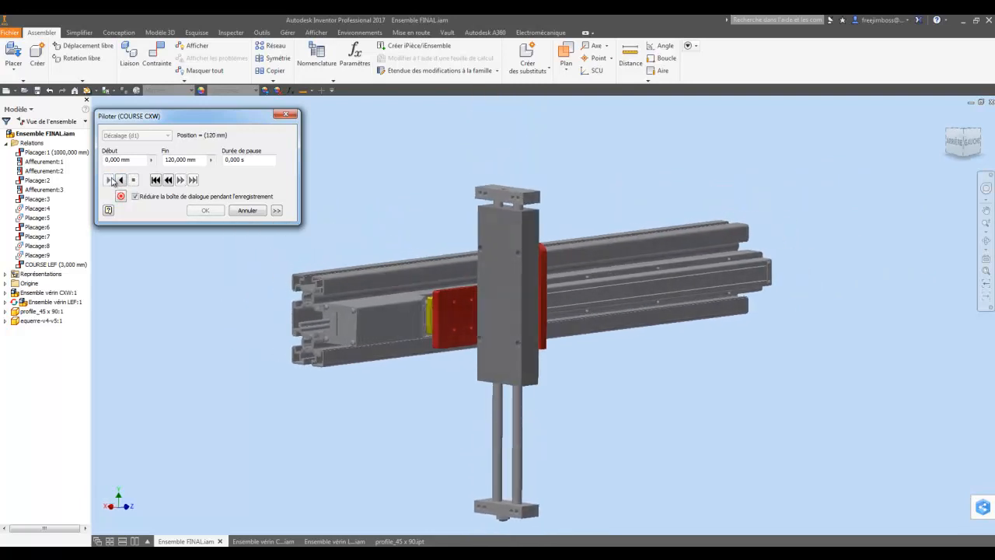
{"action": "left_click", "coordinate": [235, 213]}
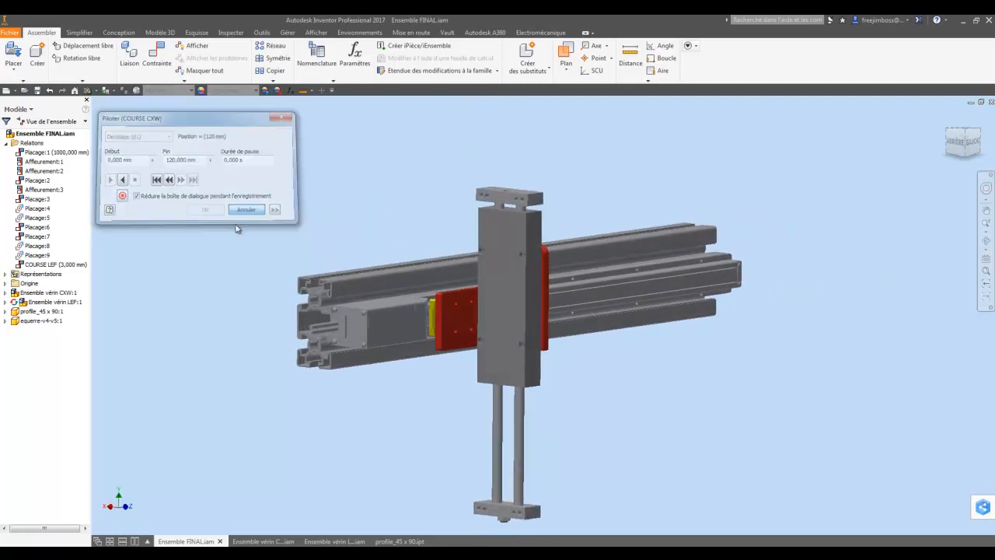
Step: Collapse the Relations folder of Ensemble FINAL in the model tree
{"action": "middle_click", "coordinate": [522, 297]}
{"action": "middle_click", "coordinate": [522, 297]}
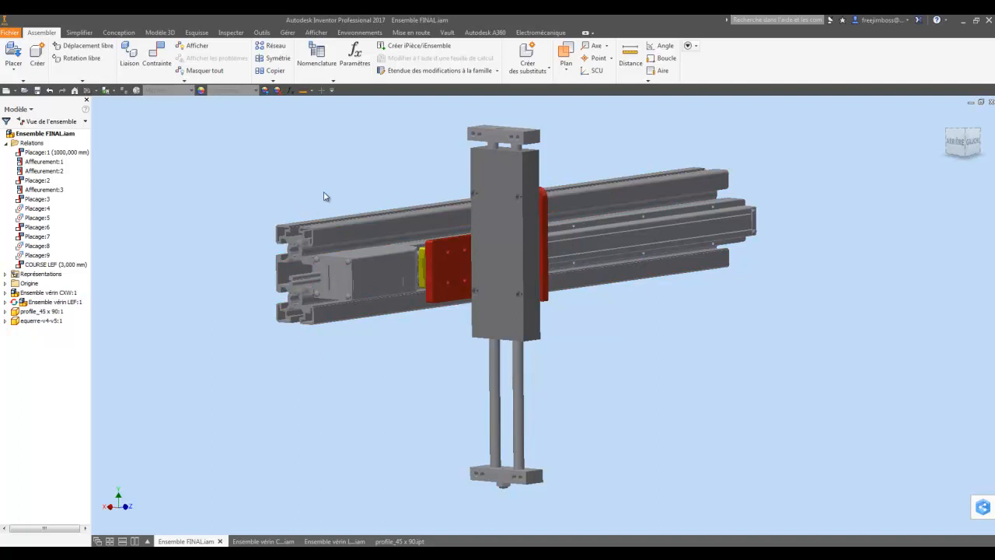
{"action": "middle_click_drag", "start_coordinate": [369, 220], "coordinate": [488, 238], "text": "shift"}
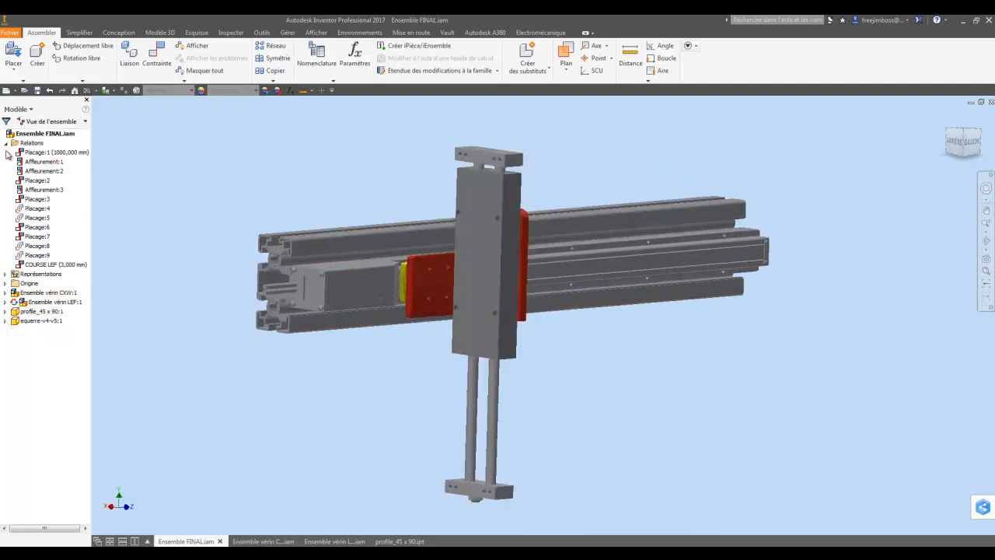
{"action": "left_click", "coordinate": [6, 147]}
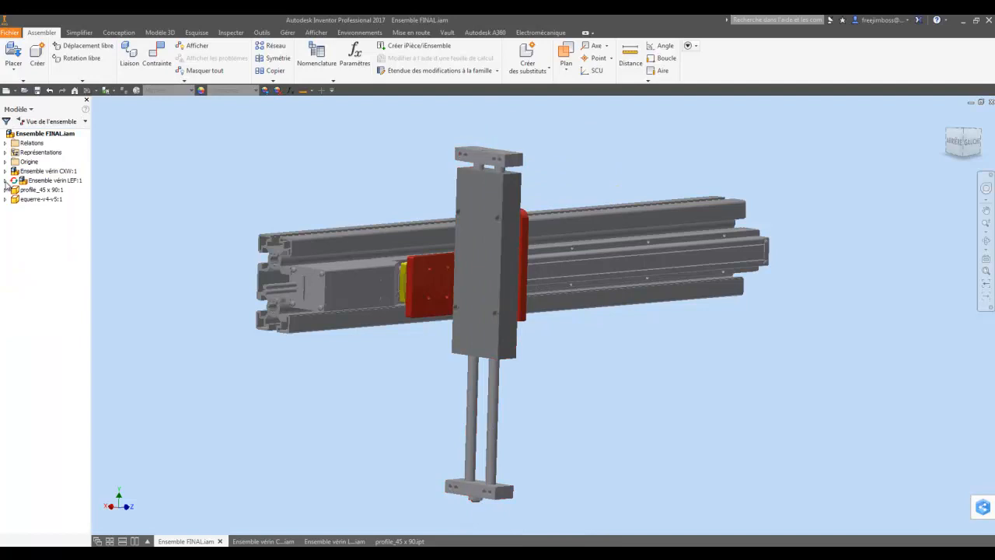
{"action": "middle_click_drag", "start_coordinate": [370, 208], "coordinate": [555, 190], "text": "shift"}
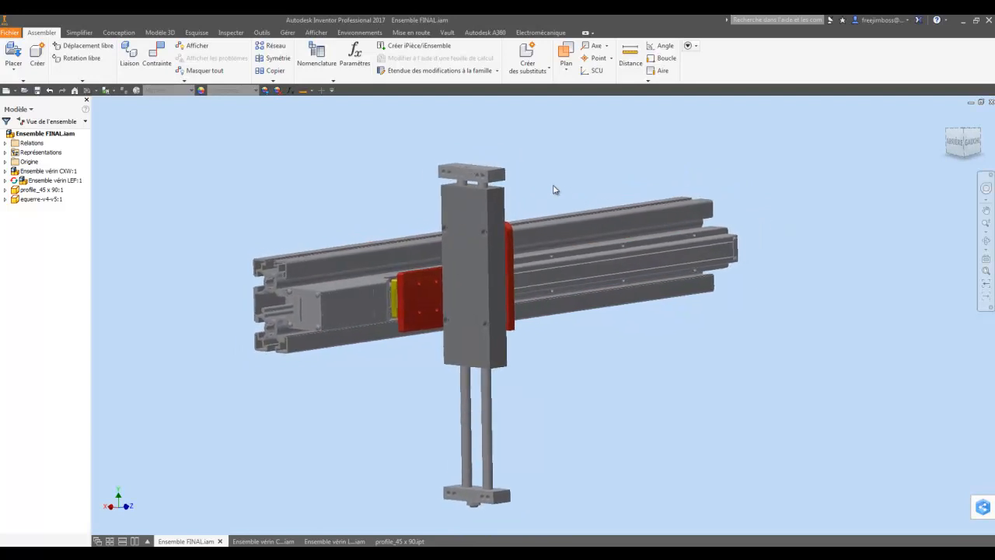